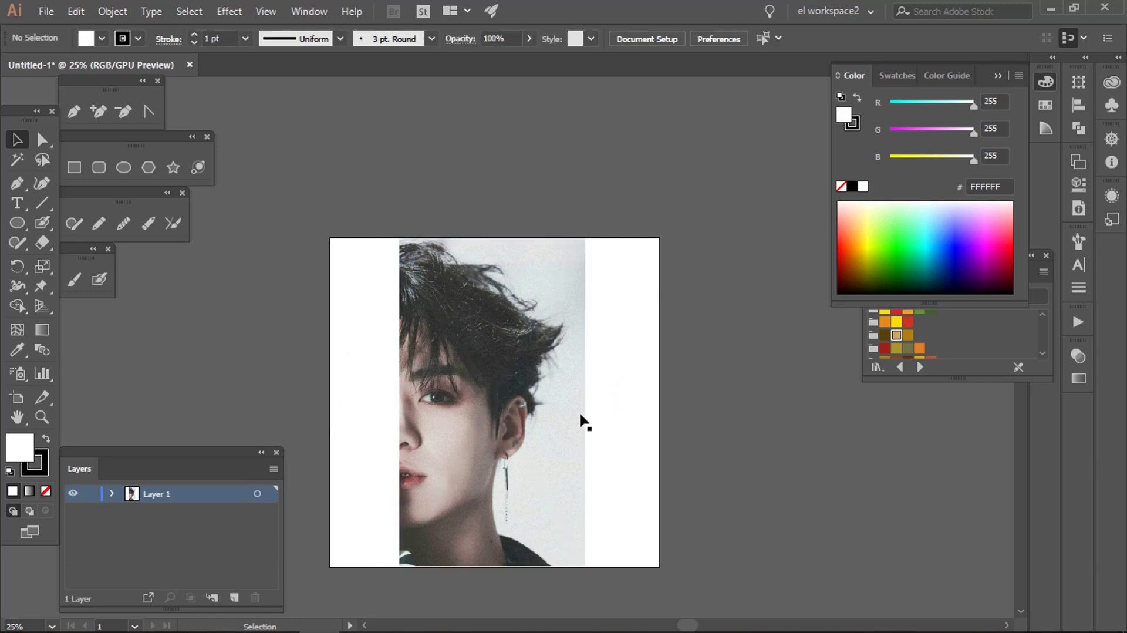
Step: Duplicate the photo beside the artboard and trace the copy with the 16 Colors preset
key(ctrl+equal)
click(472, 364)
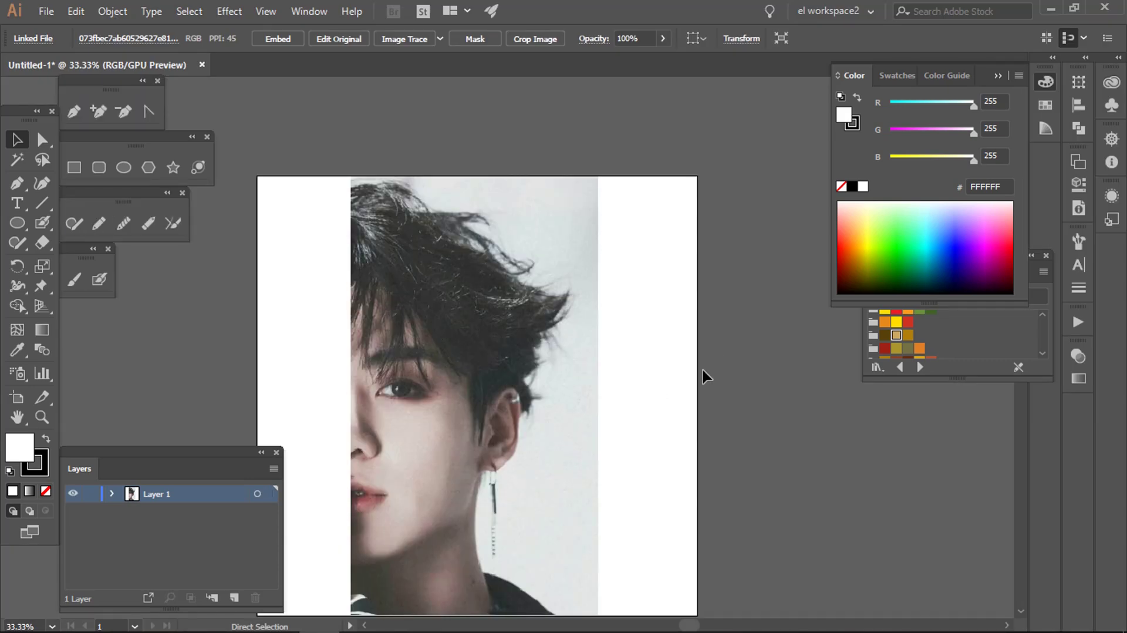
click(703, 371)
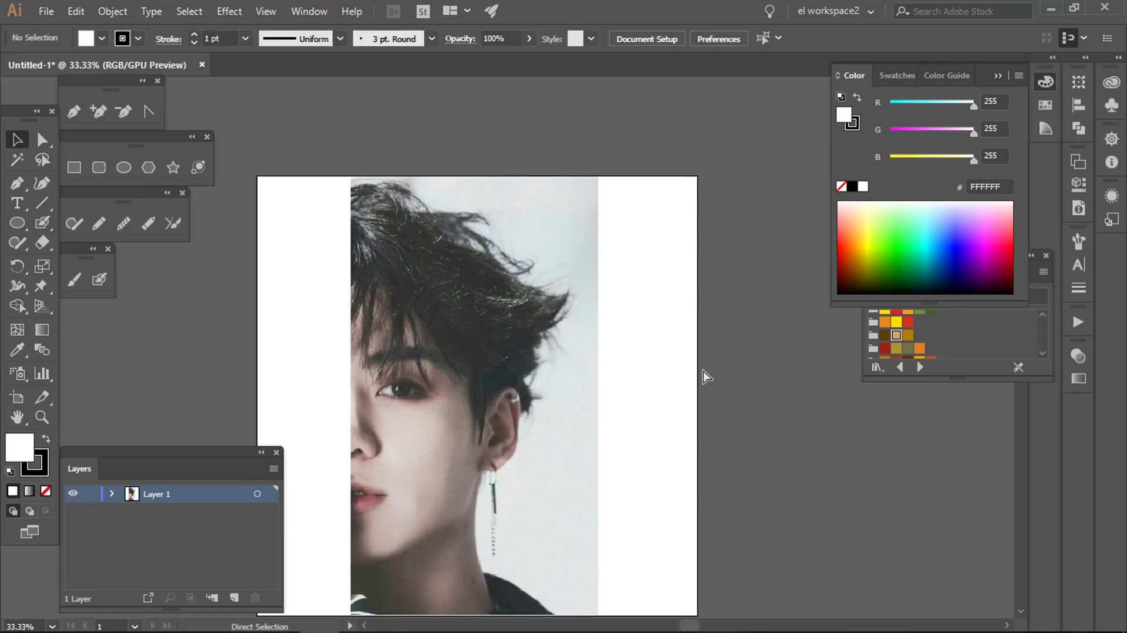
drag(511, 387, 858, 386)
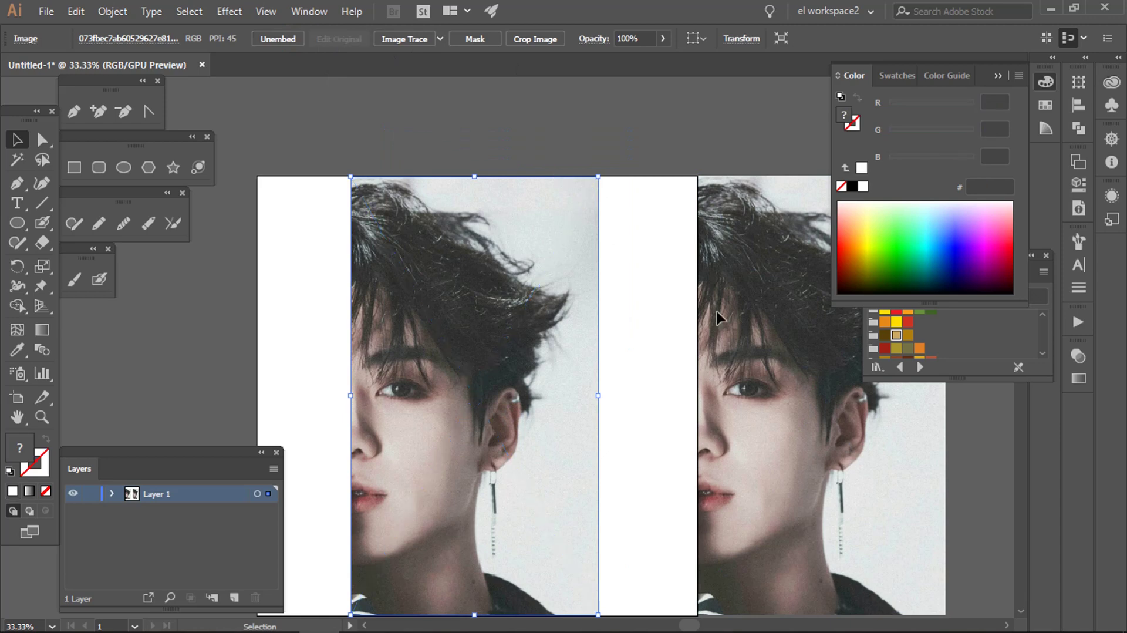
click(440, 39)
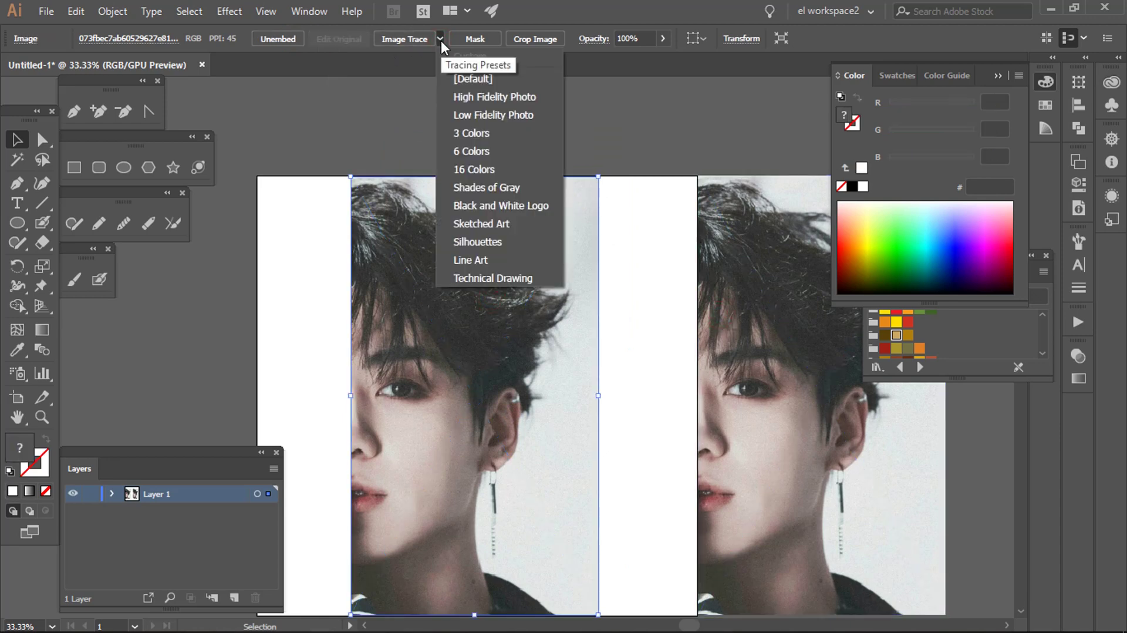
click(487, 171)
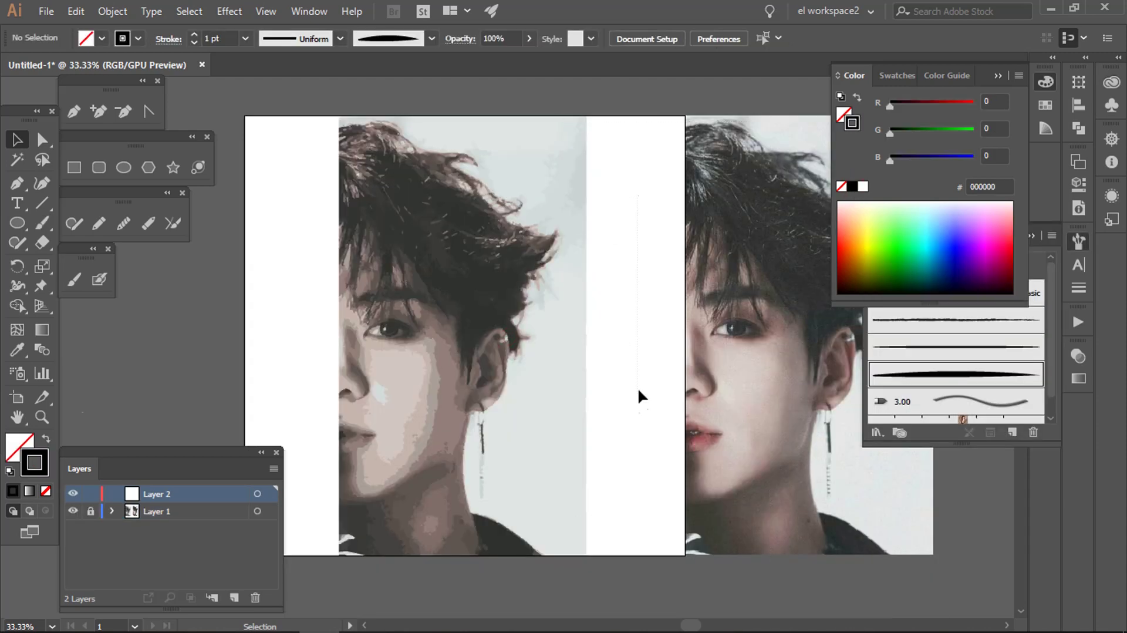
Step: Pick an outline brush and draw two test strokes beside the photo
click(889, 345)
drag(645, 222, 631, 406)
drag(631, 268, 616, 378)
scroll(558, 491, up, 2)
scroll(510, 433, up, 2)
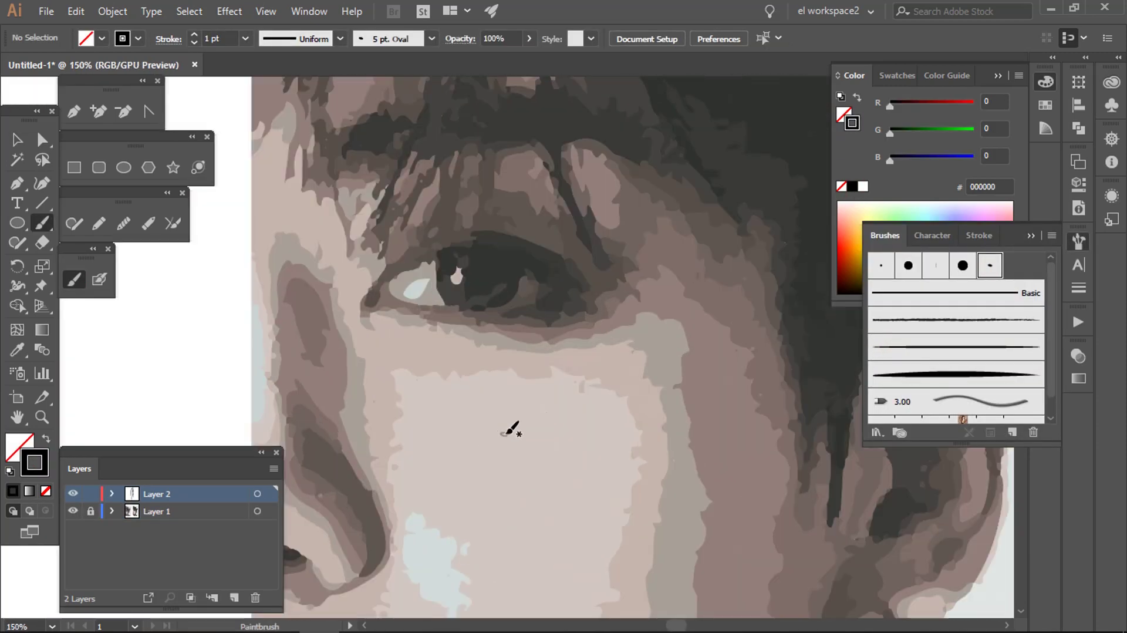
scroll(538, 426, down, 4)
Step: Move the original photo over the traced image and lock it in place
key(v)
drag(719, 393, 459, 396)
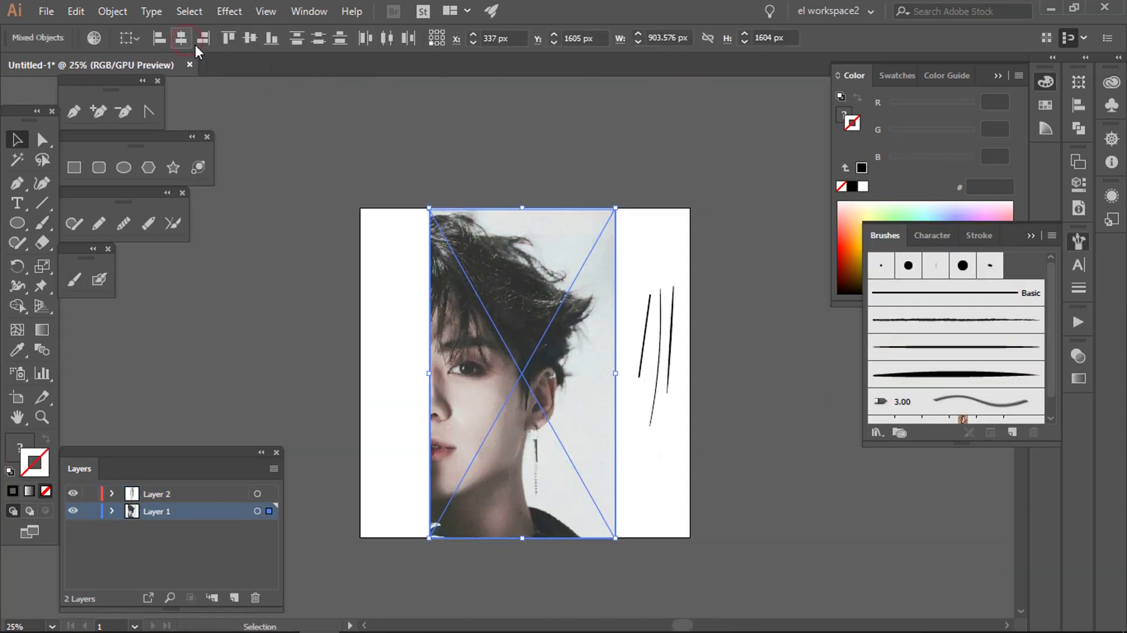
key(ctrl+shift+a)
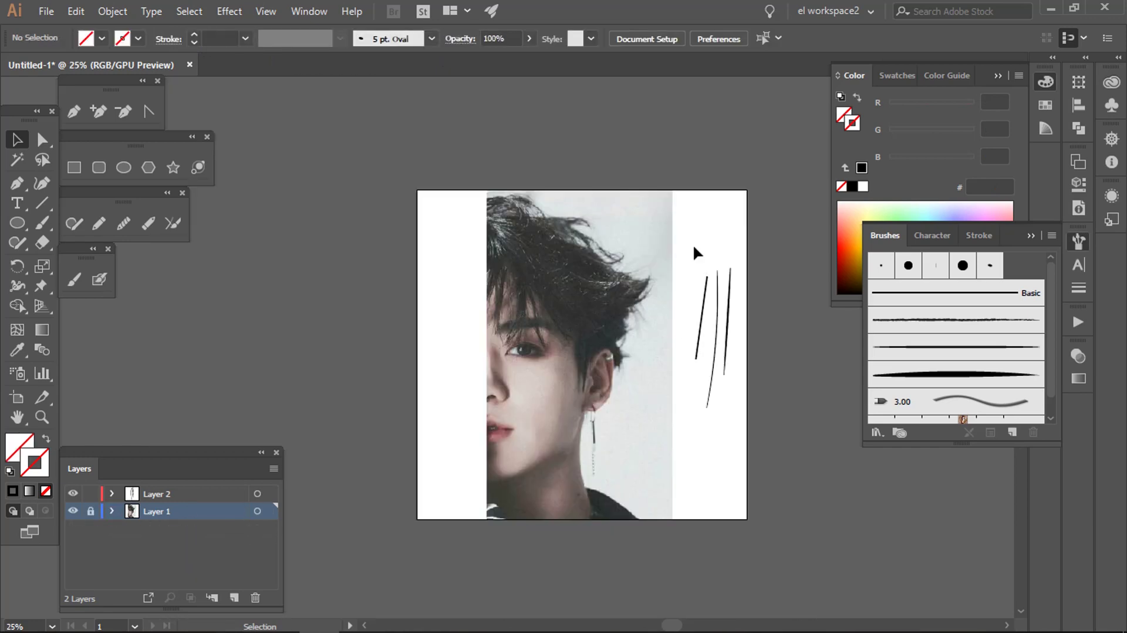
key(b)
scroll(460, 376, up, 3)
scroll(420, 370, up, 2)
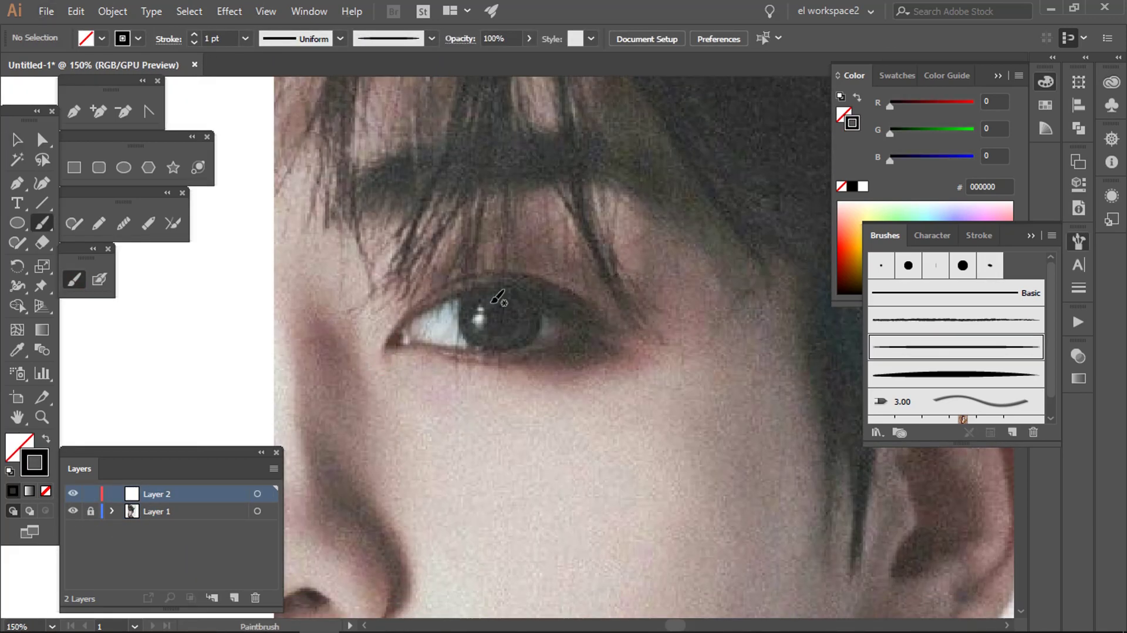
Step: Draw black brush strokes for the upper eyelid, the iris outline and another lid arc
key(Return)
click(571, 419)
mouse_move(636, 352)
mouse_down()
mouse_move(579, 309)
mouse_move(379, 368)
mouse_move(609, 297)
mouse_up()
scroll(481, 304, up, 2)
drag(511, 386, 464, 267)
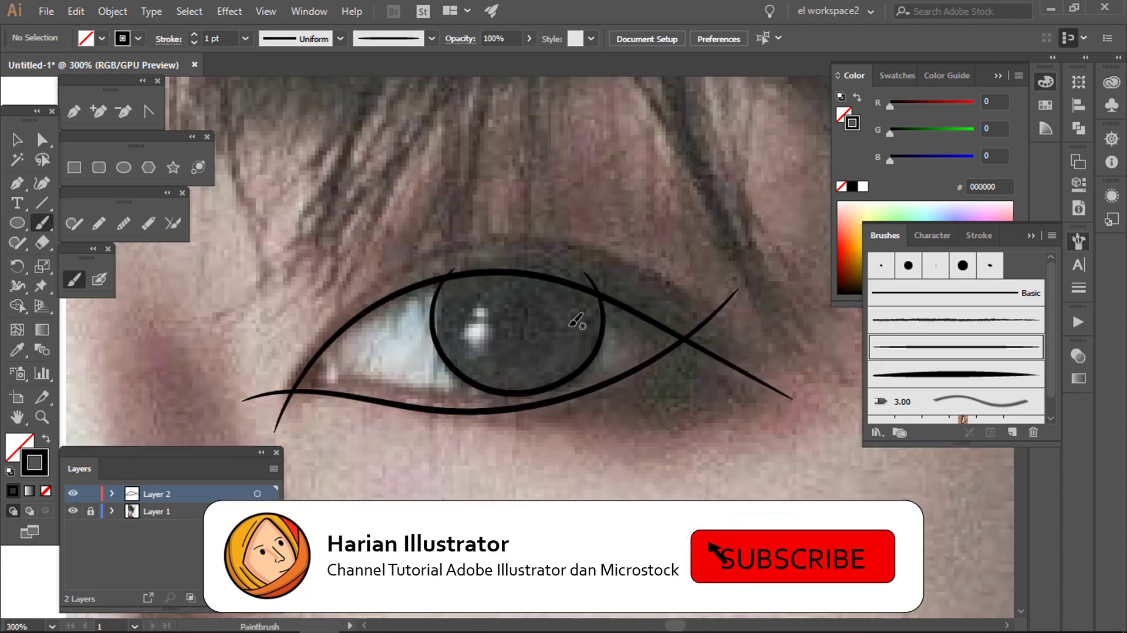
scroll(687, 253, down, 1)
drag(700, 288, 398, 302)
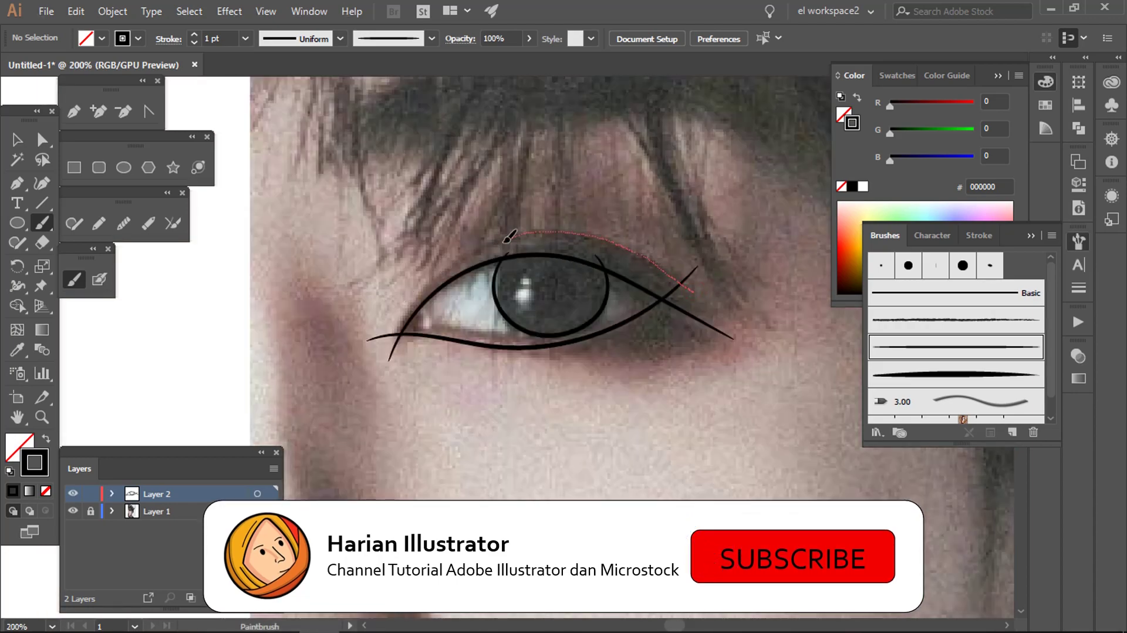
scroll(566, 314, up, 1)
Step: Deselect the eye strokes and paint the nose outline
key(a)
click(495, 465)
scroll(495, 464, down, 2)
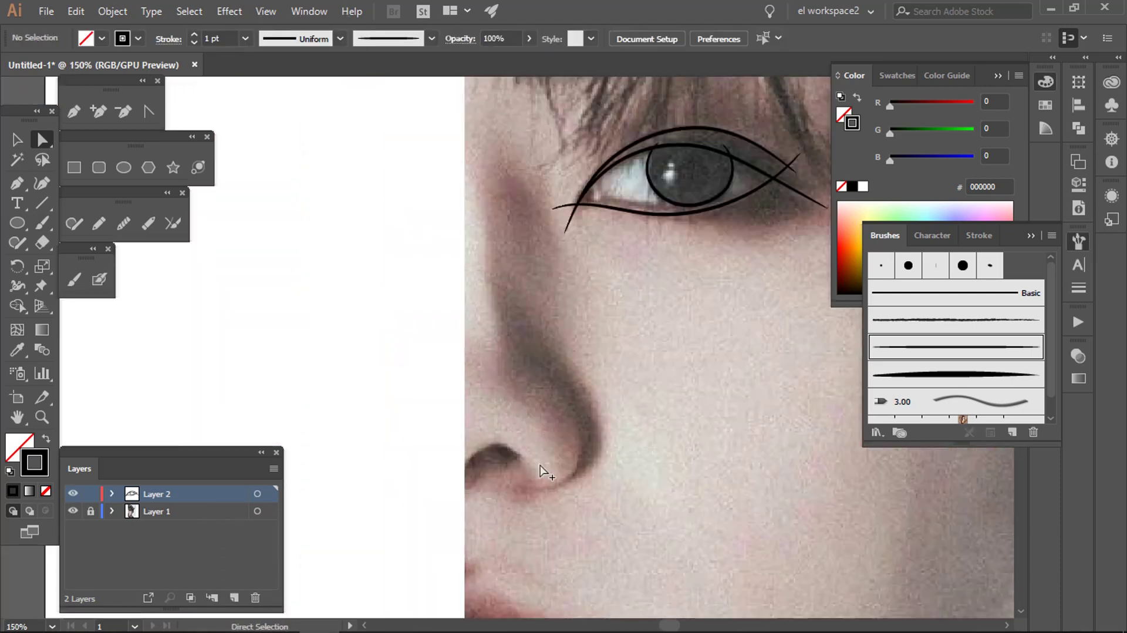
scroll(528, 457, down, 1)
key(b)
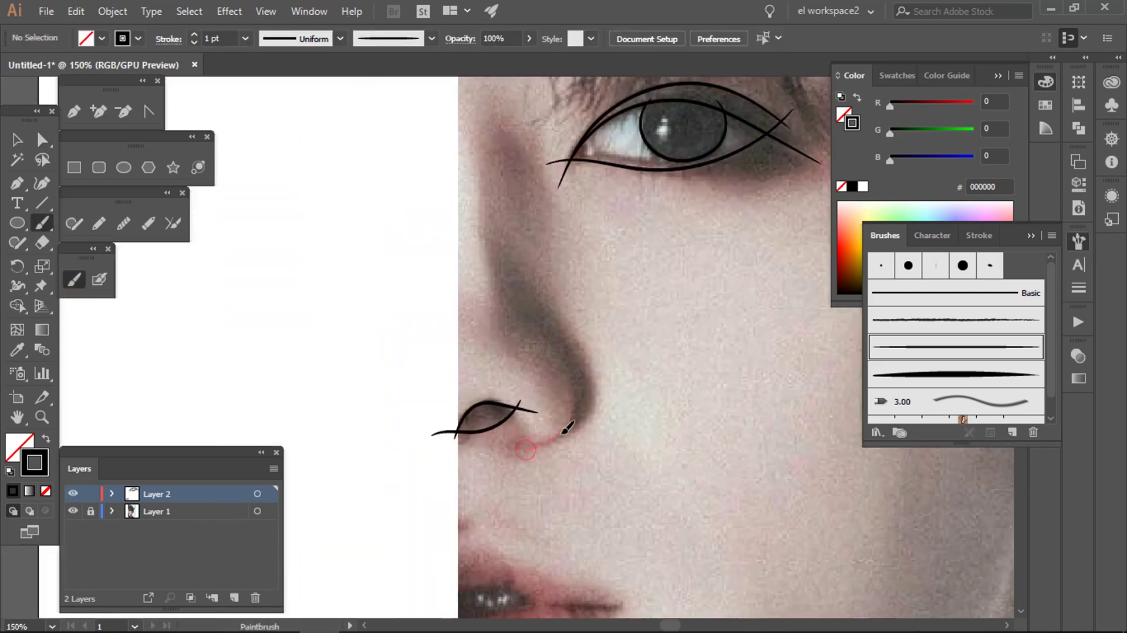
scroll(559, 422, down, 2)
mouse_move(551, 328)
mouse_down()
mouse_move(534, 452)
mouse_move(619, 322)
mouse_up()
scroll(558, 423, up, 2)
scroll(620, 322, up, 1)
Step: Paint the upper lip, the line between the lips, and the jawline up toward the ear
drag(410, 348, 663, 443)
drag(456, 379, 520, 399)
scroll(519, 399, down, 2)
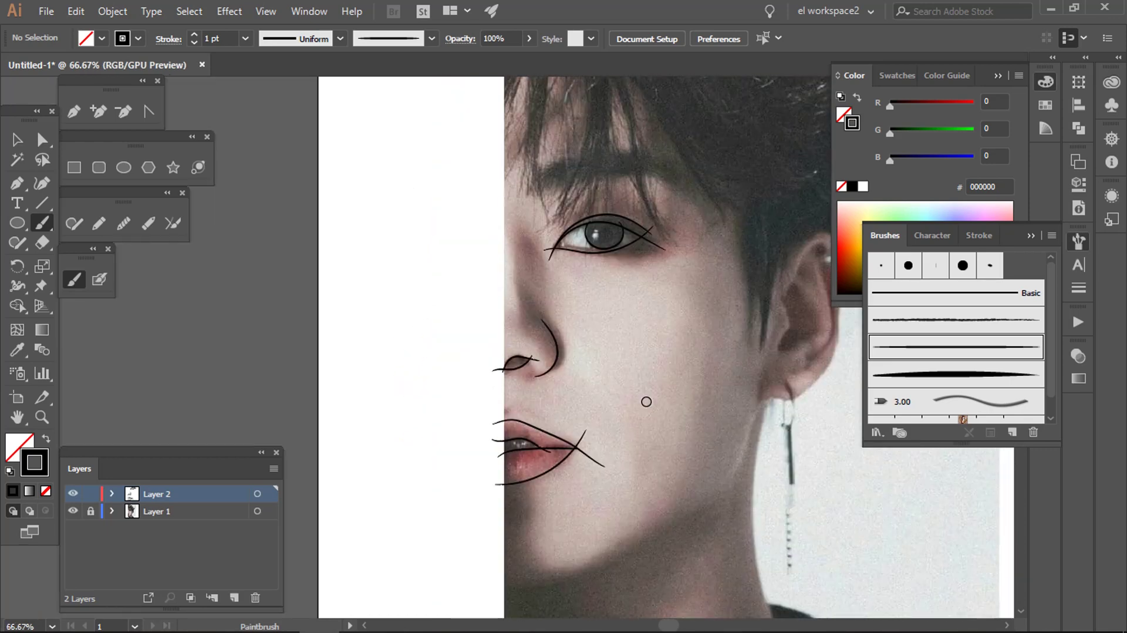
scroll(505, 439, up, 1)
scroll(487, 423, down, 1)
click(73, 510)
scroll(524, 440, up, 2)
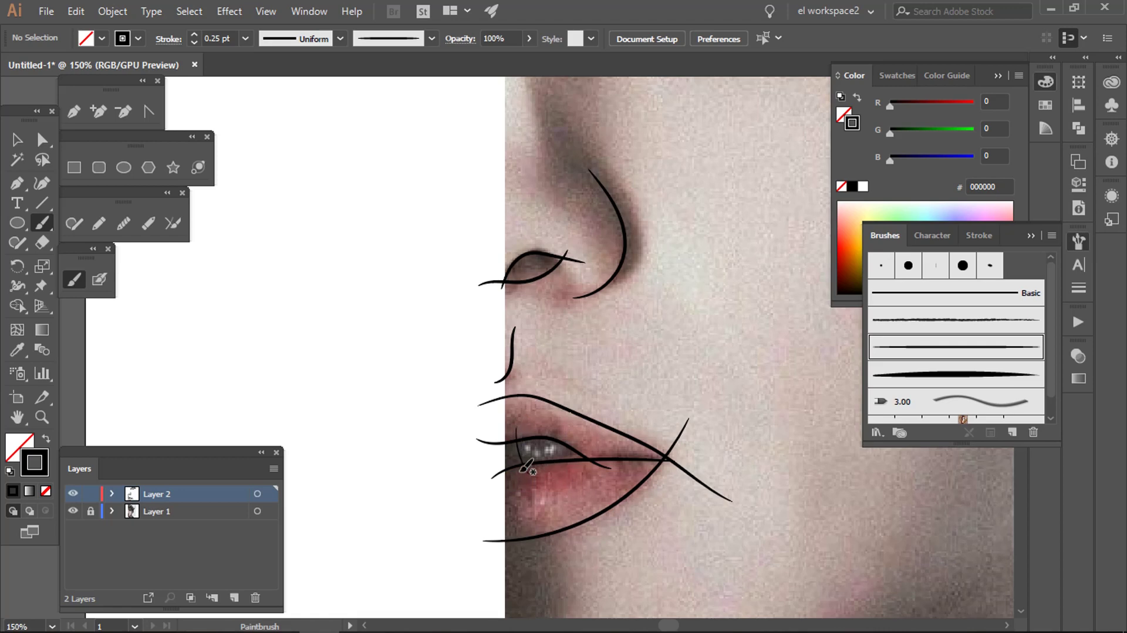
scroll(717, 395, down, 2)
scroll(754, 511, down, 1)
scroll(729, 327, down, 3)
scroll(470, 483, up, 2)
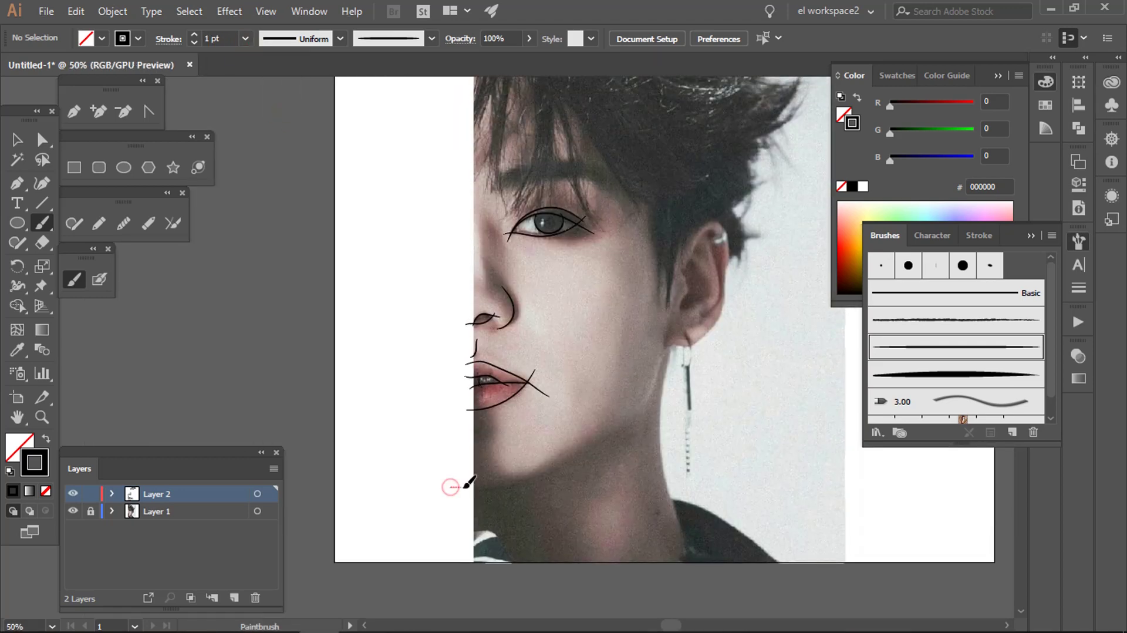
scroll(671, 339, up, 3)
mouse_move(668, 360)
mouse_down()
mouse_move(671, 338)
mouse_move(693, 331)
mouse_up()
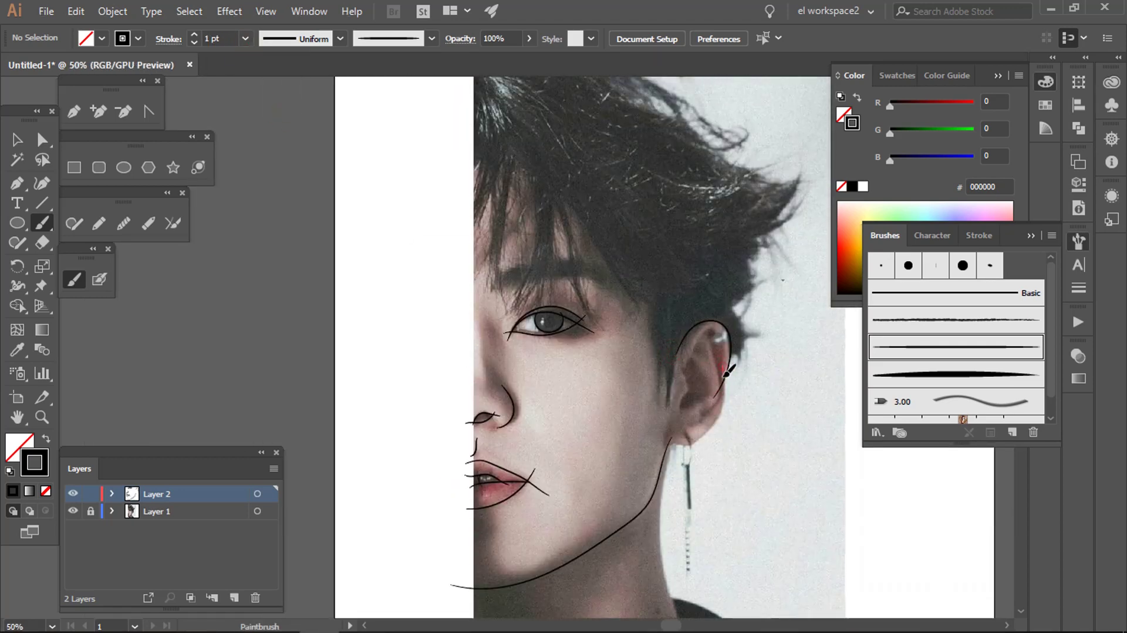
Step: Confirm the Paintbrush options and paint the inner-ear line and contour
scroll(641, 417, up, 2)
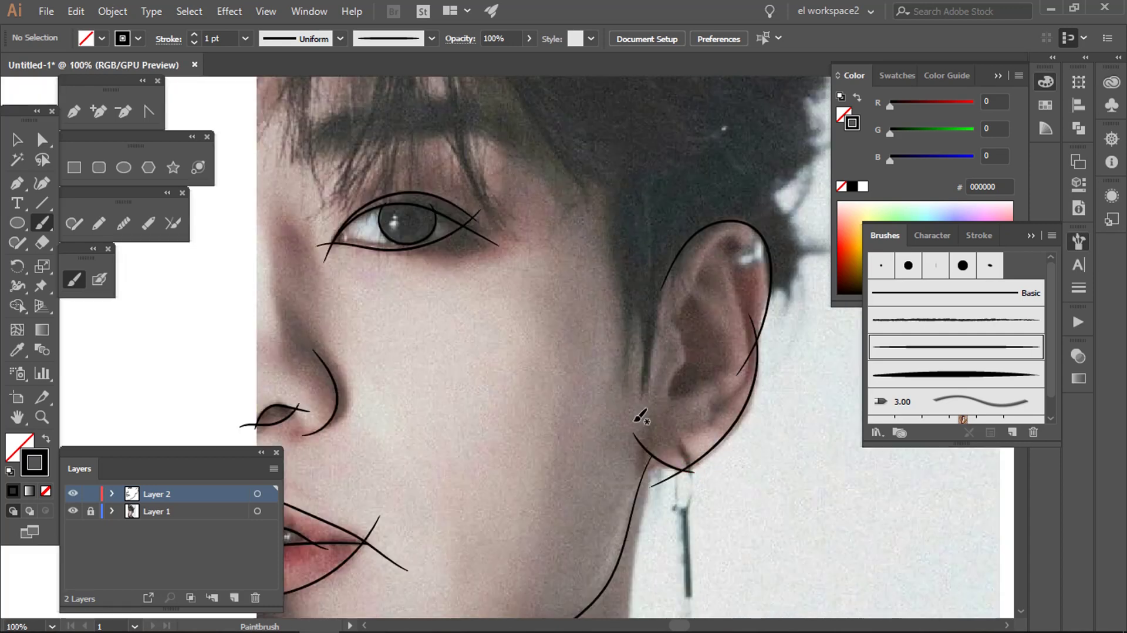
ctrl+click(669, 466)
key(a)
click(133, 275)
key(b)
scroll(763, 449, up, 3)
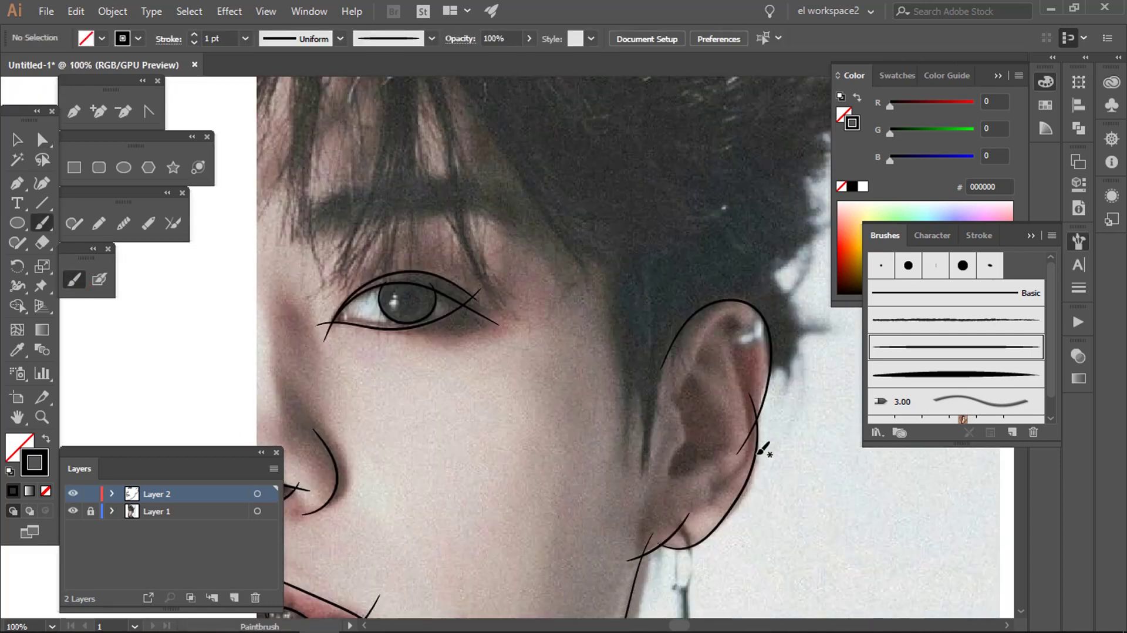
key(Return)
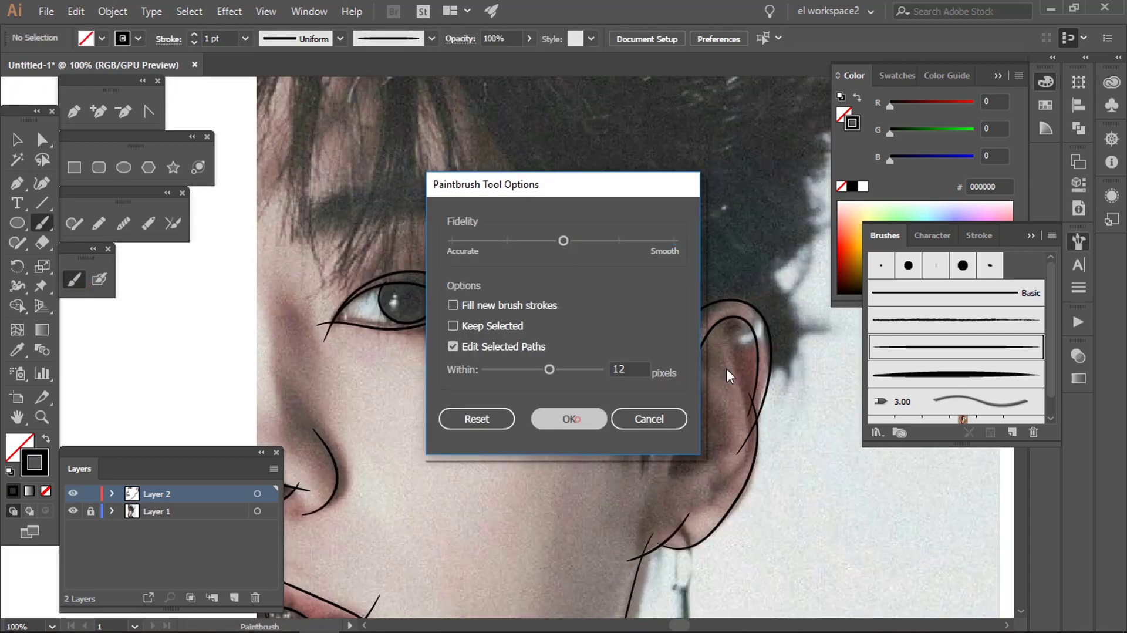
key(Return)
drag(688, 353, 755, 432)
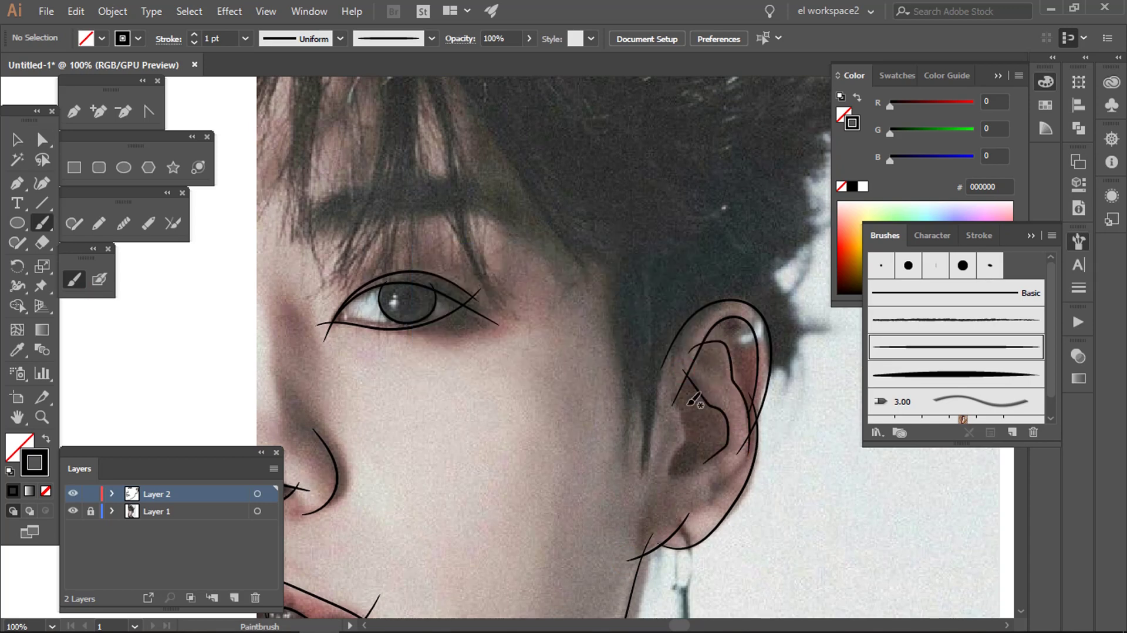
drag(709, 452, 728, 470)
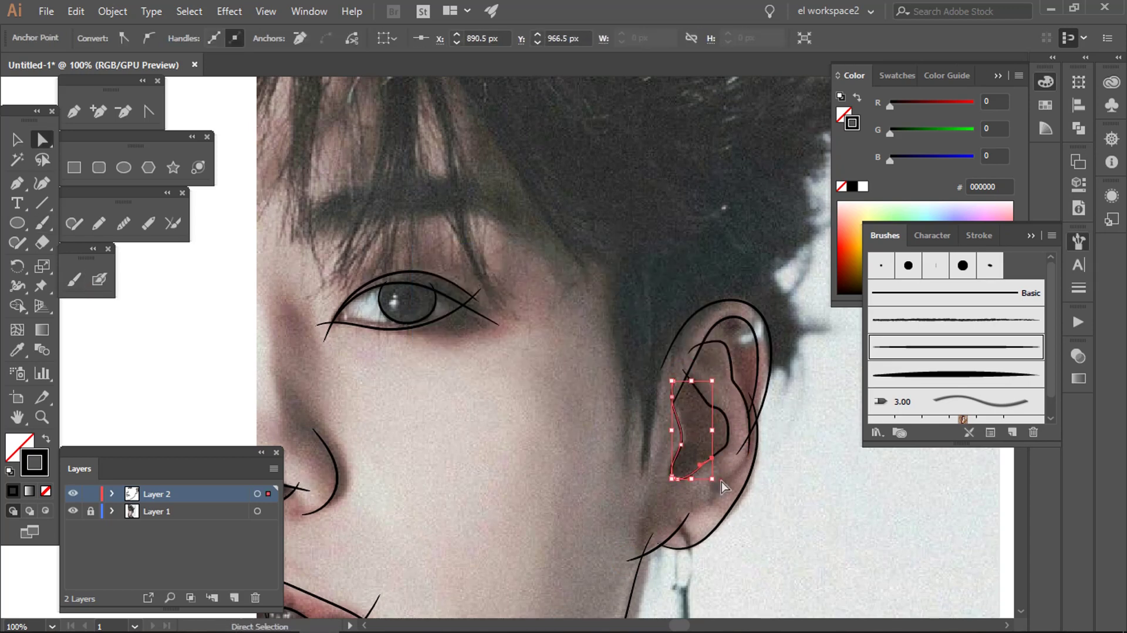
Step: Inspect the inner-ear strokes with the Direct Selection tool while zooming around the ear
scroll(729, 413, down, 2)
scroll(765, 413, down, 2)
scroll(699, 329, down, 1)
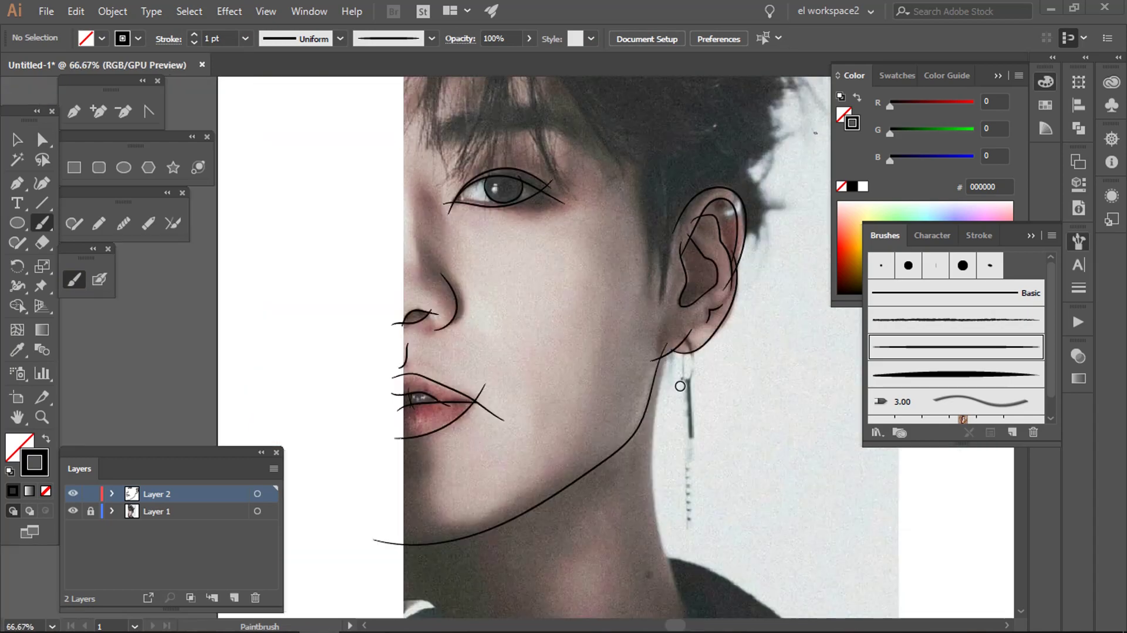
scroll(710, 341, up, 1)
scroll(648, 297, down, 1)
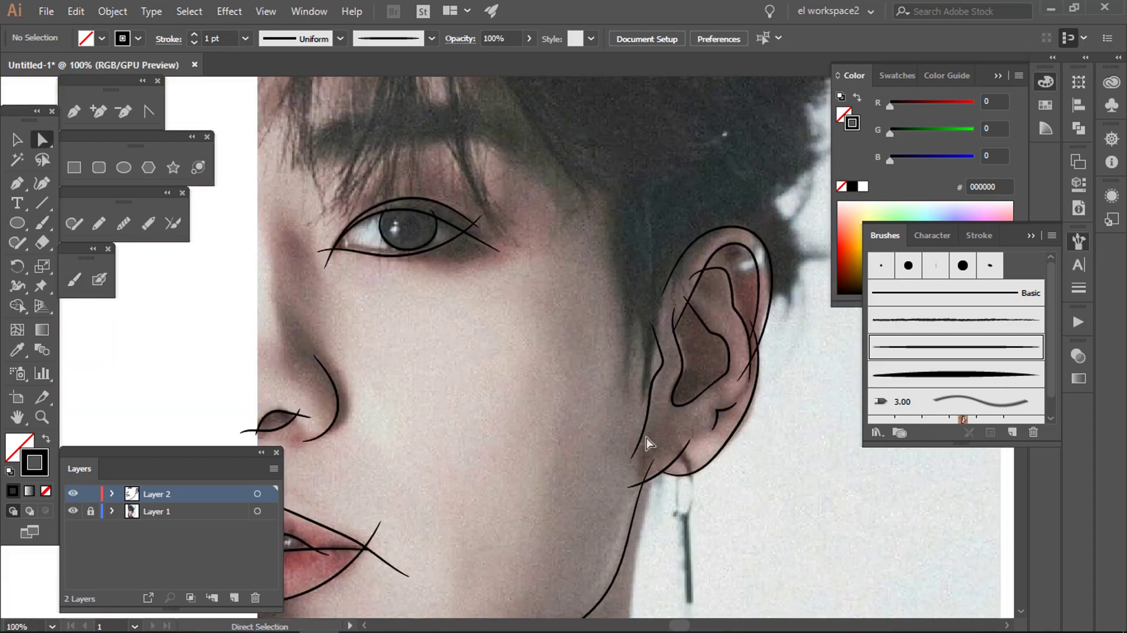
scroll(649, 442, down, 1)
key(a)
scroll(682, 463, down, 1)
scroll(554, 339, up, 3)
key(b)
scroll(521, 486, up, 1)
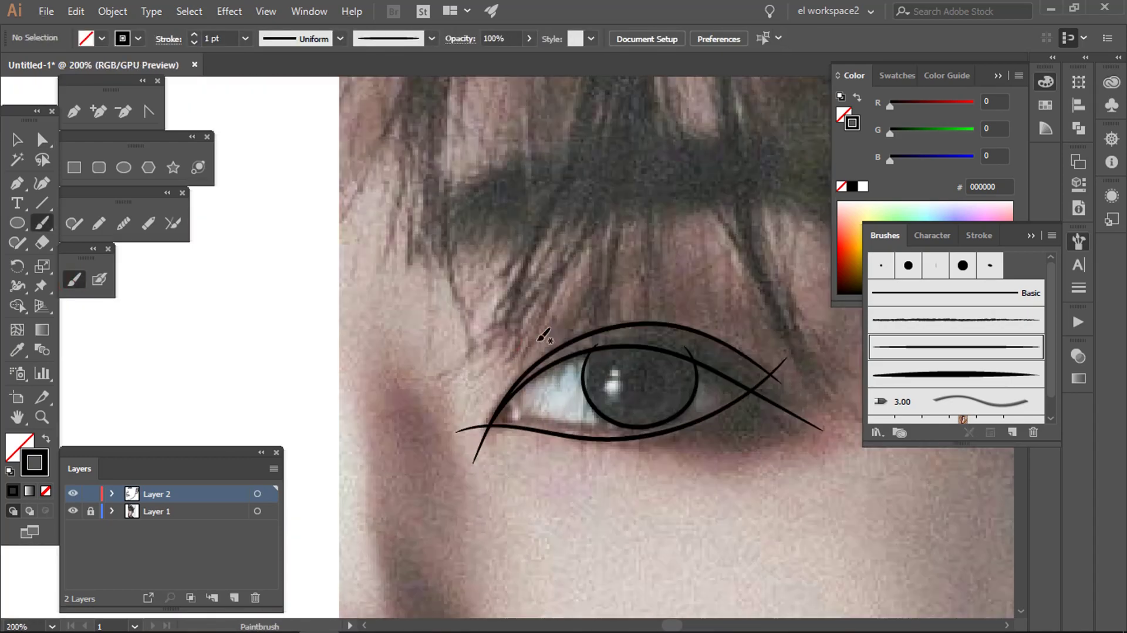
scroll(541, 330, down, 2)
scroll(579, 470, up, 3)
scroll(554, 474, down, 2)
scroll(592, 496, down, 2)
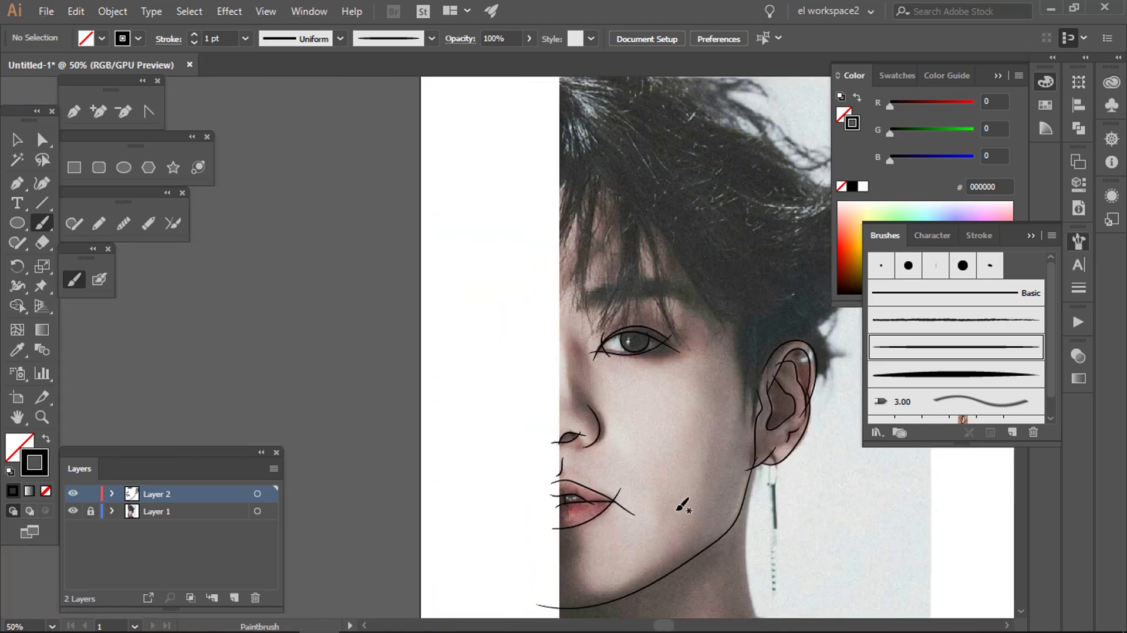
scroll(680, 504, up, 2)
scroll(687, 395, up, 1)
scroll(696, 386, up, 2)
Step: Draw the eyebrow with the Pencil as a black-filled shape without outline
double_click(99, 223)
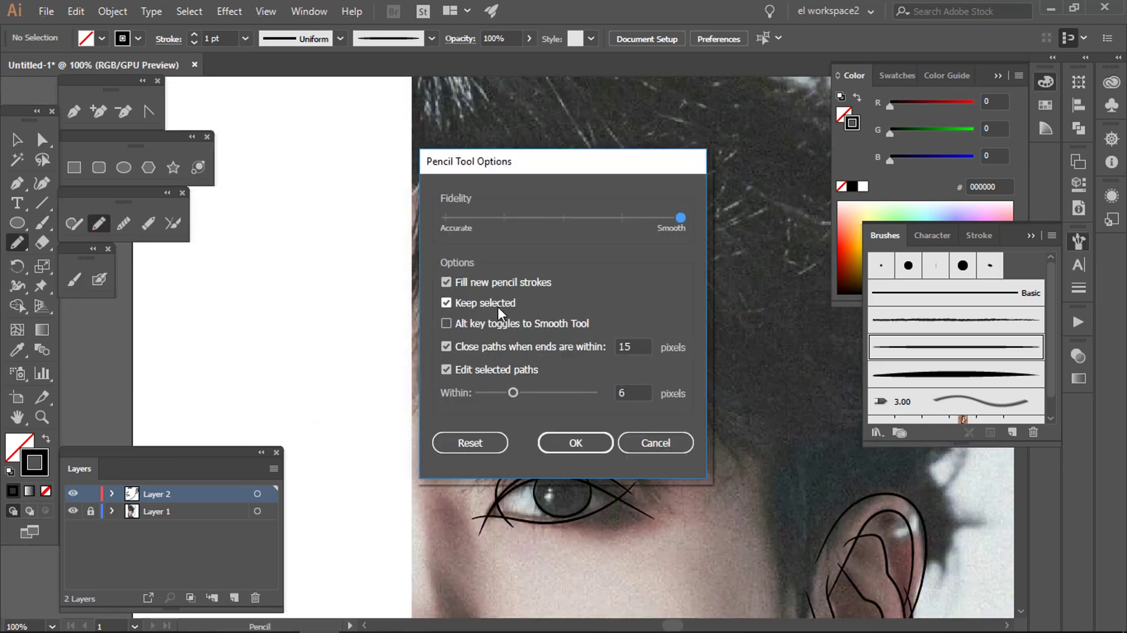
click(576, 444)
key(shift+x)
drag(451, 429, 508, 383)
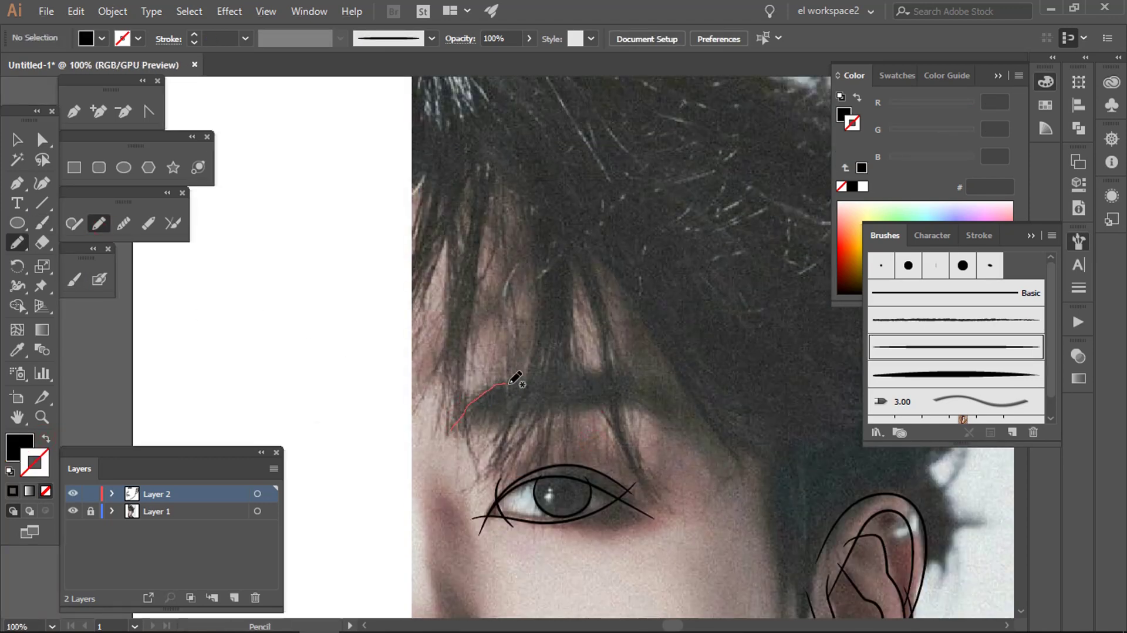
drag(652, 404, 455, 428)
Step: Redraw the eyebrow's top and lower edges to follow the brow in the photo
scroll(517, 459, up, 2)
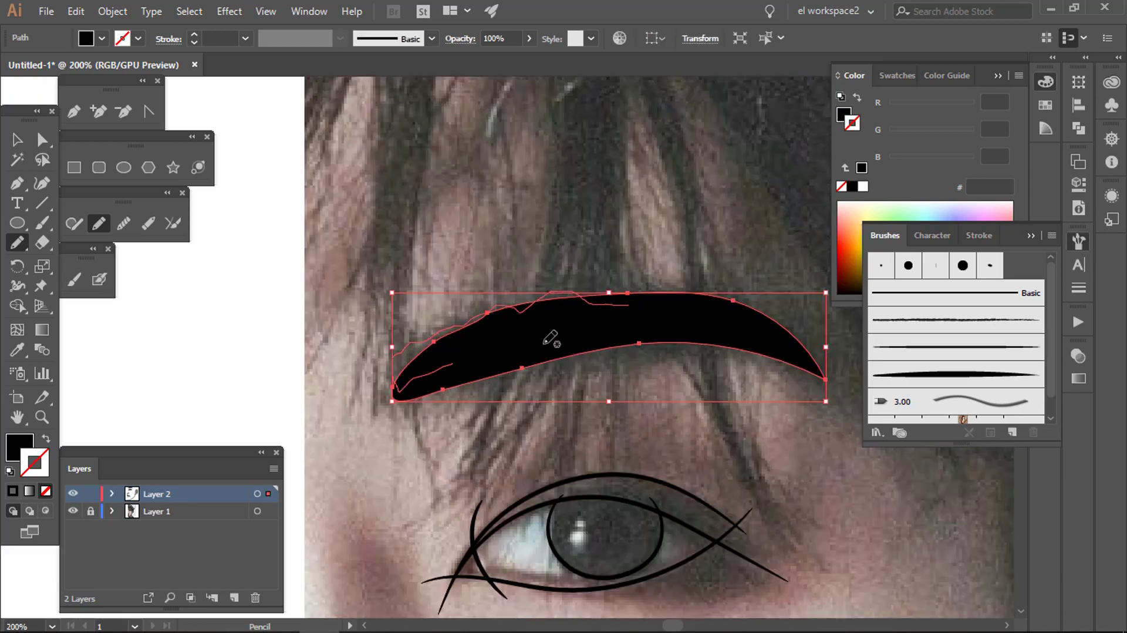
drag(499, 374, 428, 364)
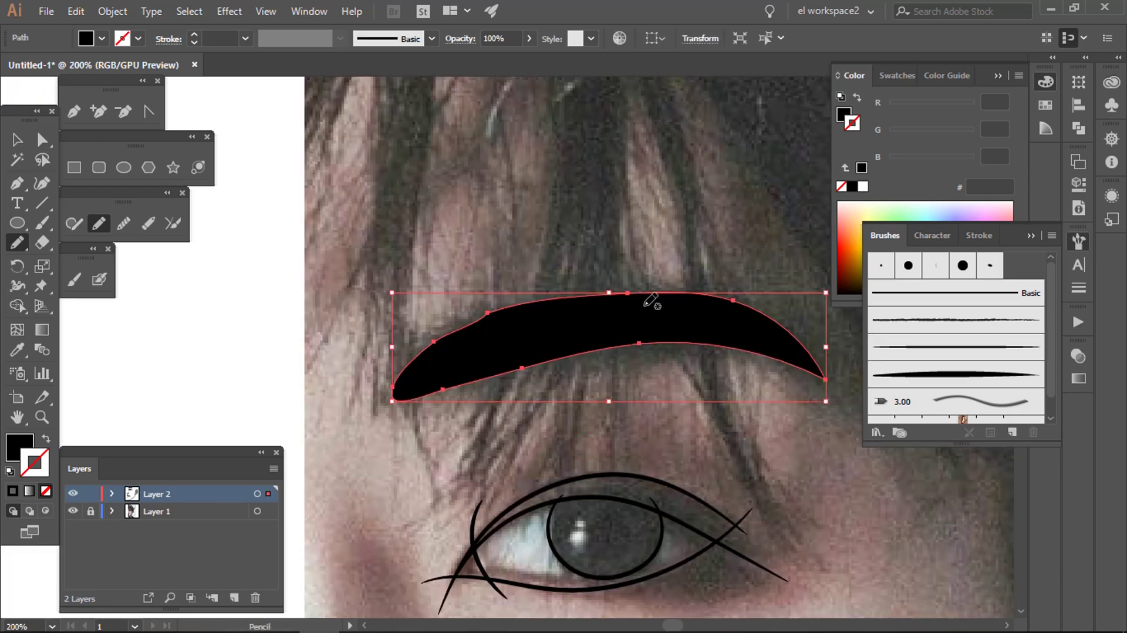
drag(694, 337, 559, 359)
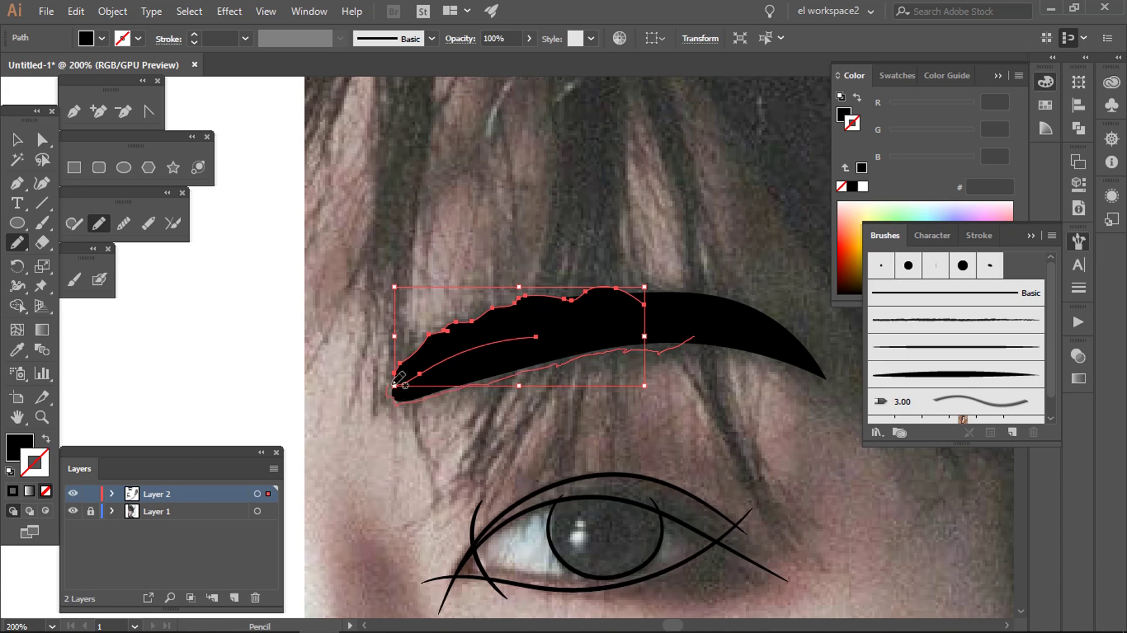
drag(399, 379, 394, 386)
drag(762, 366, 639, 338)
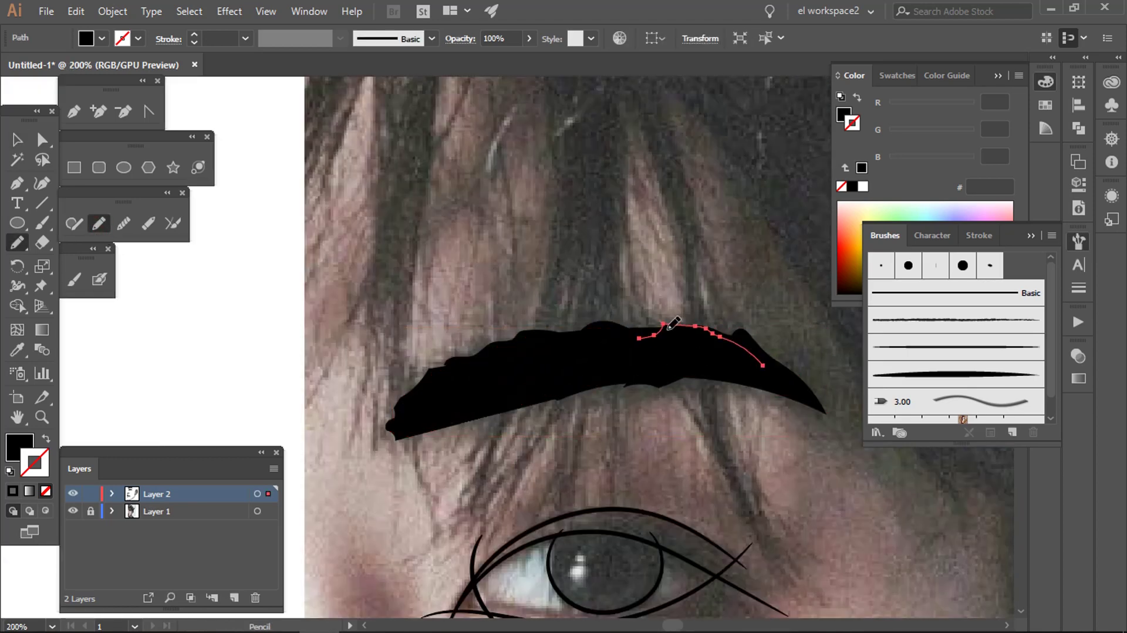
drag(460, 352, 457, 355)
ctrl+click(604, 372)
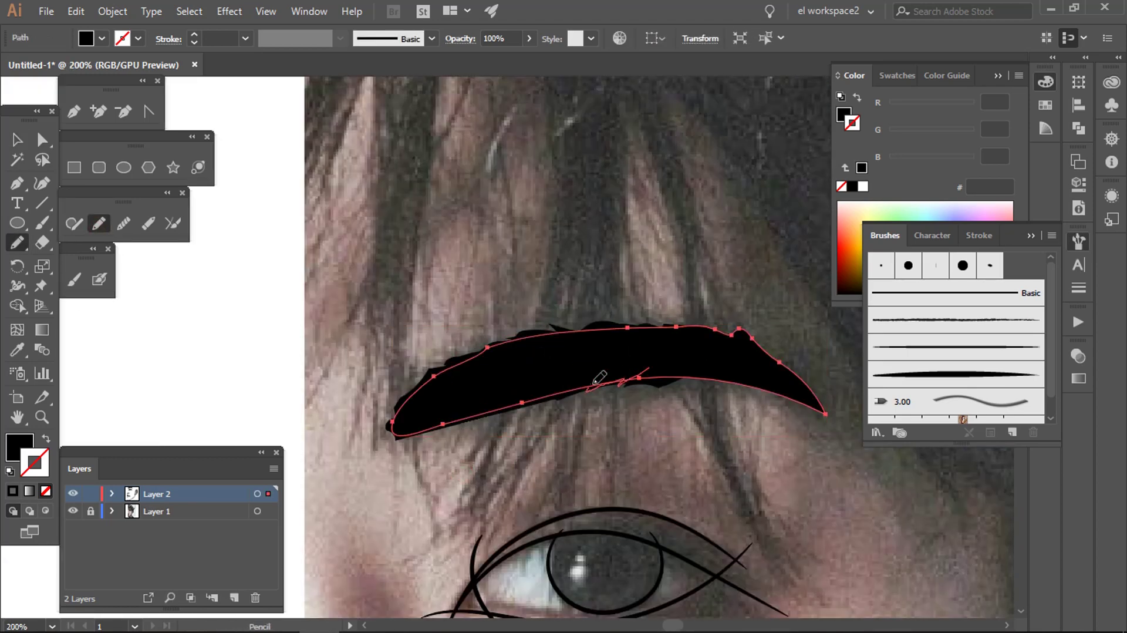
drag(516, 387, 674, 382)
Step: Hide and reshow the photo to check the line drawing
scroll(699, 458, down, 5)
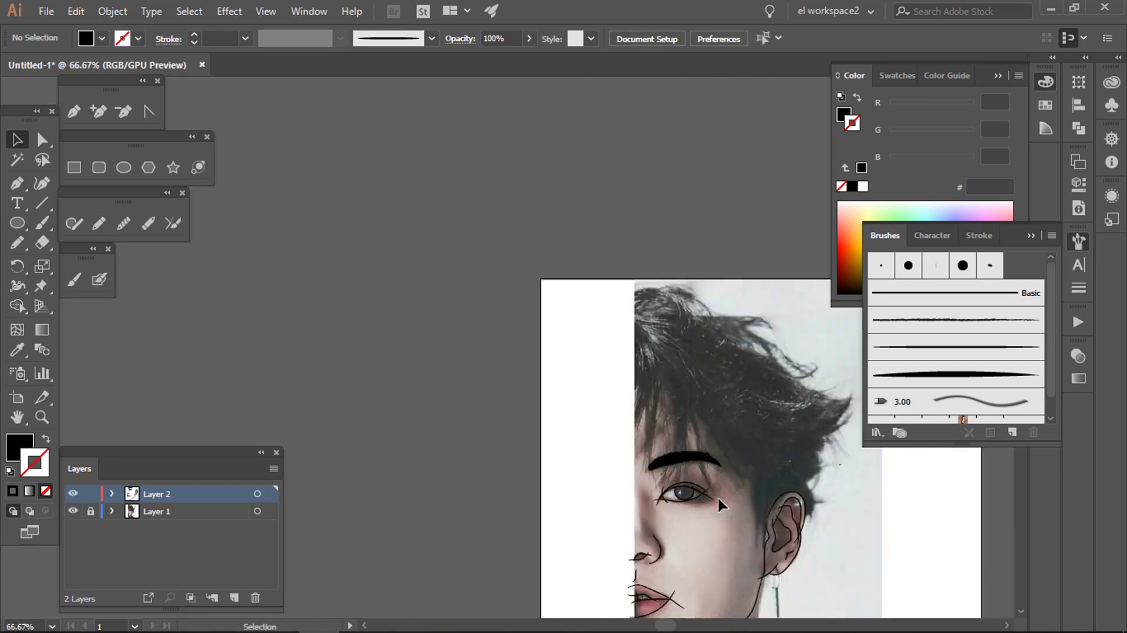
click(73, 511)
scroll(720, 443, up, 2)
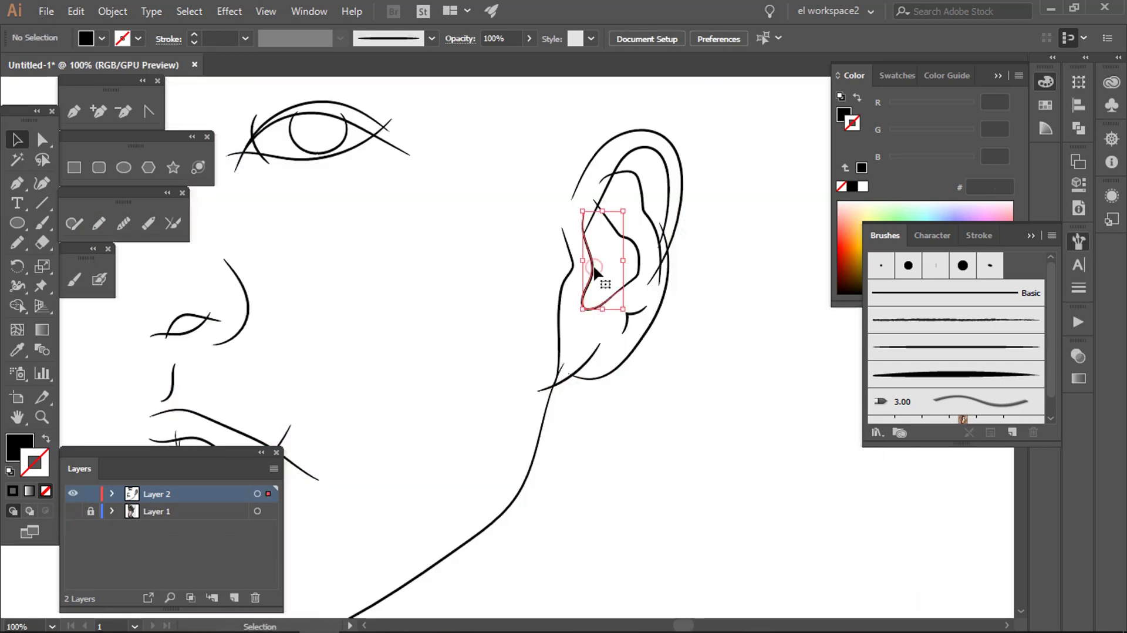
click(73, 511)
scroll(523, 318, down, 3)
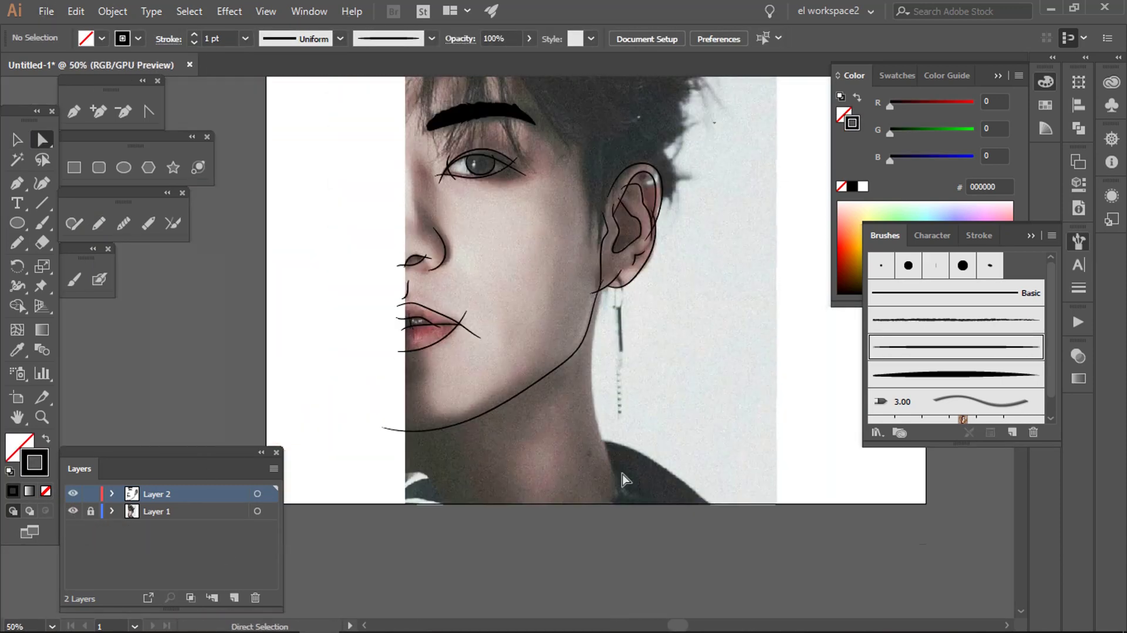
Step: Paint the earring's hoop and long bar with the Paintbrush
key(b)
scroll(675, 360, up, 3)
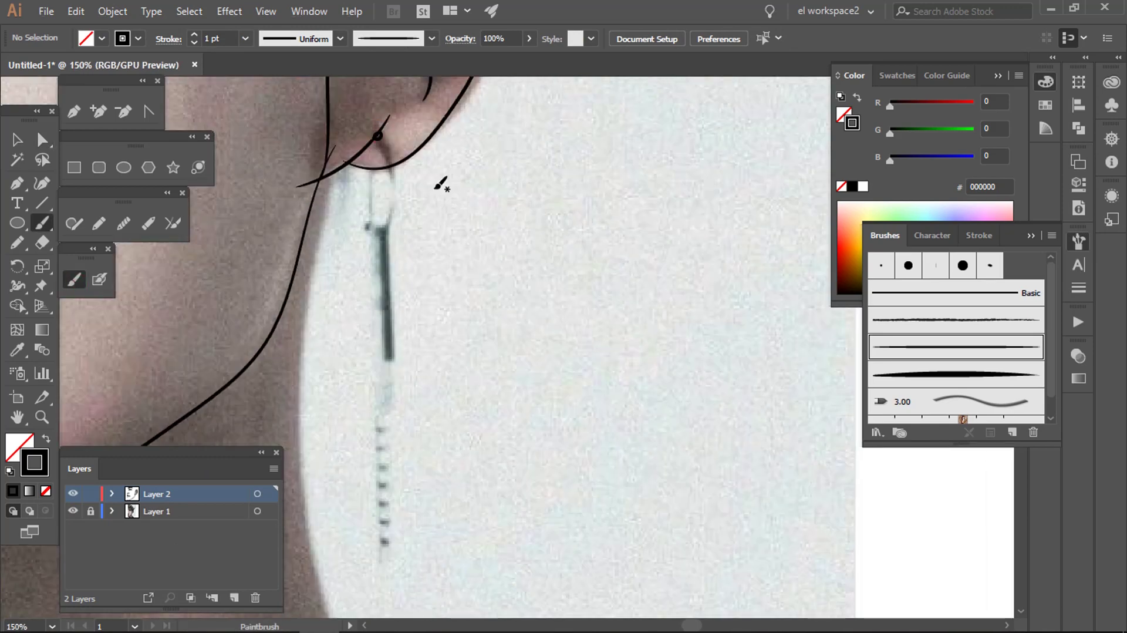
key(ctrl+z)
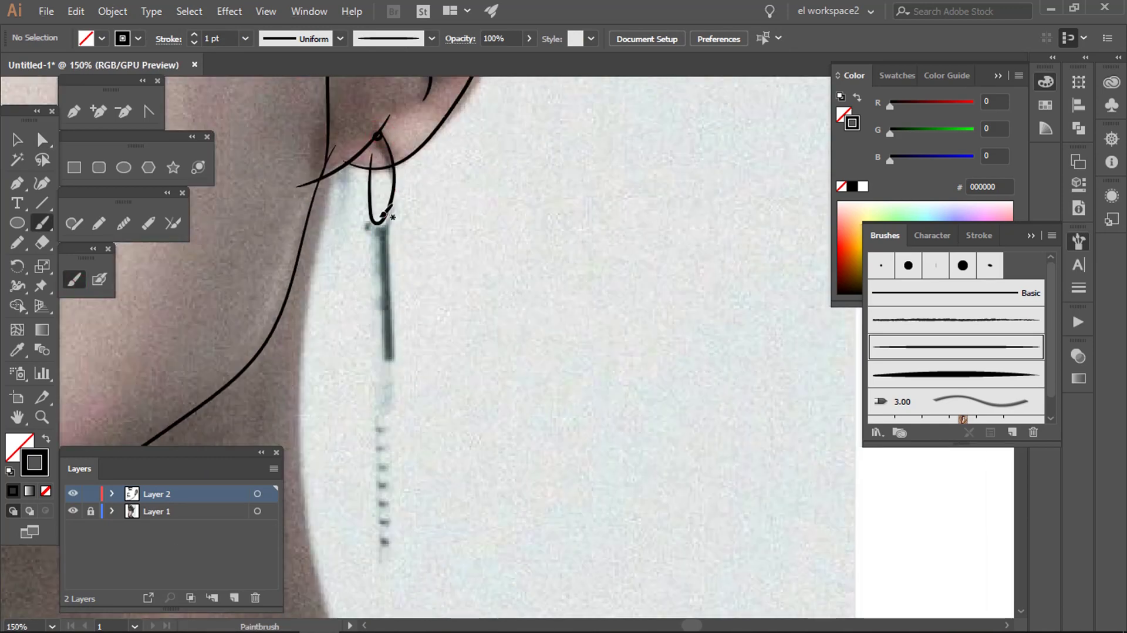
drag(400, 303, 390, 261)
scroll(391, 261, up, 1)
scroll(387, 270, up, 1)
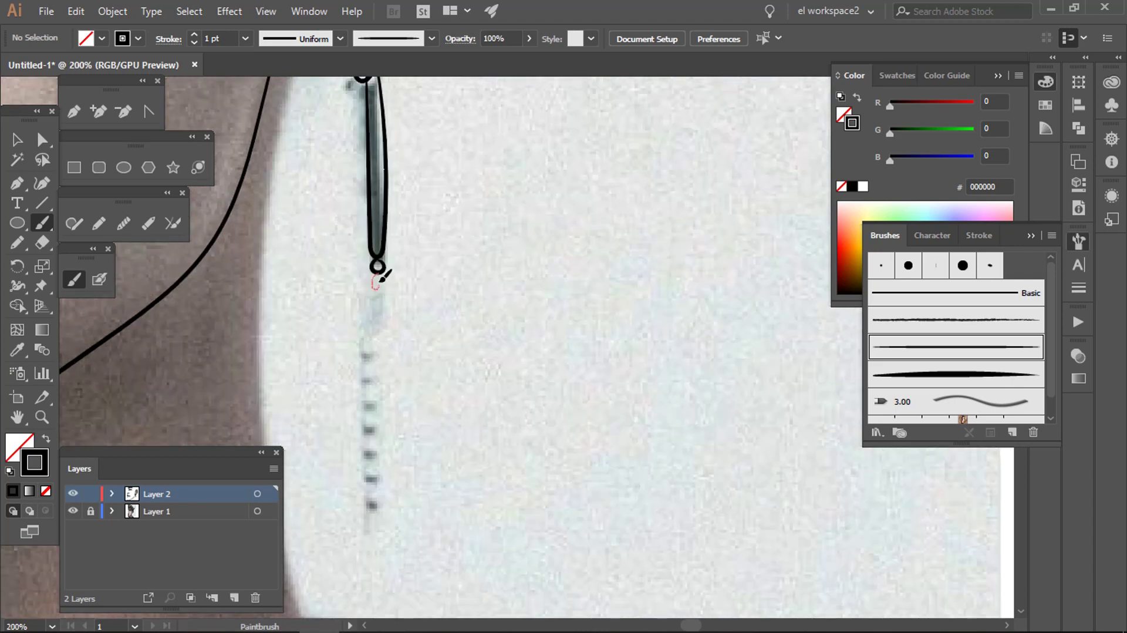
Step: Duplicate the small loop down from the bar to build the earring chain
key(v)
click(379, 280)
scroll(385, 343, up, 3)
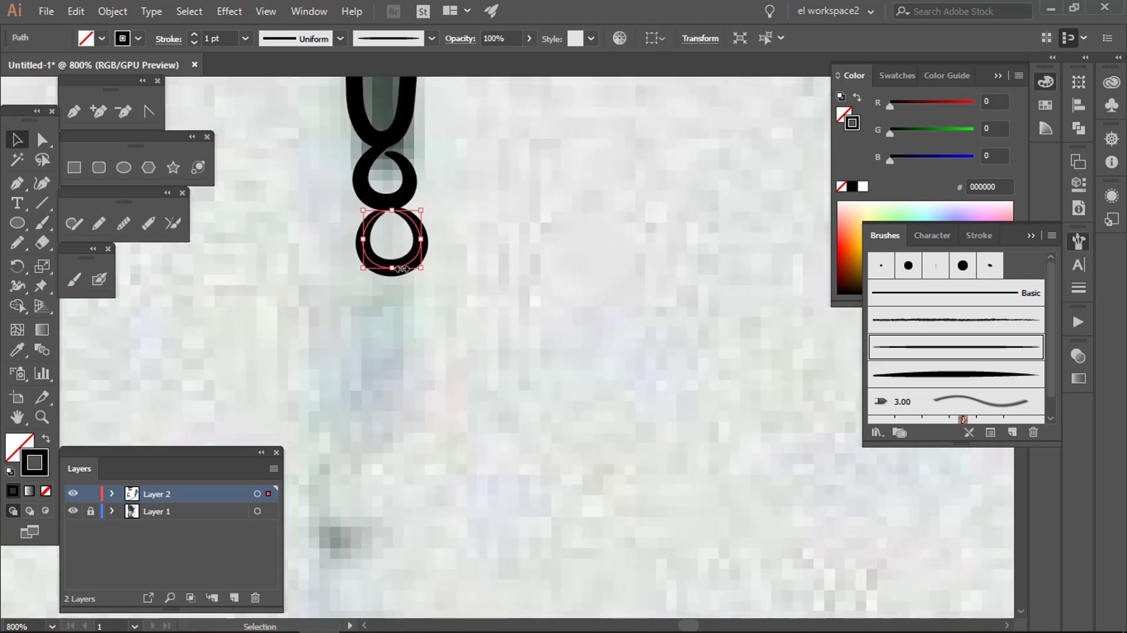
mouse_move(388, 264)
mouse_down()
mouse_move(423, 395)
mouse_move(405, 449)
mouse_up()
scroll(405, 449, down, 3)
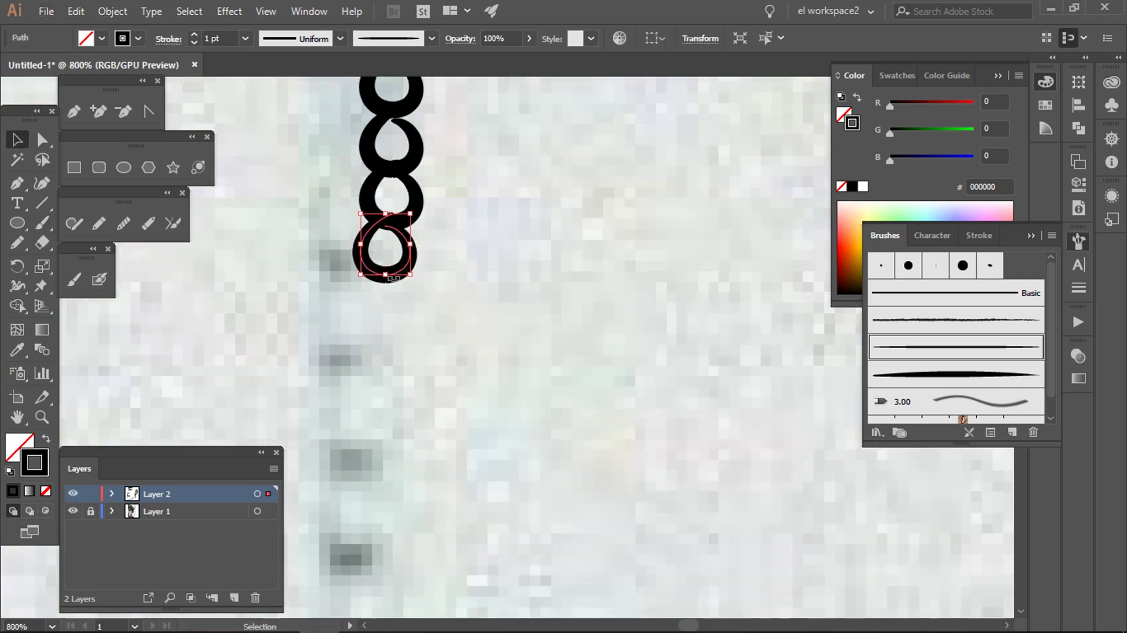
scroll(409, 217, down, 5)
click(440, 428)
scroll(440, 428, up, 2)
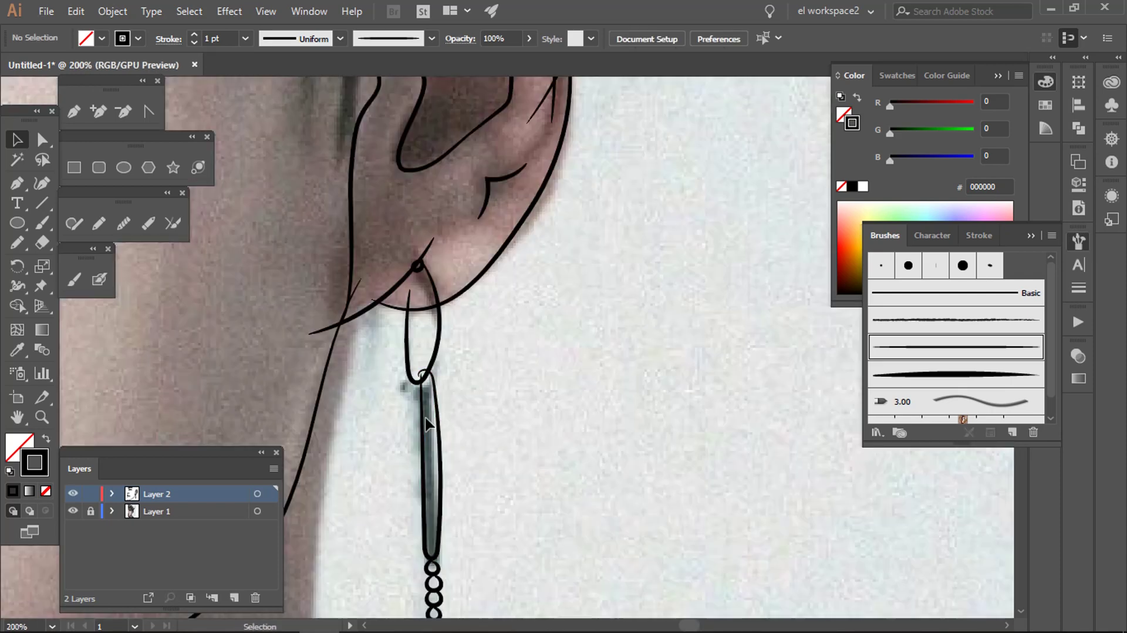
scroll(411, 405, down, 2)
scroll(464, 390, down, 1)
scroll(473, 409, down, 2)
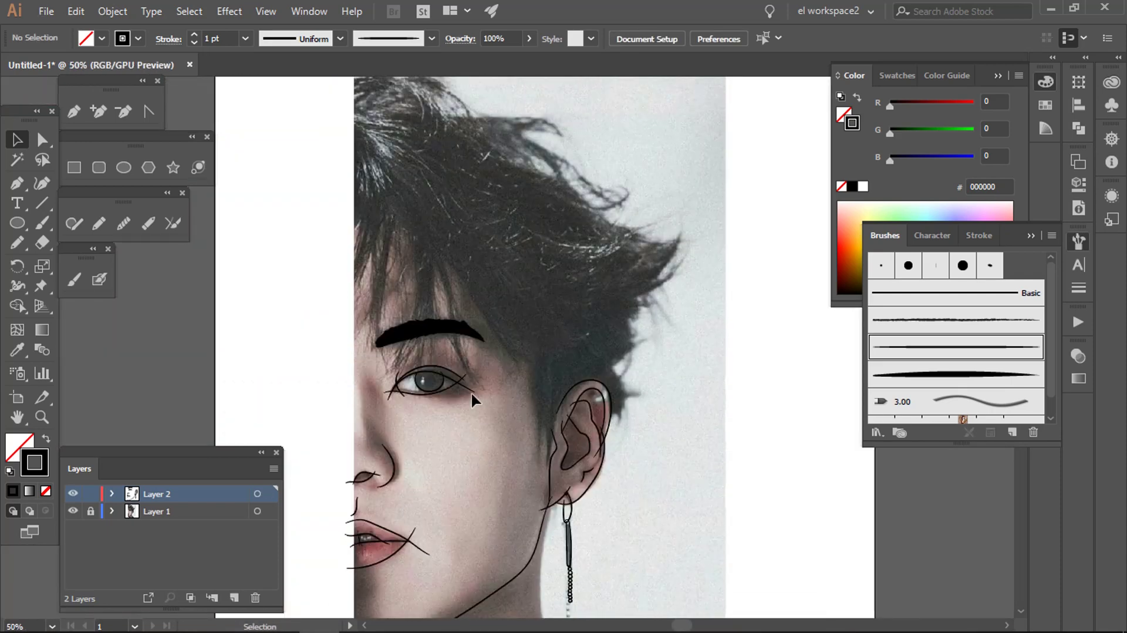
scroll(467, 440, up, 2)
Step: Outline the hair mass as a black-filled Pencil shape with no stroke
key(n)
key(shift+x)
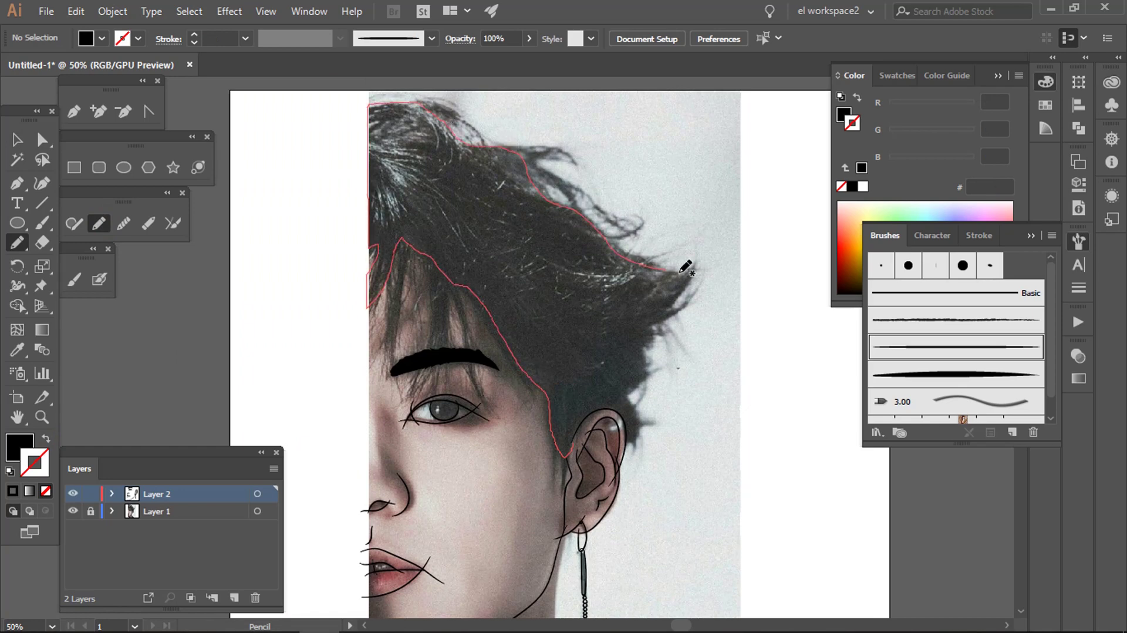
drag(611, 403, 617, 411)
scroll(536, 322, down, 1)
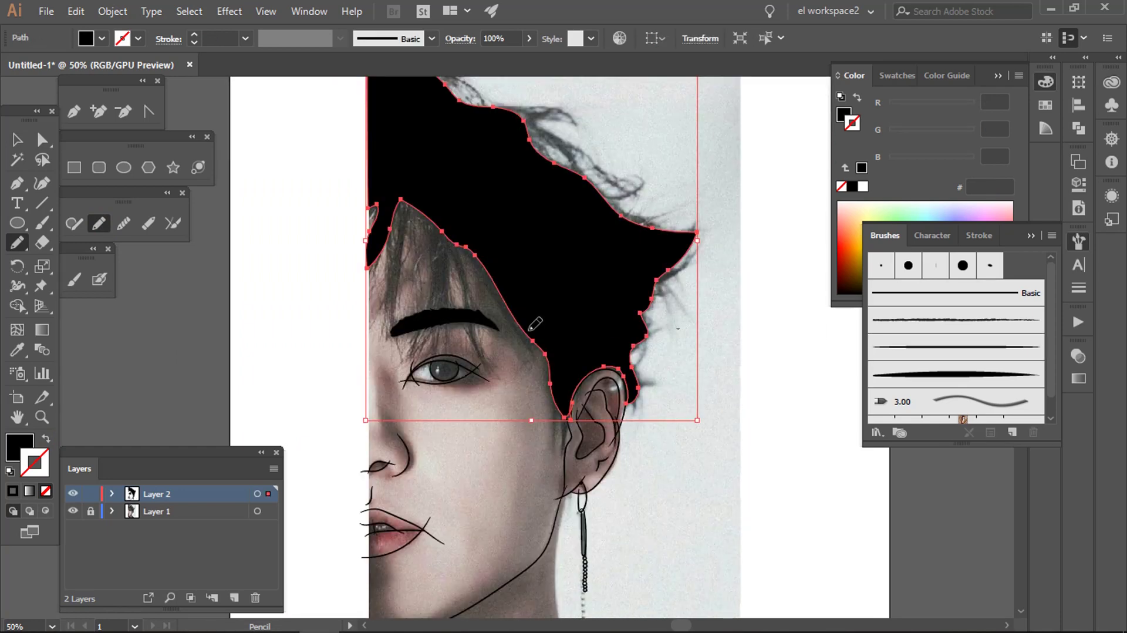
scroll(420, 275, up, 2)
key(Return)
key(Return)
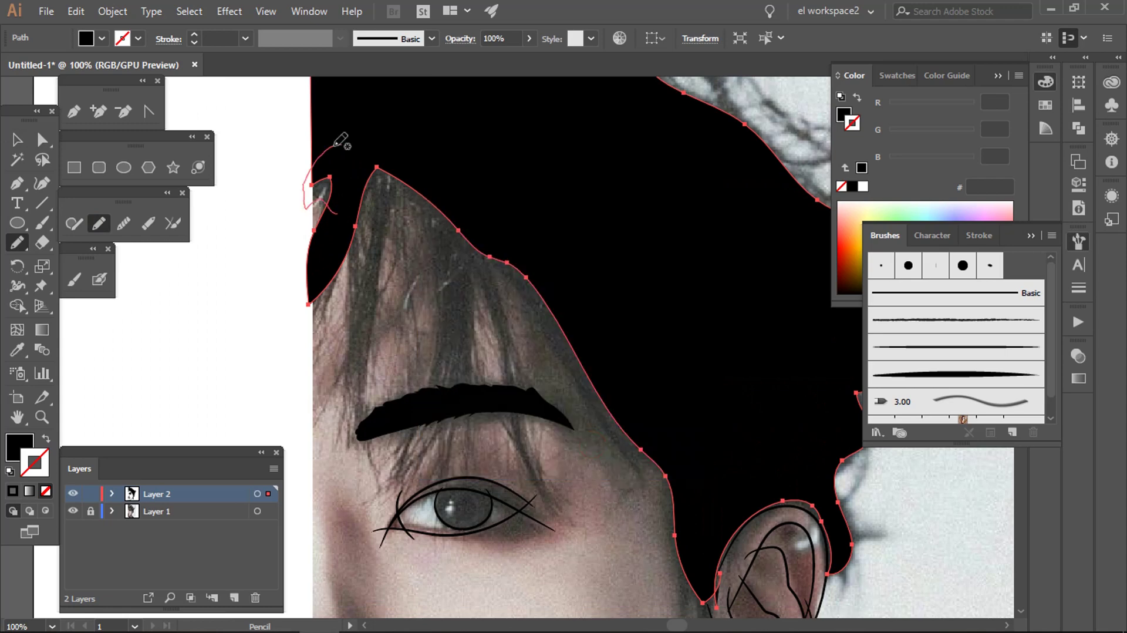
Step: Pencil black hair to fill the gap at the hair's left tip
scroll(336, 154, down, 1)
scroll(377, 264, up, 3)
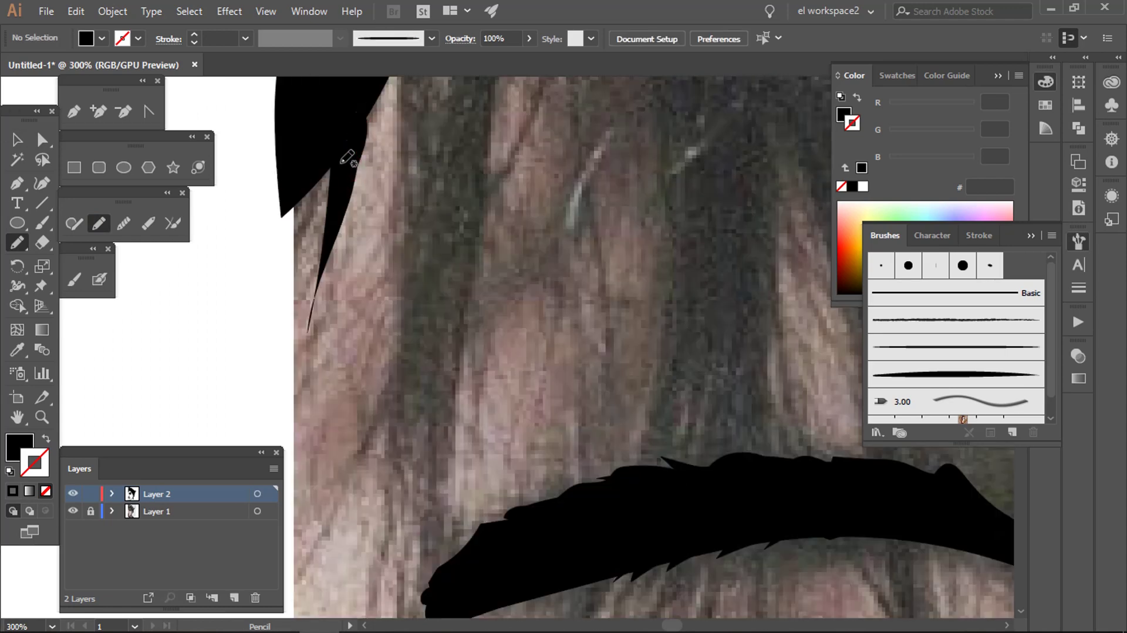
scroll(382, 239, down, 1)
scroll(379, 228, up, 1)
drag(398, 183, 398, 185)
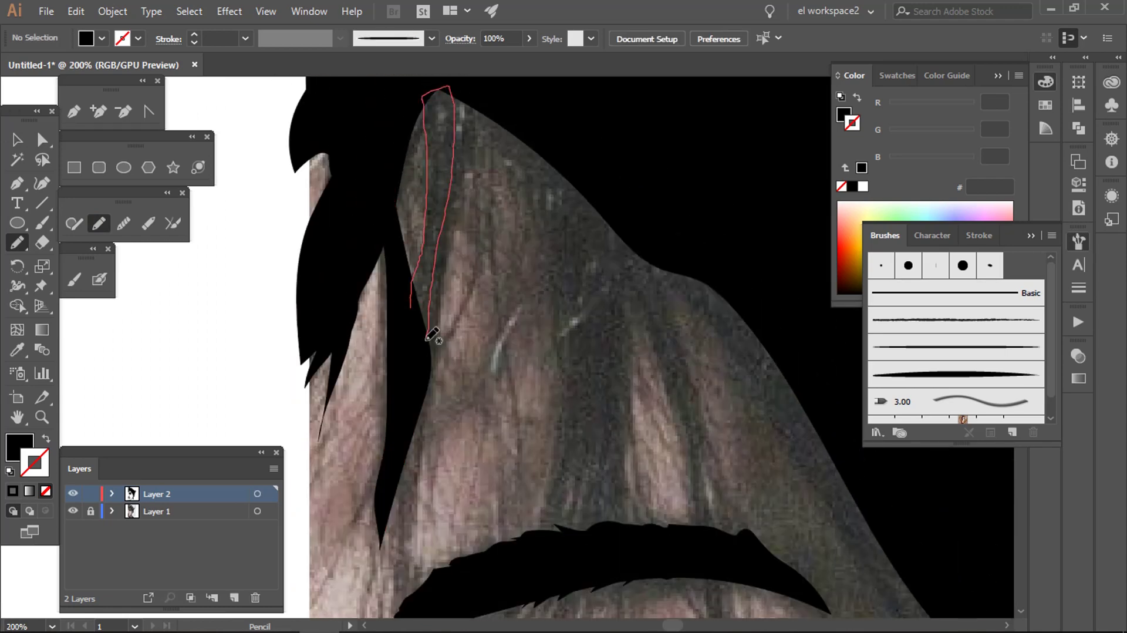
scroll(428, 312, up, 1)
scroll(426, 281, up, 1)
scroll(431, 265, up, 1)
scroll(420, 376, up, 1)
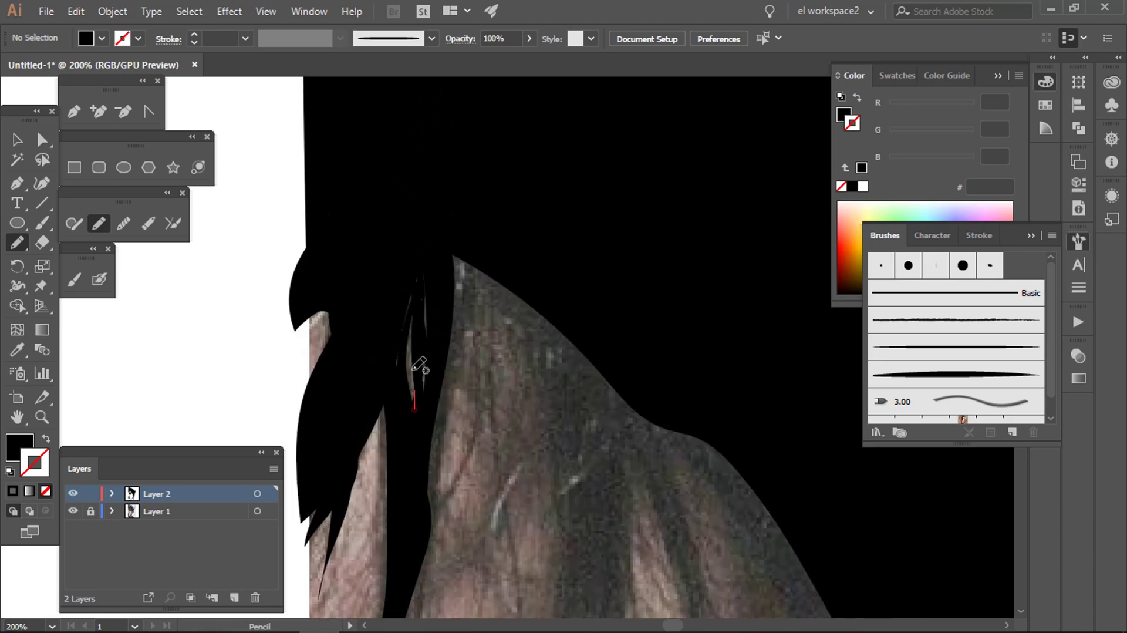
scroll(418, 368, up, 1)
scroll(458, 247, down, 4)
mouse_move(464, 243)
mouse_down()
mouse_move(526, 151)
mouse_move(469, 246)
mouse_up()
Step: Draw thin black hair strands down the left side and over the forehead
scroll(476, 252, down, 2)
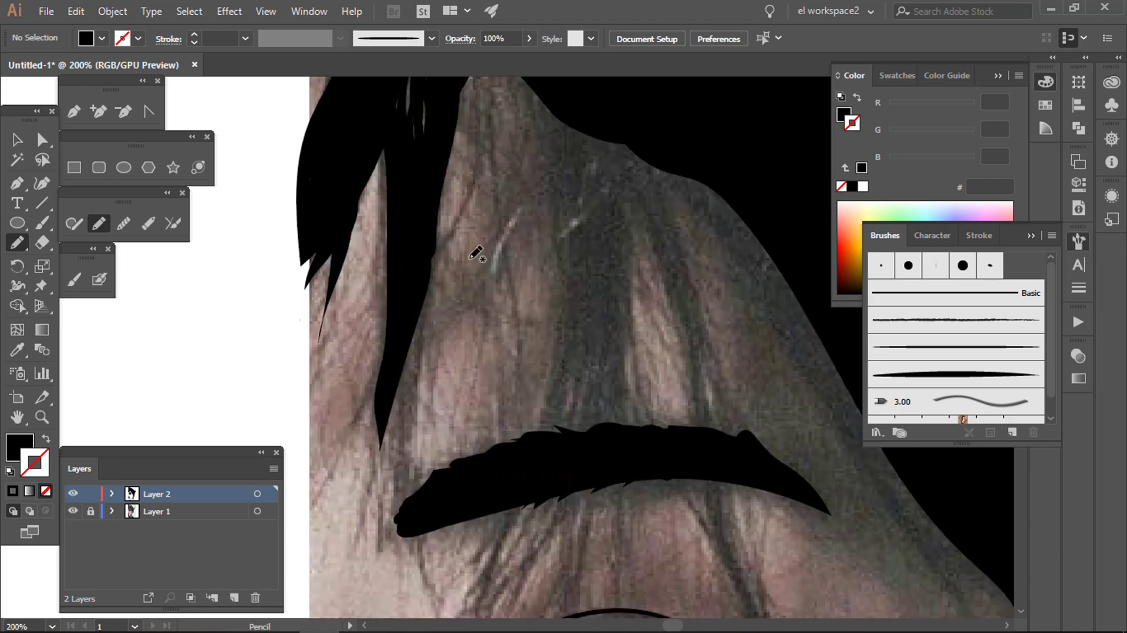
scroll(395, 317, down, 1)
drag(328, 393, 395, 251)
scroll(406, 205, down, 1)
drag(380, 294, 356, 417)
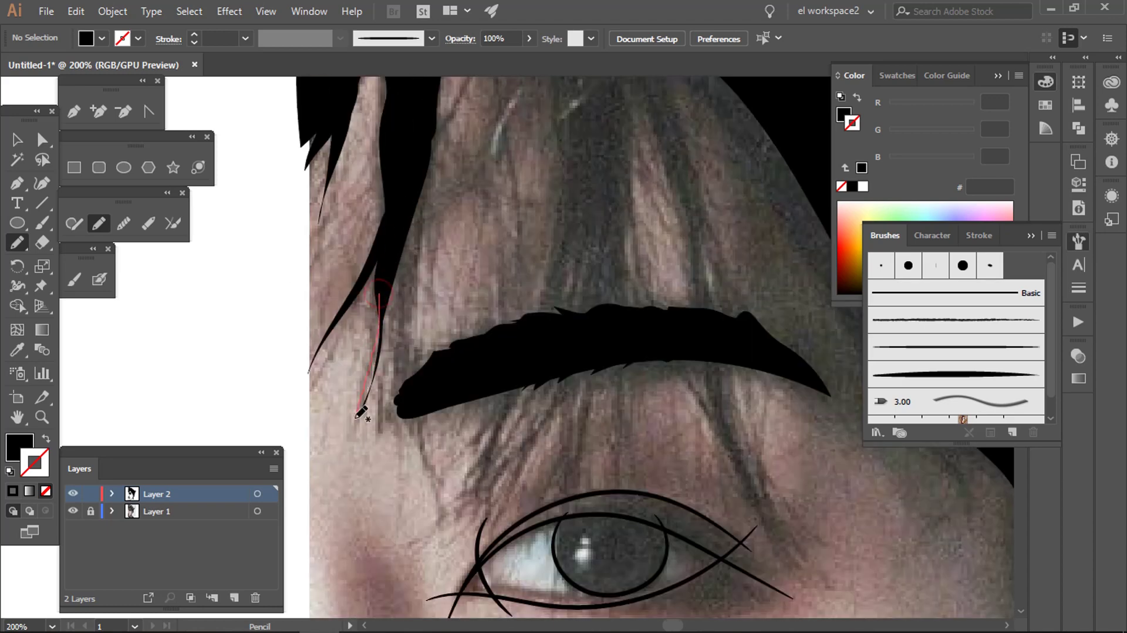
scroll(377, 325, down, 1)
scroll(402, 226, up, 1)
scroll(395, 301, down, 1)
scroll(395, 302, up, 2)
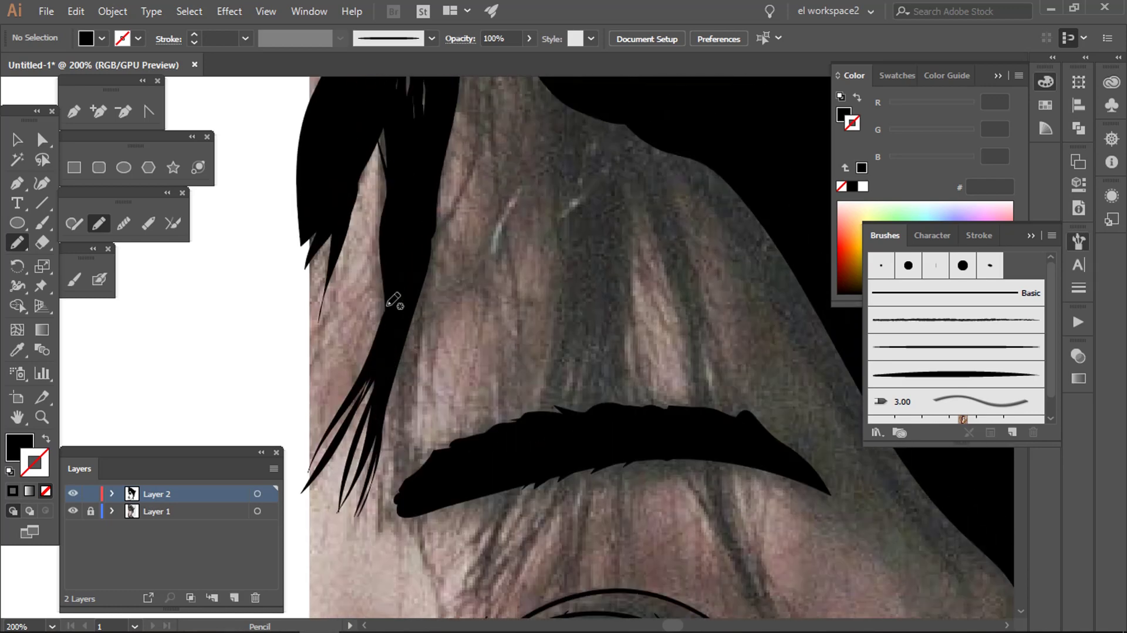
scroll(402, 267, up, 1)
scroll(385, 340, up, 1)
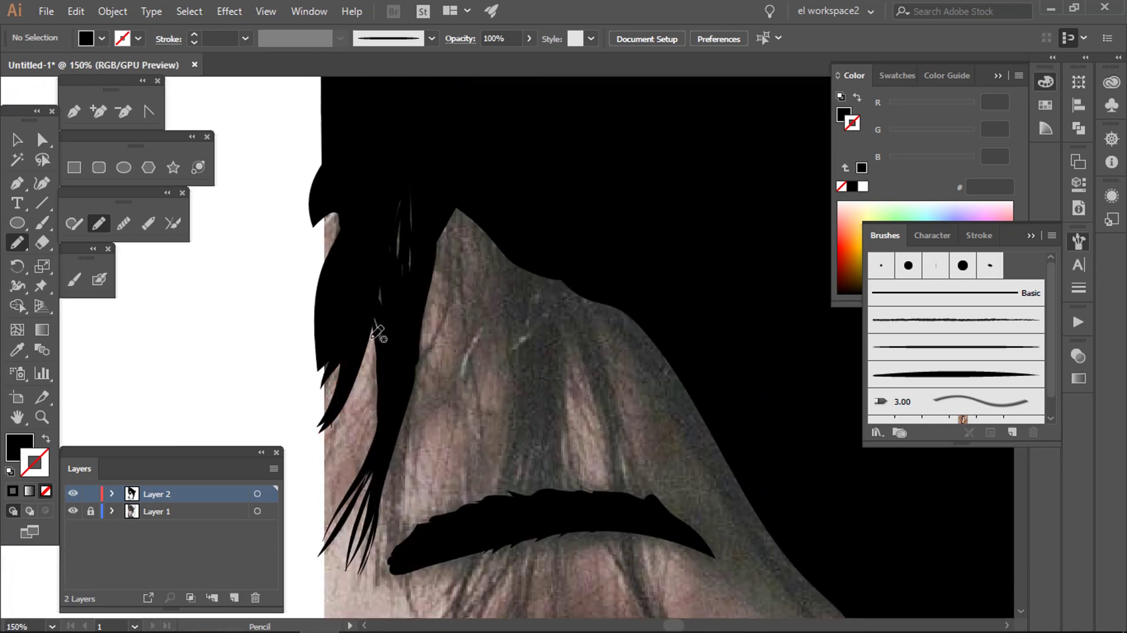
scroll(364, 223, down, 1)
drag(467, 177, 435, 271)
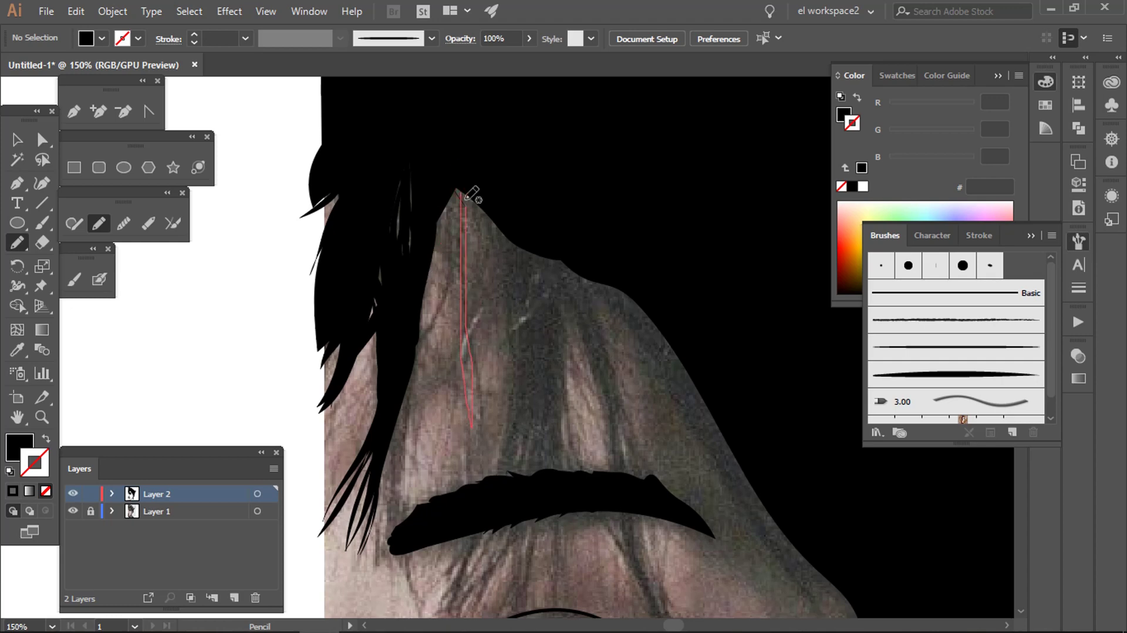
scroll(372, 326, down, 3)
Step: Recolour the eyebrow with a yellow FFC43A fill and no stroke
key(v)
click(306, 364)
click(46, 441)
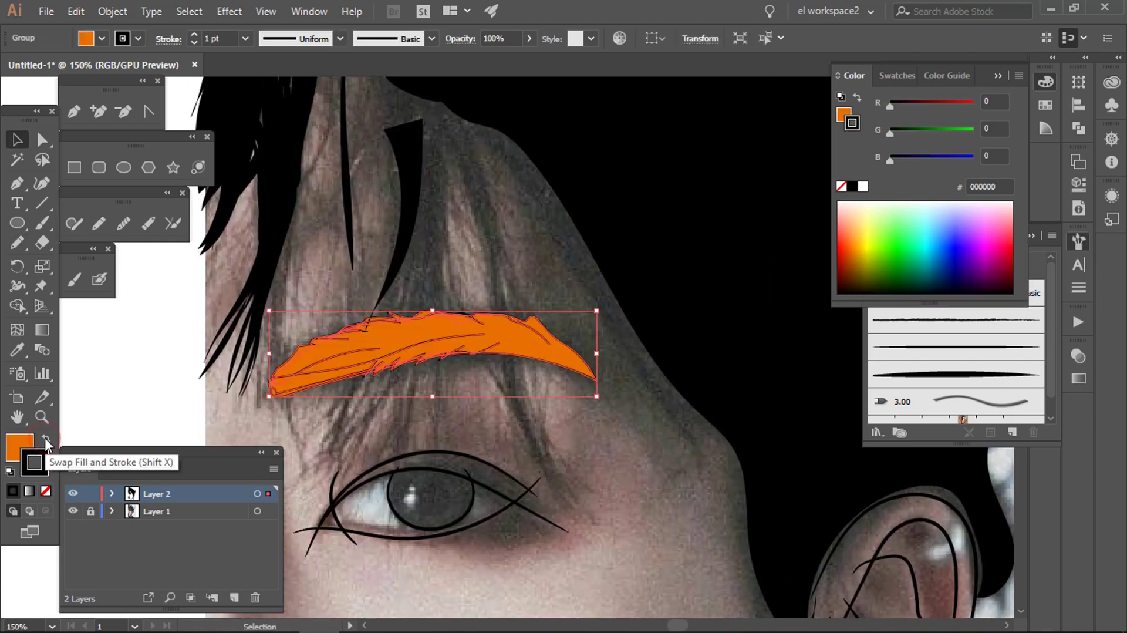
click(465, 320)
click(434, 347)
click(863, 221)
click(842, 186)
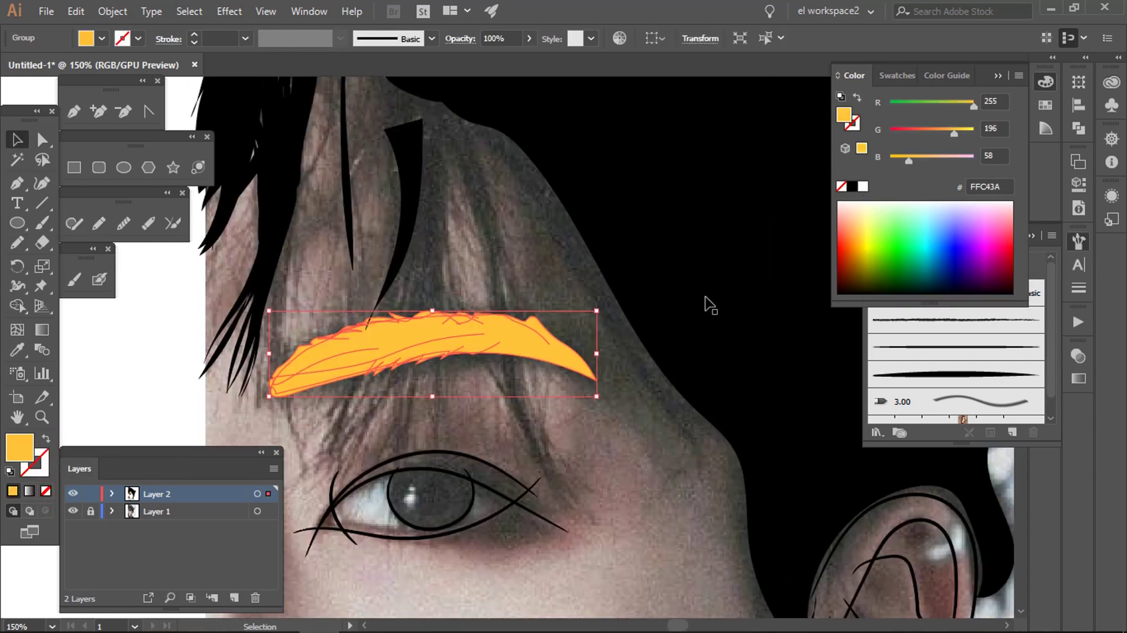
scroll(710, 305, up, 5)
click(710, 305)
Step: Reset the fill to black and pencil strands reaching the eyebrow and along the face's right side
click(852, 186)
key(n)
scroll(439, 188, up, 3)
mouse_move(437, 273)
mouse_down()
mouse_move(461, 347)
mouse_move(482, 284)
mouse_up()
scroll(488, 250, down, 2)
drag(493, 229, 613, 432)
key(ctrl+0)
Step: Draw black strands over the forehead, near the eye's outer corner, and crossing the eyebrow
key(ctrl+1)
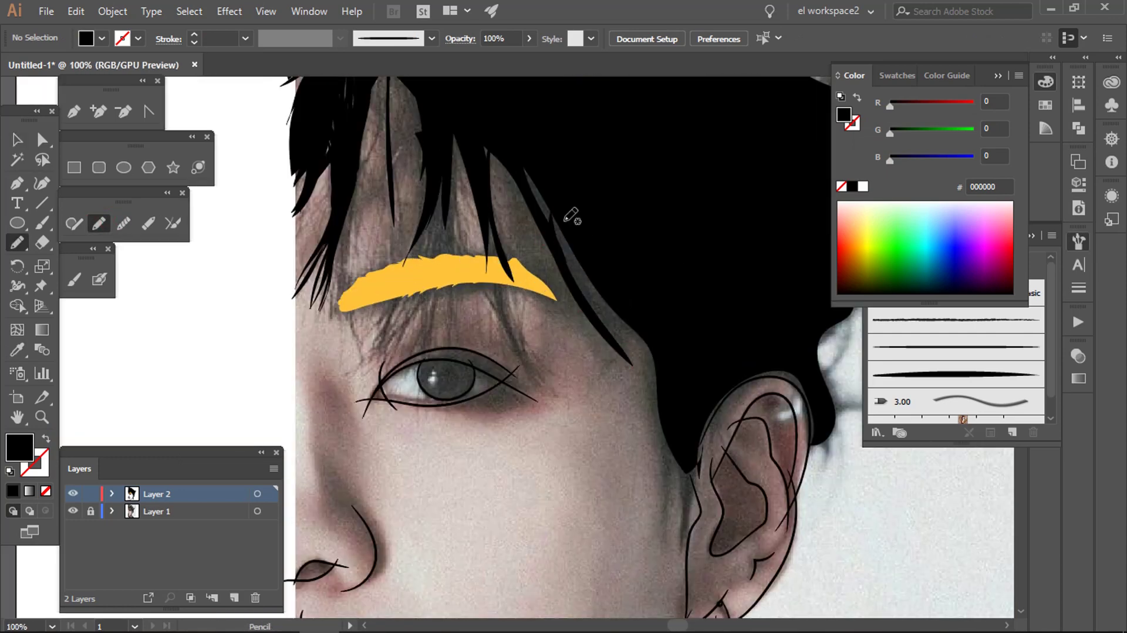
drag(618, 300, 596, 287)
scroll(486, 194, up, 2)
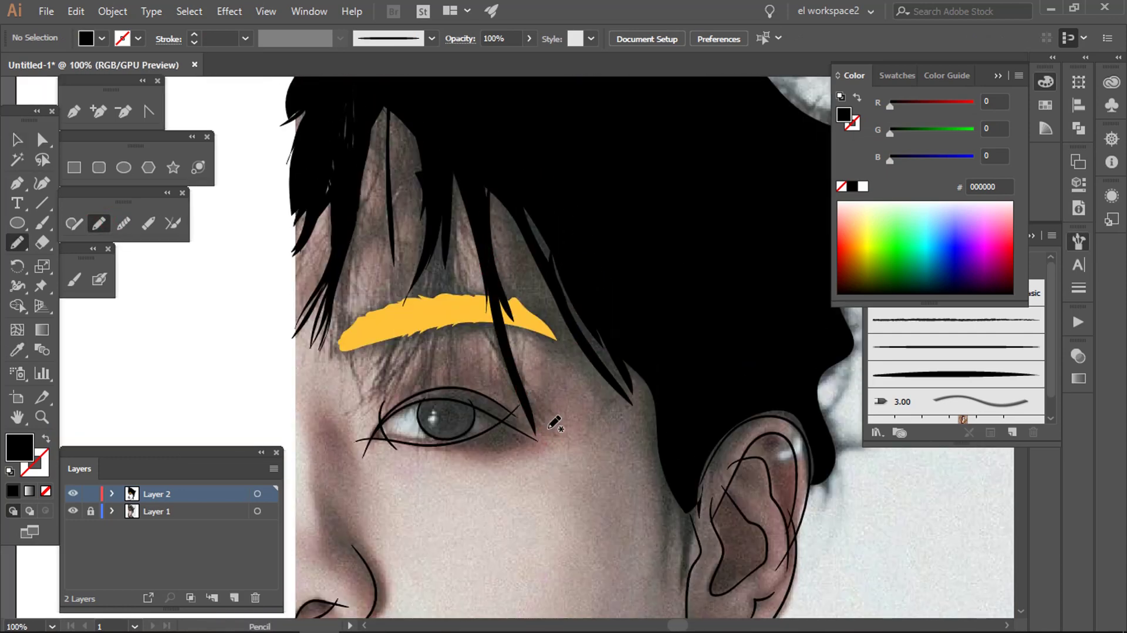
drag(521, 368, 517, 361)
key(ctrl+equal)
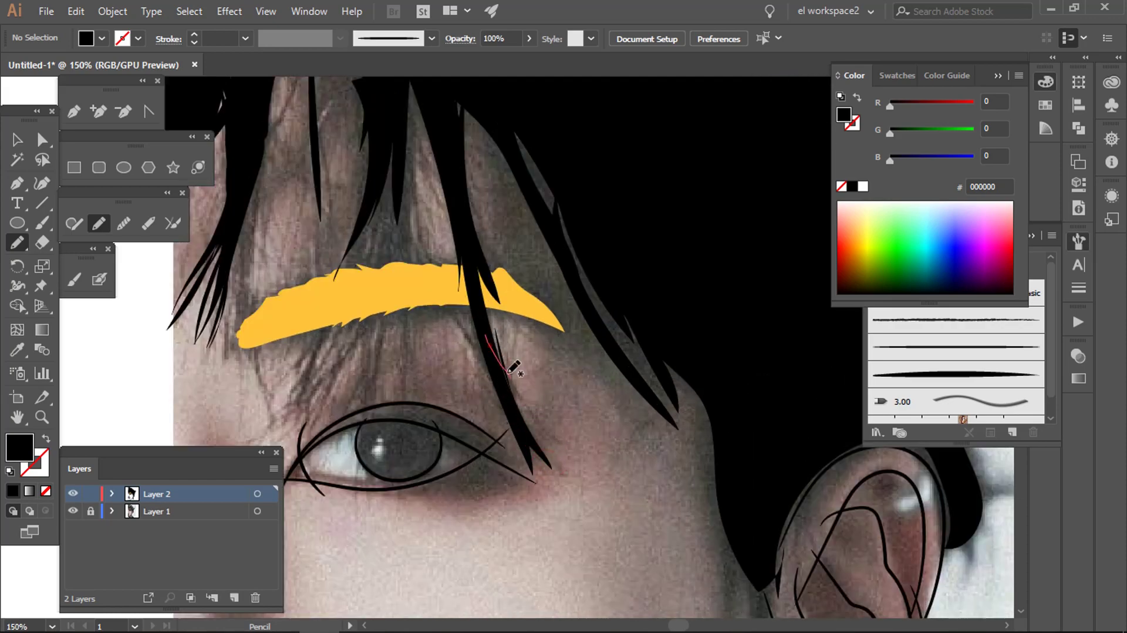
scroll(509, 368, down, 2)
scroll(411, 152, up, 3)
drag(405, 176, 282, 423)
Step: Add more thin black strands around the yellow eyebrow area
scroll(411, 332, left, 5)
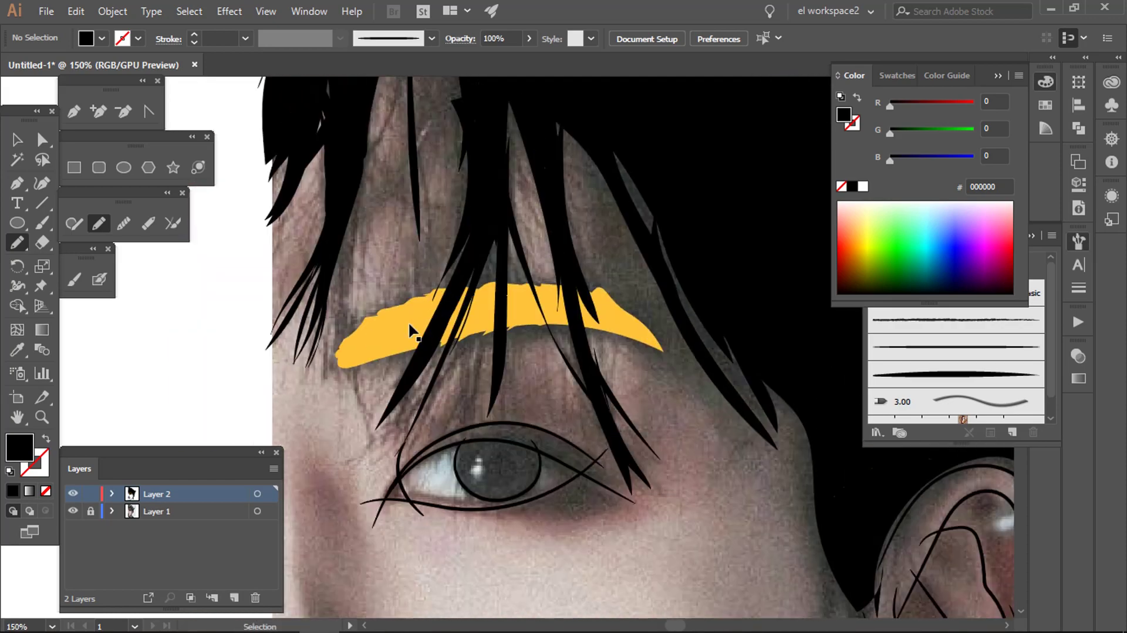
scroll(411, 332, down, 4)
scroll(411, 331, up, 3)
scroll(411, 235, up, 6)
drag(465, 252, 483, 126)
drag(364, 287, 399, 164)
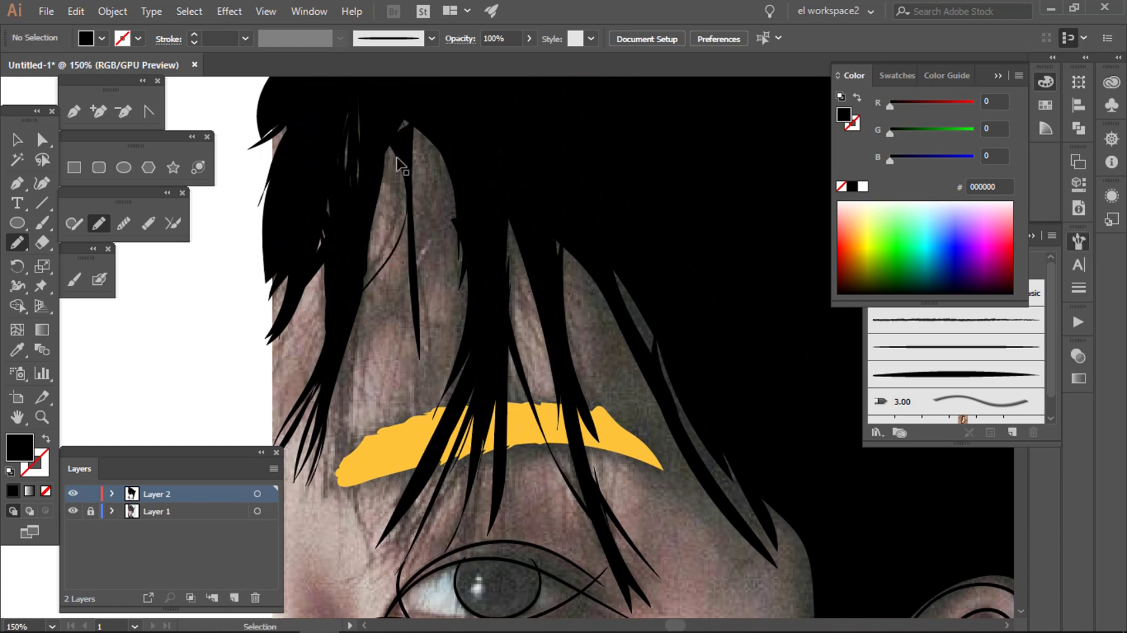
scroll(398, 164, up, 2)
drag(424, 272, 420, 280)
Step: Draw another thin black hair strand over the forehead
scroll(420, 275, down, 2)
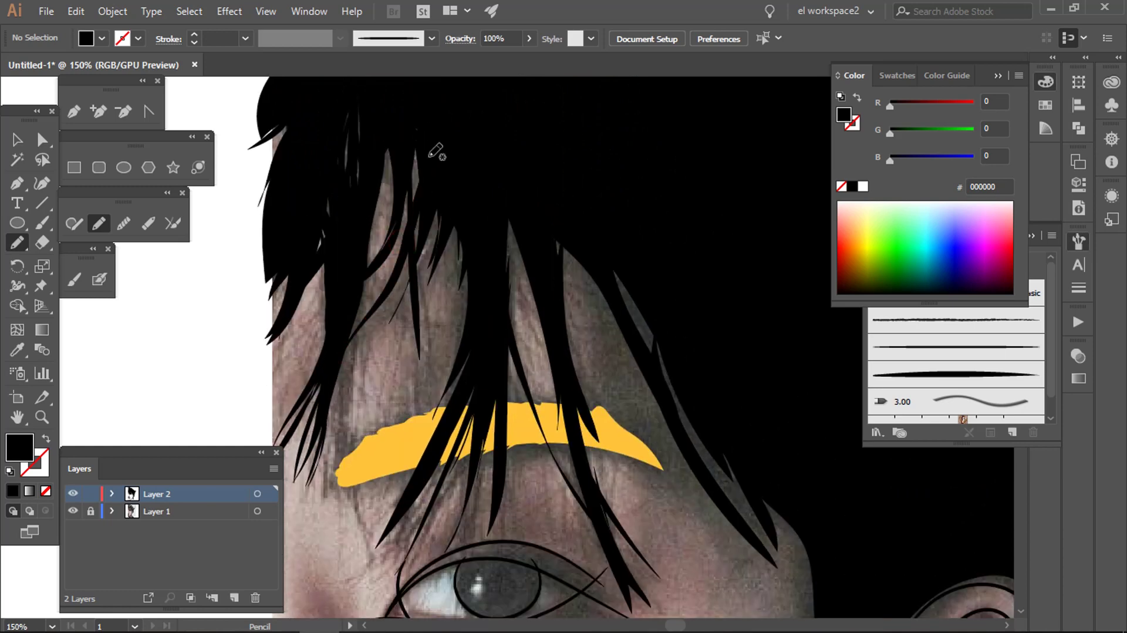
scroll(423, 177, down, 2)
scroll(410, 176, down, 5)
scroll(351, 191, up, 6)
scroll(355, 202, down, 2)
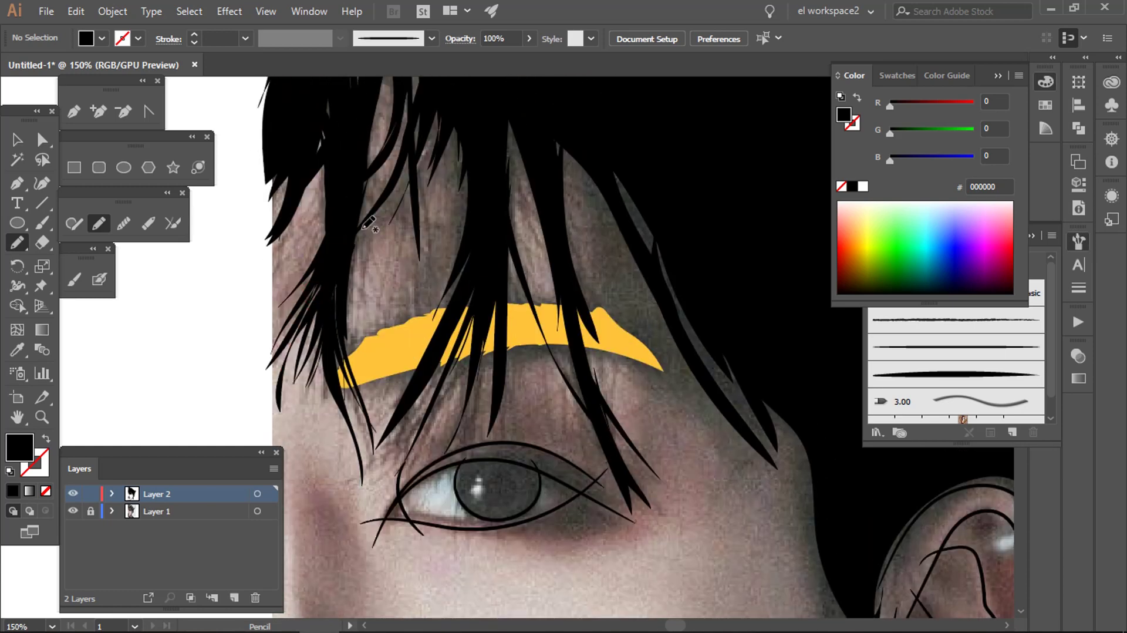
scroll(352, 211, down, 2)
scroll(340, 193, down, 1)
scroll(333, 170, down, 2)
scroll(334, 167, up, 3)
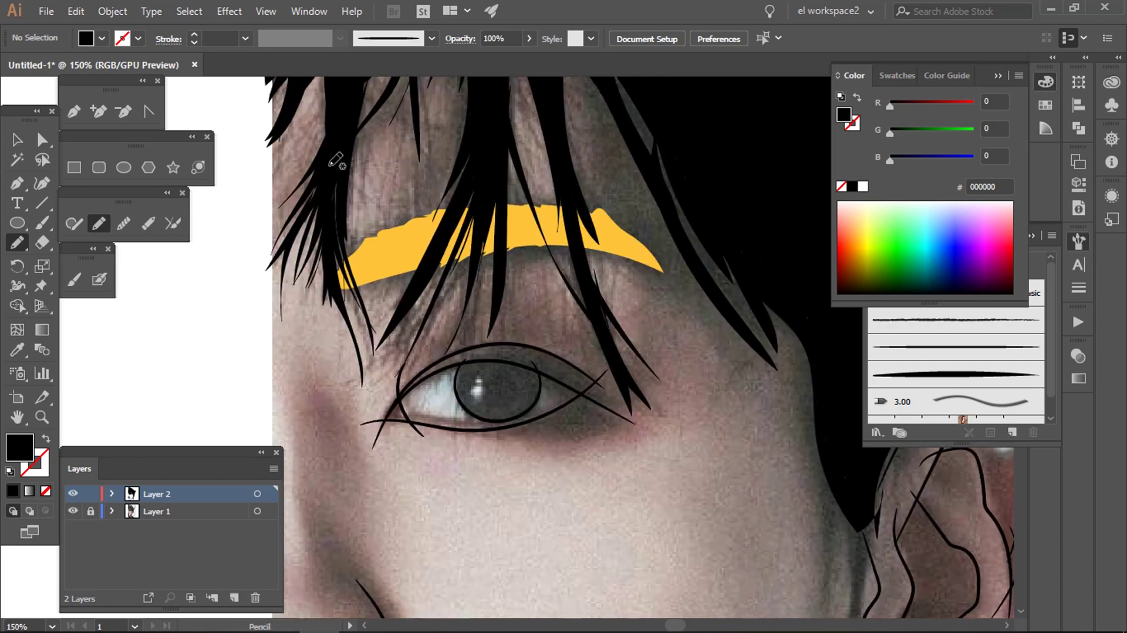
scroll(402, 332, up, 6)
drag(451, 237, 450, 235)
scroll(423, 268, up, 5)
scroll(448, 251, down, 4)
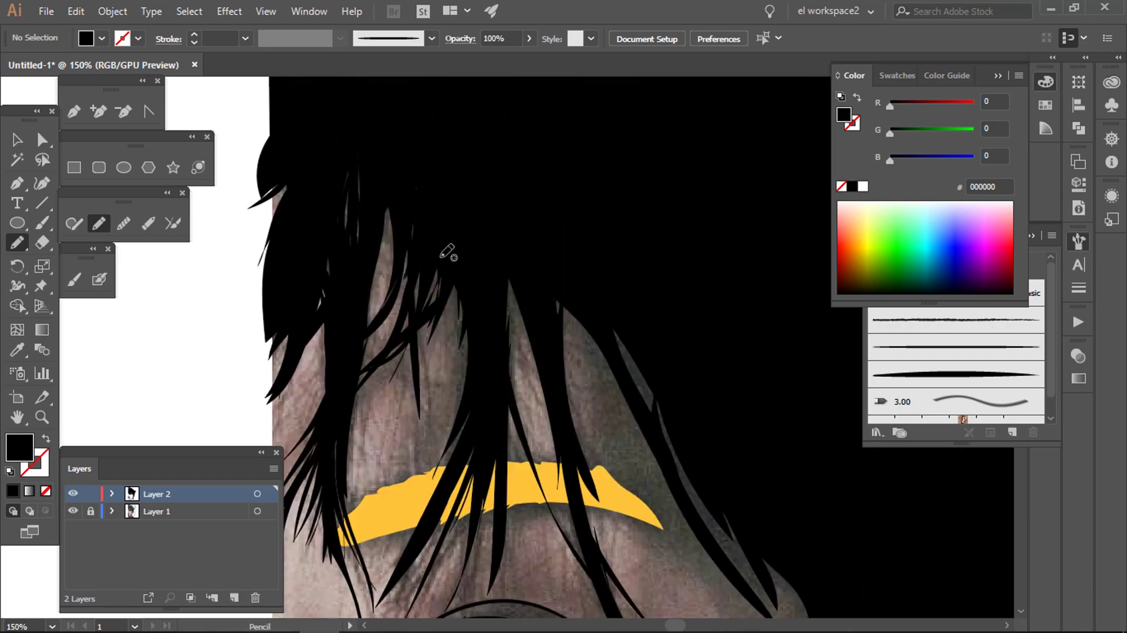
scroll(434, 212, down, 4)
scroll(467, 252, up, 3)
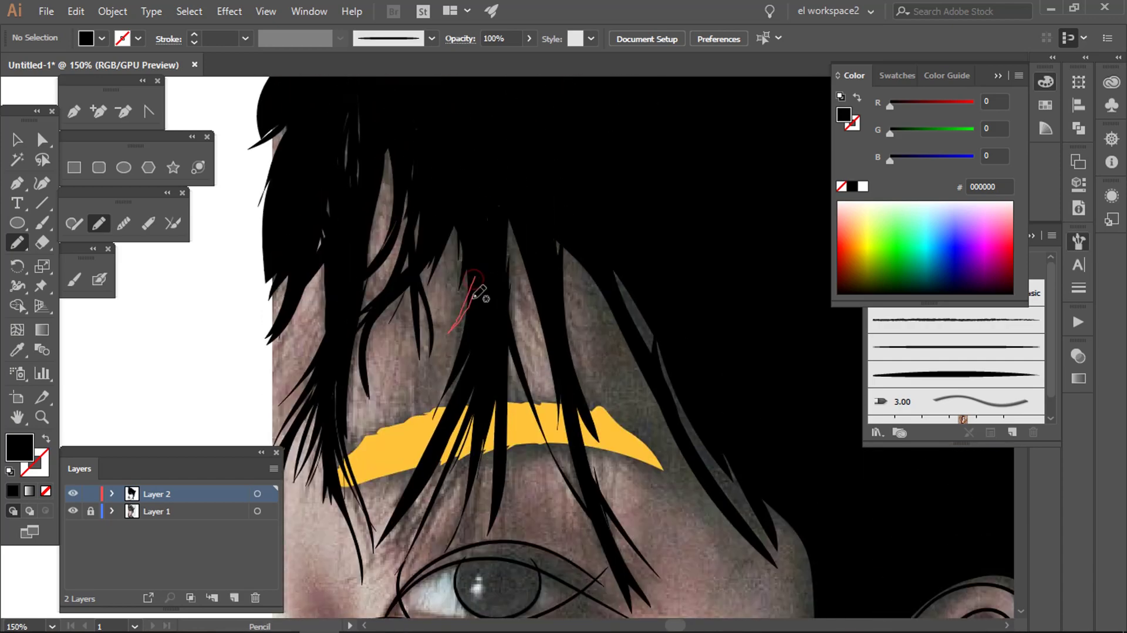
scroll(478, 297, up, 2)
drag(526, 355, 503, 276)
Step: Draw a black hair strand hanging down beside the ear
scroll(504, 273, down, 2)
scroll(533, 238, down, 4)
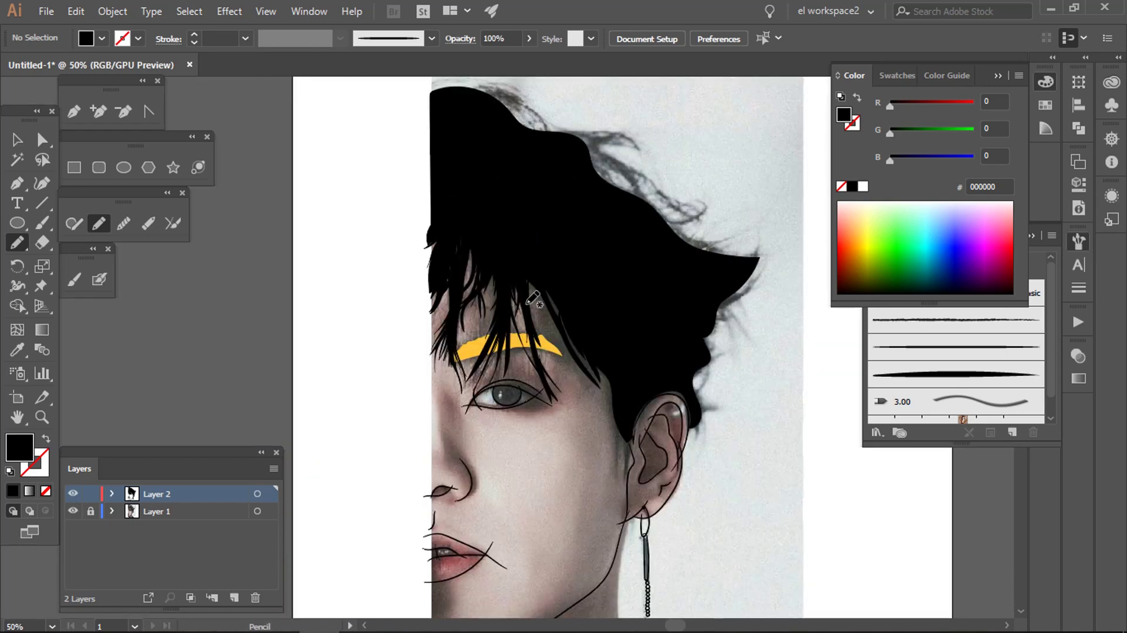
scroll(387, 334, up, 4)
scroll(415, 322, down, 2)
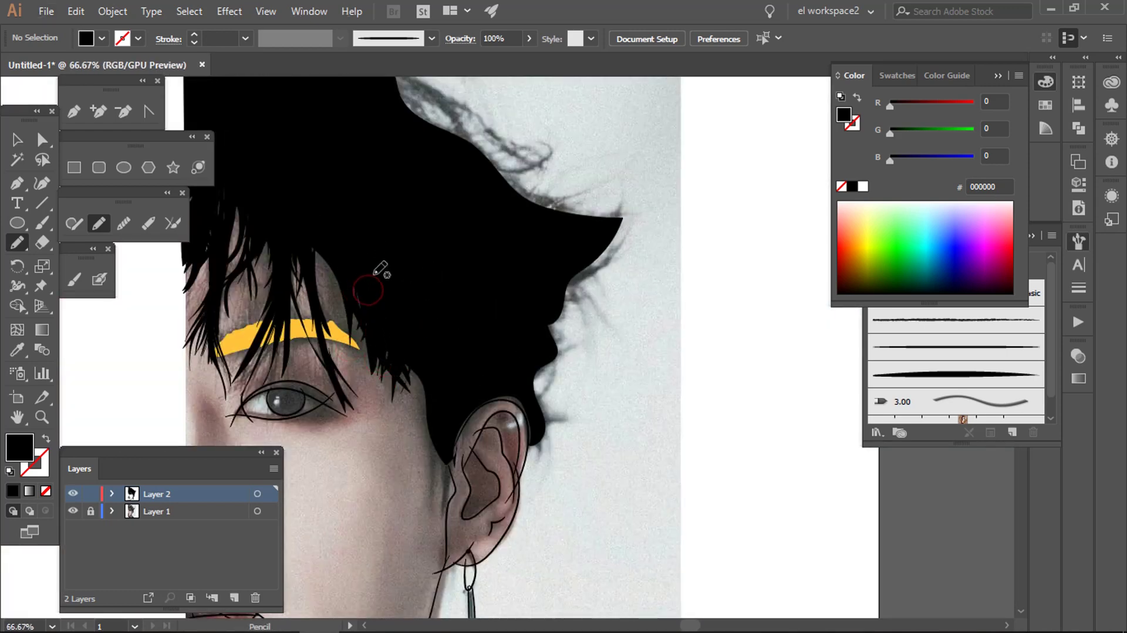
drag(332, 286, 332, 287)
scroll(410, 301, down, 2)
scroll(410, 327, up, 3)
scroll(410, 327, down, 1)
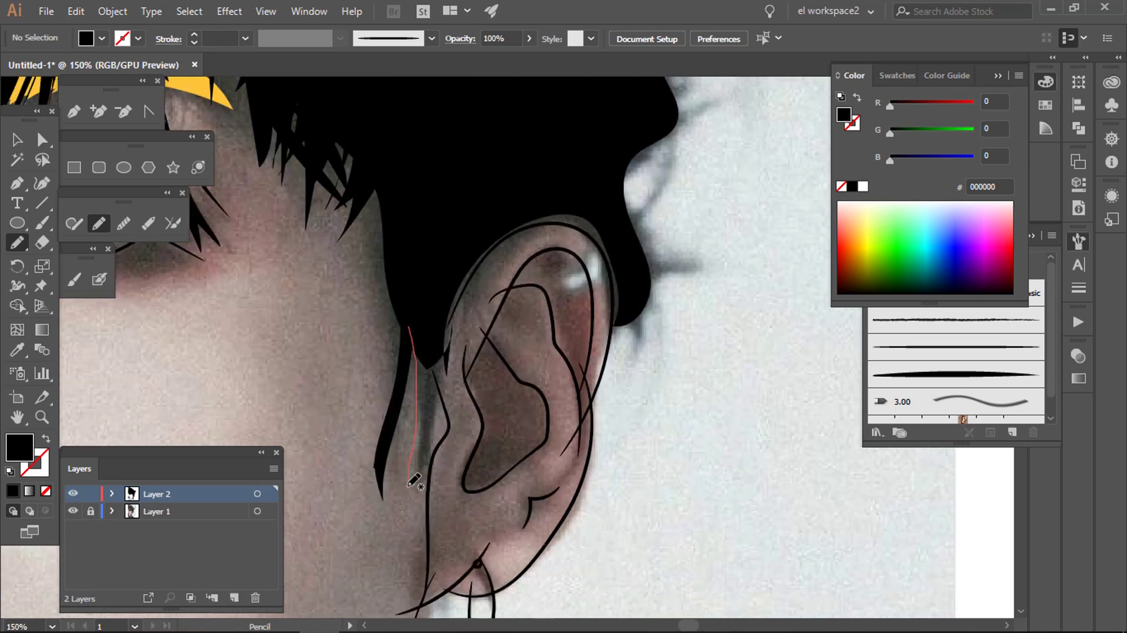
drag(454, 315, 454, 316)
Step: Add one more black strand to the forehead fringe
scroll(408, 261, down, 2)
scroll(357, 196, down, 2)
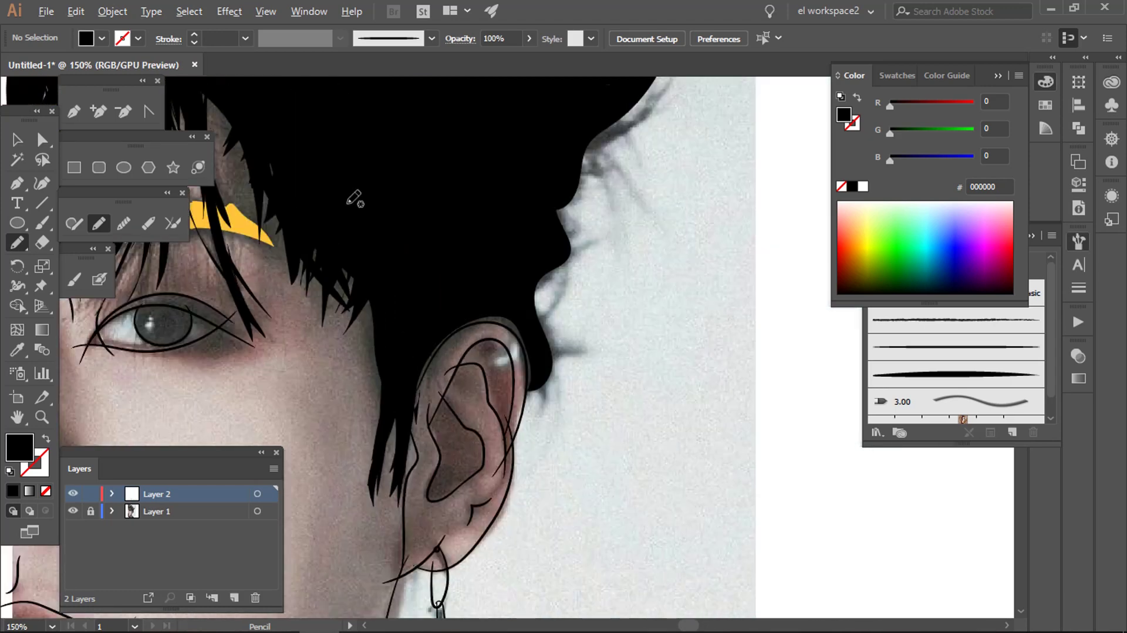
scroll(376, 264, up, 1)
scroll(382, 326, up, 1)
drag(196, 280, 258, 314)
scroll(352, 314, up, 2)
scroll(334, 319, up, 2)
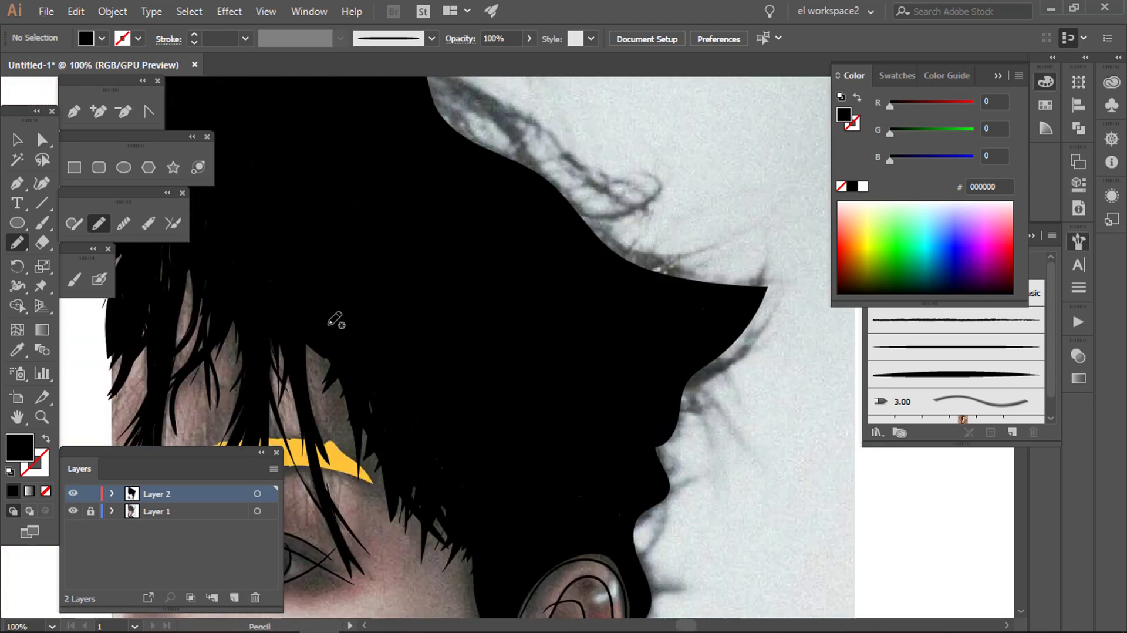
scroll(334, 320, down, 3)
scroll(317, 286, up, 1)
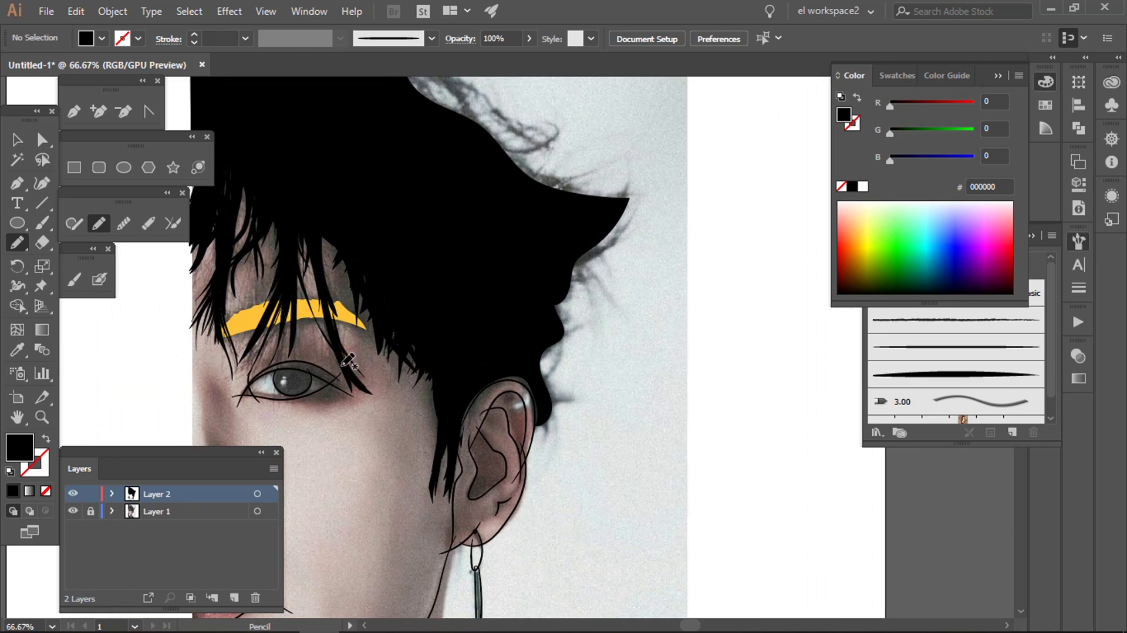
Step: Draw a forehead strand and start pointed spikes off the outer hair edge
drag(336, 340, 338, 352)
scroll(365, 252, up, 2)
scroll(365, 252, up, 1)
scroll(505, 493, down, 3)
drag(503, 489, 506, 522)
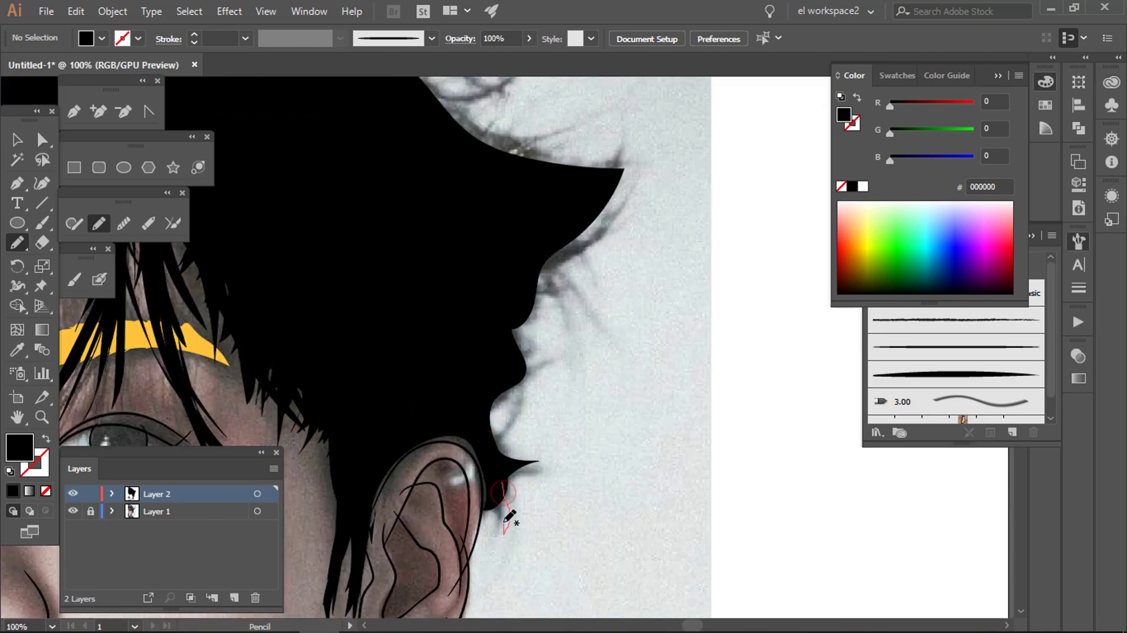
drag(549, 467, 548, 467)
scroll(544, 531, up, 3)
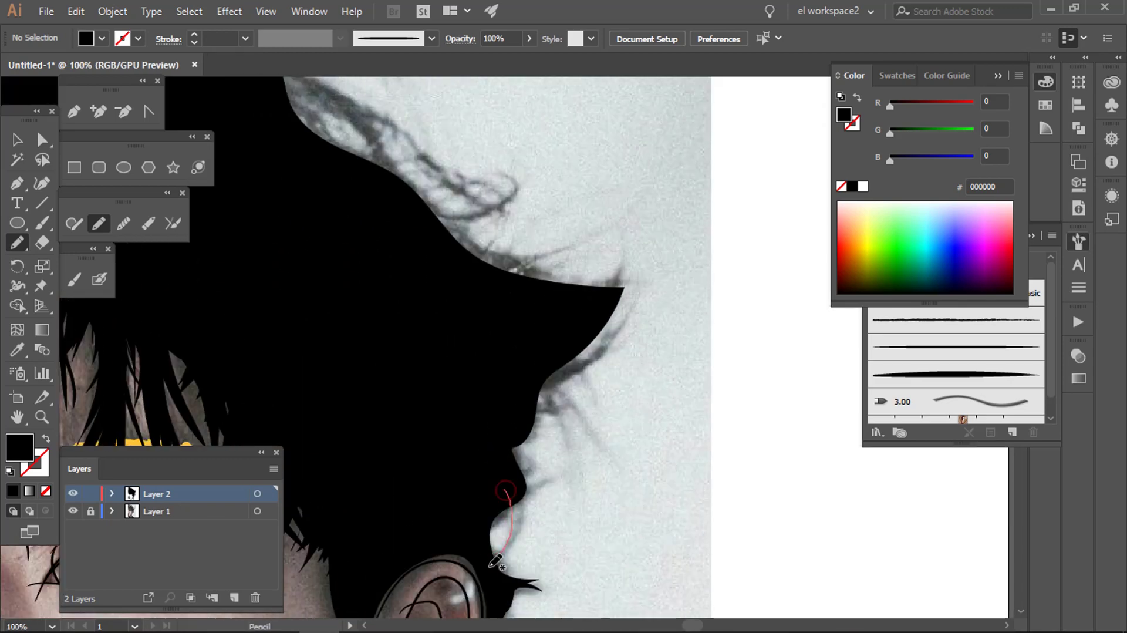
drag(494, 562, 496, 564)
scroll(511, 460, up, 2)
Step: Add more black hair spikes, including a long one, along the hair outline
mouse_move(516, 428)
mouse_down()
mouse_move(468, 525)
mouse_move(482, 414)
mouse_up()
scroll(573, 451, down, 1)
scroll(529, 446, up, 1)
scroll(645, 521, down, 2)
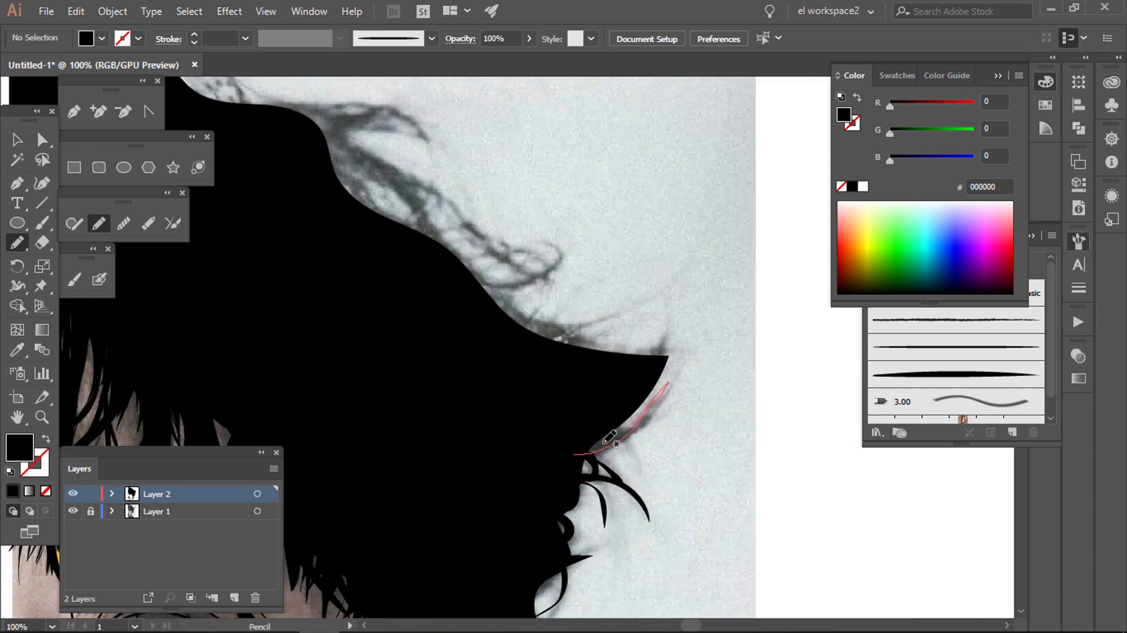
scroll(628, 452, up, 2)
drag(605, 442, 660, 431)
scroll(570, 487, up, 1)
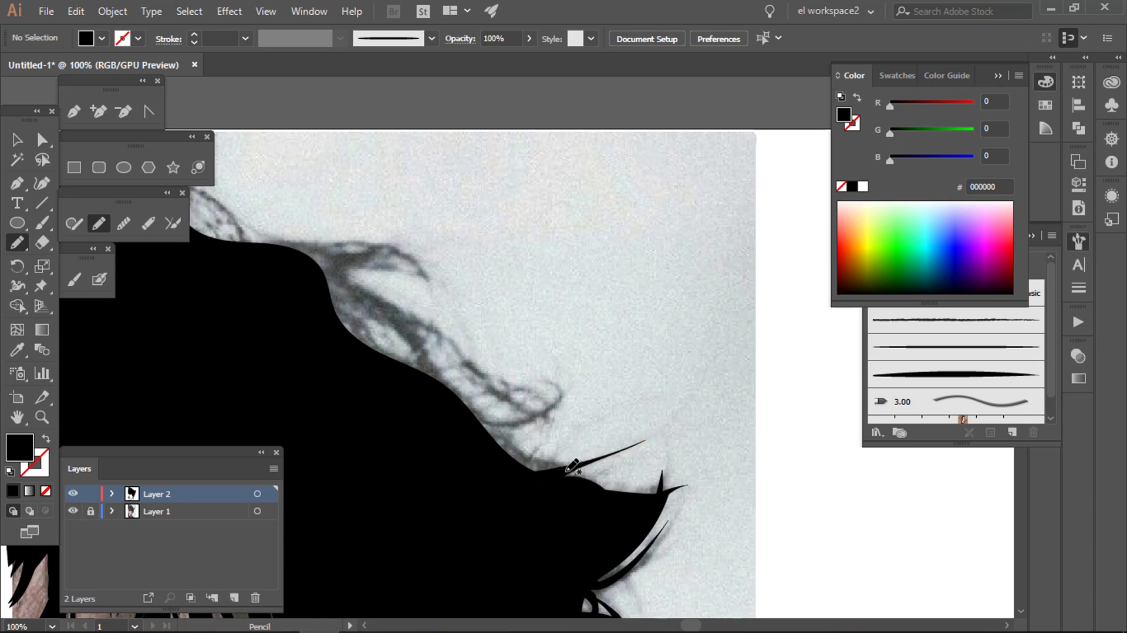
drag(476, 437, 476, 438)
scroll(476, 438, up, 1)
drag(568, 447, 461, 476)
Step: Draw curved pointed strands along the edge and trace one along the top hair edge
scroll(510, 476, up, 1)
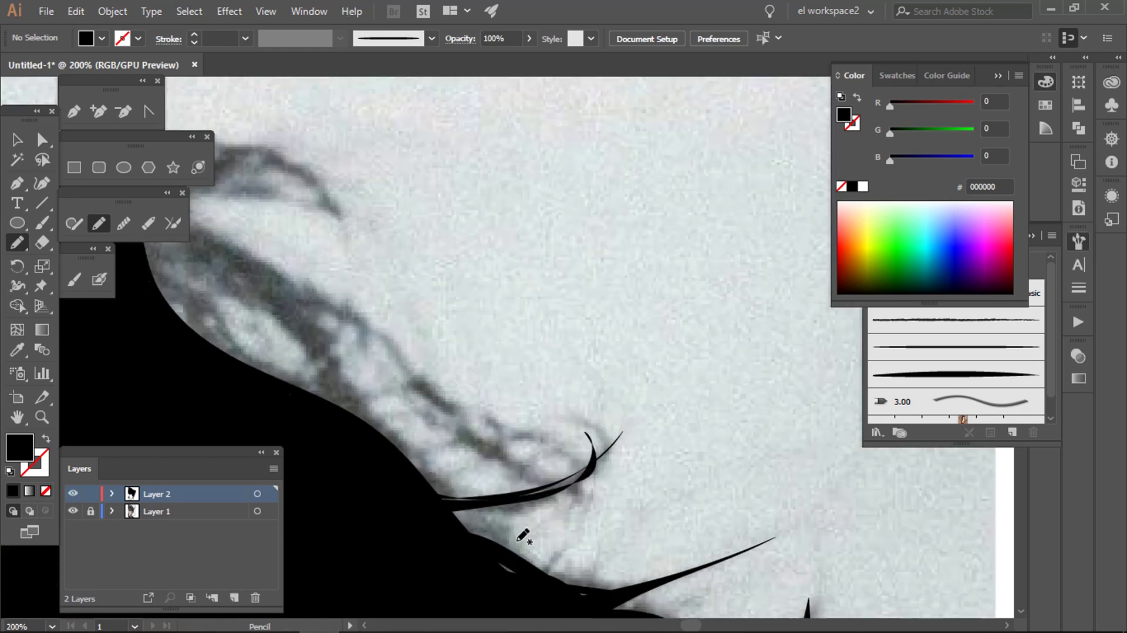
drag(615, 437, 395, 516)
scroll(529, 473, up, 1)
drag(540, 487, 392, 377)
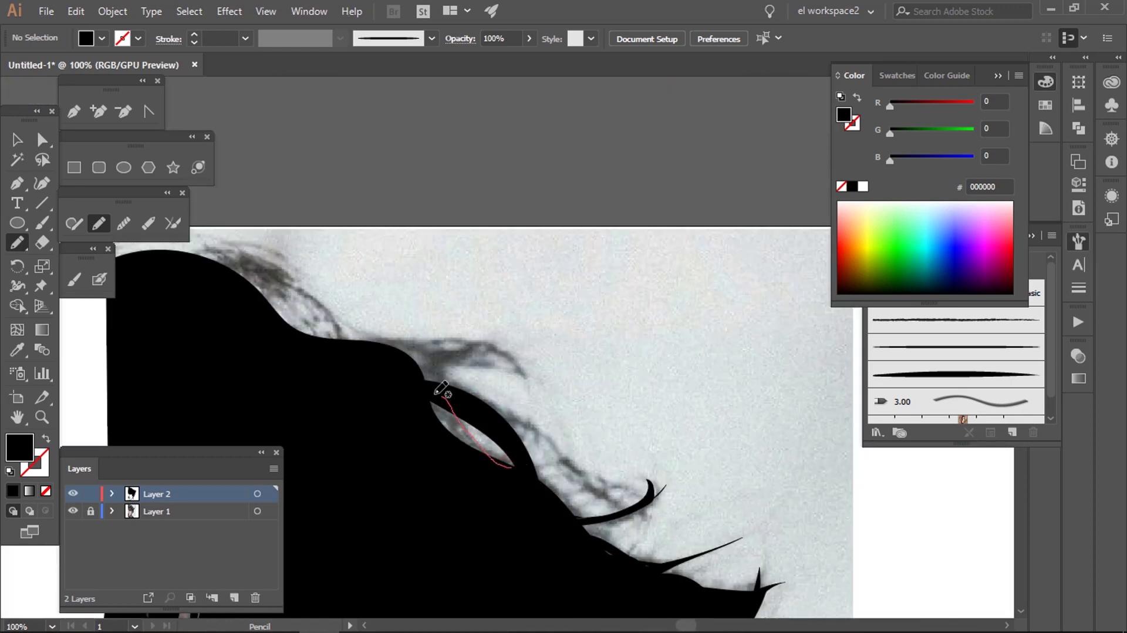
scroll(536, 460, up, 1)
drag(616, 536, 540, 553)
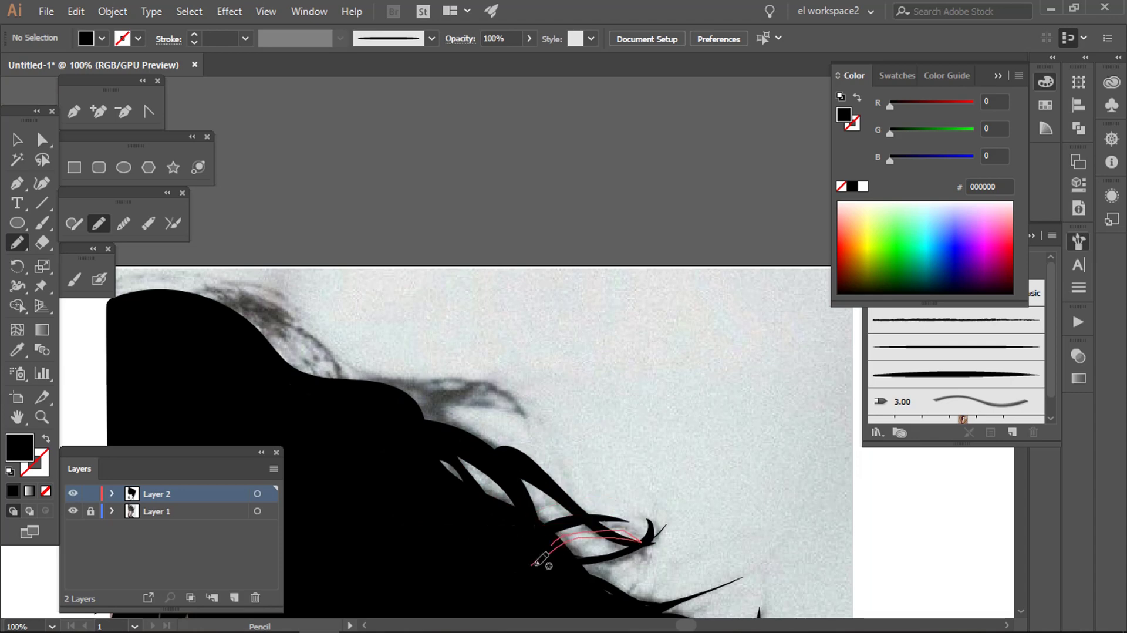
scroll(541, 553, up, 1)
alt+scroll(590, 480, down, 2)
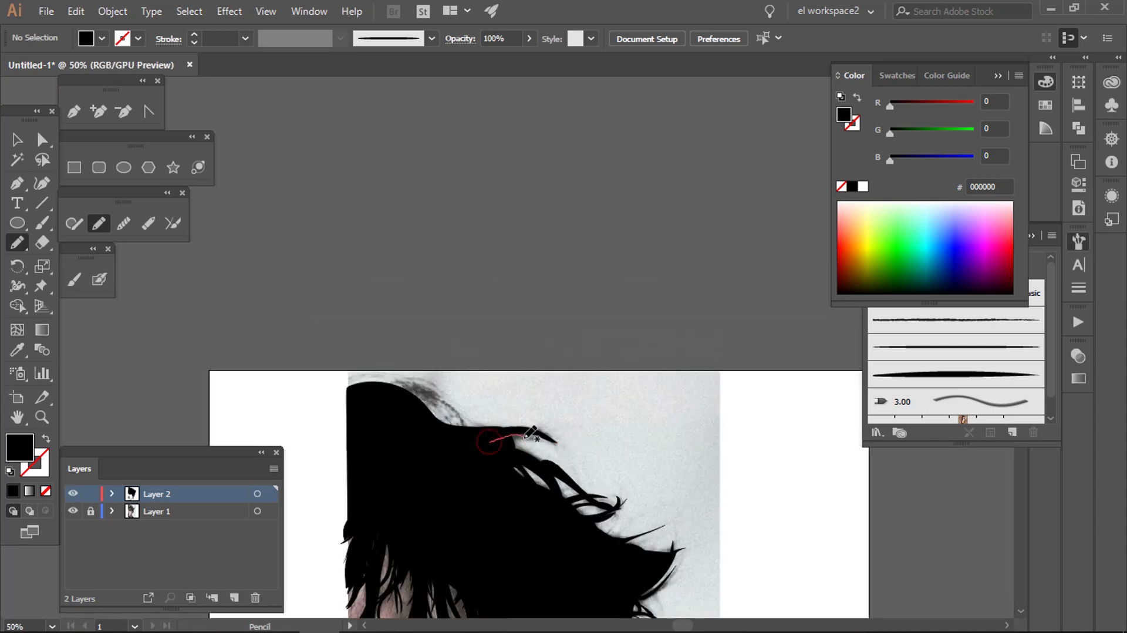
scroll(526, 435, up, 2)
drag(526, 434, 424, 454)
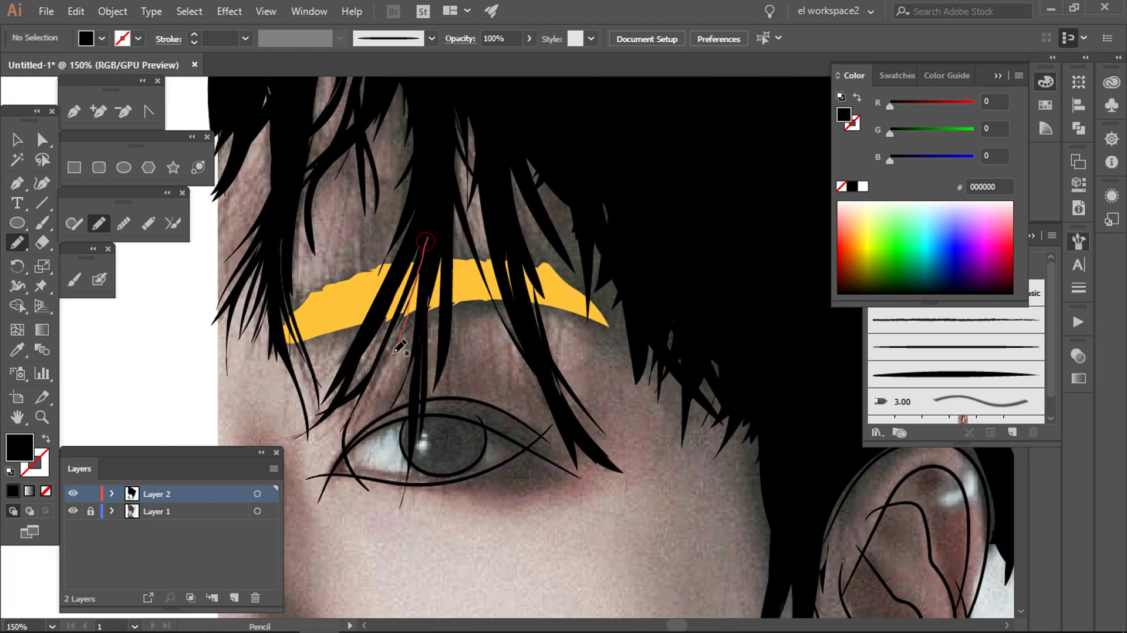
Step: Show the traced photo layer again and zoom in on the lower face
key(v)
click(435, 495)
click(485, 402)
key(ctrl+minus)
key(ctrl+minus)
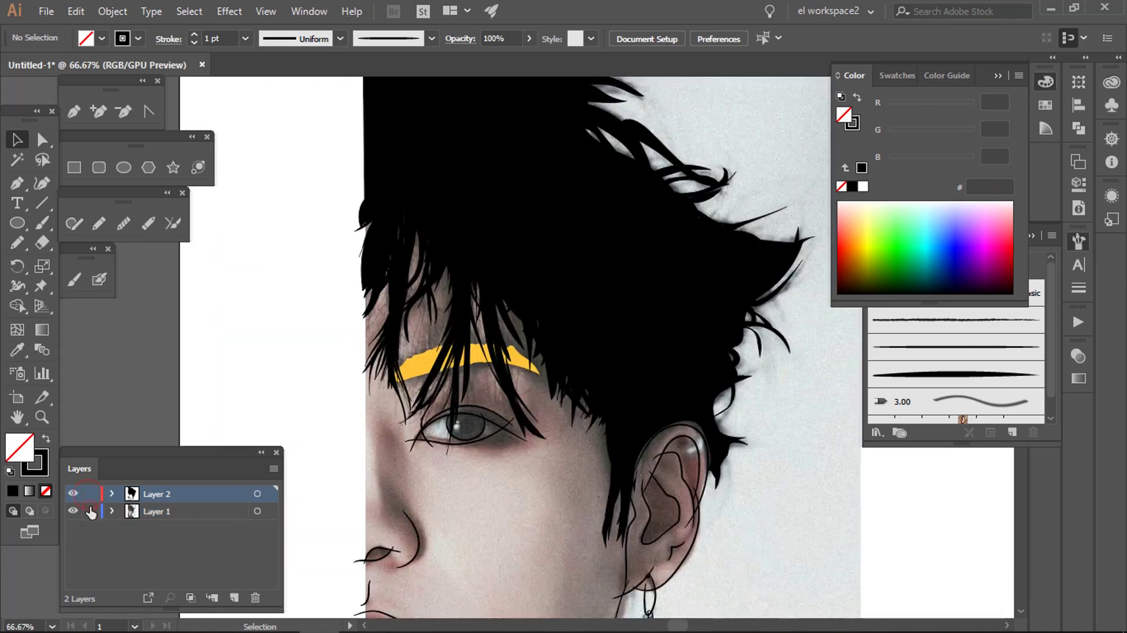
key(ctrl+minus)
key(ctrl+minus)
key(ctrl+plus)
click(73, 511)
key(ctrl+plus)
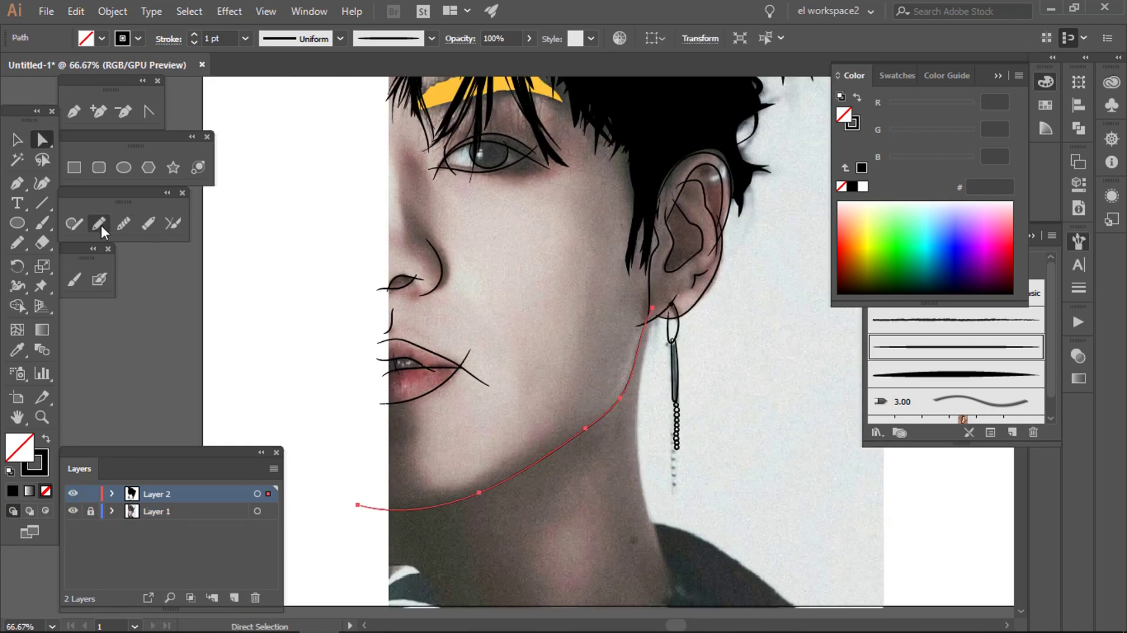
key(plus)
Step: Drag the jaw outline's anchor points so the curve follows the chin
click(533, 465)
click(693, 346)
key(ctrl+minus)
key(a)
click(446, 520)
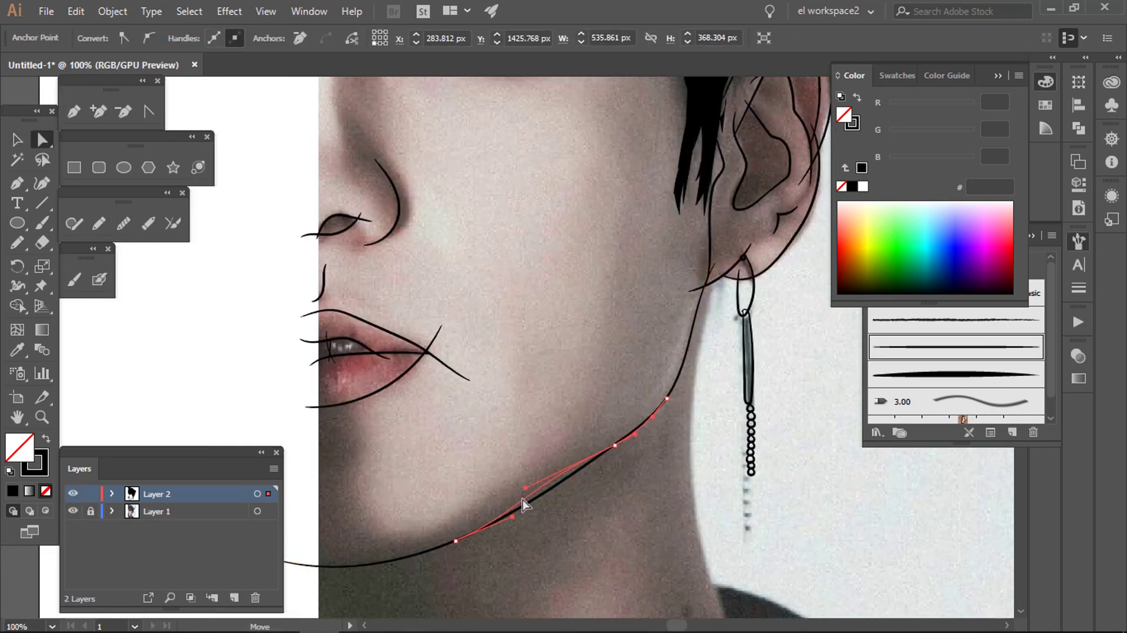
mouse_move(413, 544)
mouse_down()
mouse_move(305, 566)
mouse_move(323, 565)
mouse_up()
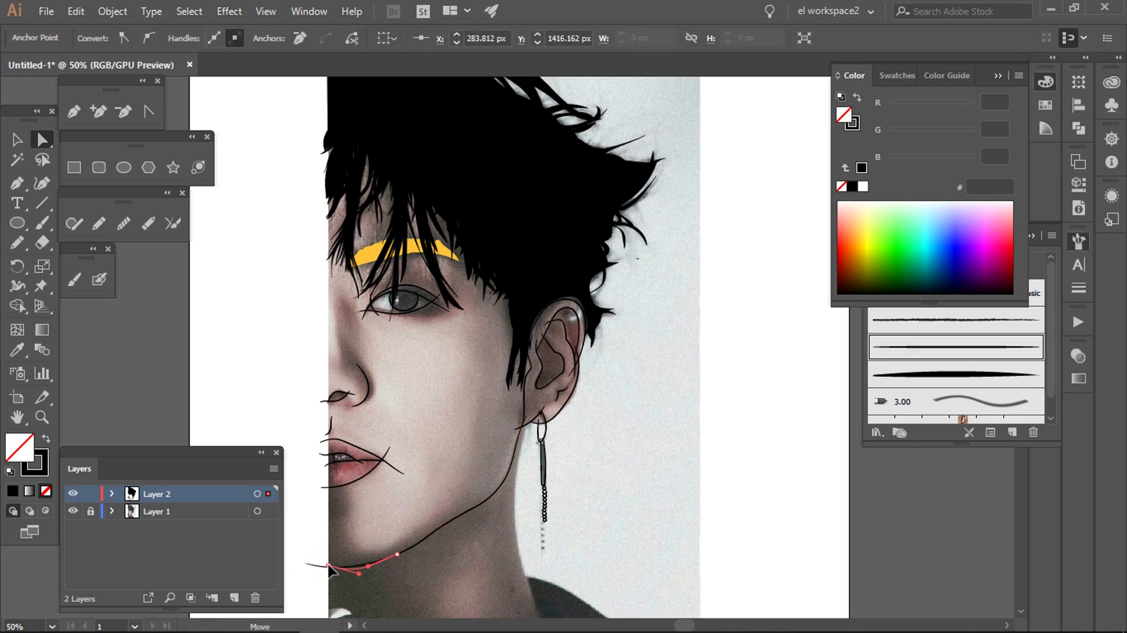
key(ctrl+shift+a)
key(b)
key(ctrl+plus)
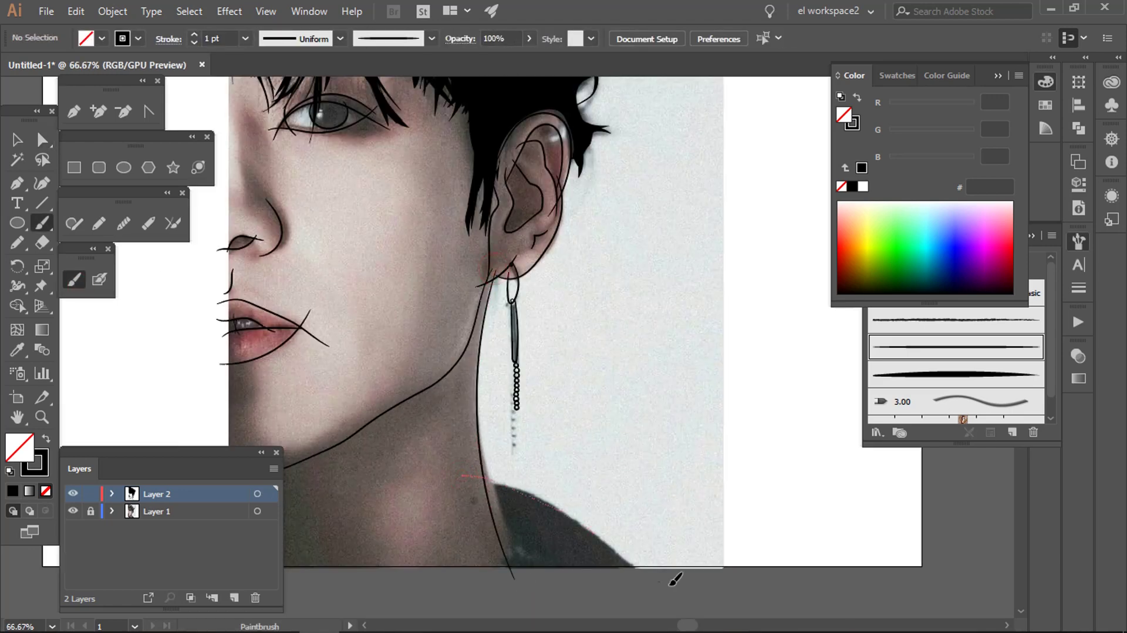
key(ctrl+minus)
key(ctrl+minus)
Step: Set the jaw and neck outline's stroke weight to 2 pt
key(v)
click(470, 449)
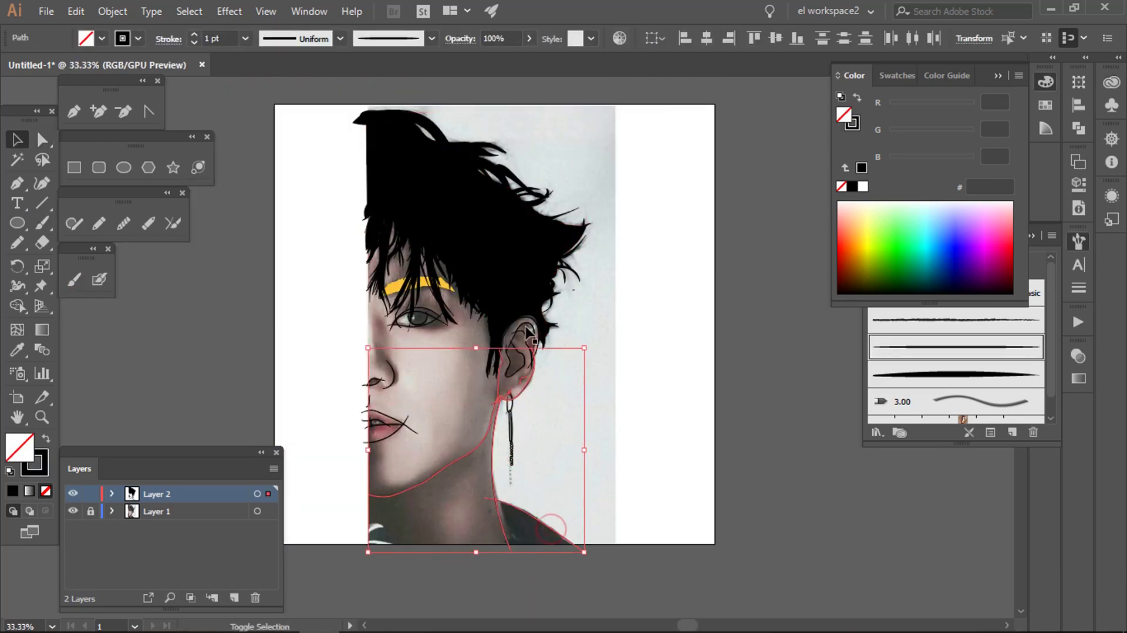
key(ctrl+plus)
key(ctrl+plus)
key(ctrl+plus)
click(246, 39)
click(265, 157)
key(ctrl+shift+a)
key(ctrl+minus)
key(ctrl+minus)
key(ctrl+minus)
scroll(537, 460, down, 1)
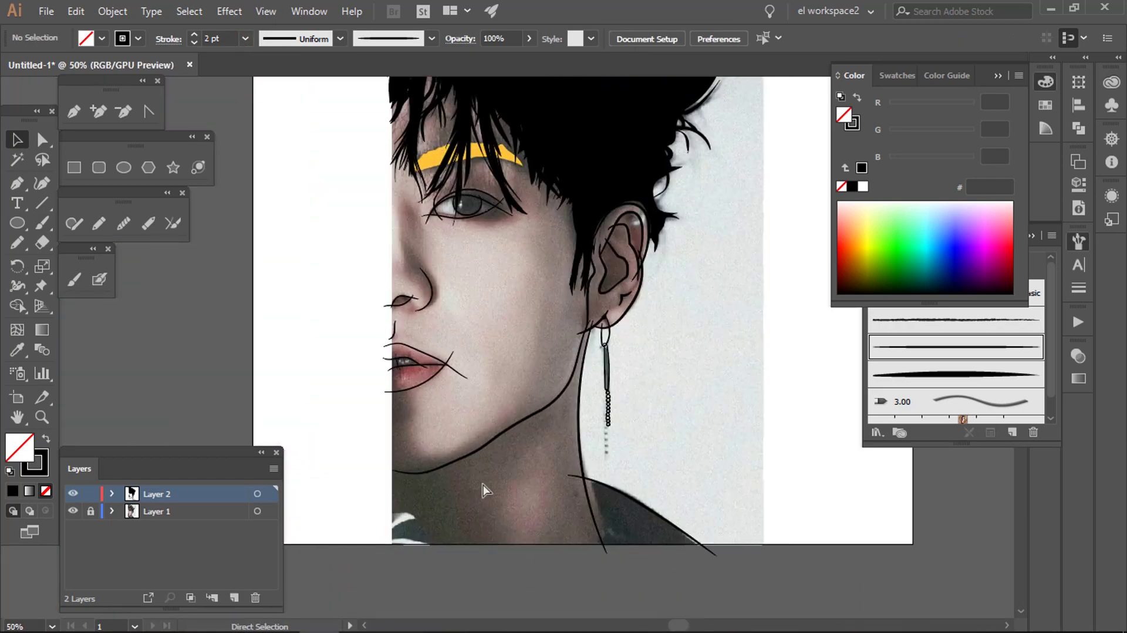
Step: Zoom in and inspect the earlobe outline path
key(a)
key(ctrl+minus)
key(ctrl+plus)
key(ctrl+plus)
key(ctrl+plus)
click(609, 243)
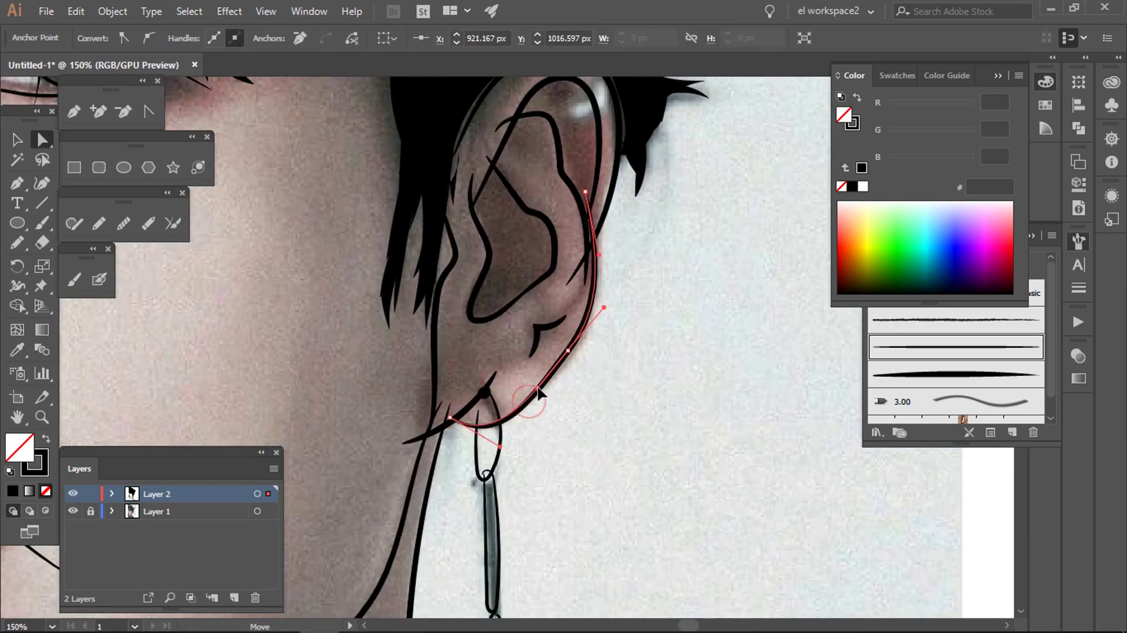
key(ctrl+shift+a)
key(ctrl+minus)
key(ctrl+minus)
key(ctrl+minus)
Step: Hide the traced photo layer and set the Pencil to black fill with no stroke
key(ctrl+minus)
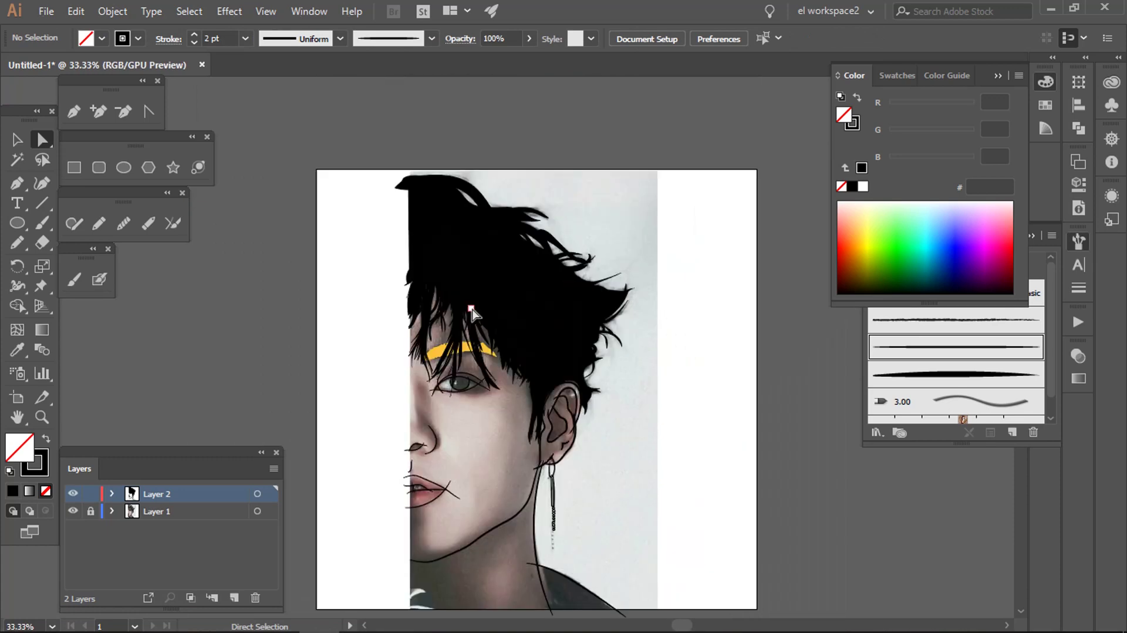
key(ctrl+plus)
key(ctrl+plus)
click(73, 511)
key(ctrl+minus)
key(ctrl+minus)
key(ctrl+plus)
key(ctrl+plus)
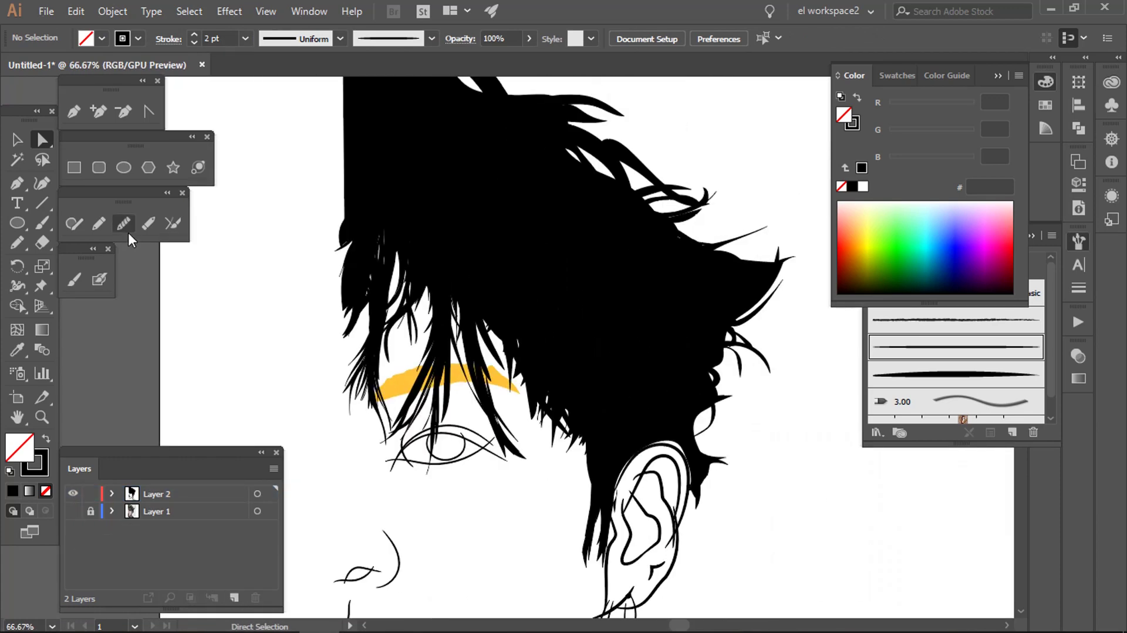
key(n)
key(shift+x)
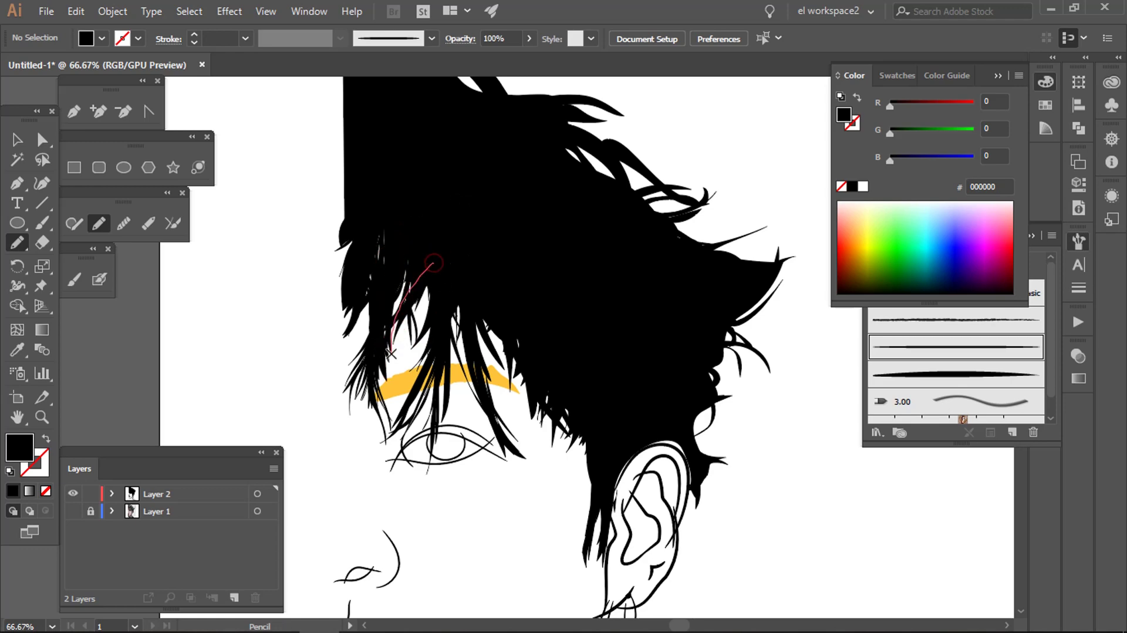
Step: Pencil-draw thin black strands over the fringe, zooming in and out to check them
scroll(454, 167, down, 3)
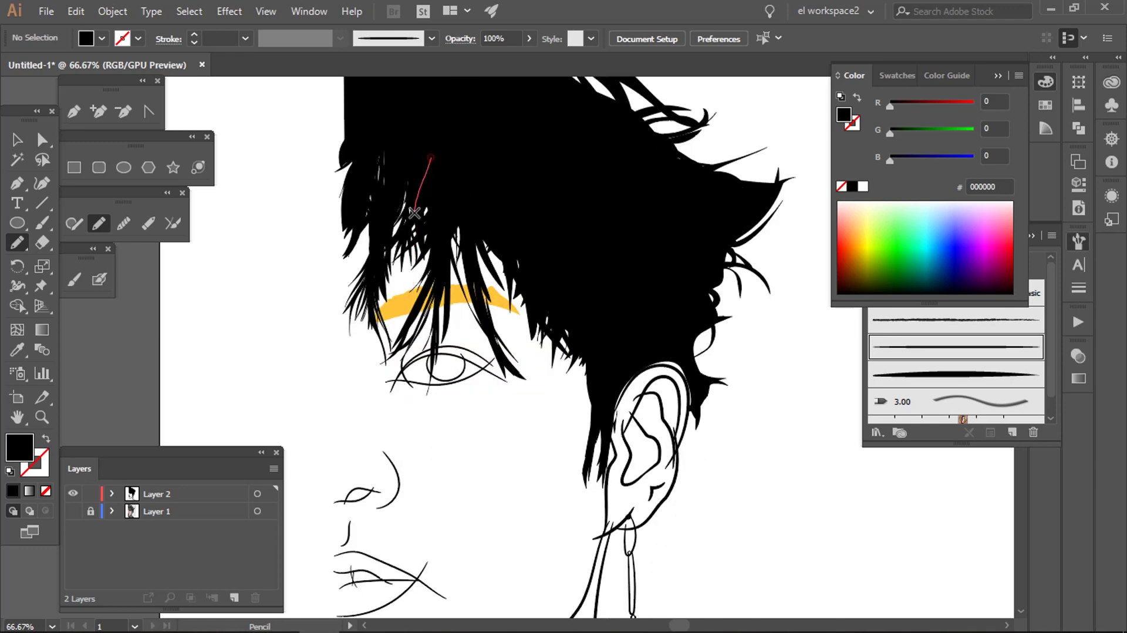
drag(416, 281, 416, 280)
scroll(445, 189, up, 2)
scroll(481, 189, down, 2)
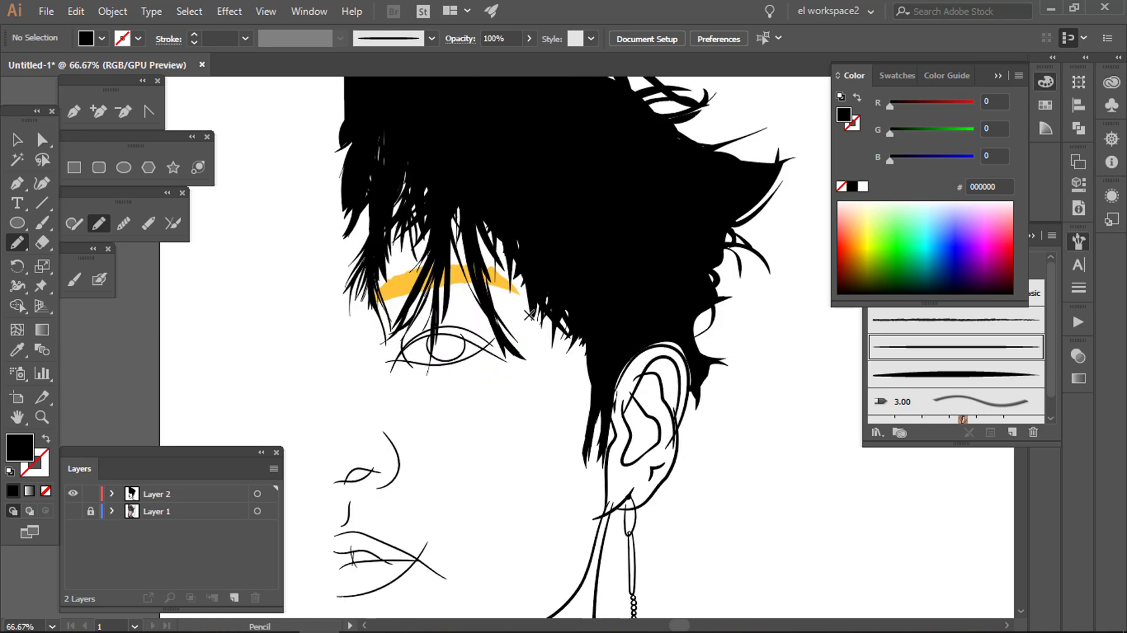
scroll(505, 216, up, 3)
scroll(621, 369, down, 4)
scroll(564, 399, down, 2)
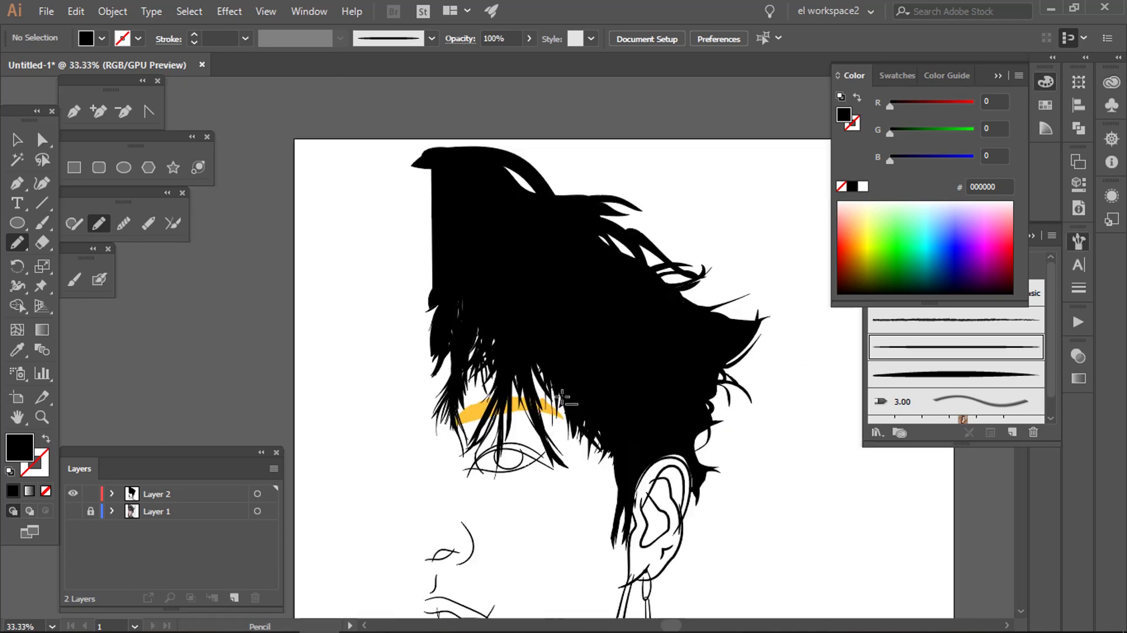
scroll(562, 399, up, 3)
scroll(486, 304, down, 2)
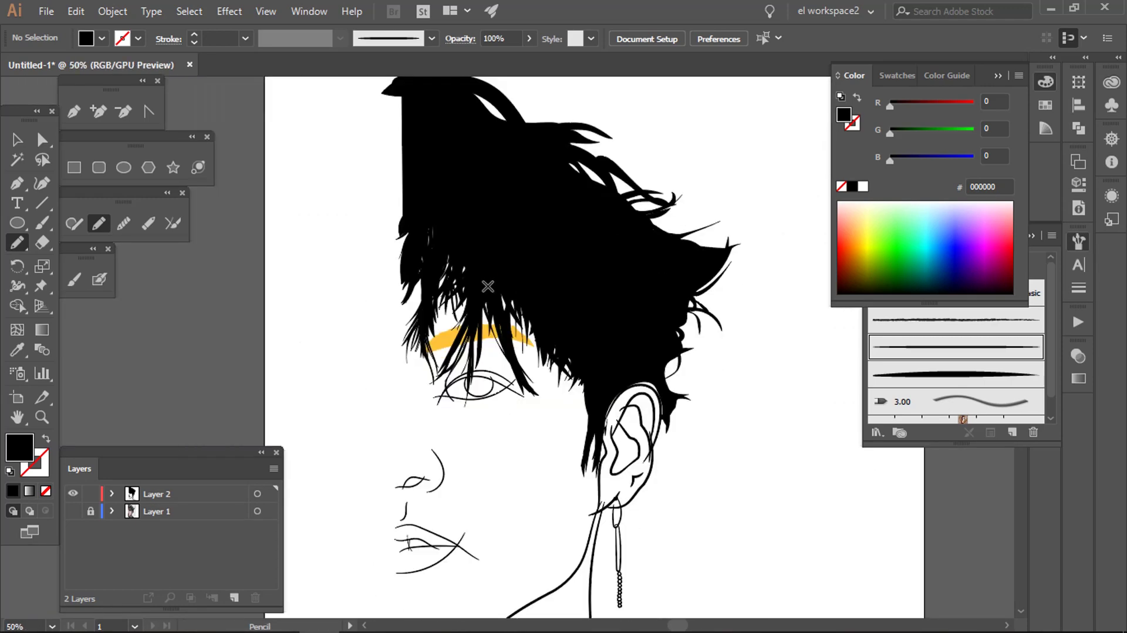
scroll(496, 297, up, 1)
scroll(503, 298, down, 3)
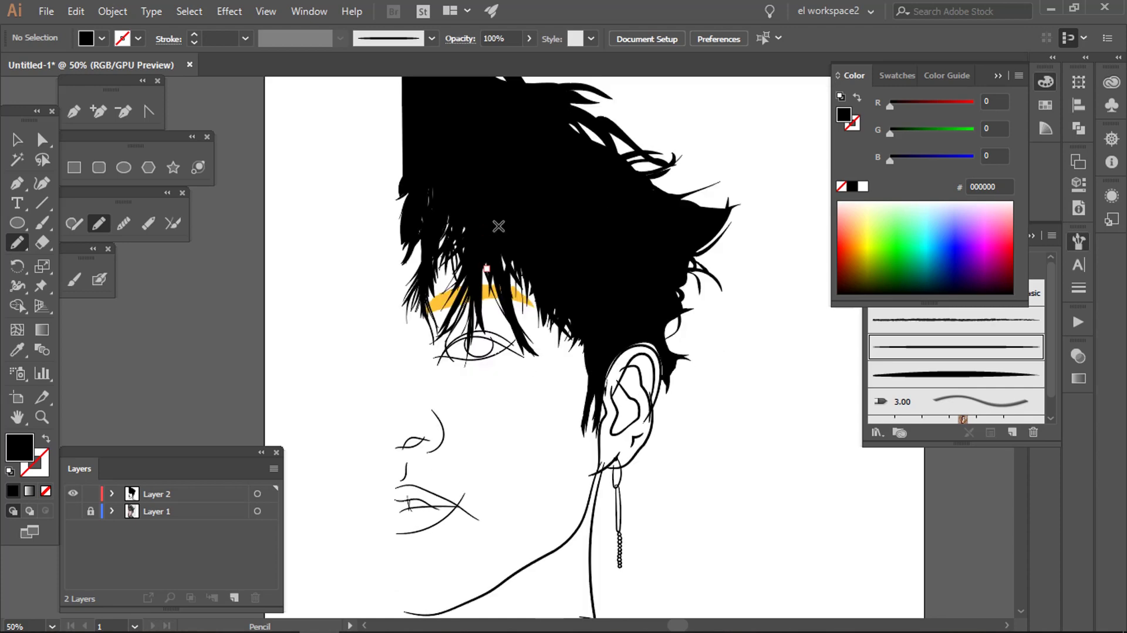
scroll(604, 405, down, 1)
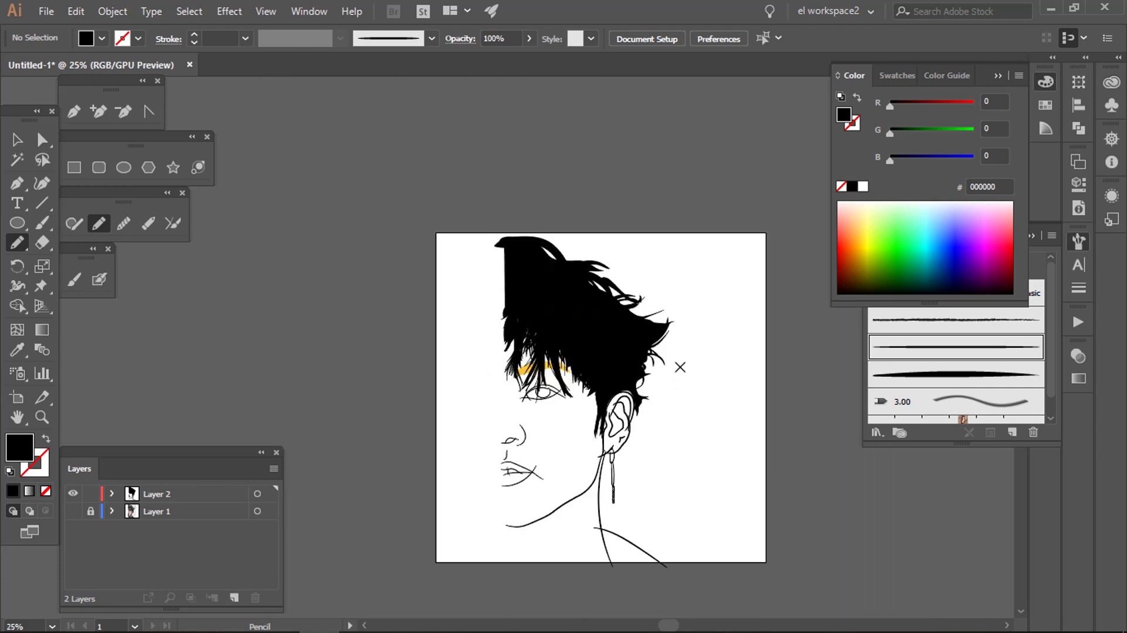
scroll(592, 381, up, 3)
scroll(589, 411, up, 2)
scroll(585, 464, up, 3)
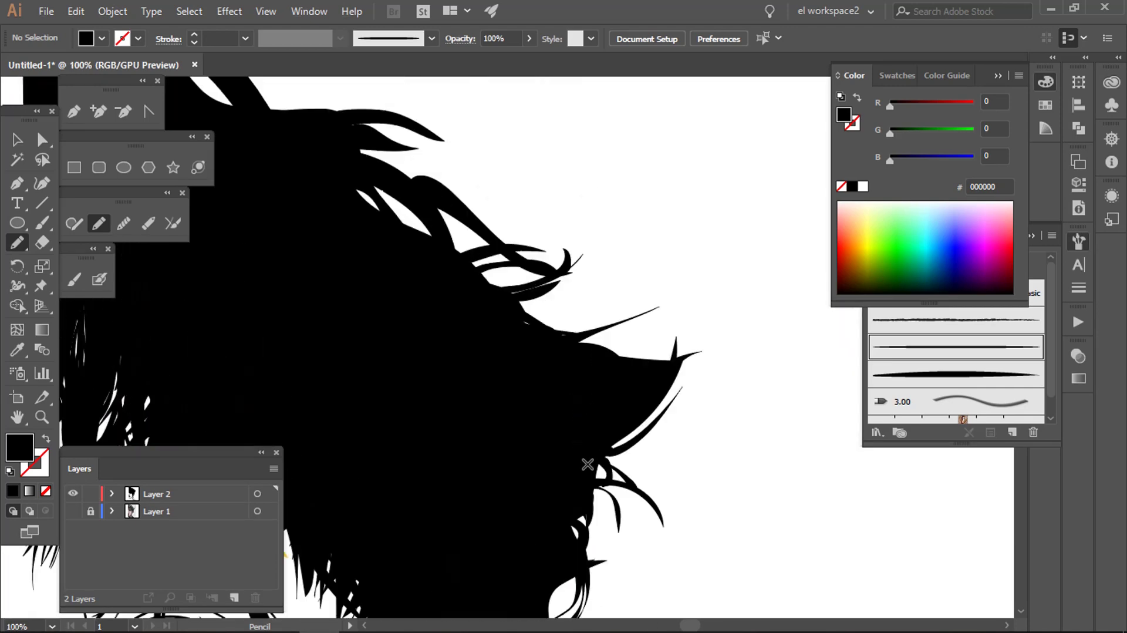
scroll(564, 464, left, 3)
scroll(544, 462, down, 2)
scroll(608, 432, down, 1)
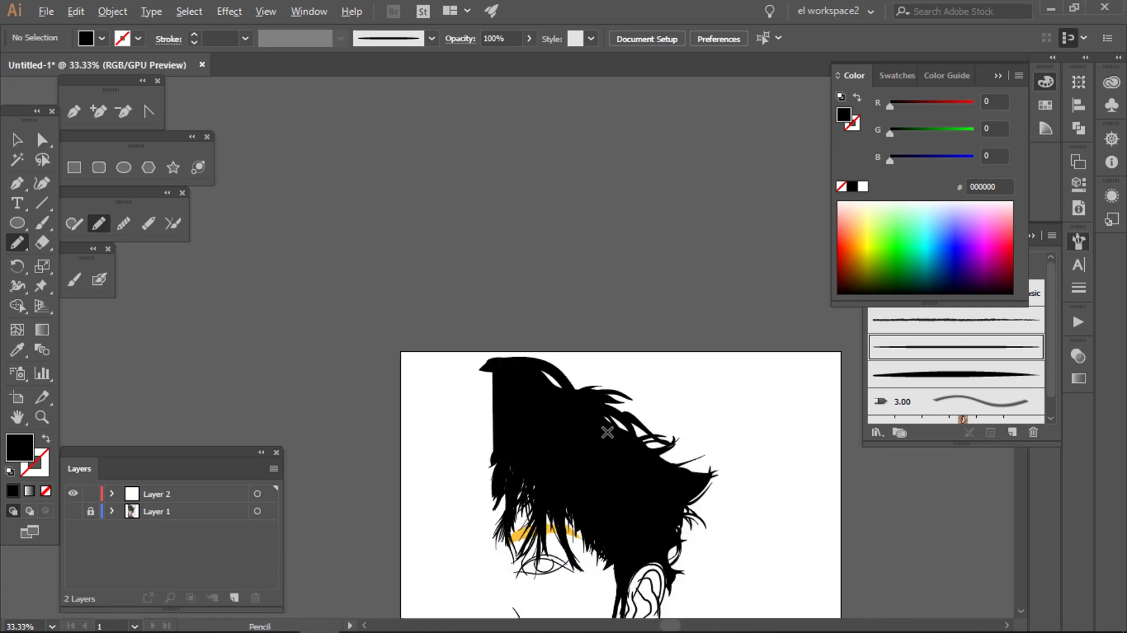
scroll(510, 376, up, 3)
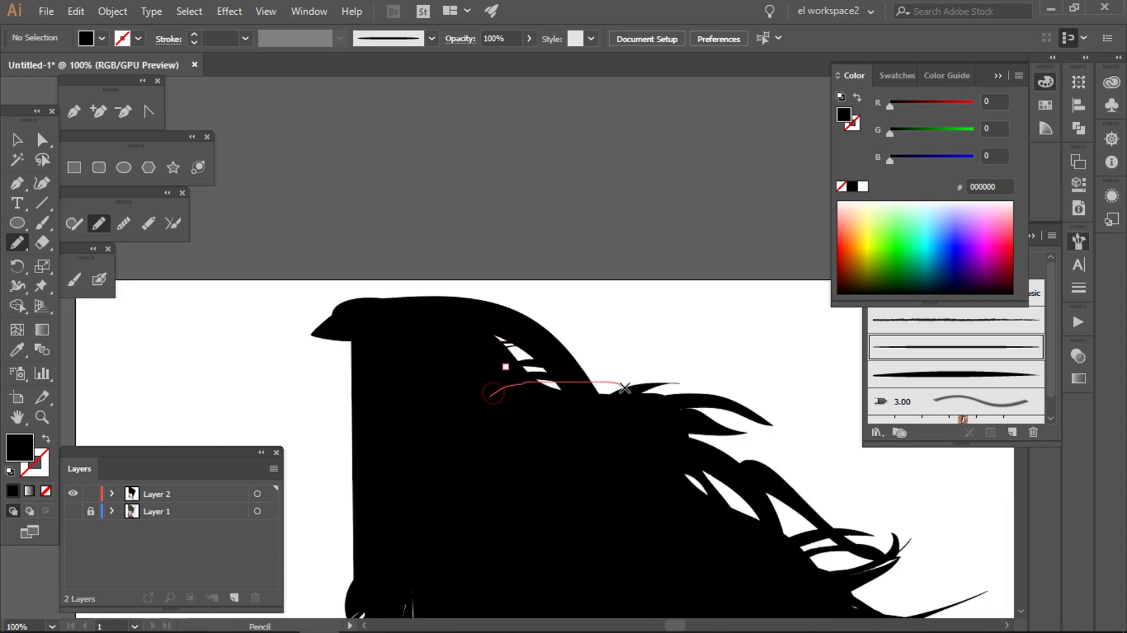
scroll(567, 383, down, 1)
scroll(493, 227, down, 2)
scroll(545, 211, up, 1)
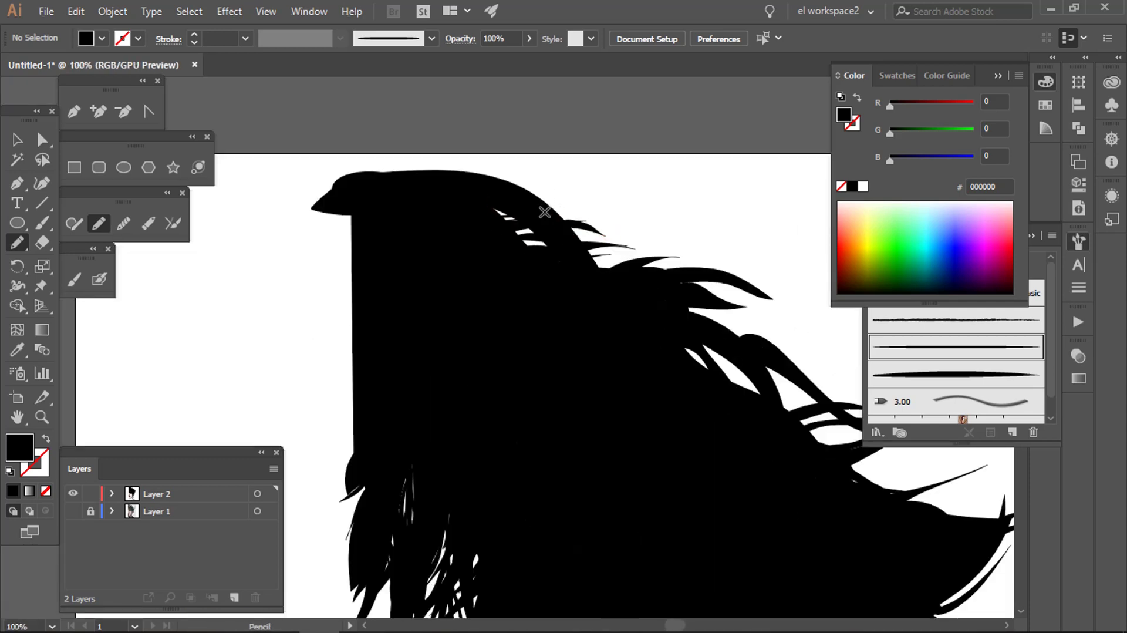
scroll(570, 209, down, 2)
scroll(658, 254, up, 1)
scroll(525, 196, up, 2)
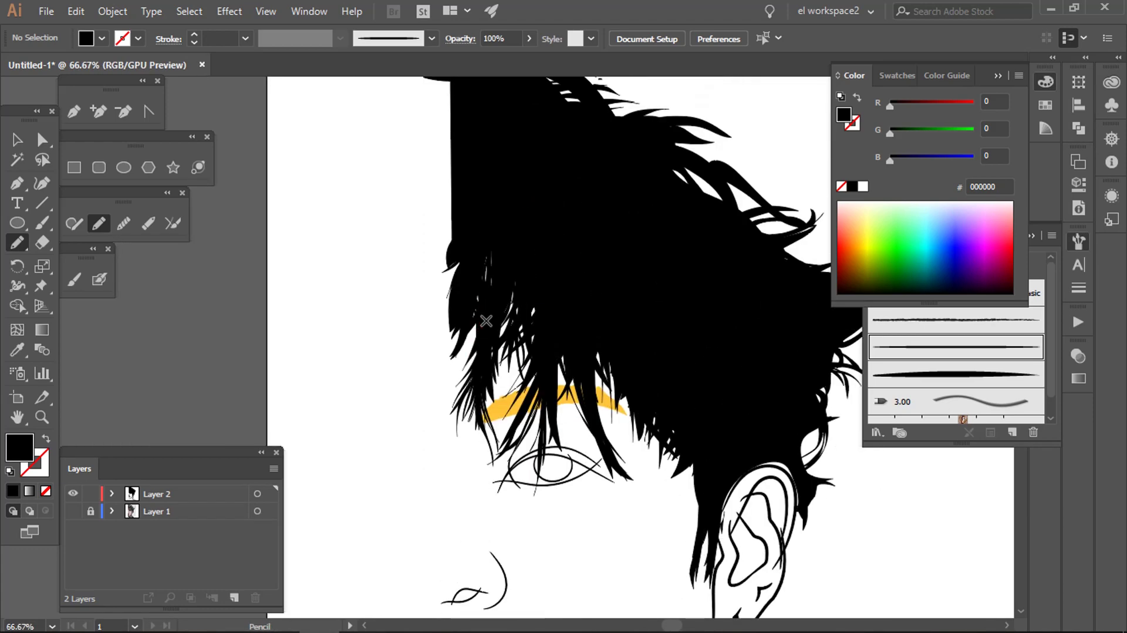
scroll(562, 410, up, 1)
scroll(562, 409, up, 1)
scroll(565, 405, down, 1)
scroll(571, 395, up, 1)
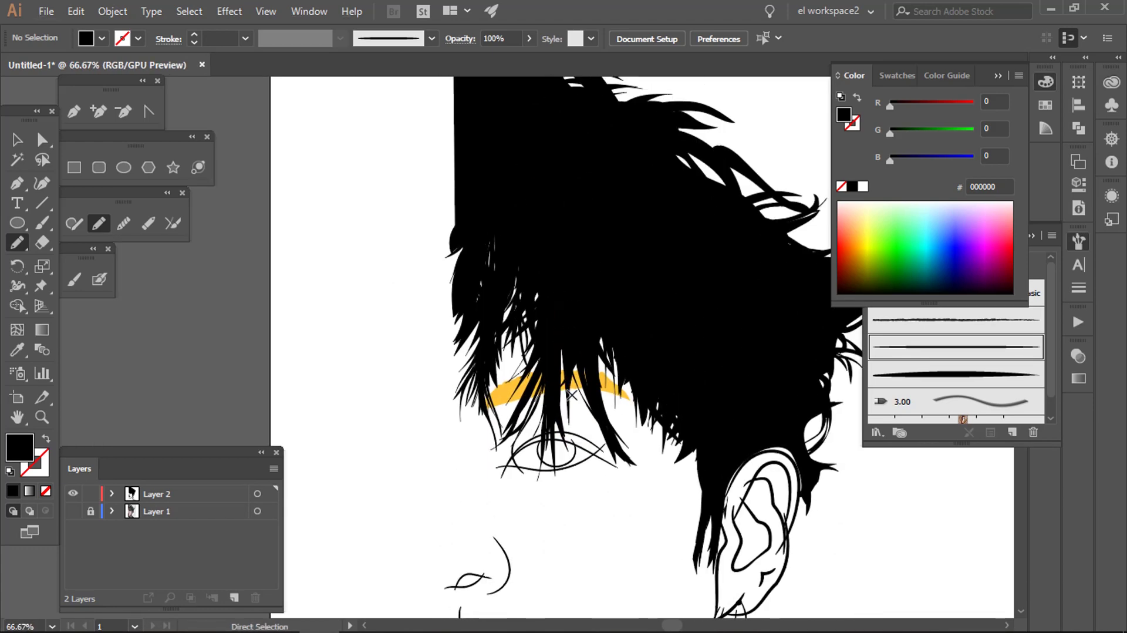
scroll(575, 413, up, 1)
scroll(540, 394, up, 2)
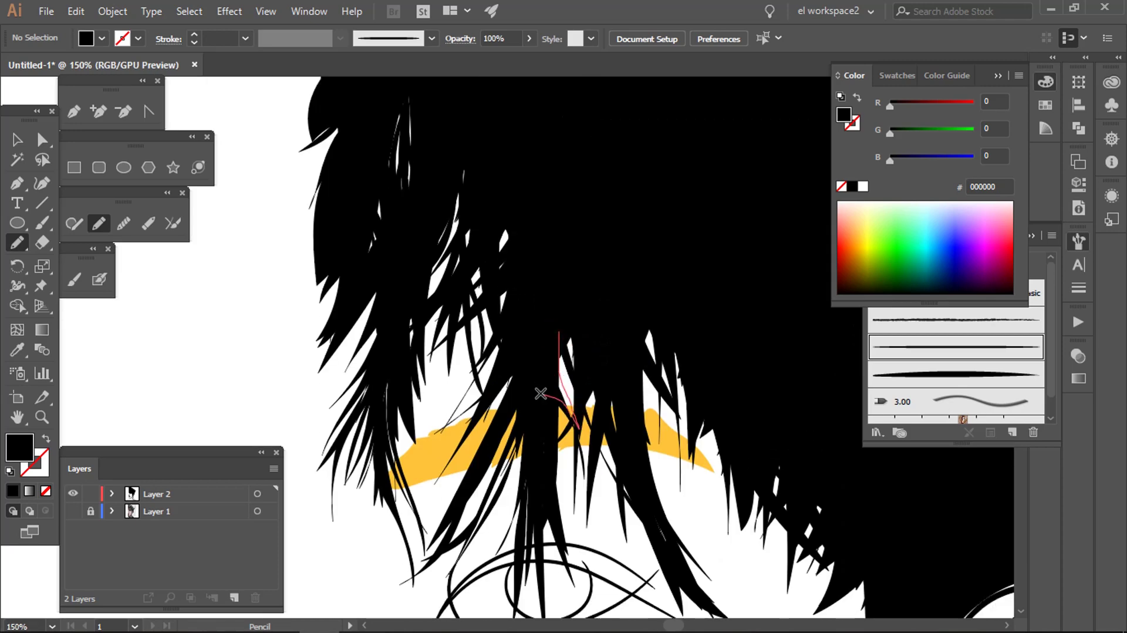
scroll(573, 445, down, 4)
scroll(656, 451, up, 2)
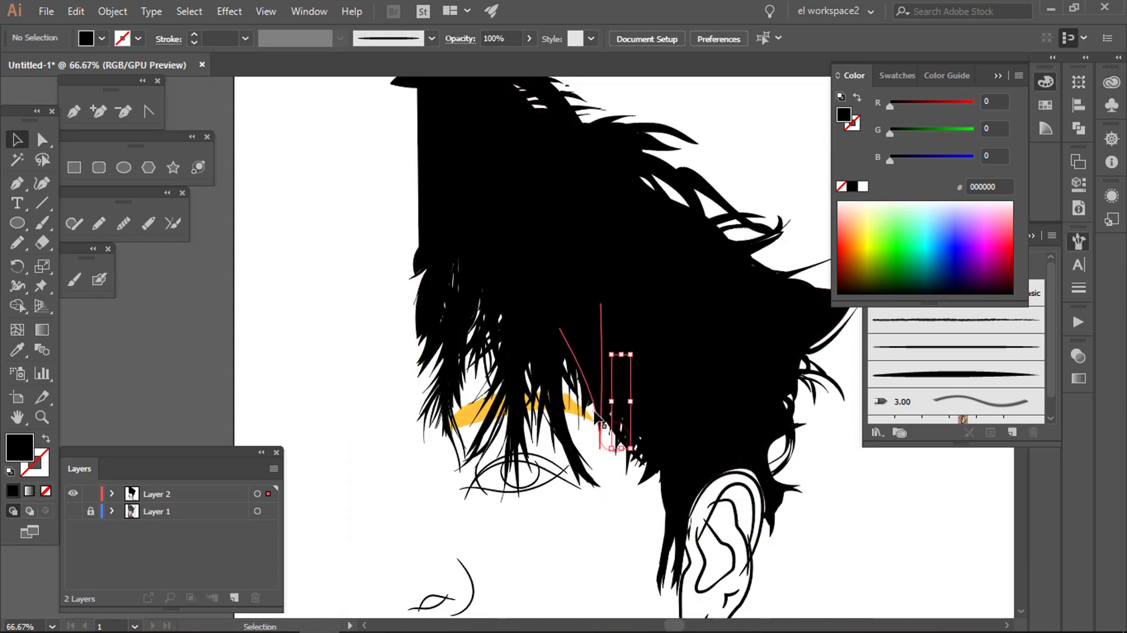
scroll(616, 432, up, 1)
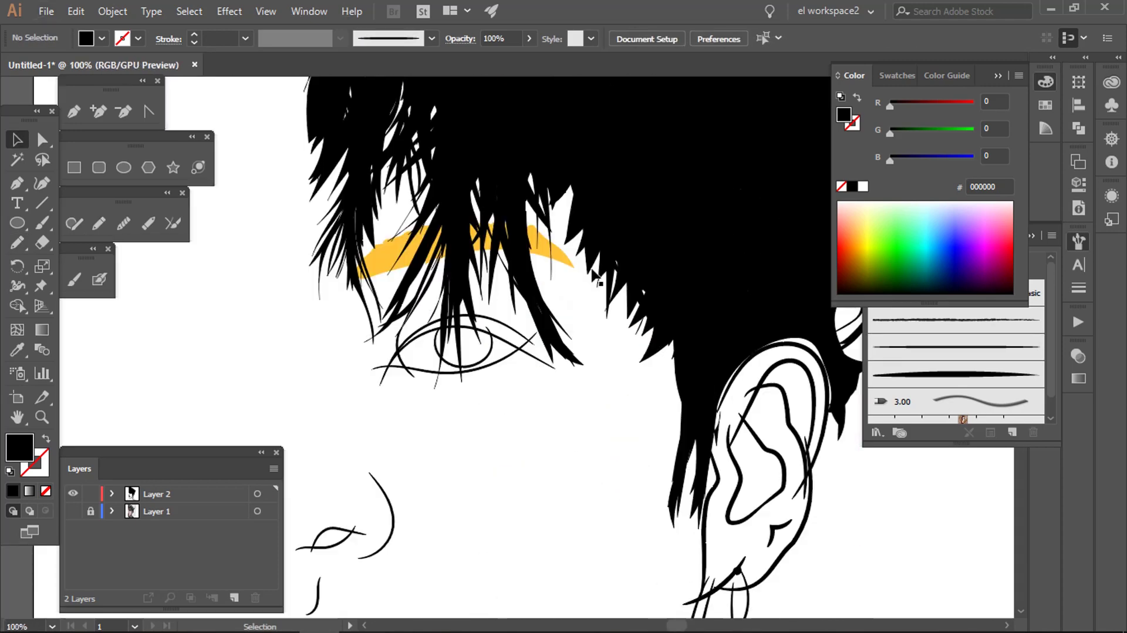
Step: Select the newly drawn hair strand to check it, then deselect it
click(611, 291)
click(646, 376)
scroll(635, 432, down, 3)
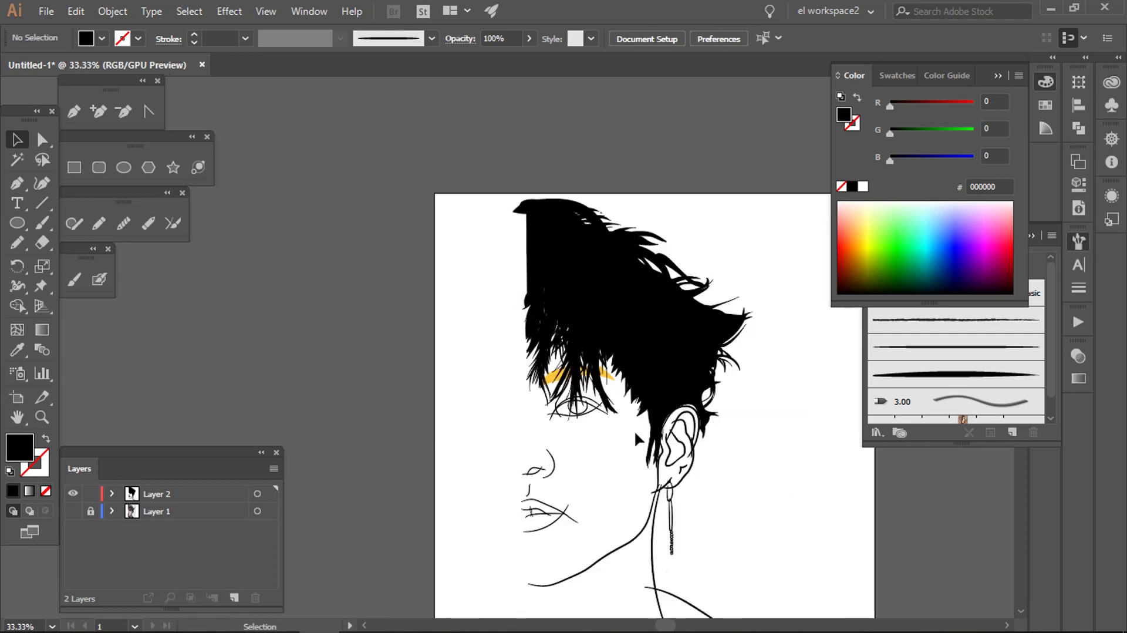
scroll(635, 432, down, 1)
Step: Save the drawing as JUNG
key(ctrl+s)
text(JUNG)
key(Return)
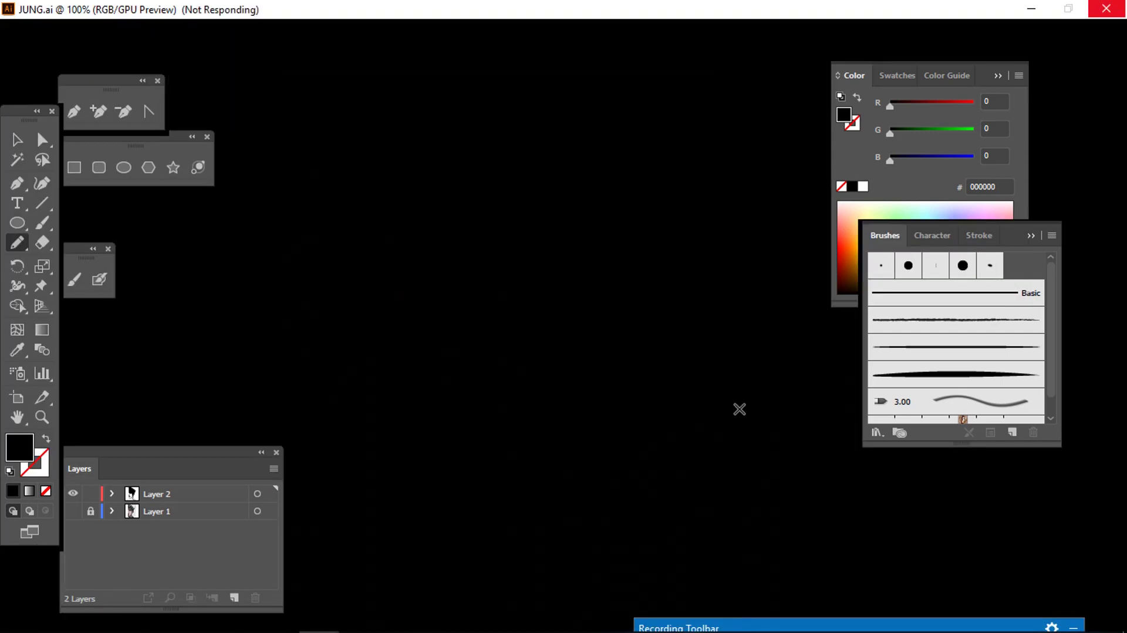
Step: Draw a hair strand down beside the ear and trim it with the Path Eraser
scroll(737, 411, up, 4)
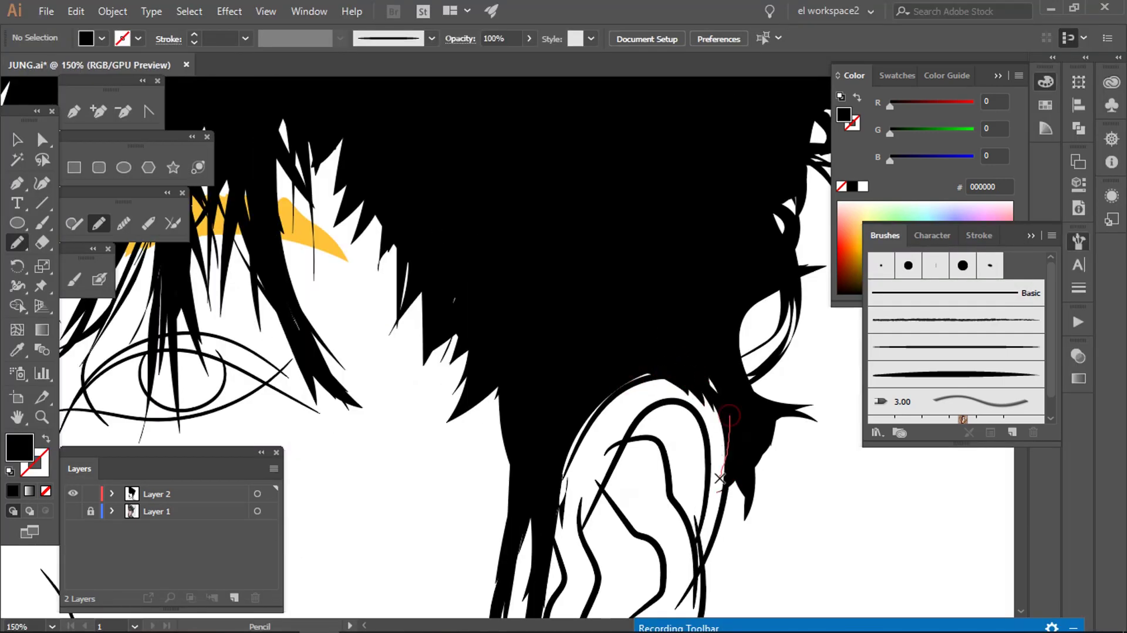
scroll(599, 383, down, 2)
scroll(589, 306, down, 1)
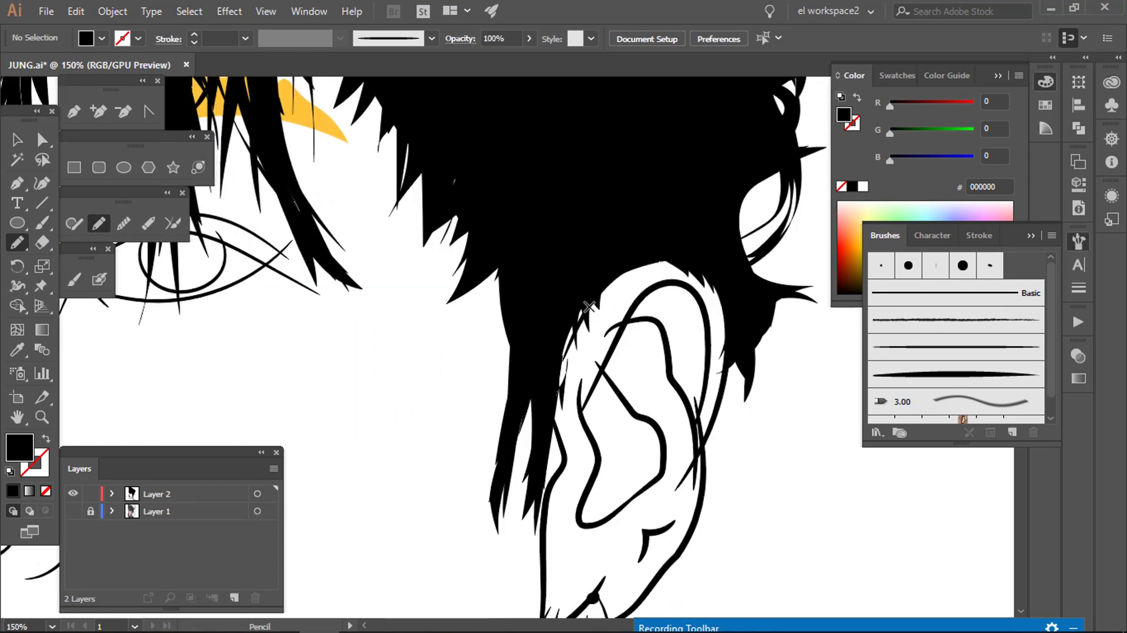
scroll(563, 339, down, 2)
scroll(570, 237, up, 2)
drag(574, 210, 578, 333)
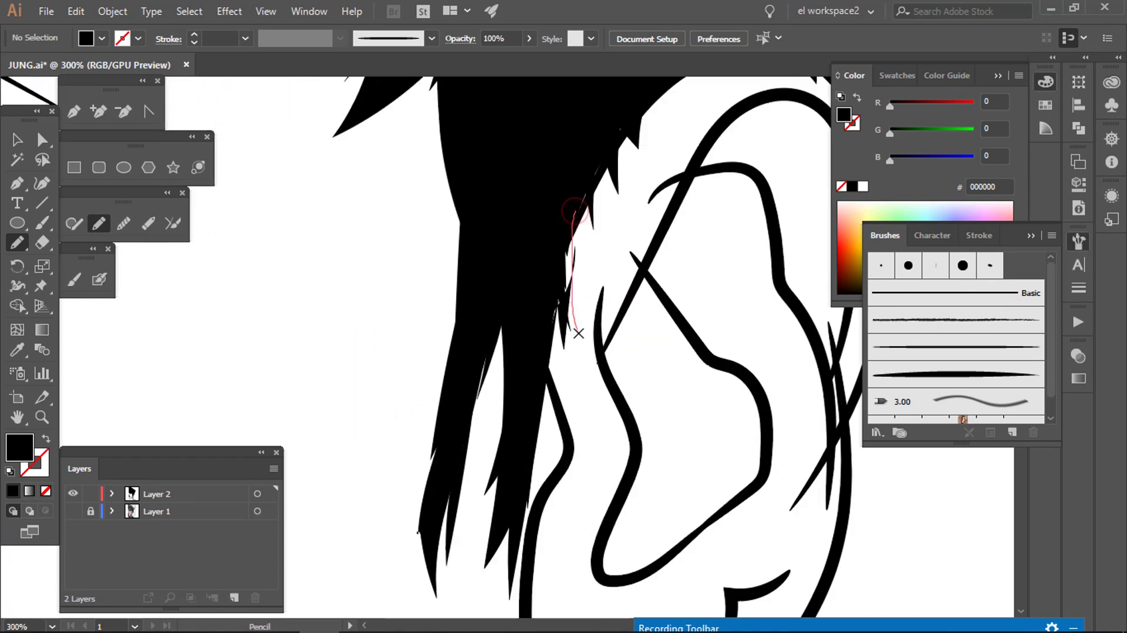
scroll(567, 326, down, 2)
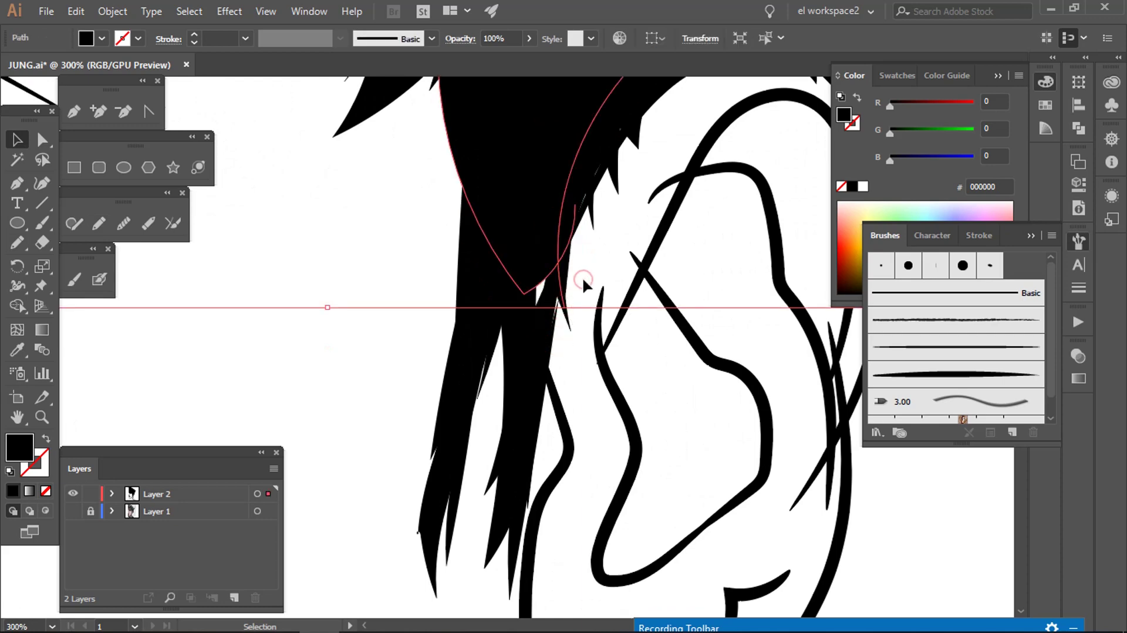
scroll(583, 277, down, 3)
scroll(583, 235, up, 3)
key(shift+e)
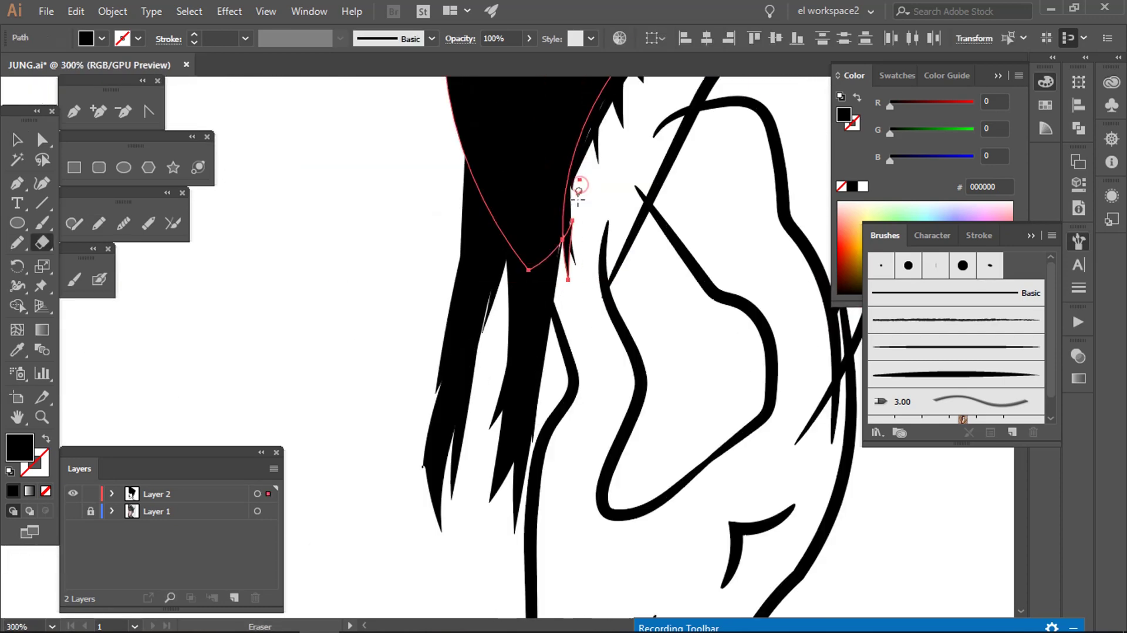
key(v)
key(ctrl+shift+a)
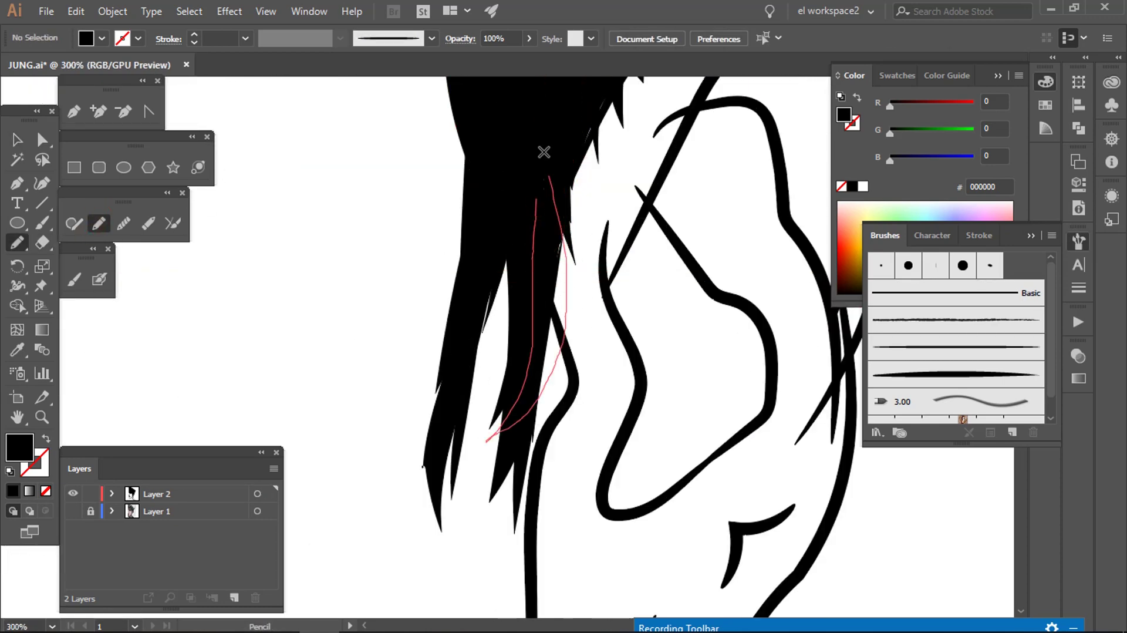
Step: Move the hair strand into place next to the ear
scroll(520, 305, down, 3)
scroll(476, 212, up, 3)
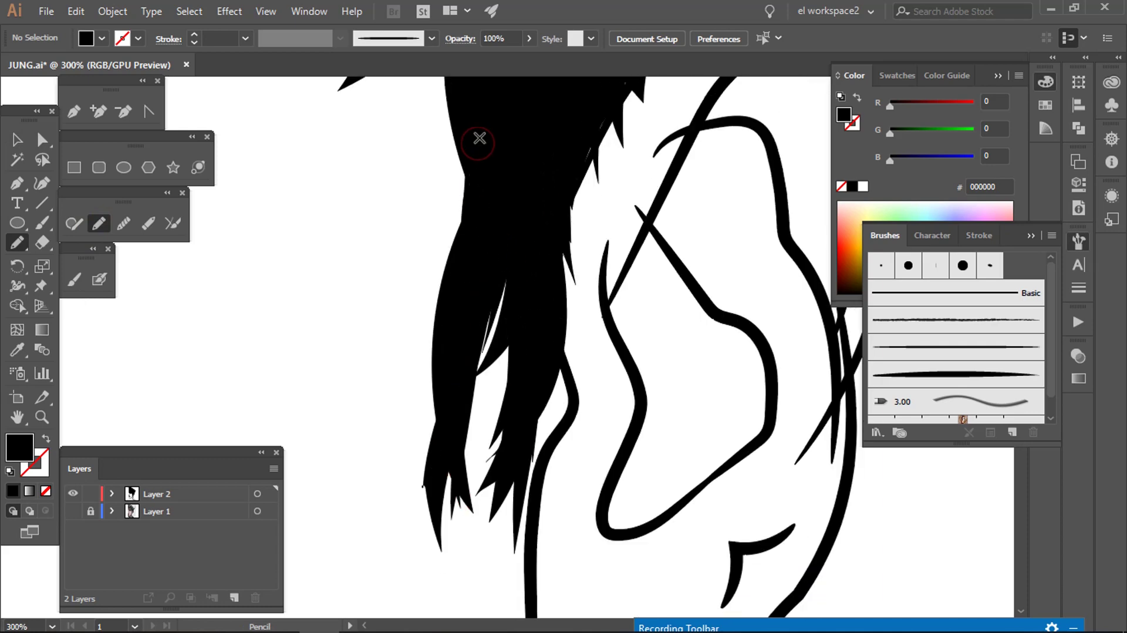
alt+scroll(493, 241, down, 2)
alt+scroll(492, 240, up, 2)
scroll(470, 424, down, 3)
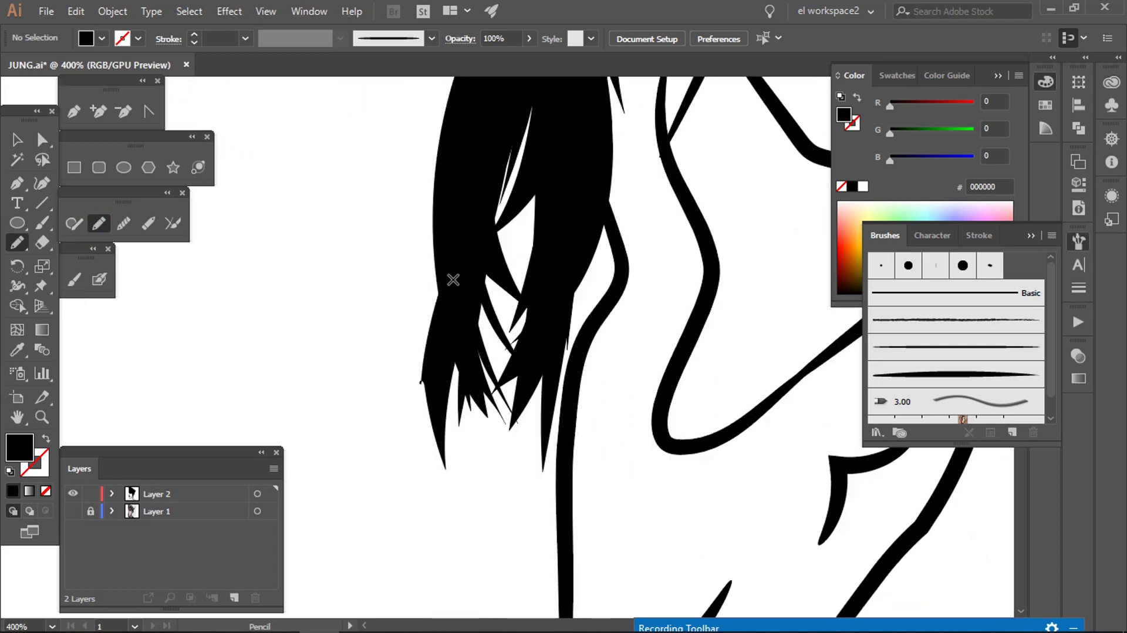
scroll(458, 352, up, 5)
alt+scroll(540, 317, down, 1)
key(v)
alt+scroll(447, 297, down, 2)
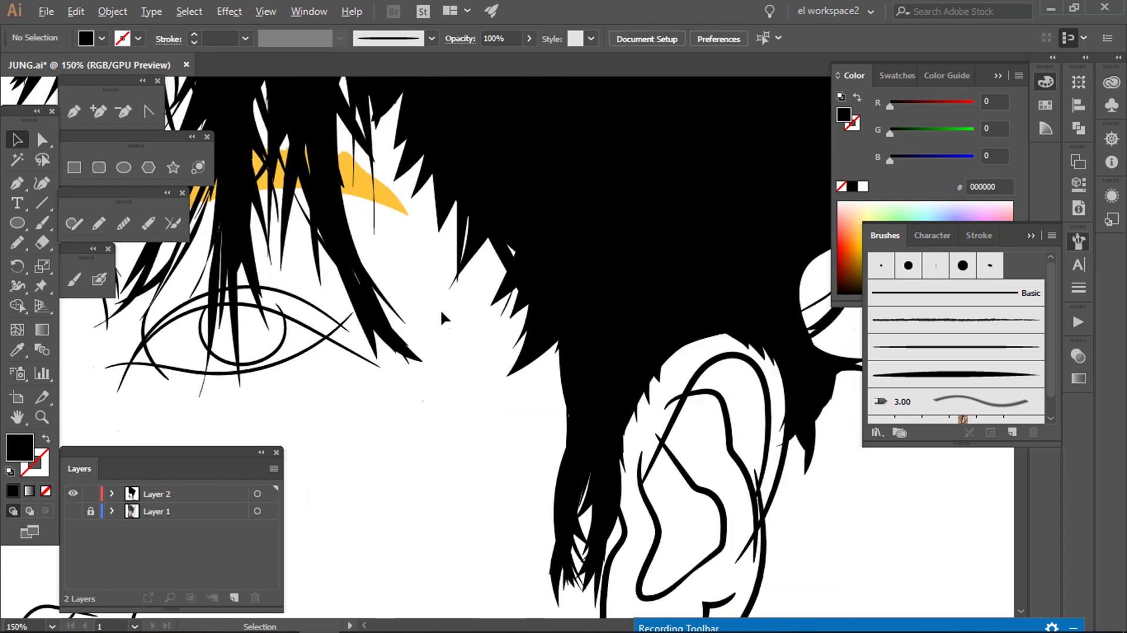
drag(503, 235, 593, 476)
alt+scroll(524, 284, down, 1)
click(537, 456)
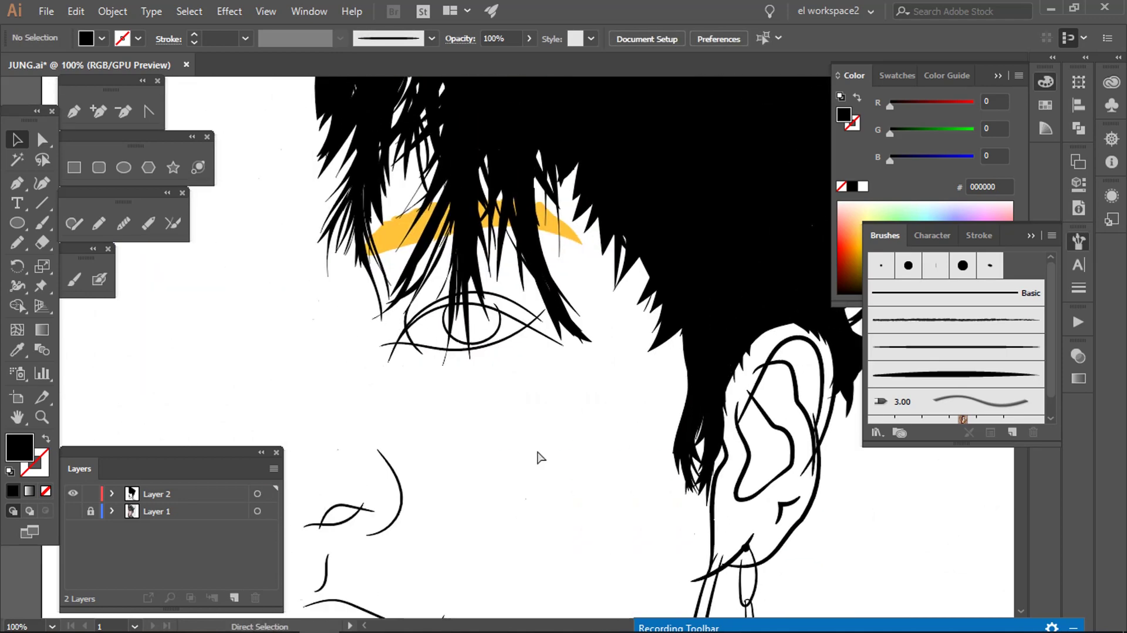
Step: Draw another pencil hair strand hanging over the fringe
scroll(352, 352, up, 3)
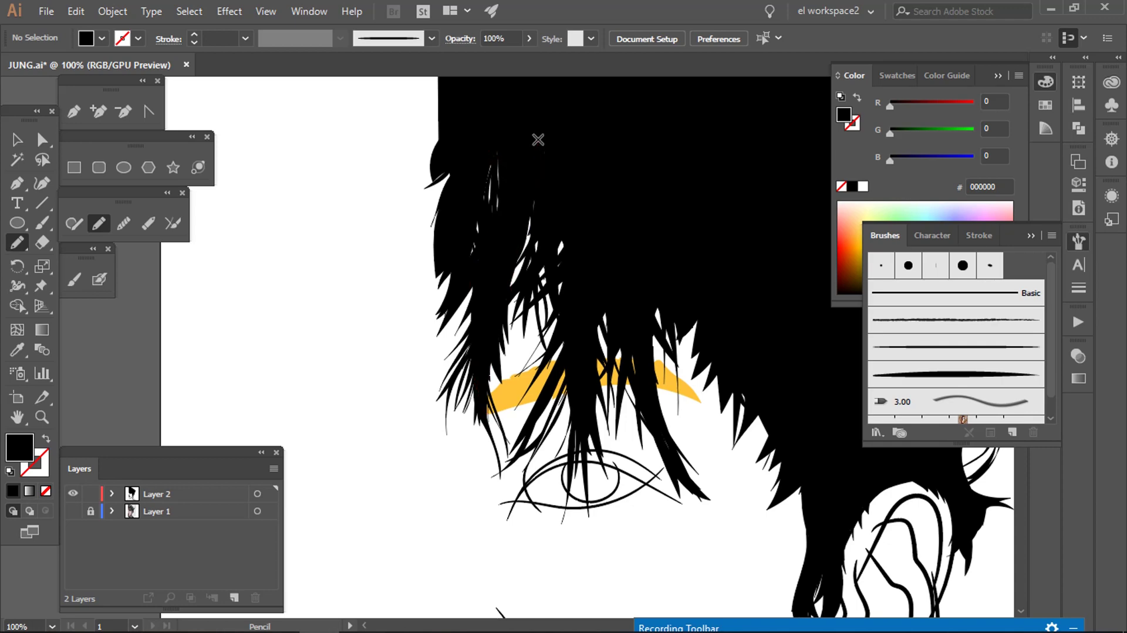
scroll(485, 296, up, 3)
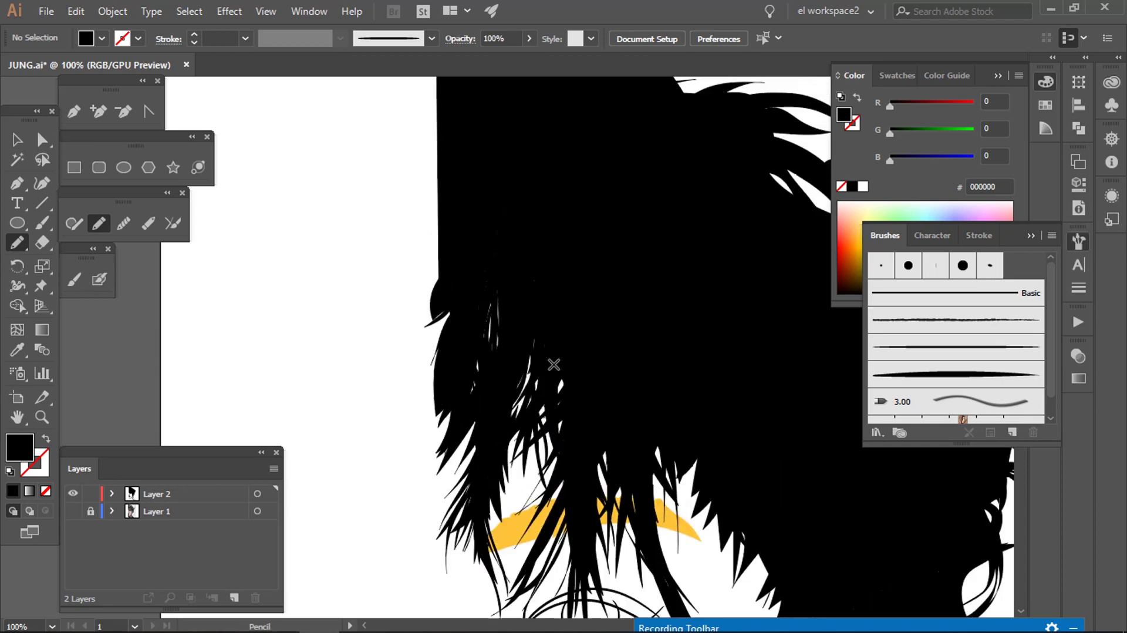
drag(510, 286, 559, 459)
alt+scroll(558, 460, down, 3)
alt+scroll(587, 411, up, 3)
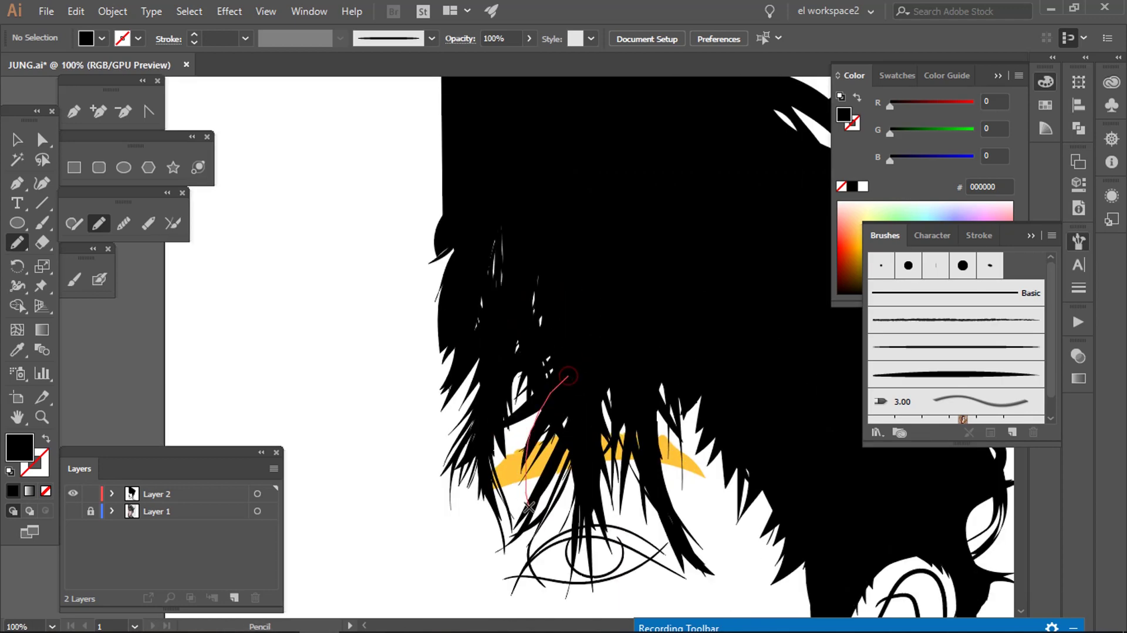
alt+scroll(662, 365, down, 3)
alt+scroll(662, 366, up, 3)
alt+scroll(664, 350, down, 2)
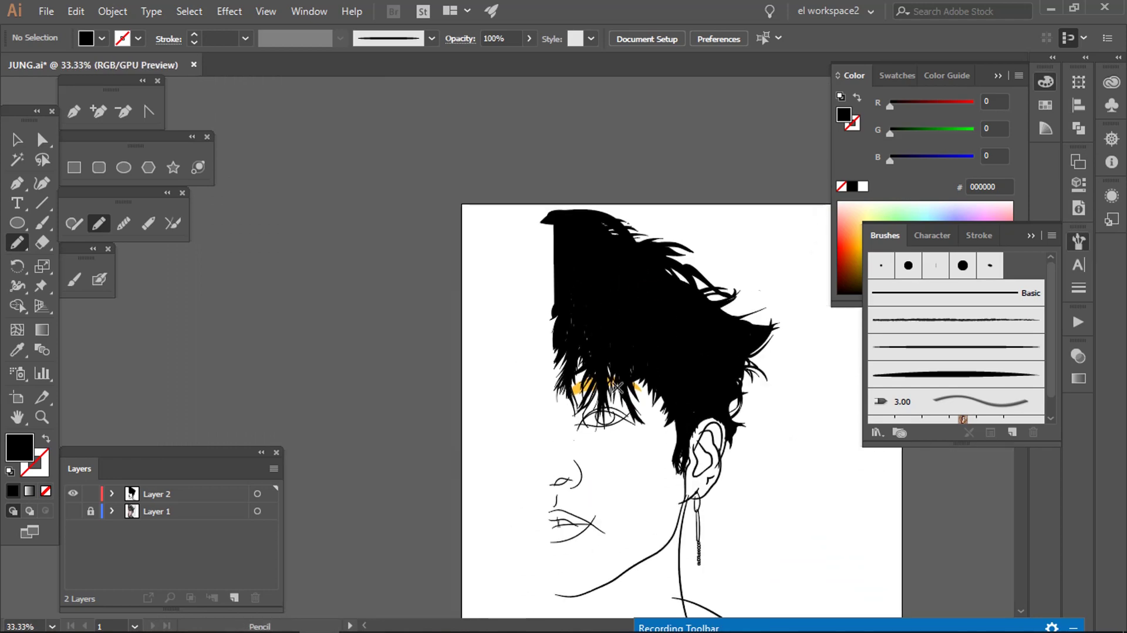
alt+scroll(611, 407, up, 3)
scroll(582, 362, down, 3)
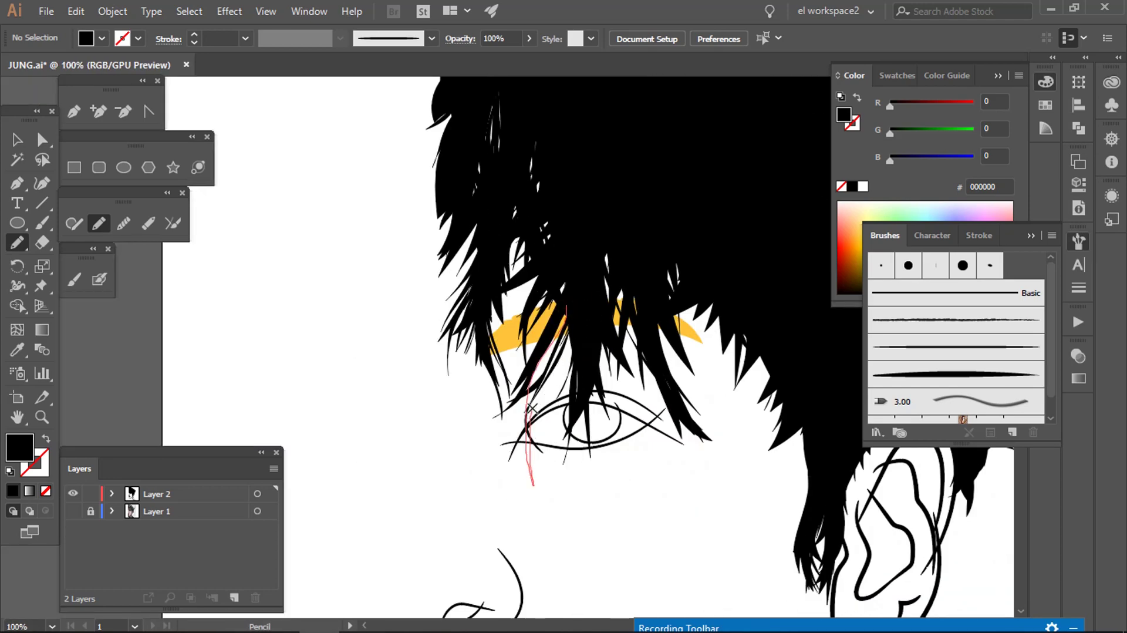
Step: Draw the final eye stroke and select the eye paths
drag(532, 485, 532, 486)
scroll(484, 343, up, 2)
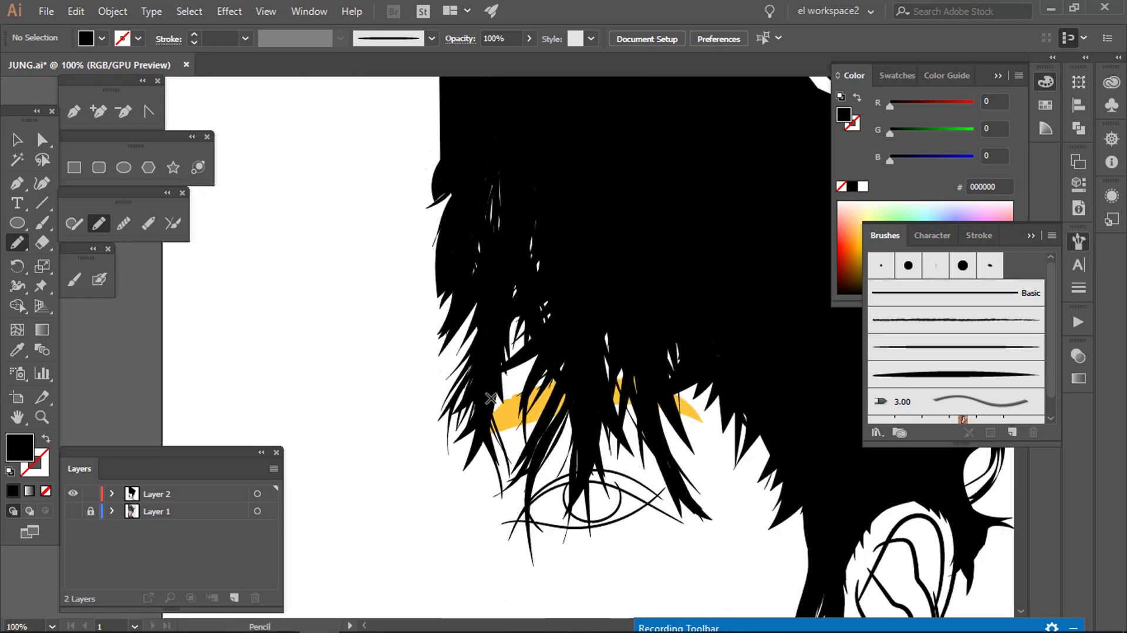
alt+scroll(528, 452, down, 2)
alt+scroll(653, 394, down, 2)
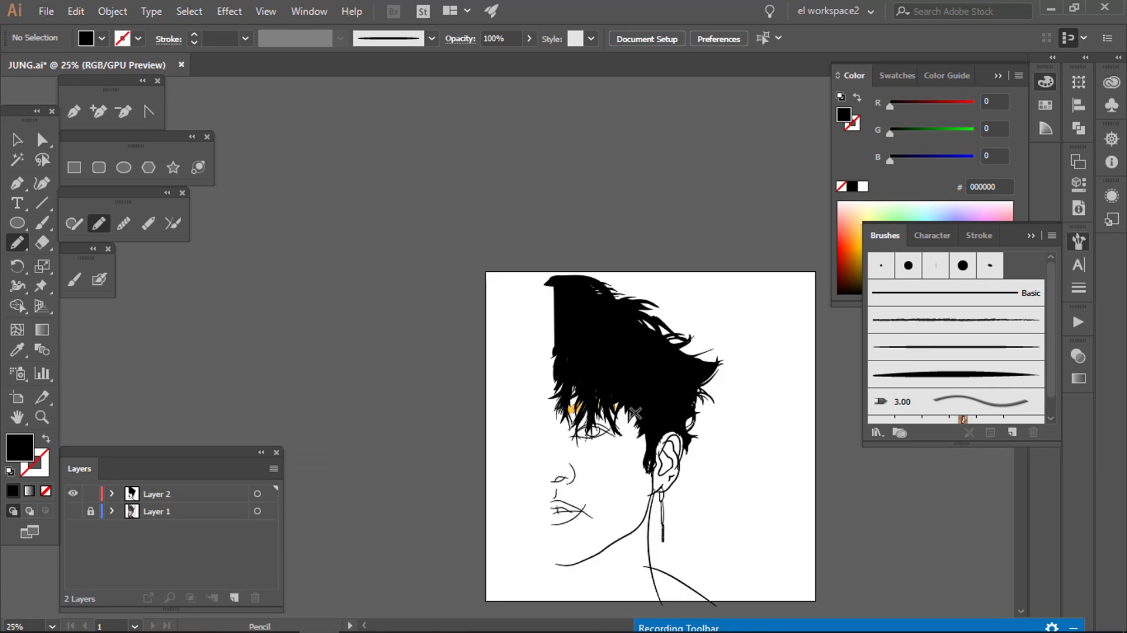
alt+scroll(587, 302, up, 1)
alt+scroll(602, 327, up, 1)
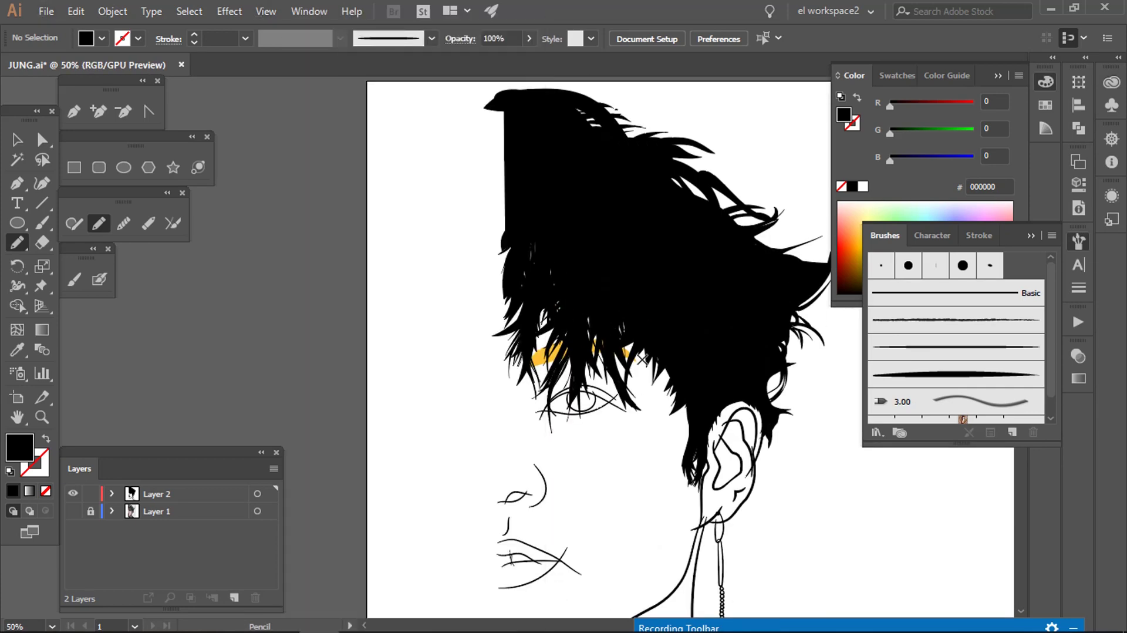
scroll(587, 352, up, 1)
scroll(587, 352, up, 2)
alt+scroll(556, 478, up, 2)
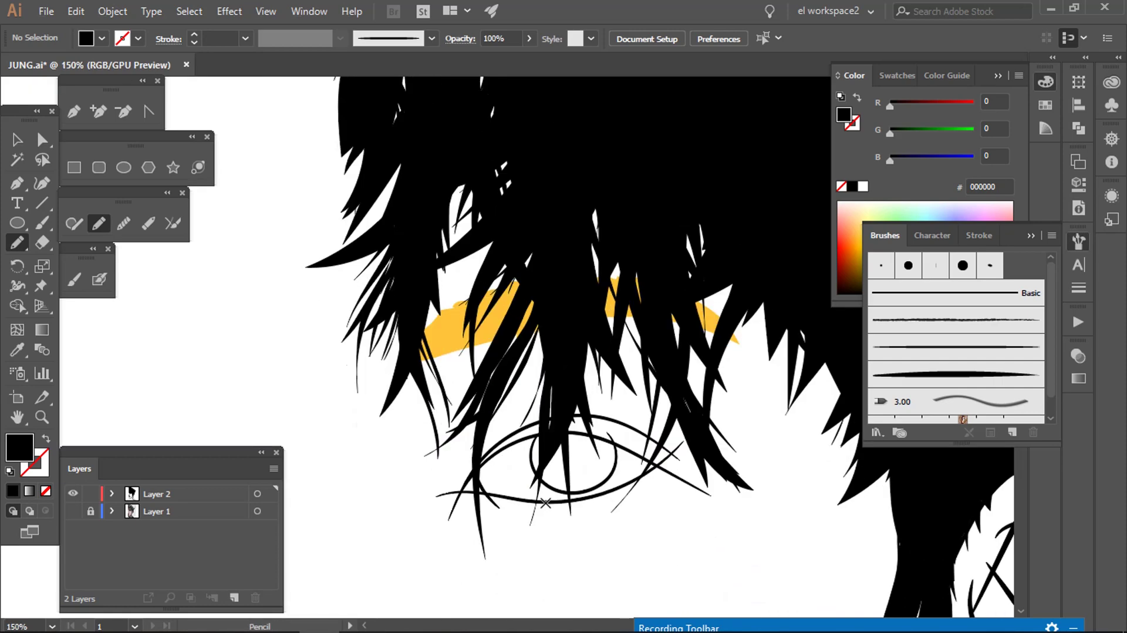
key(v)
click(603, 421)
click(1078, 128)
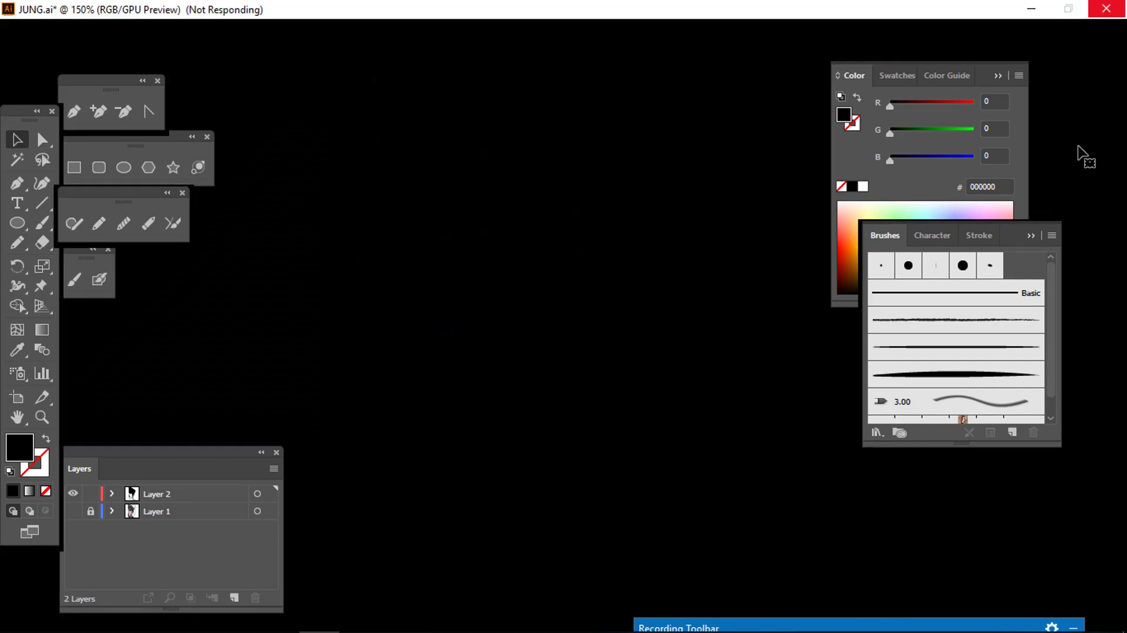
Step: Group the eye paths and apply Divide where the eye lines overlap
key(ctrl+a)
click(687, 496)
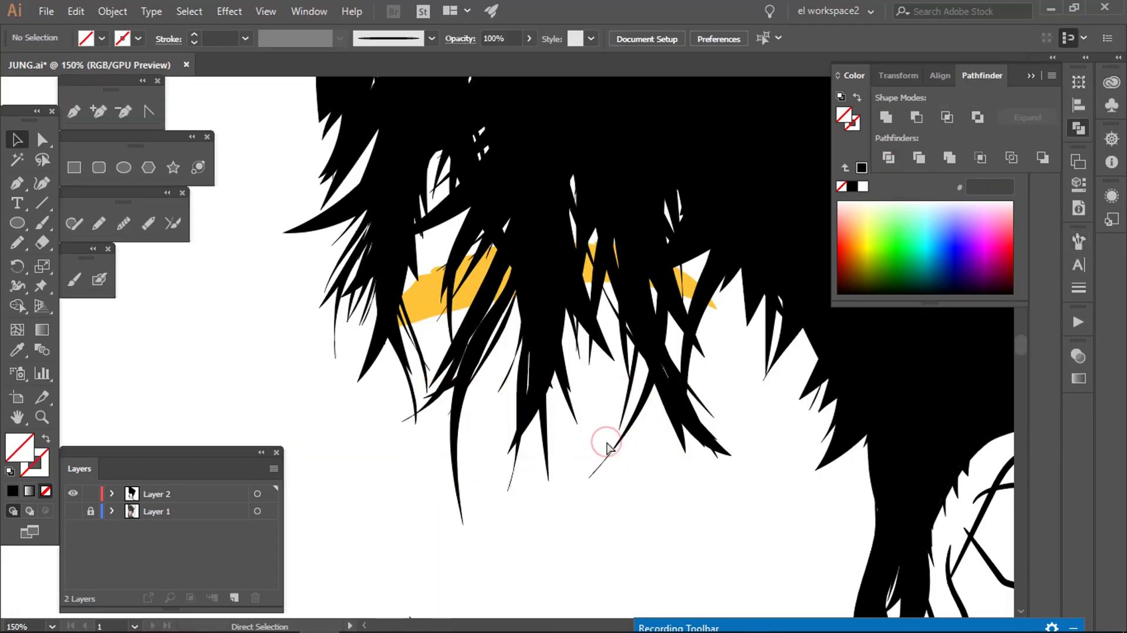
click(605, 429)
click(710, 493)
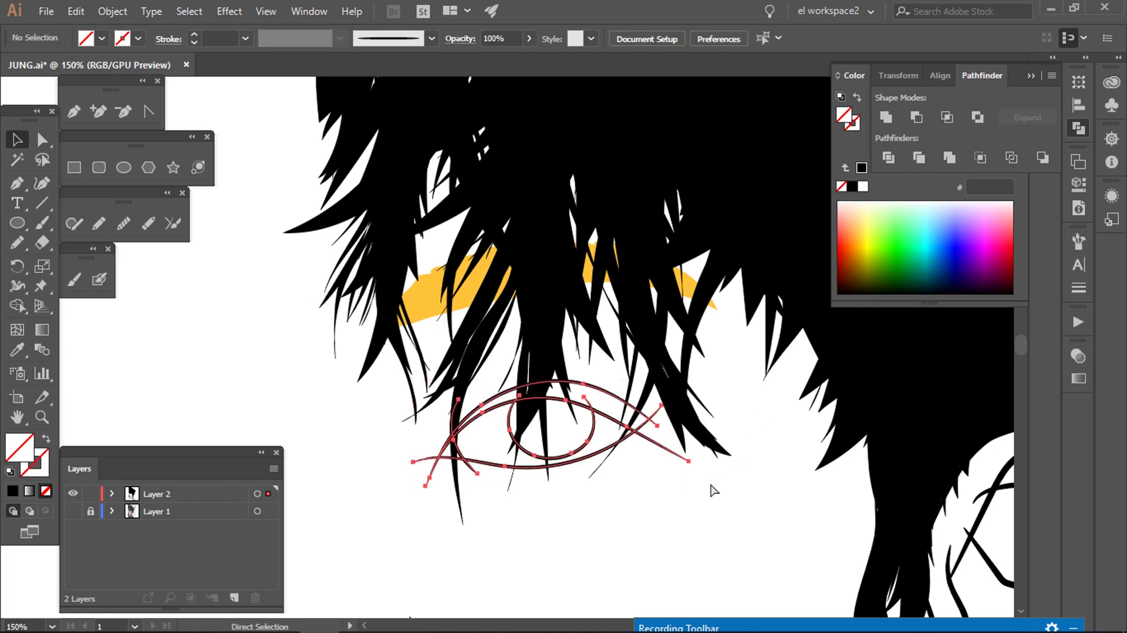
click(111, 11)
click(252, 200)
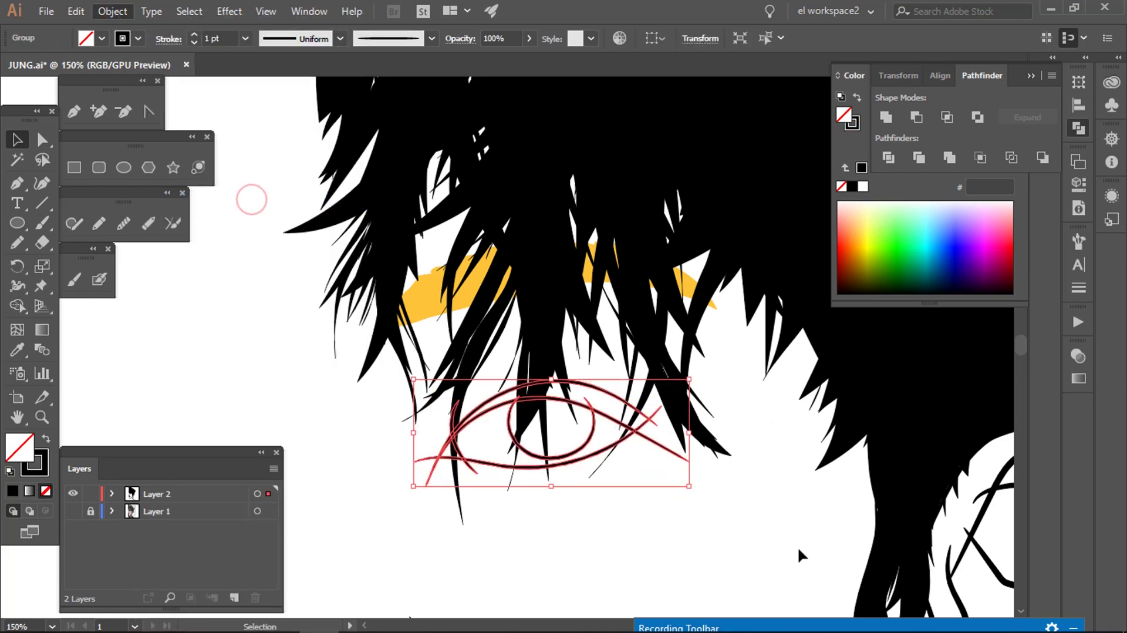
Step: In the eye group's isolation mode, delete the stray stub at the eye corner
click(737, 510)
click(649, 417)
double_click(654, 435)
scroll(651, 480, up, 2)
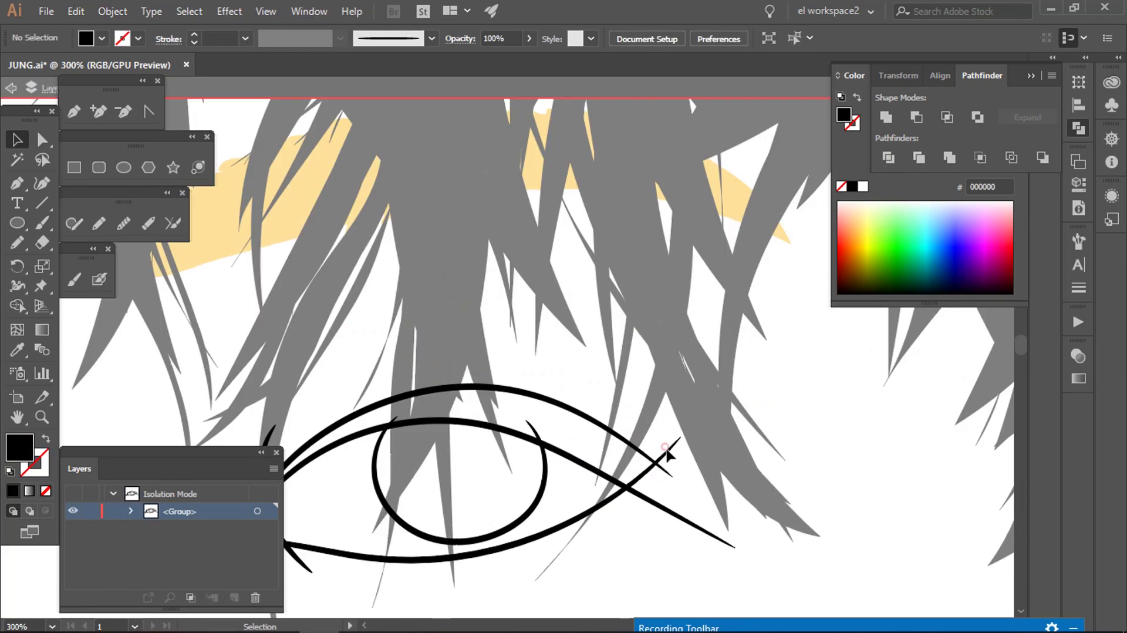
key(Delete)
scroll(390, 499, left, 5)
scroll(390, 499, down, 2)
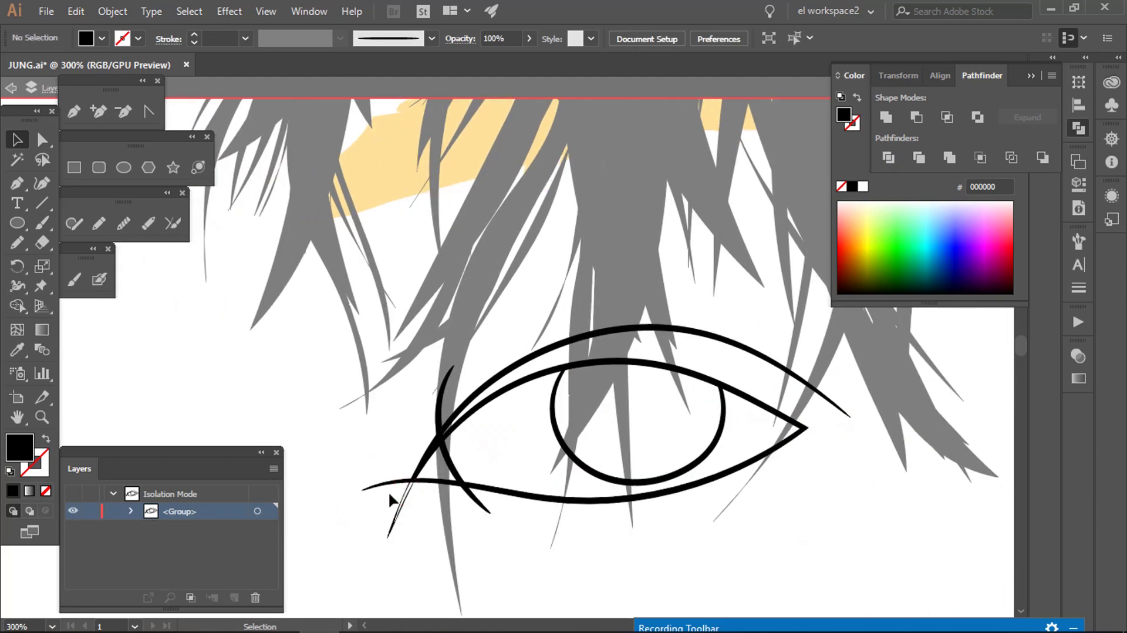
scroll(593, 463, down, 3)
scroll(574, 528, down, 5)
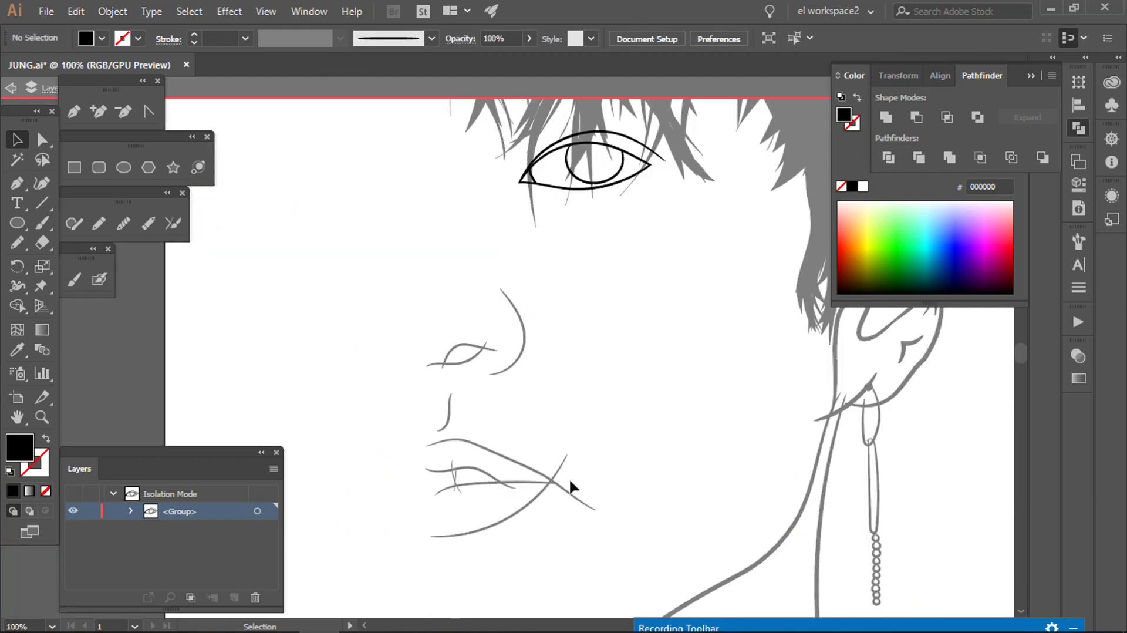
key(Escape)
Step: Divide the nose and lip lines, then trim their stray pieces in isolation mode
drag(402, 259, 594, 554)
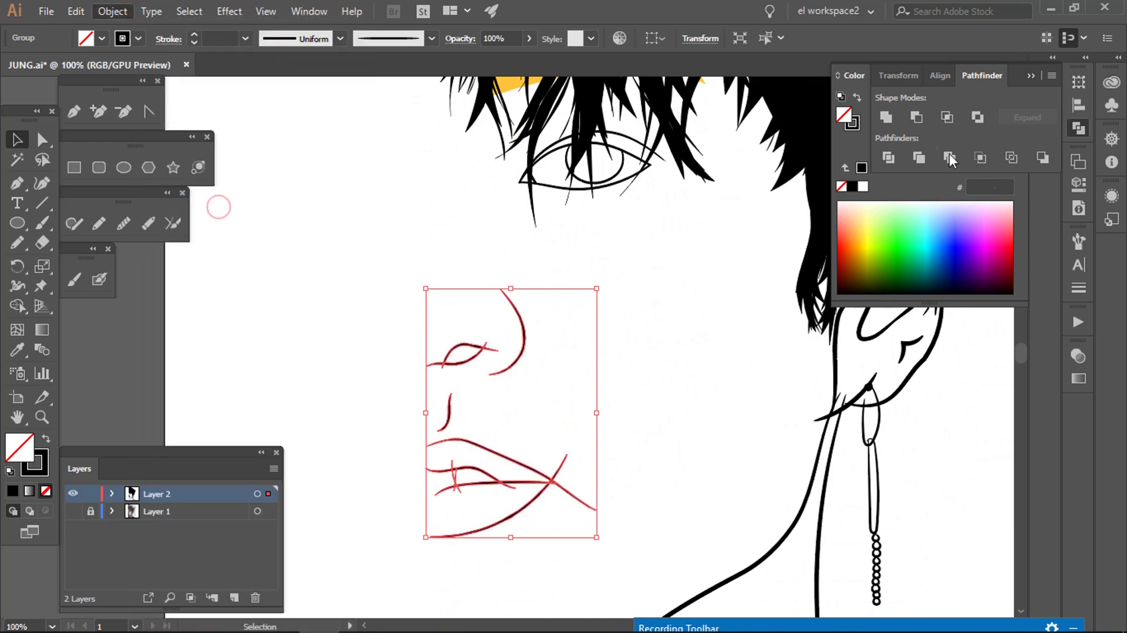
click(949, 156)
double_click(493, 343)
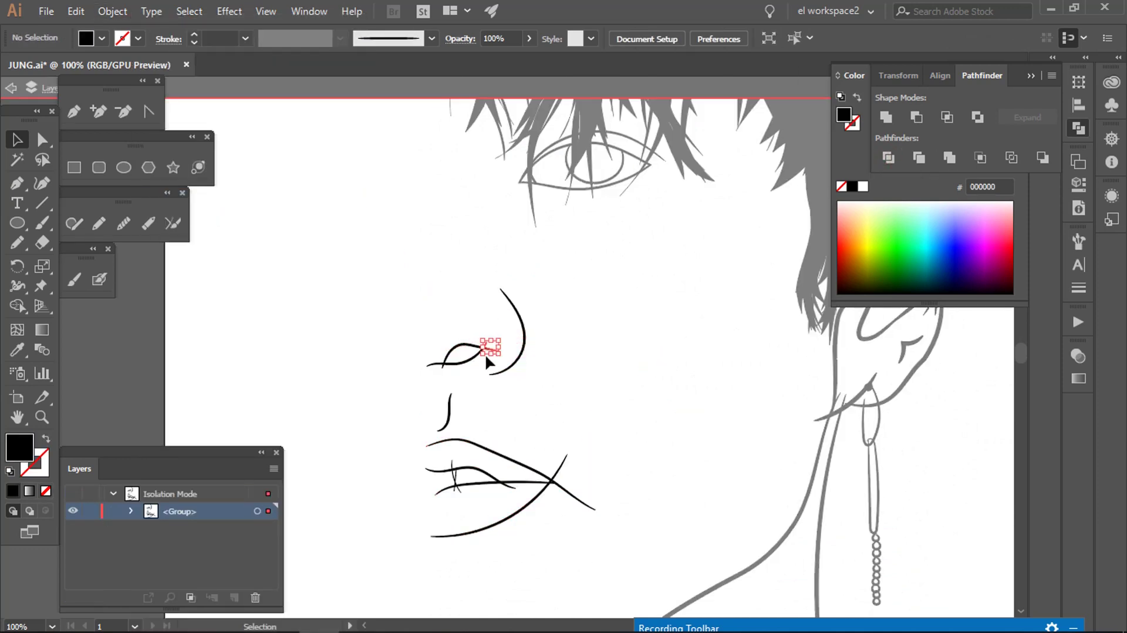
click(569, 474)
scroll(568, 474, up, 3)
scroll(414, 420, left, 3)
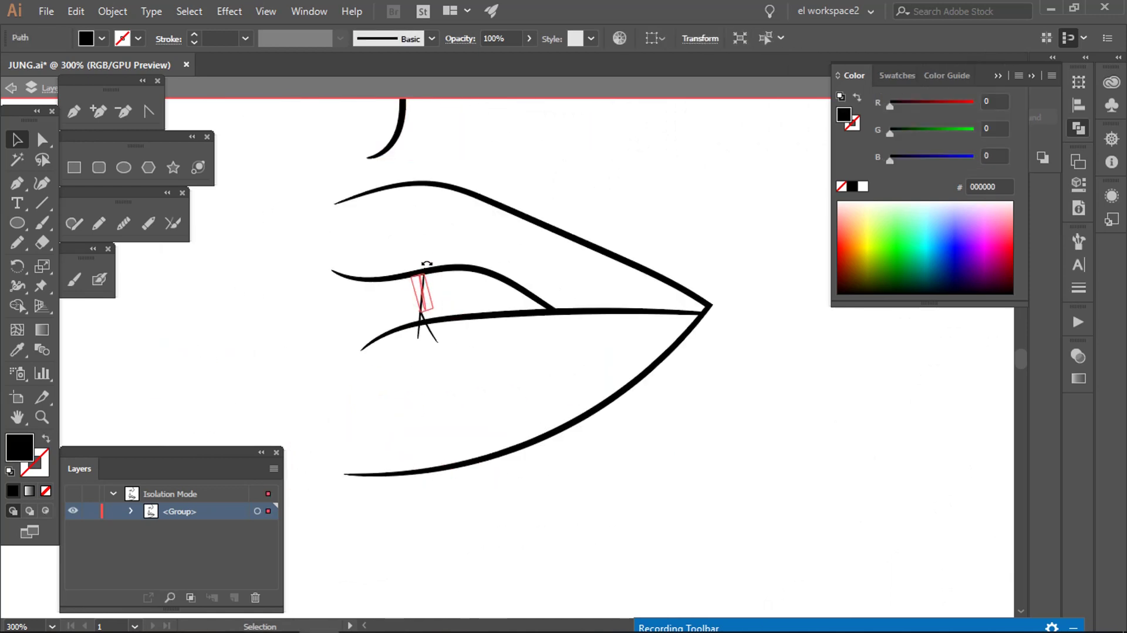
scroll(431, 297, up, 2)
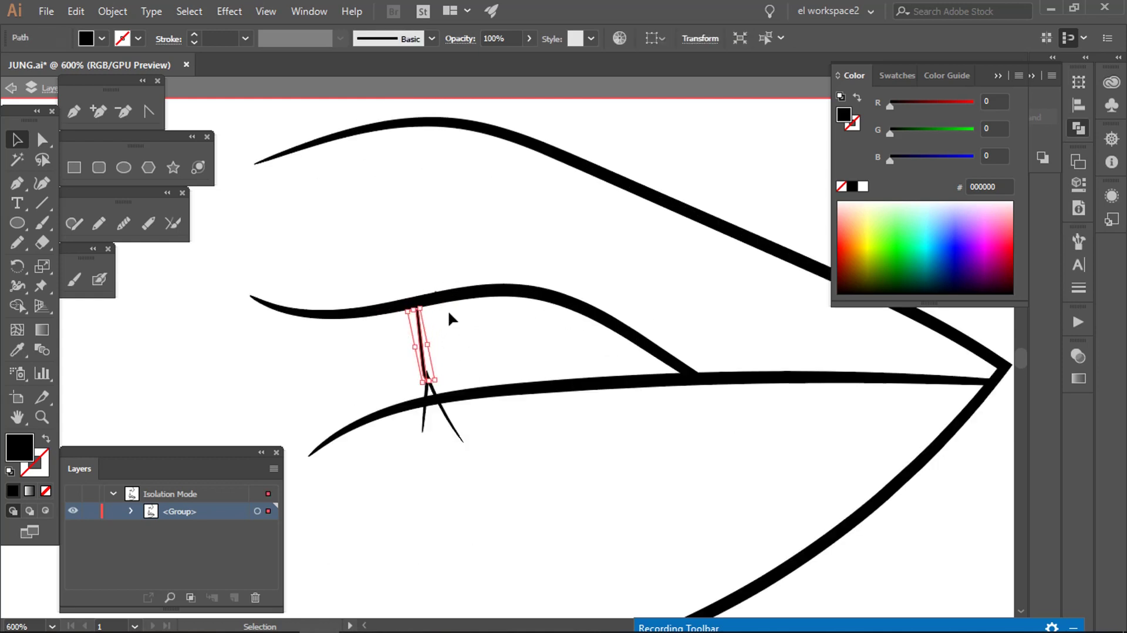
click(454, 334)
scroll(447, 376, up, 1)
scroll(419, 338, up, 1)
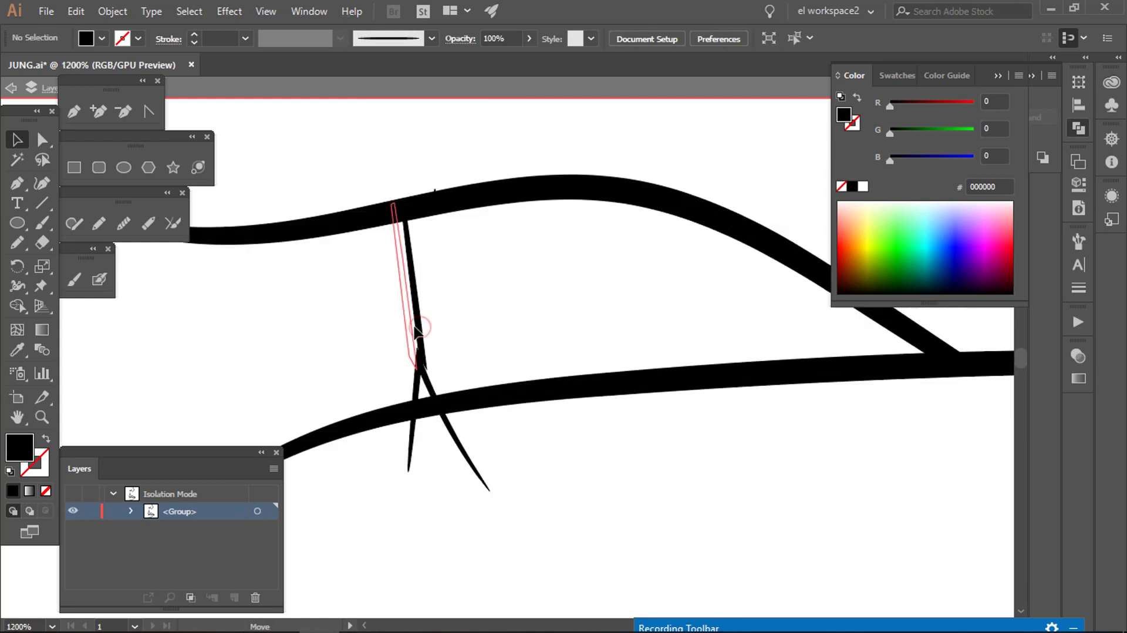
scroll(459, 388, down, 2)
scroll(426, 433, down, 3)
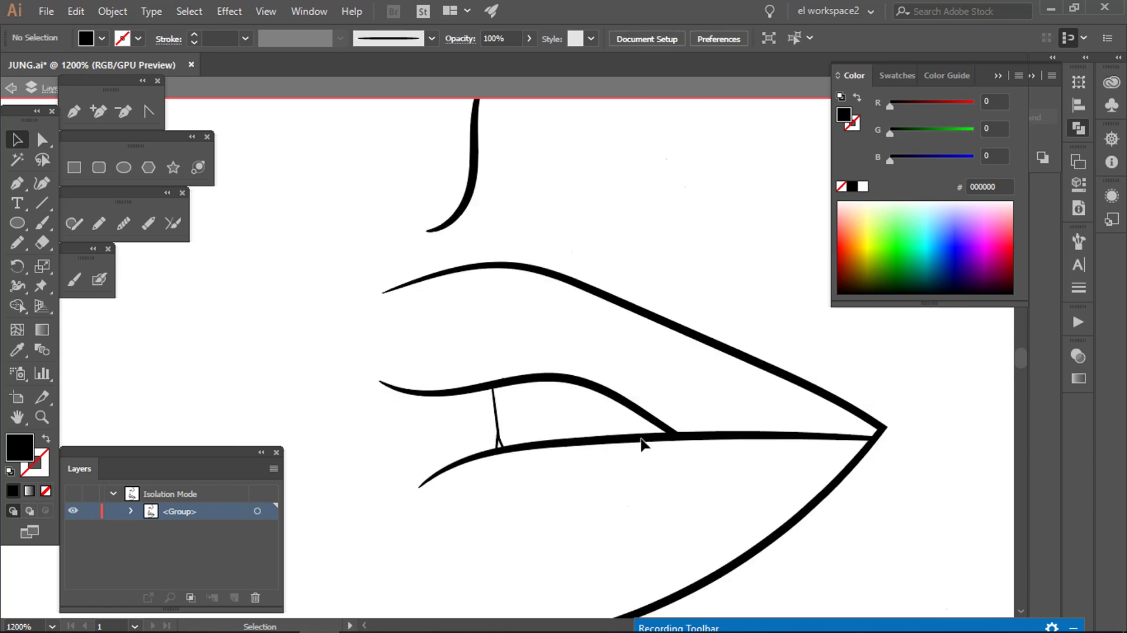
scroll(644, 443, down, 3)
Step: Select the outer ear contours and divide the ear paths where they cross
double_click(685, 284)
click(685, 284)
scroll(687, 305, up, 2)
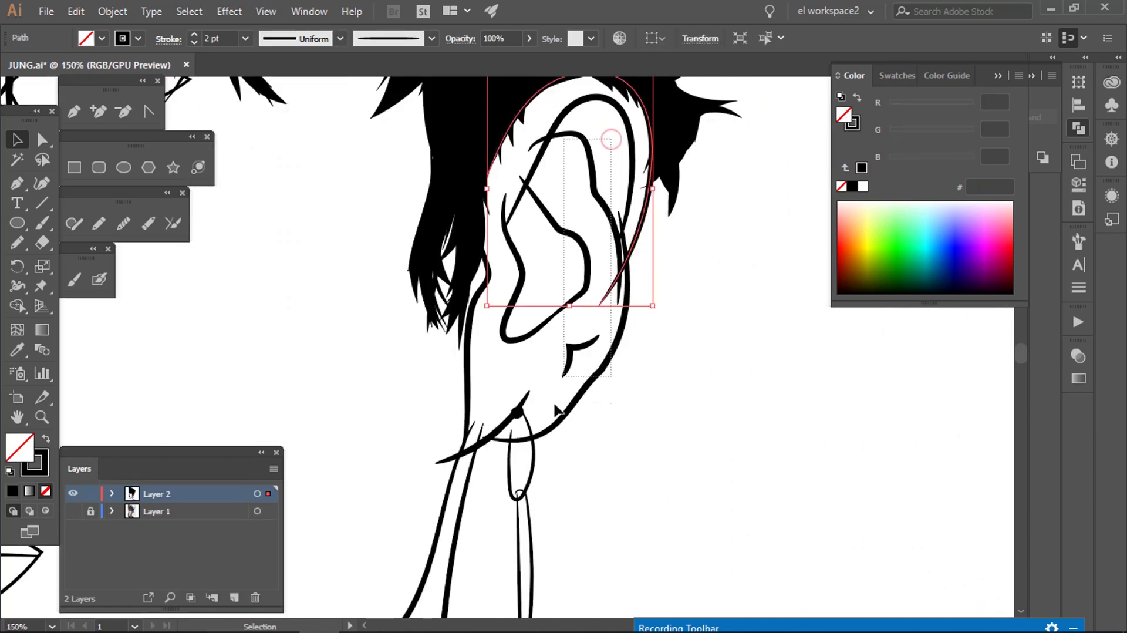
shift+click(527, 408)
double_click(536, 382)
key(Escape)
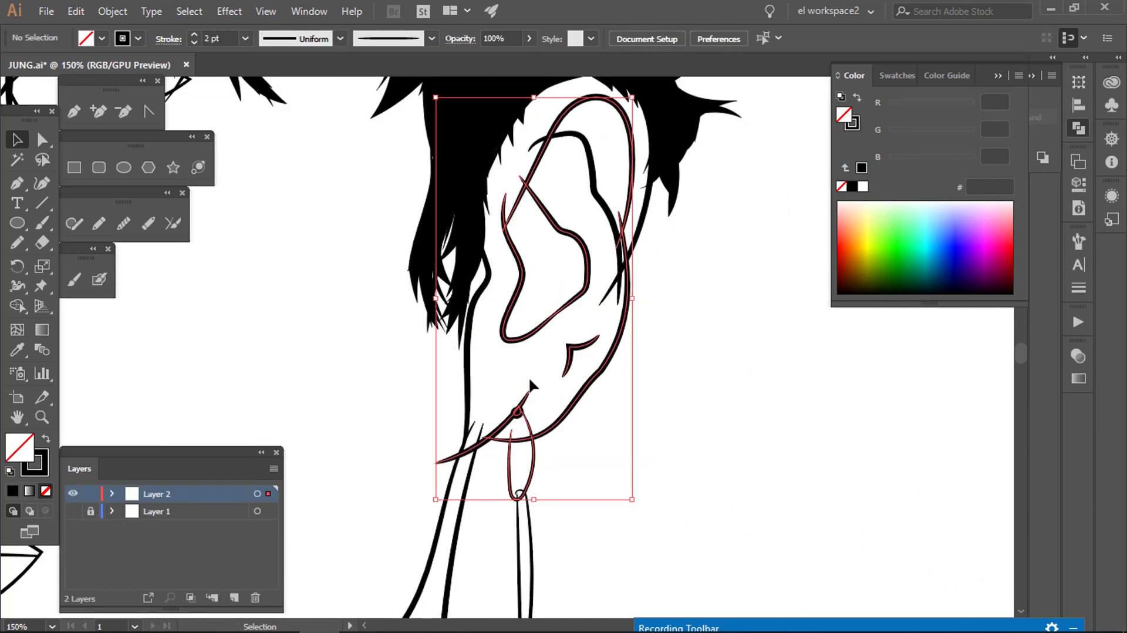
shift+click(626, 220)
scroll(553, 423, up, 2)
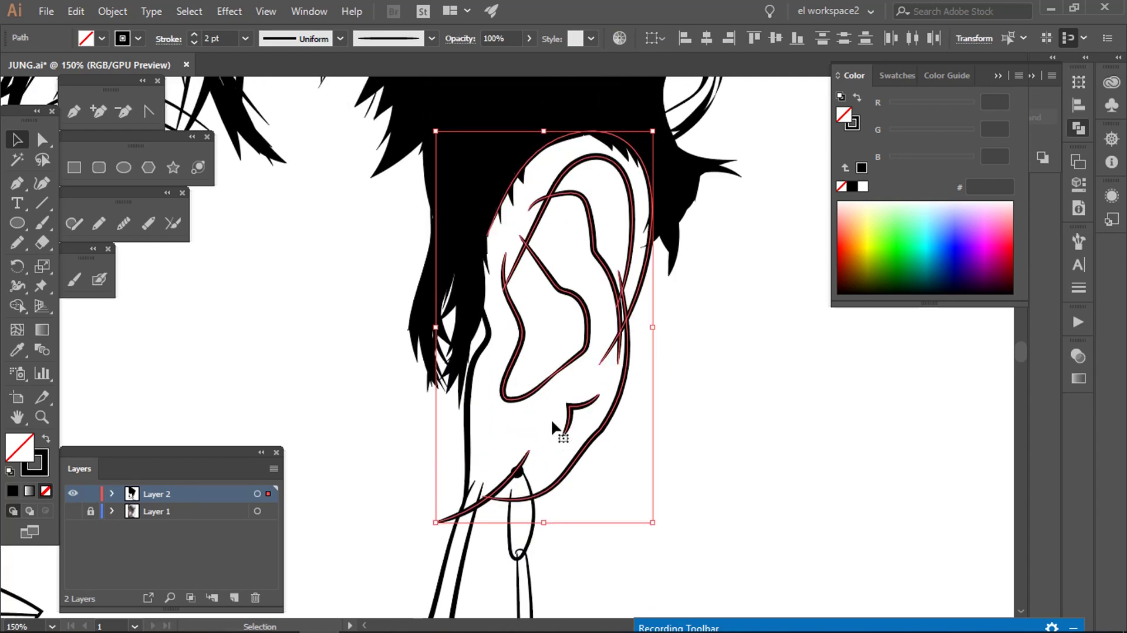
click(704, 276)
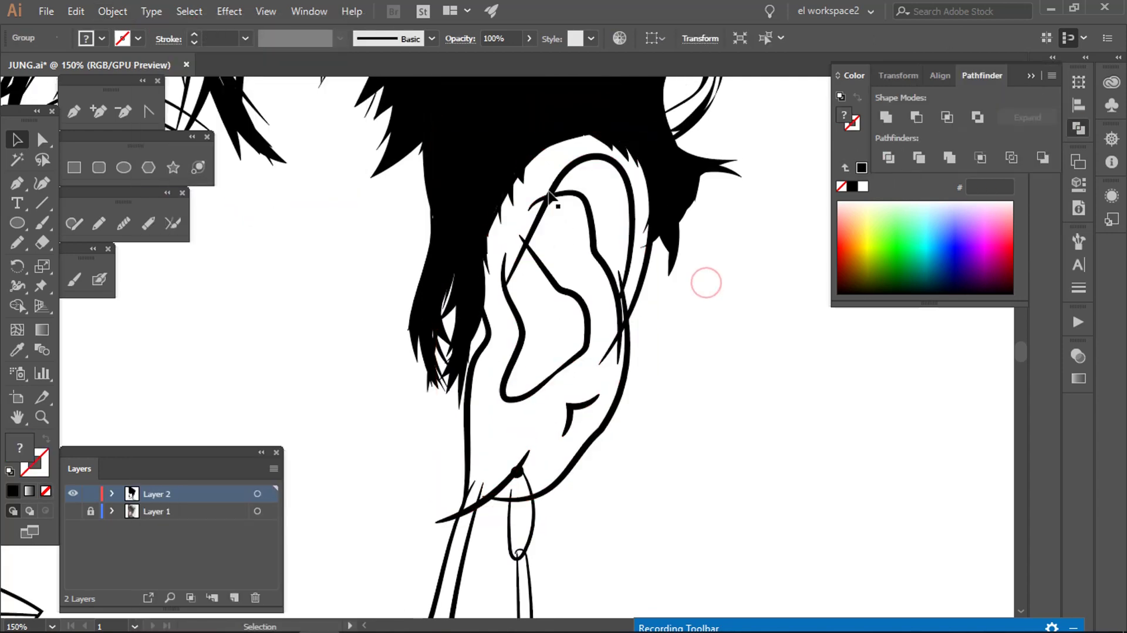
Step: Isolate the divided ear group and pick out a stray inner ear piece
double_click(543, 197)
key(Escape)
double_click(551, 233)
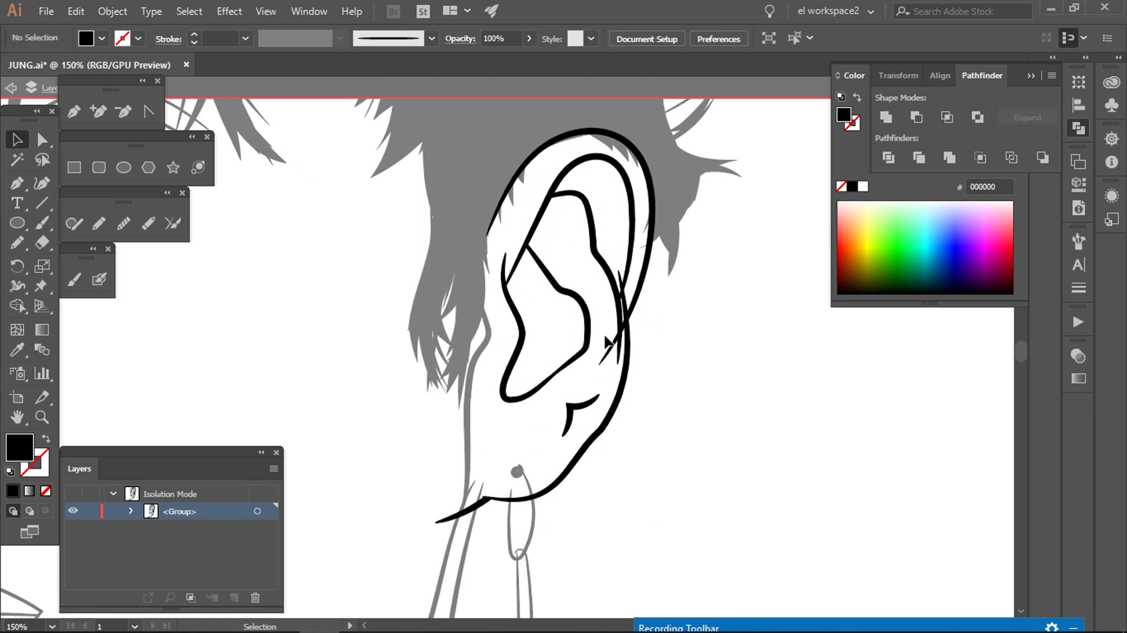
click(619, 275)
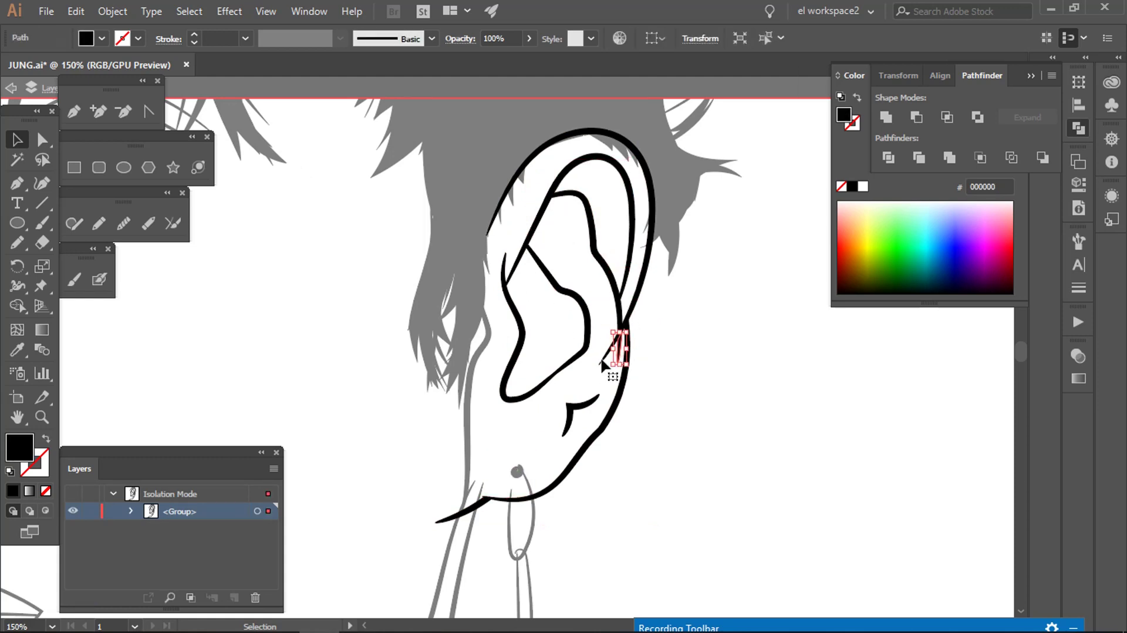
scroll(621, 381, up, 2)
scroll(620, 434, up, 2)
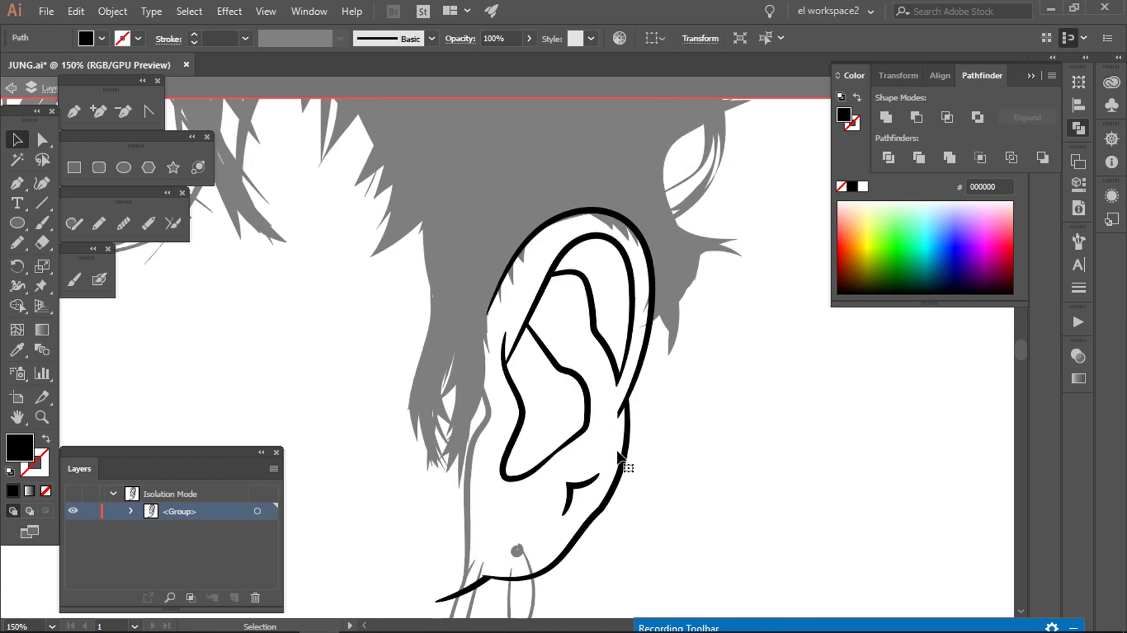
scroll(646, 432, down, 3)
scroll(525, 347, up, 3)
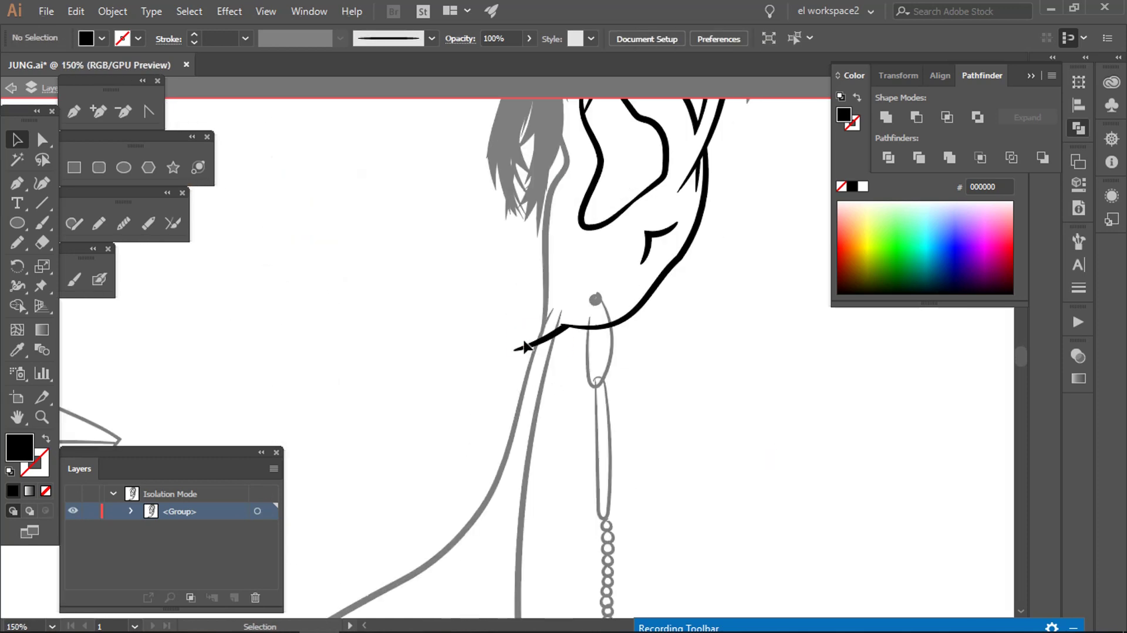
double_click(650, 418)
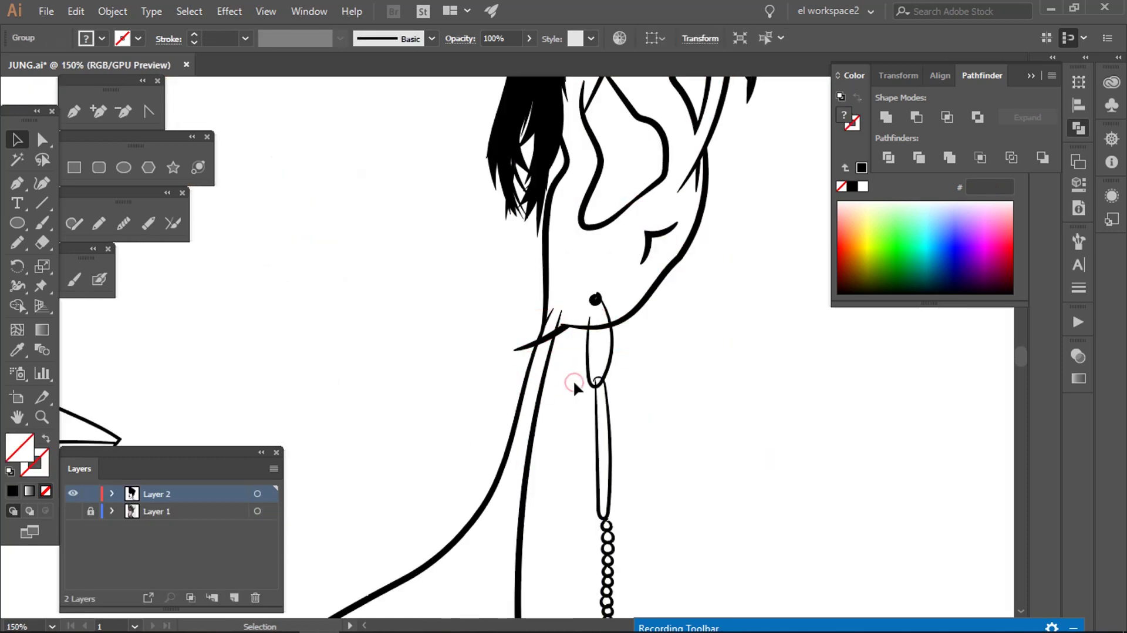
Step: Select the overlapping ear pieces where the earlobe meets the neck line
click(575, 329)
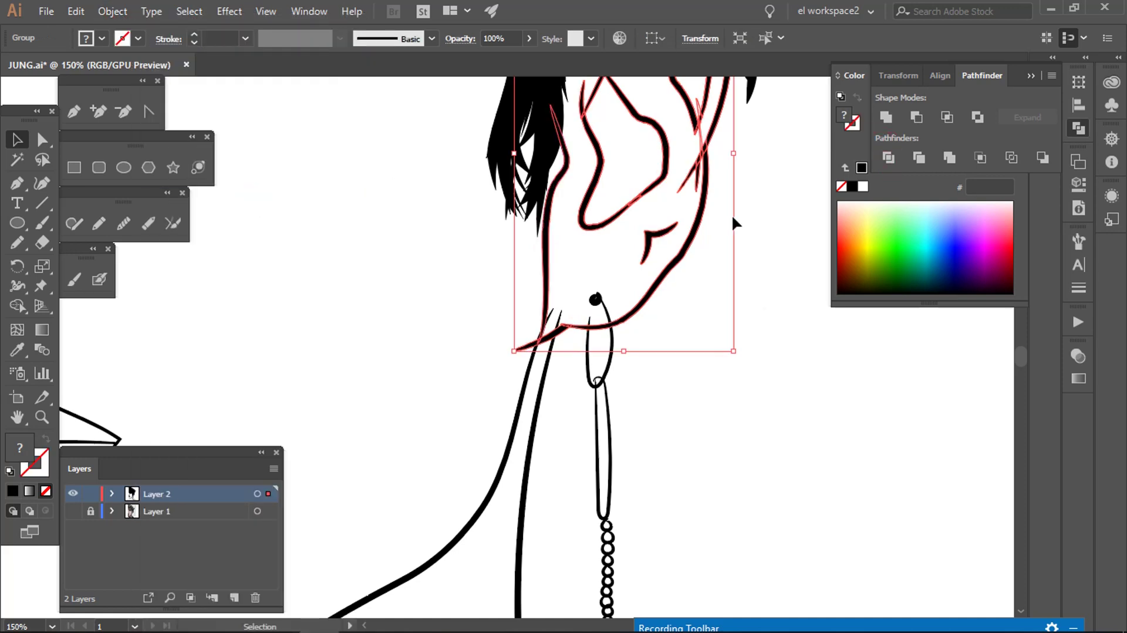
double_click(705, 140)
drag(514, 347, 568, 323)
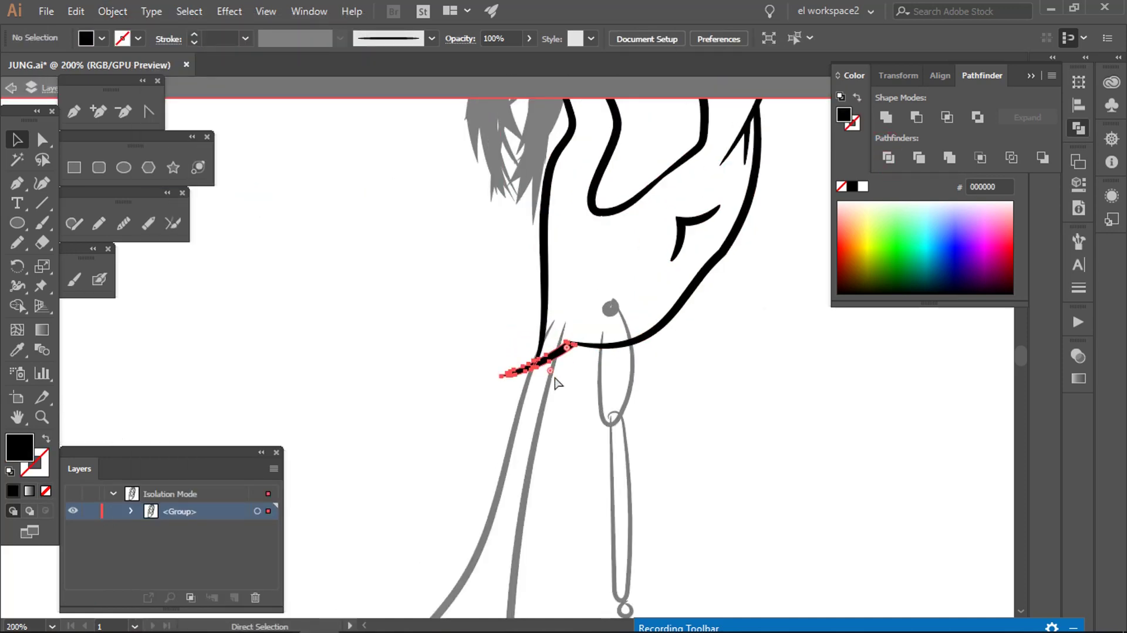
scroll(558, 331, up, 3)
scroll(555, 352, down, 5)
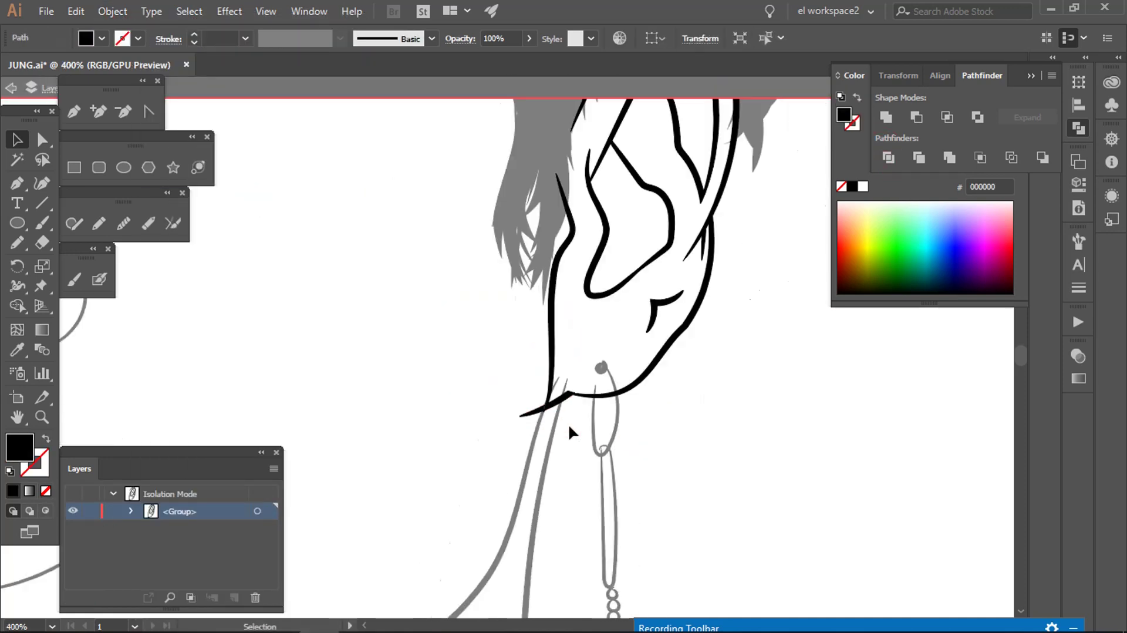
key(Escape)
Step: Trim the earlobe stroke at the neck junction and return to all artwork
double_click(563, 393)
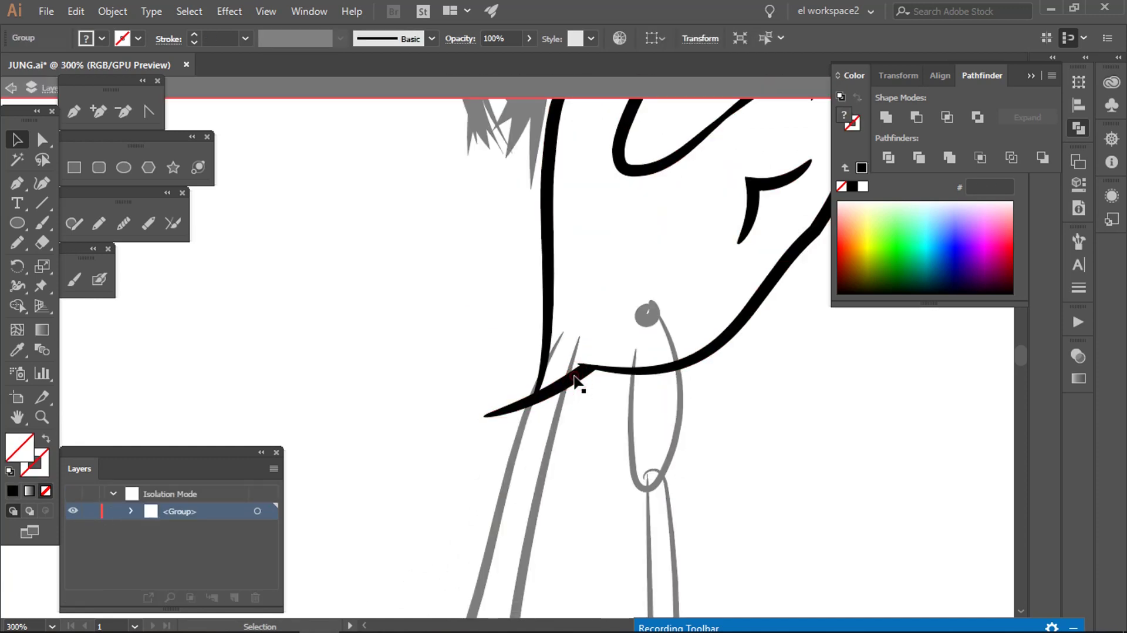
click(584, 390)
double_click(583, 375)
double_click(594, 434)
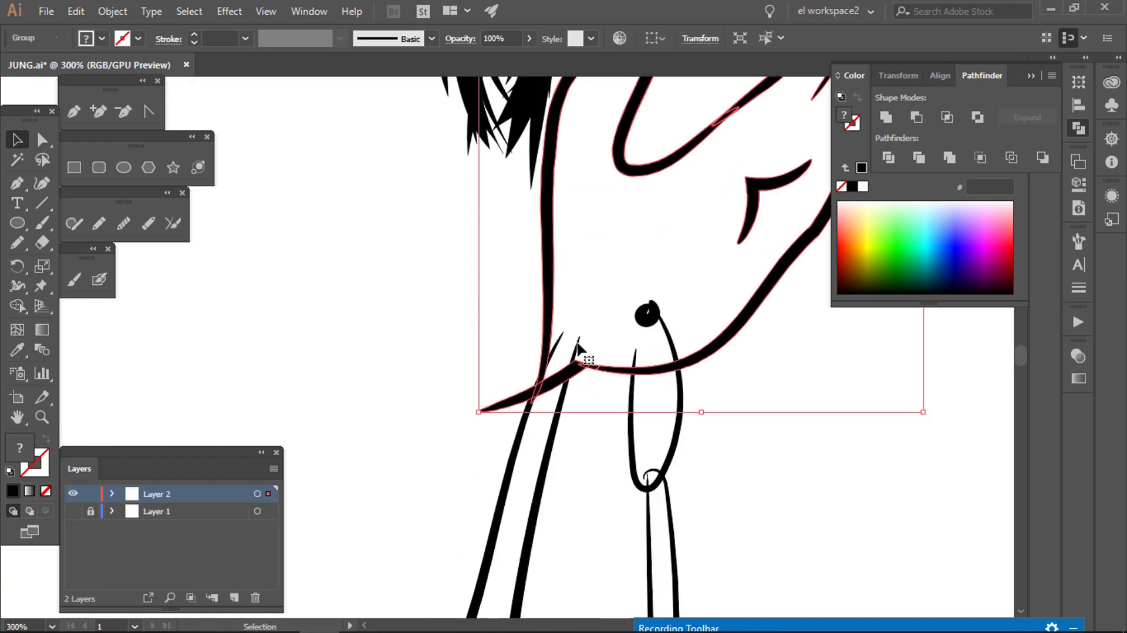
scroll(595, 434, up, 2)
double_click(528, 461)
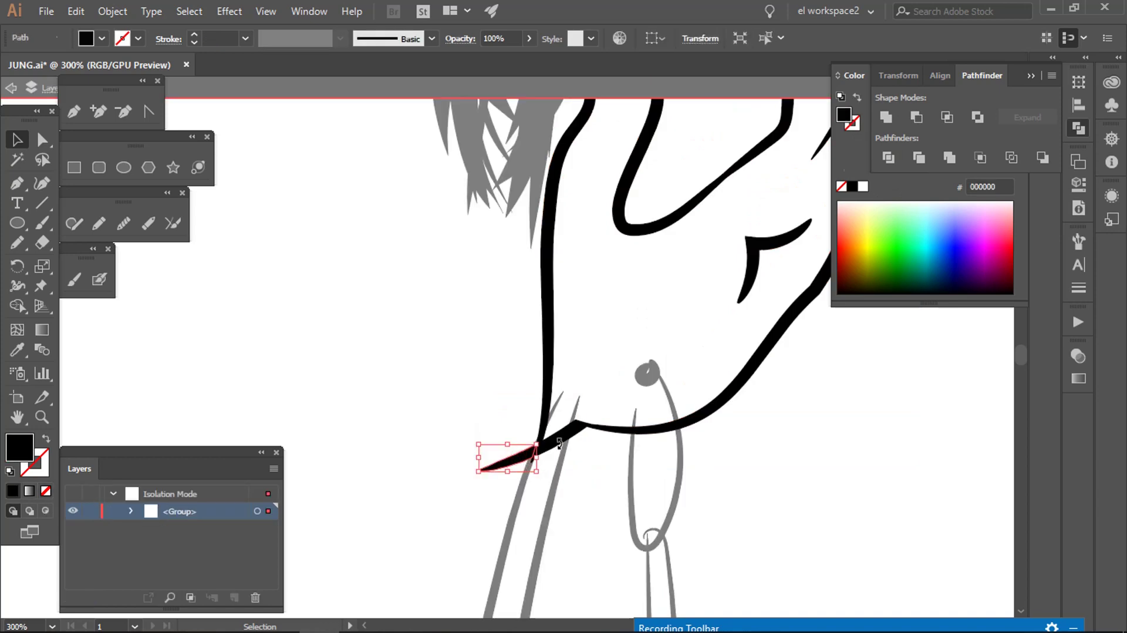
scroll(599, 453, up, 1)
scroll(646, 437, up, 4)
double_click(697, 461)
scroll(697, 460, down, 5)
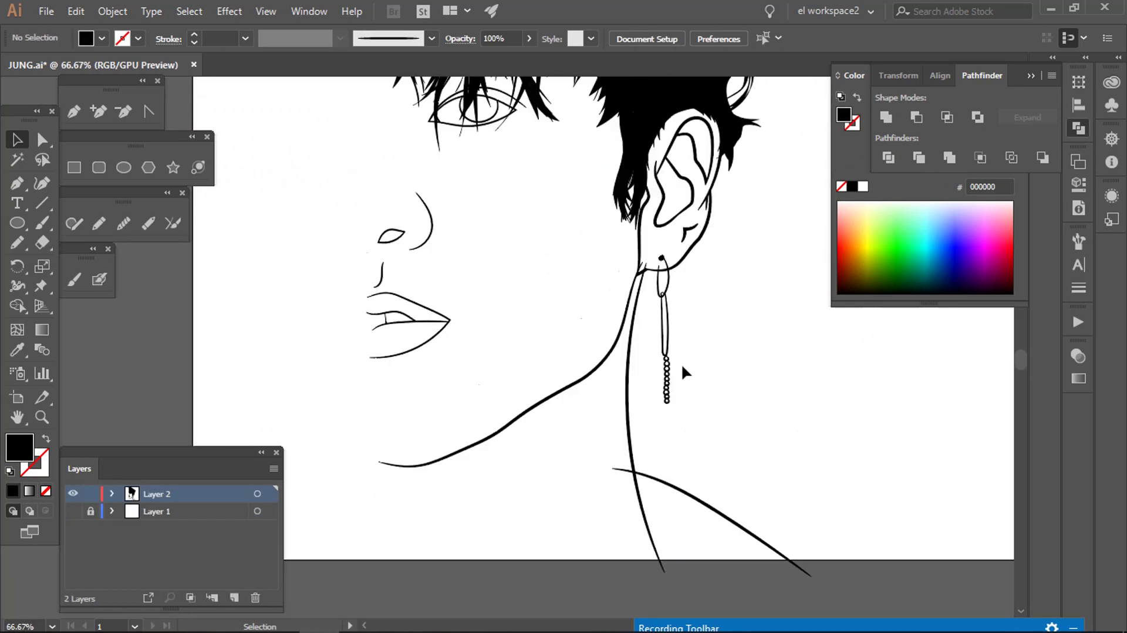
Step: Expand the earring path into filled shapes
click(663, 376)
click(112, 11)
click(214, 196)
click(752, 385)
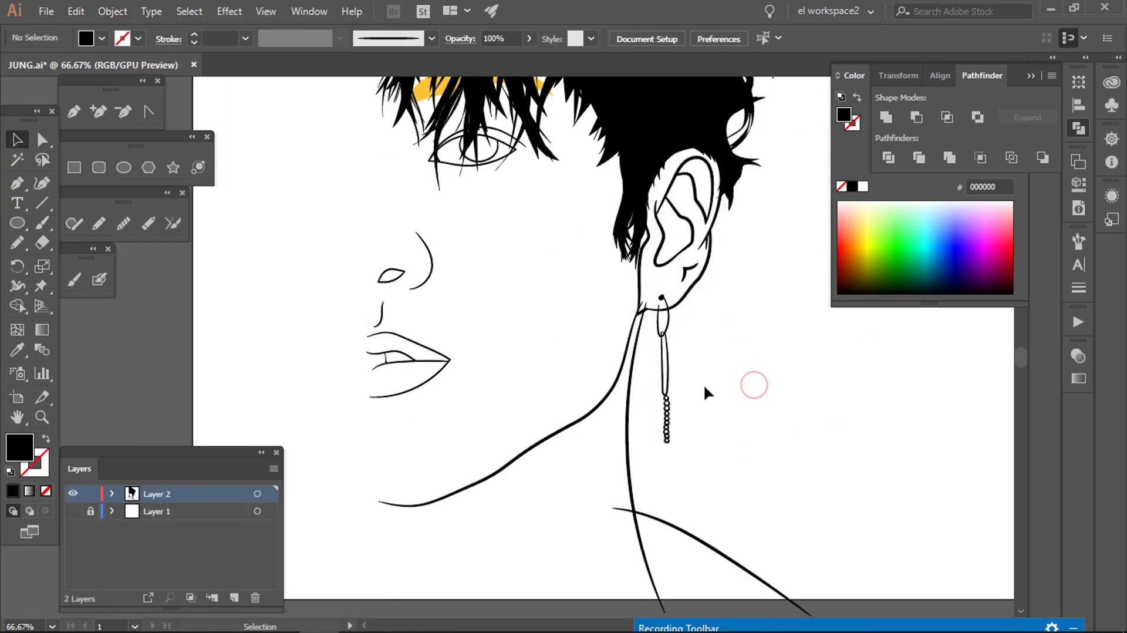
scroll(649, 442, up, 2)
scroll(659, 352, up, 2)
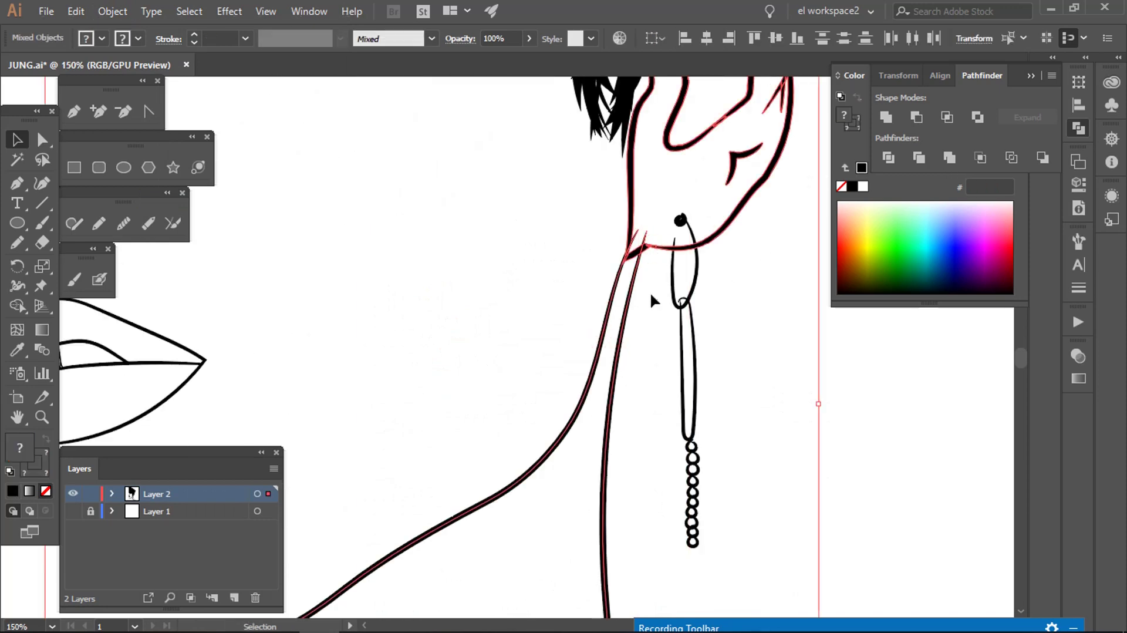
Step: Expand the ear and neck line group into filled shapes
click(668, 235)
click(112, 12)
click(218, 201)
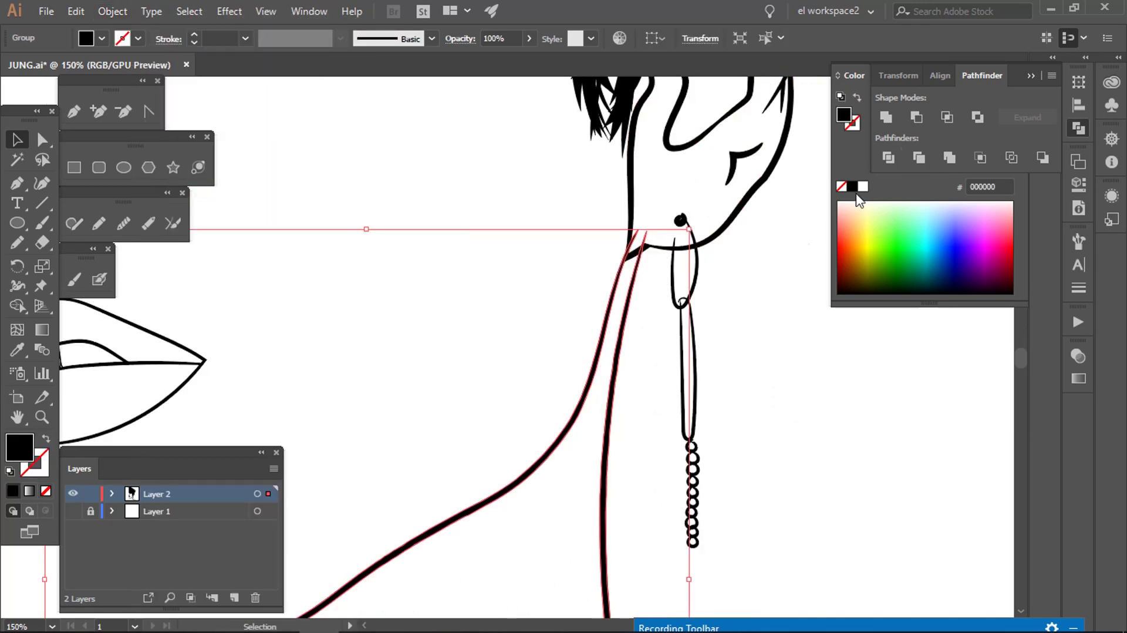
click(794, 229)
scroll(645, 293, down, 1)
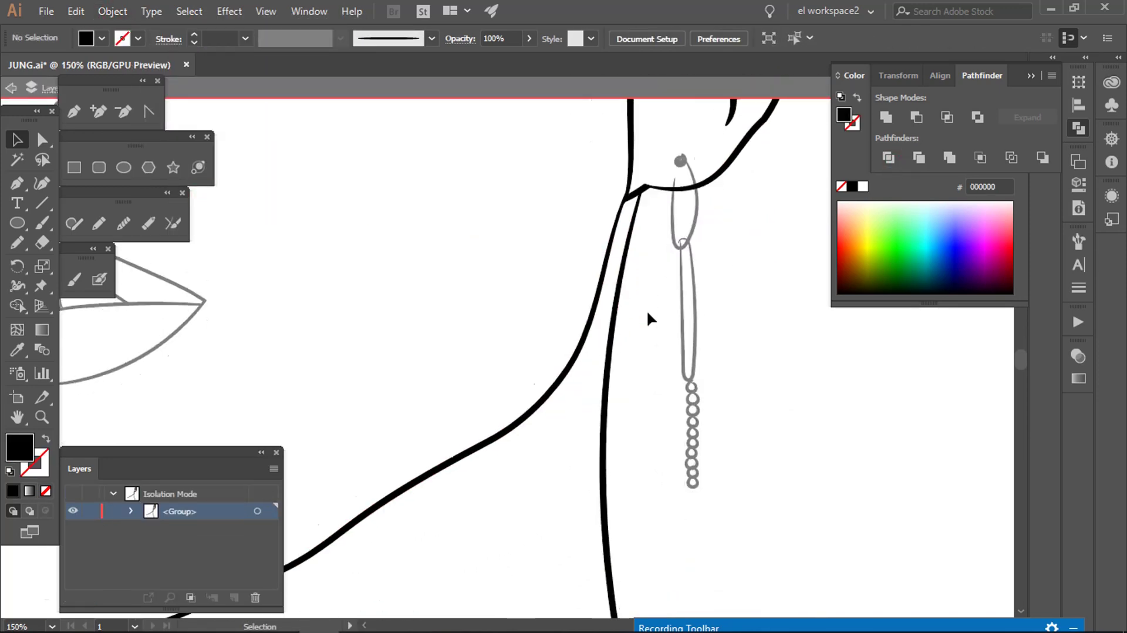
scroll(647, 316, down, 5)
Step: Expand the shoulder and neck strokes into filled shapes
click(657, 375)
key(ctrl+a)
scroll(631, 311, down, 2)
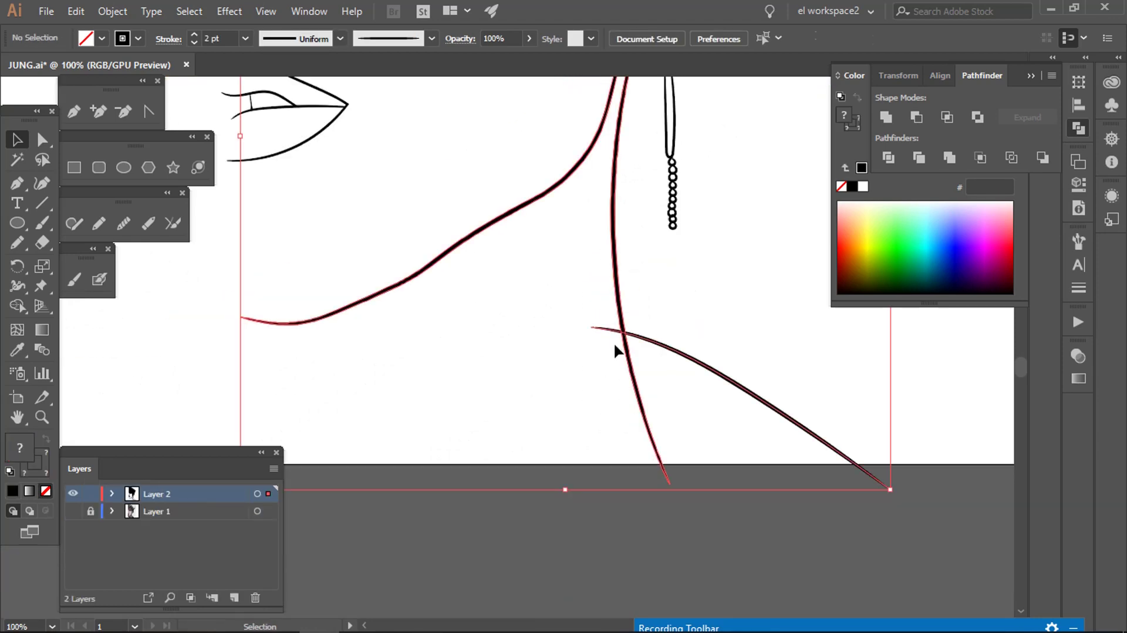
click(112, 11)
click(221, 196)
double_click(611, 335)
key(Escape)
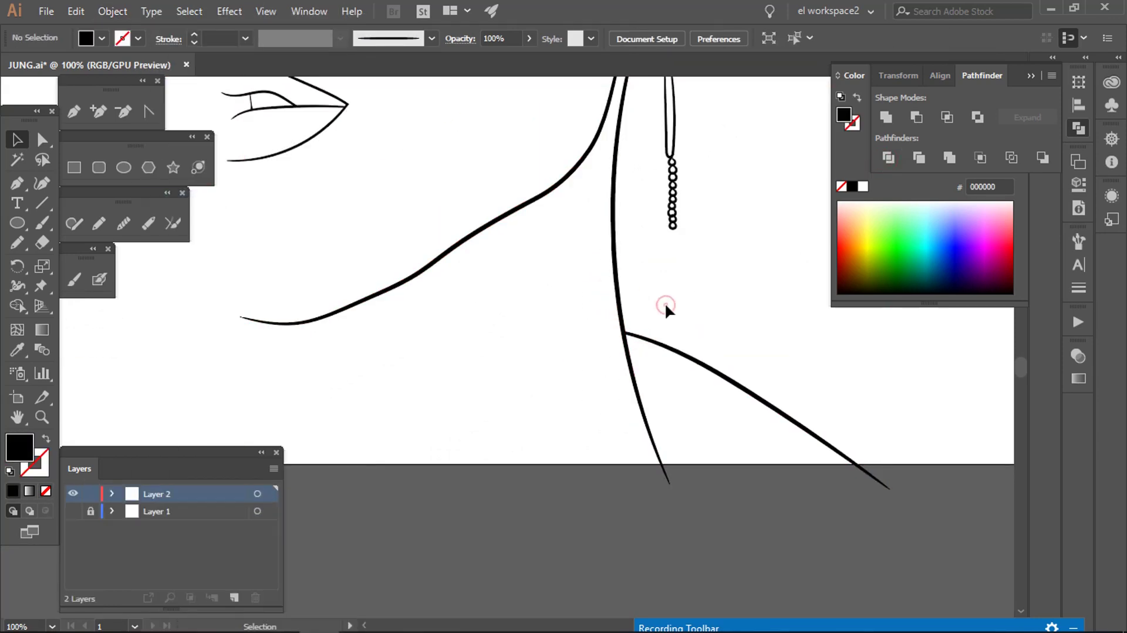
Step: Zoom in on the hair and eye and select the yellow hair shapes
key(ctrl+0)
scroll(350, 257, up, 5)
click(350, 257)
click(113, 12)
Step: Expand the yellow hair shapes, then unite all selected artwork
click(241, 179)
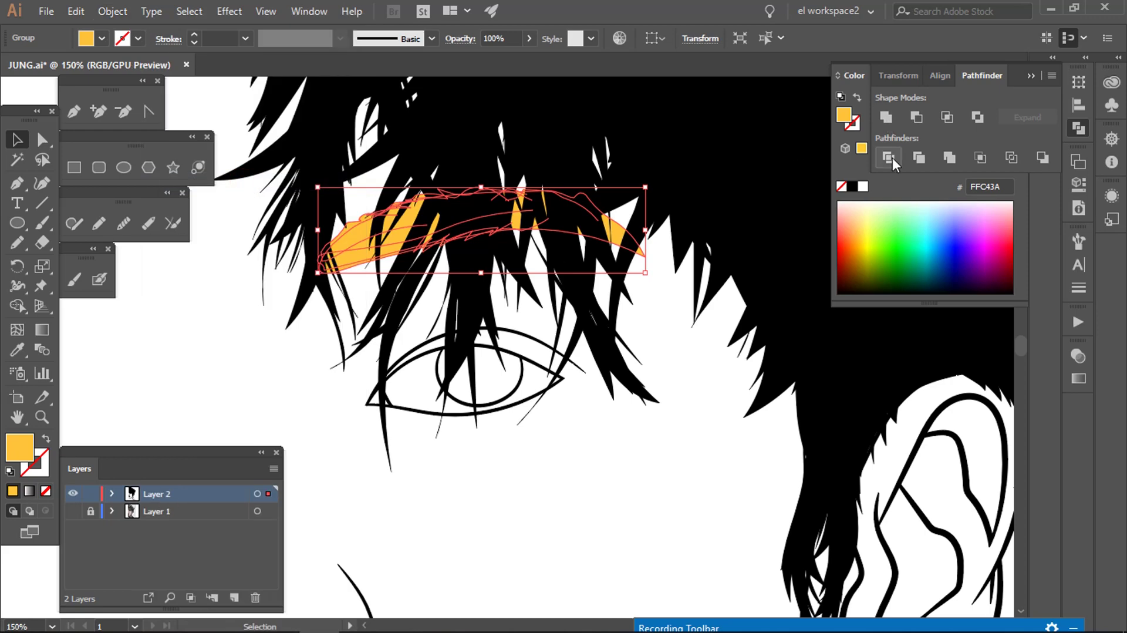
click(683, 398)
scroll(684, 397, down, 4)
key(ctrl+a)
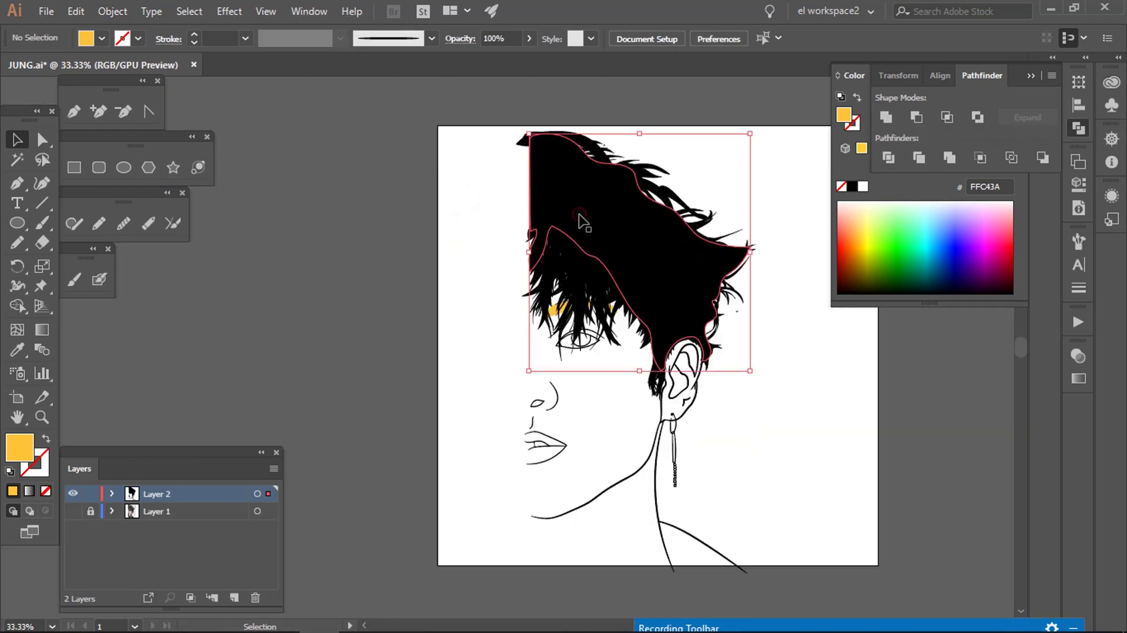
click(112, 11)
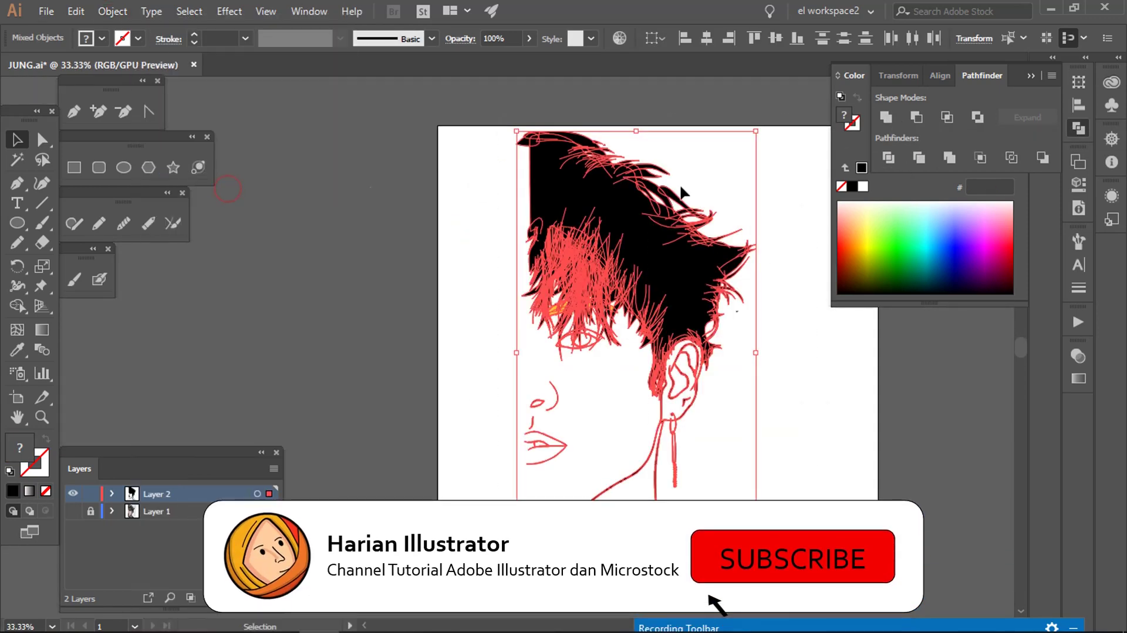
scroll(764, 235, up, 1)
click(886, 116)
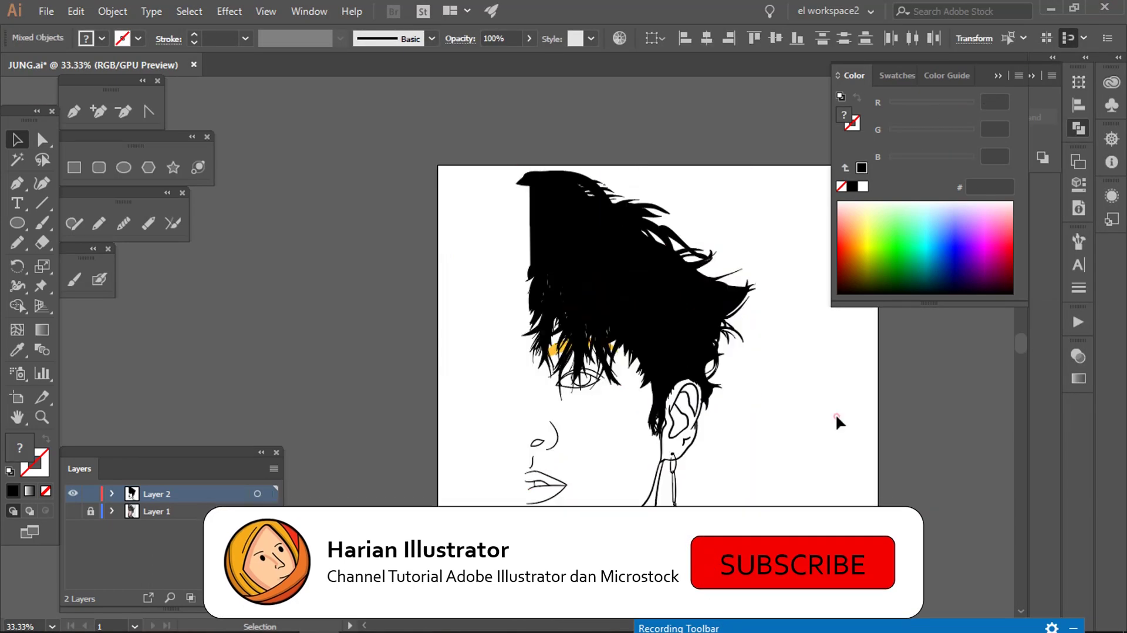
Step: Apply a Pathfinder shape-combining option to the black hair shape
click(610, 364)
click(554, 213)
click(1045, 131)
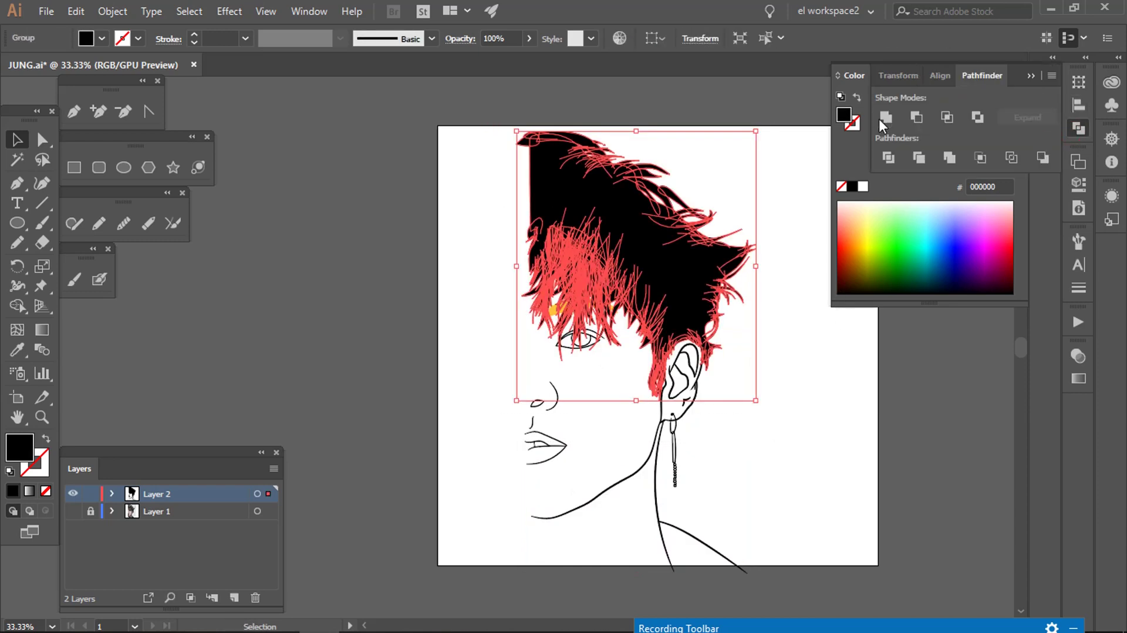
click(787, 369)
click(758, 355)
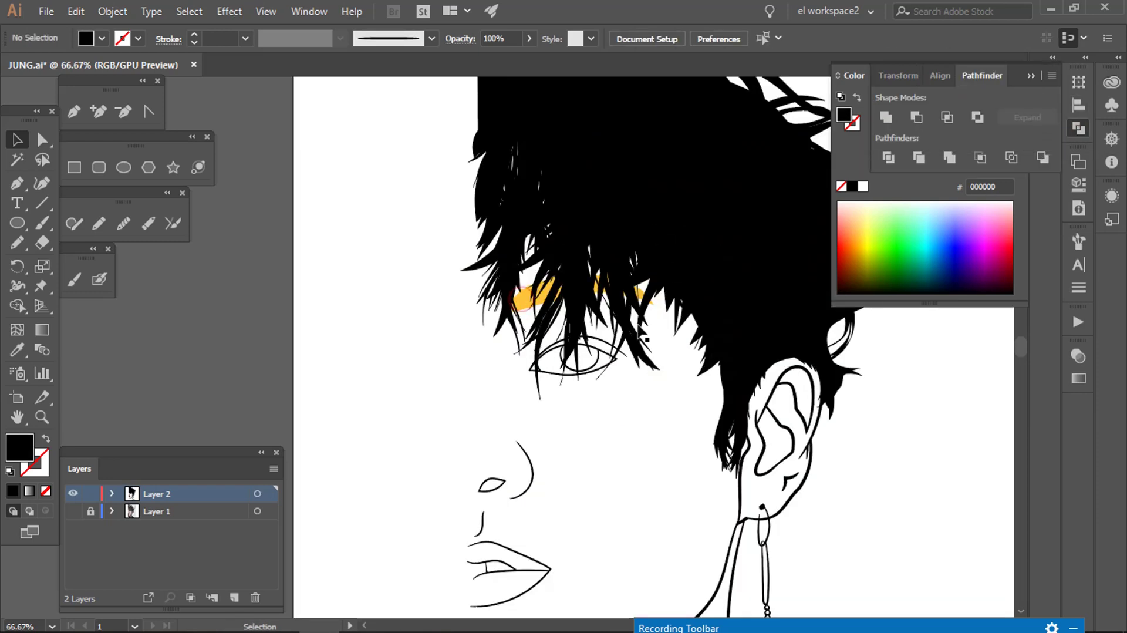
click(112, 11)
Step: Unite the orange highlight shapes above the eye into one path
click(590, 324)
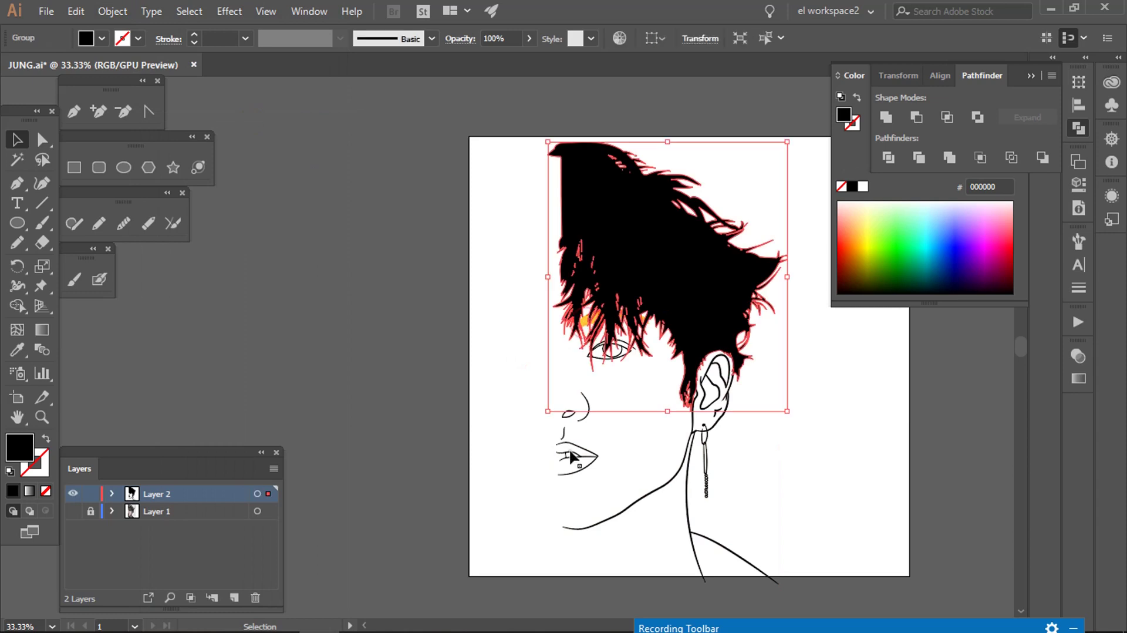
scroll(590, 324, up, 3)
click(590, 325)
click(884, 118)
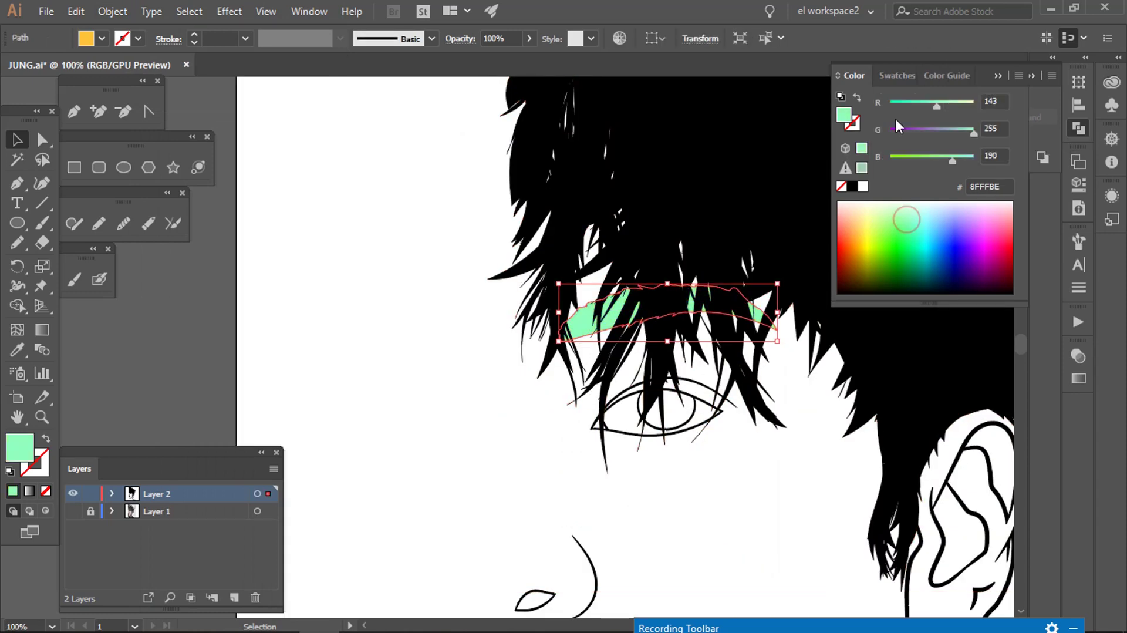
Step: Recolour the merged highlight near-black by dragging its RGB sliders toward 0
click(887, 75)
click(958, 150)
click(849, 76)
drag(907, 106, 894, 130)
drag(898, 160, 893, 161)
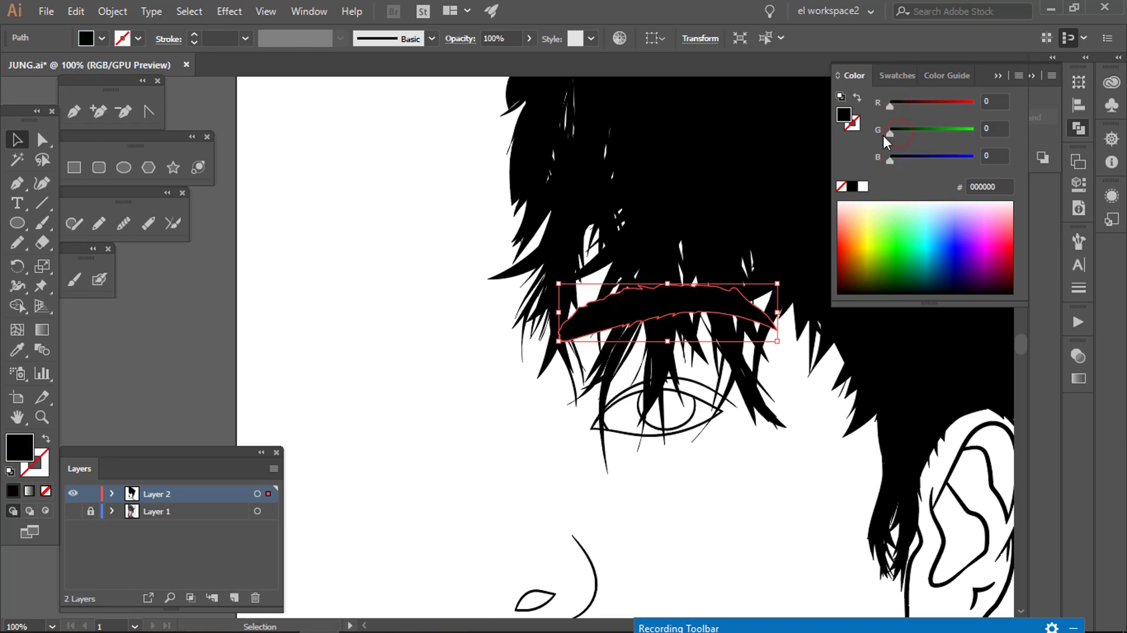
key(ctrl+shift+a)
scroll(737, 415, down, 3)
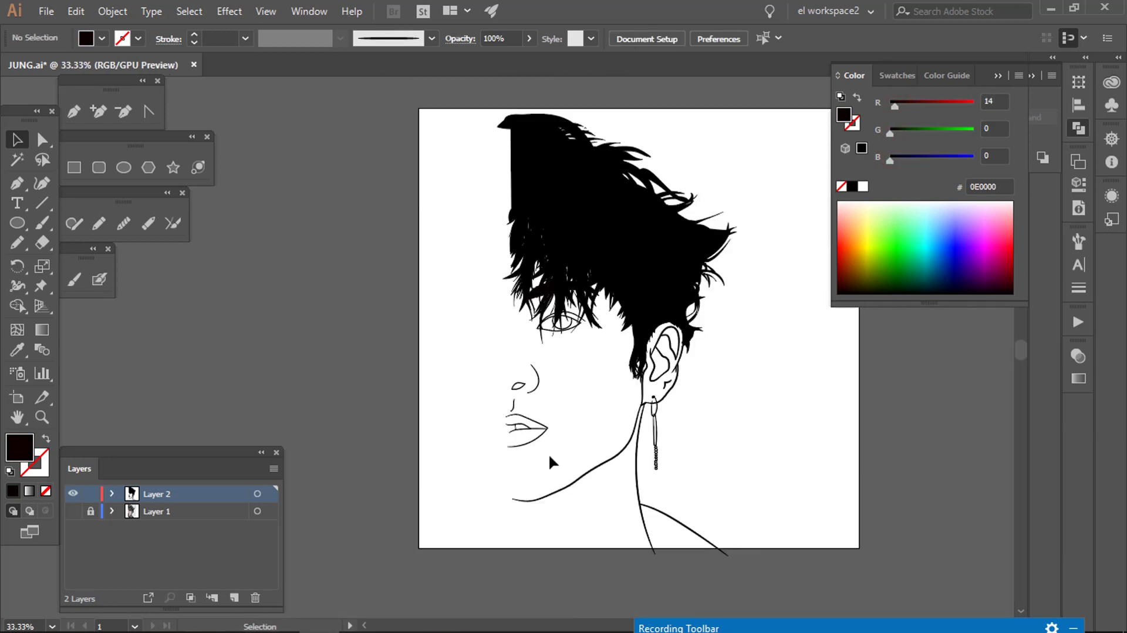
scroll(549, 453, up, 2)
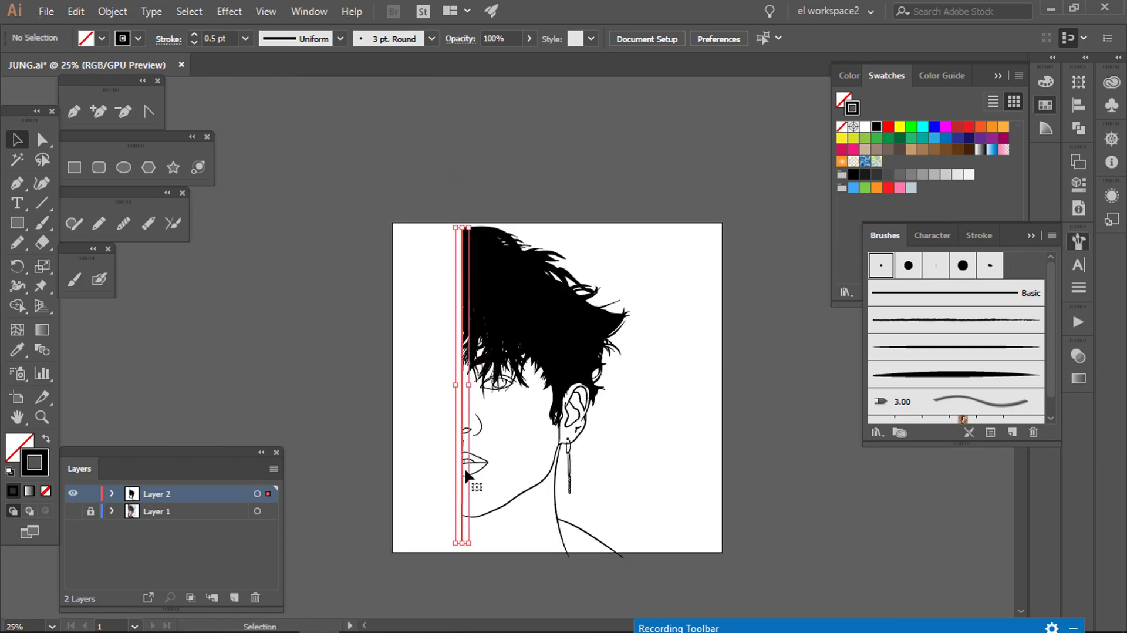
Step: Expand the bottom line of the line art into an outlined shape
drag(490, 579, 704, 297)
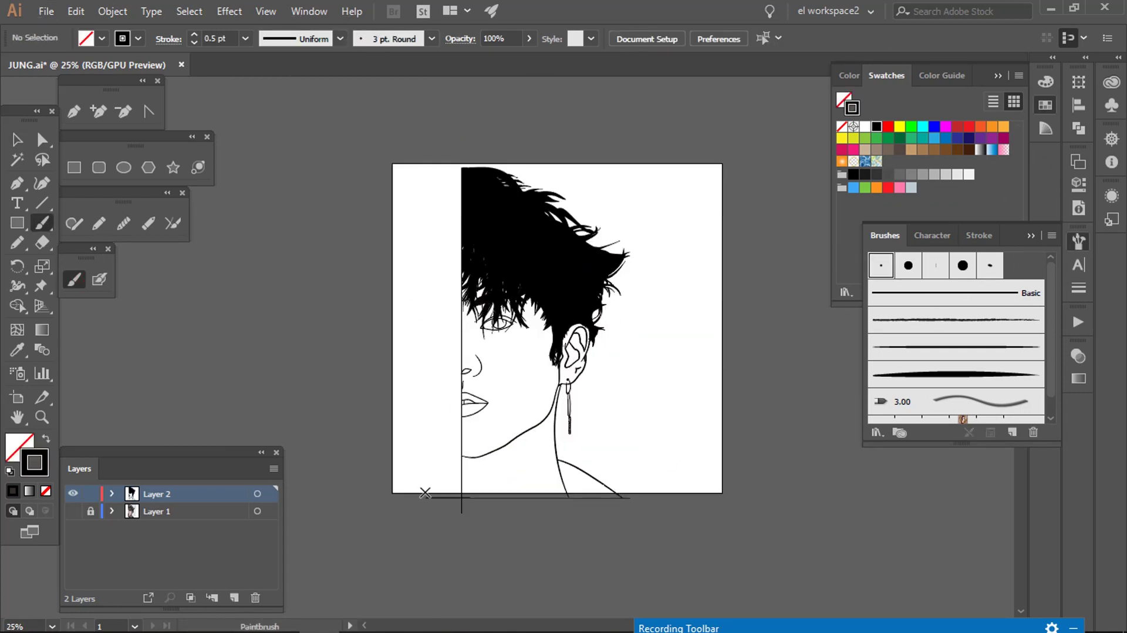
drag(485, 544, 722, 311)
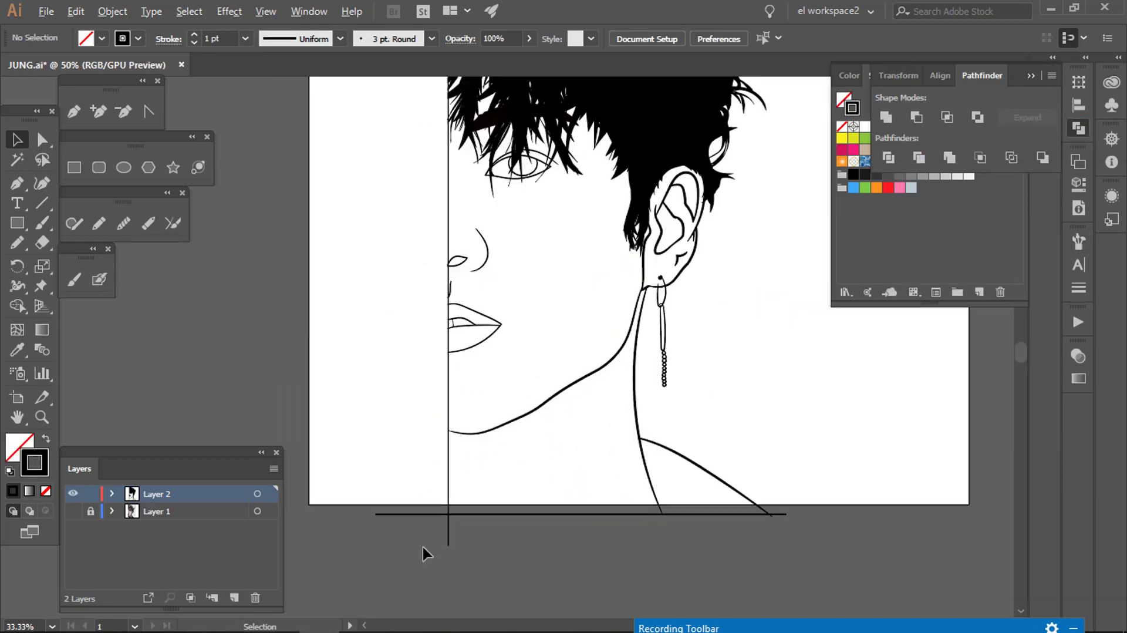
click(443, 535)
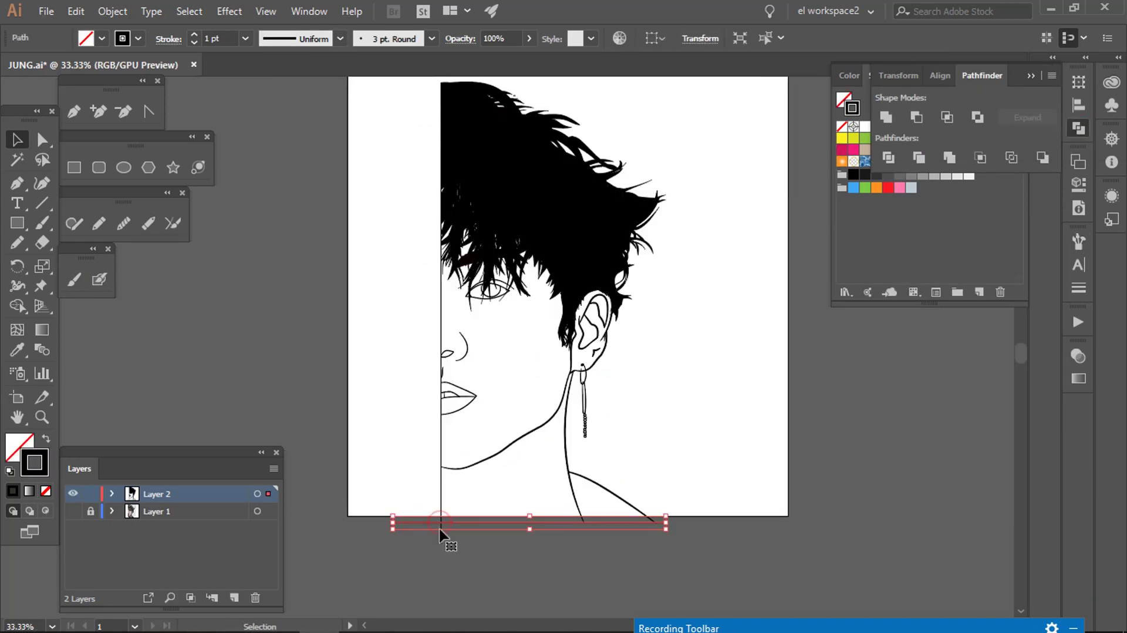
click(112, 11)
click(241, 191)
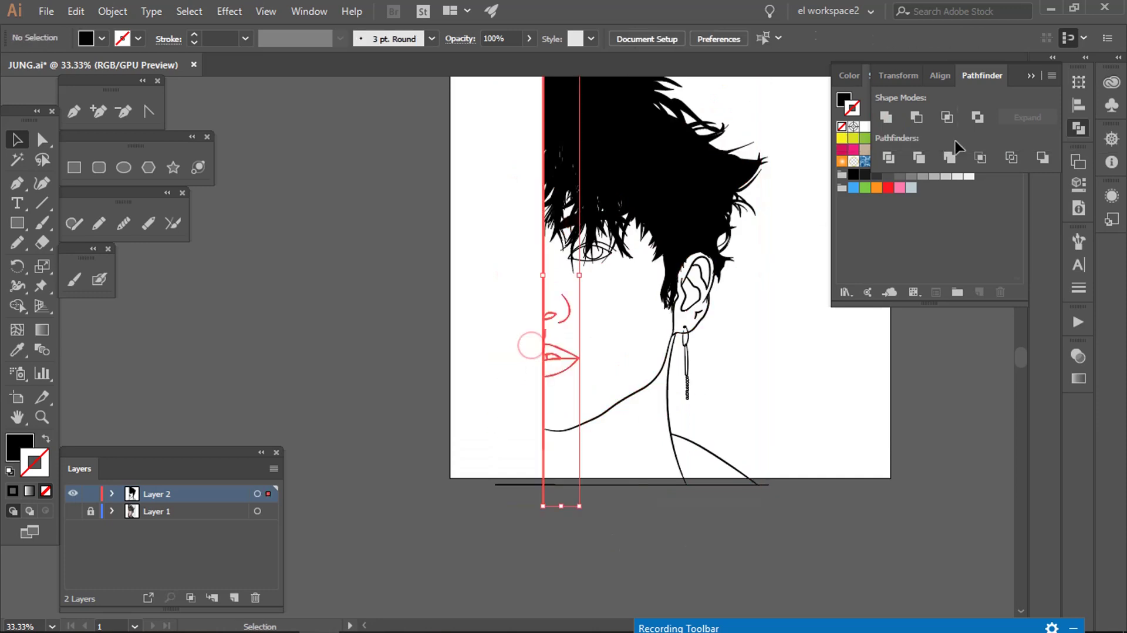
Step: Try the Eraser on the line art, then reselect the whole line-art group
key(ctrl+a)
key(shift+e)
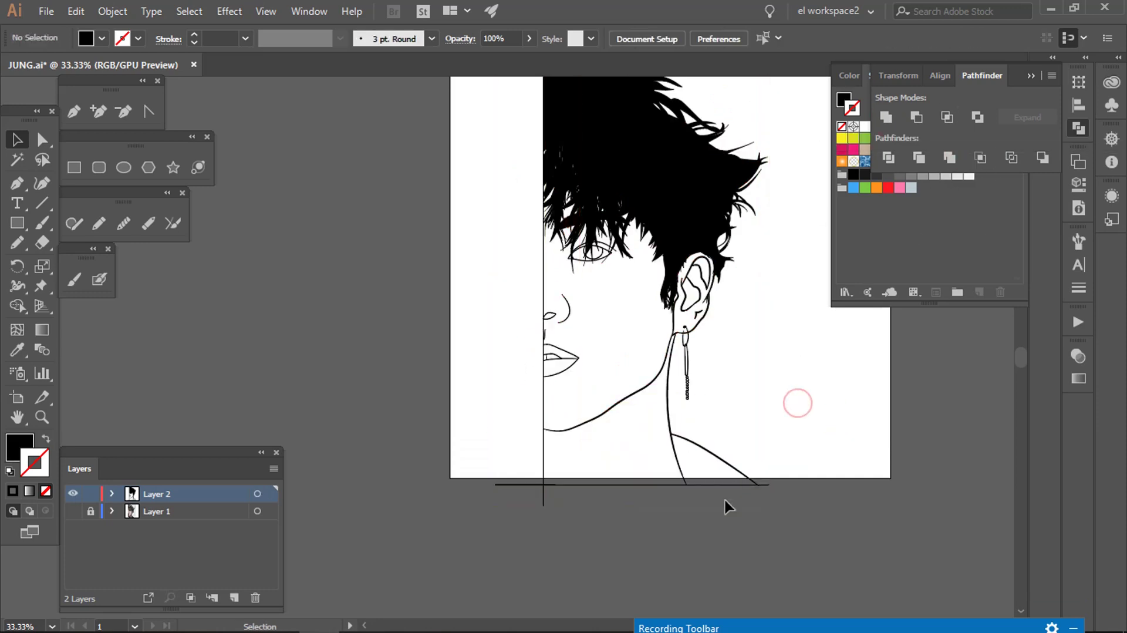
scroll(767, 508, up, 2)
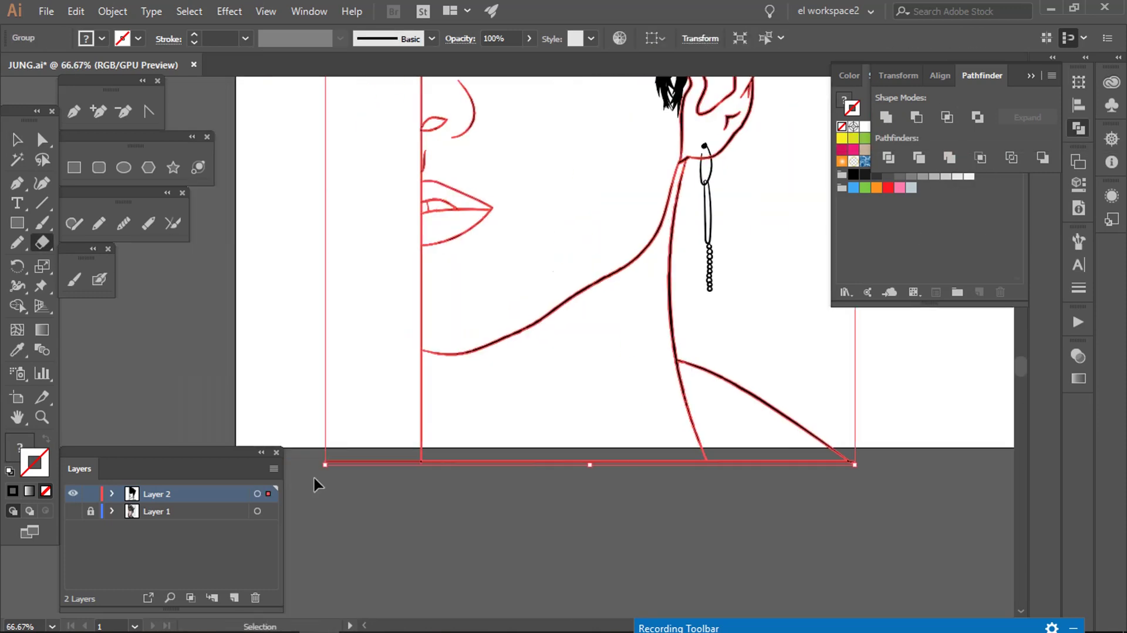
key(ctrl+minus)
key(v)
click(641, 301)
click(523, 222)
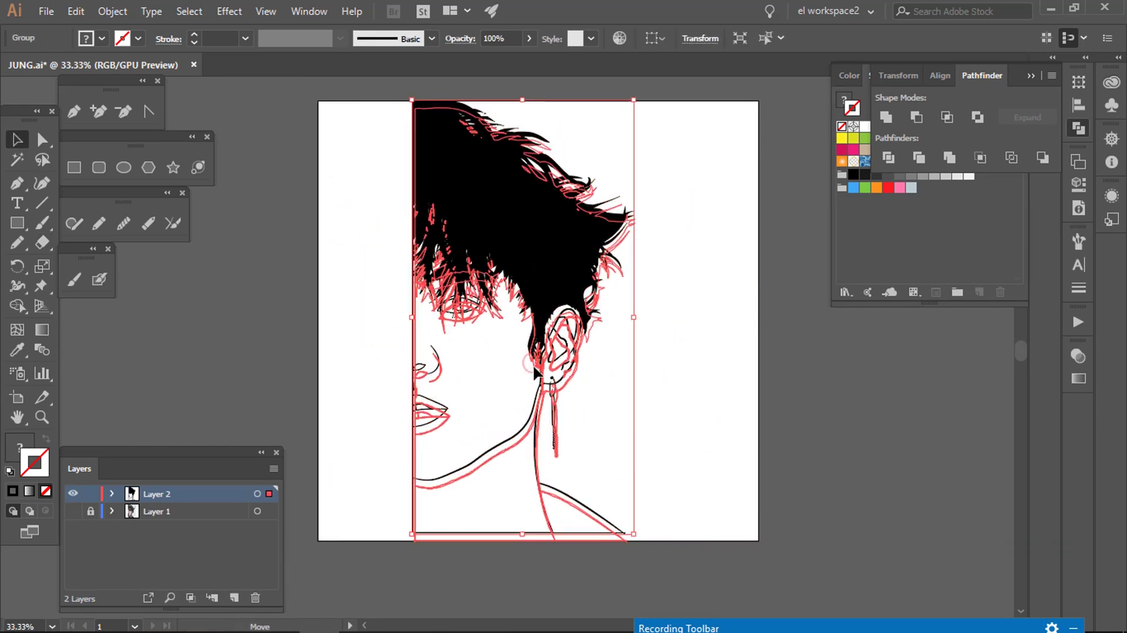
click(686, 556)
Step: Draw a rectangle filled with a light Skintones swatch and send it behind the line art
scroll(441, 400, up, 1)
scroll(442, 404, up, 2)
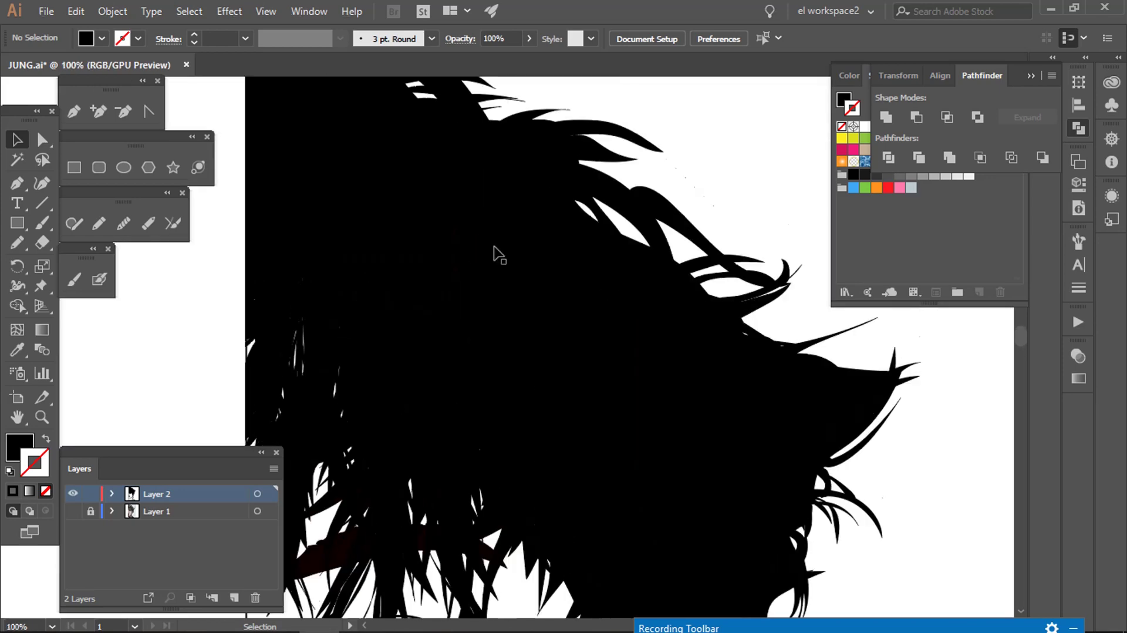
scroll(462, 402, down, 4)
drag(606, 594, 619, 605)
click(886, 76)
click(845, 185)
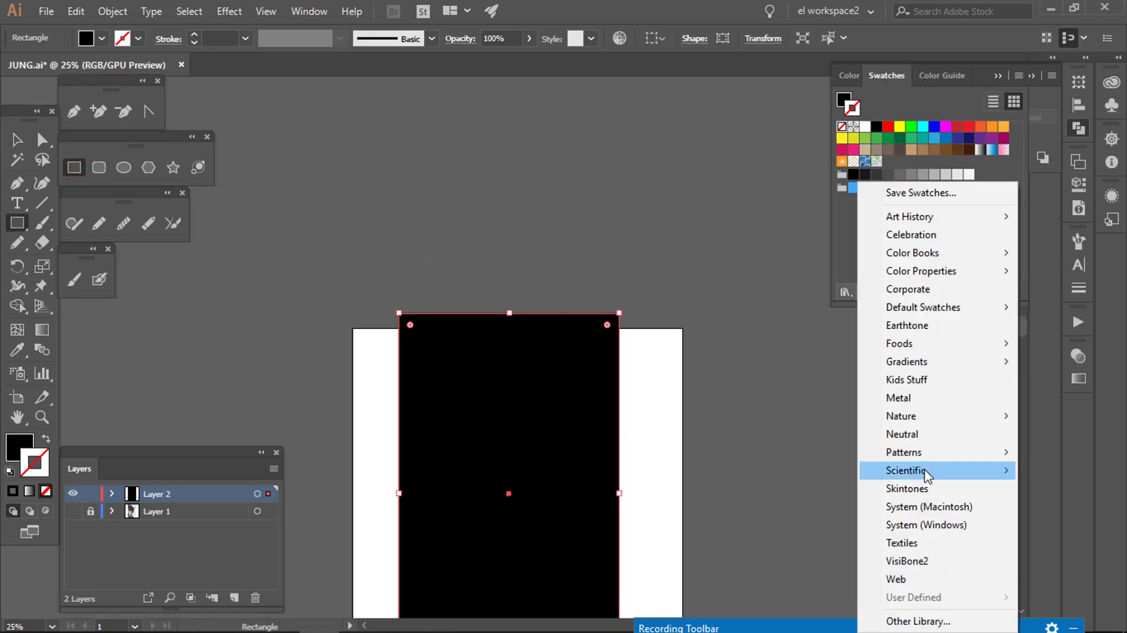
click(922, 488)
click(907, 317)
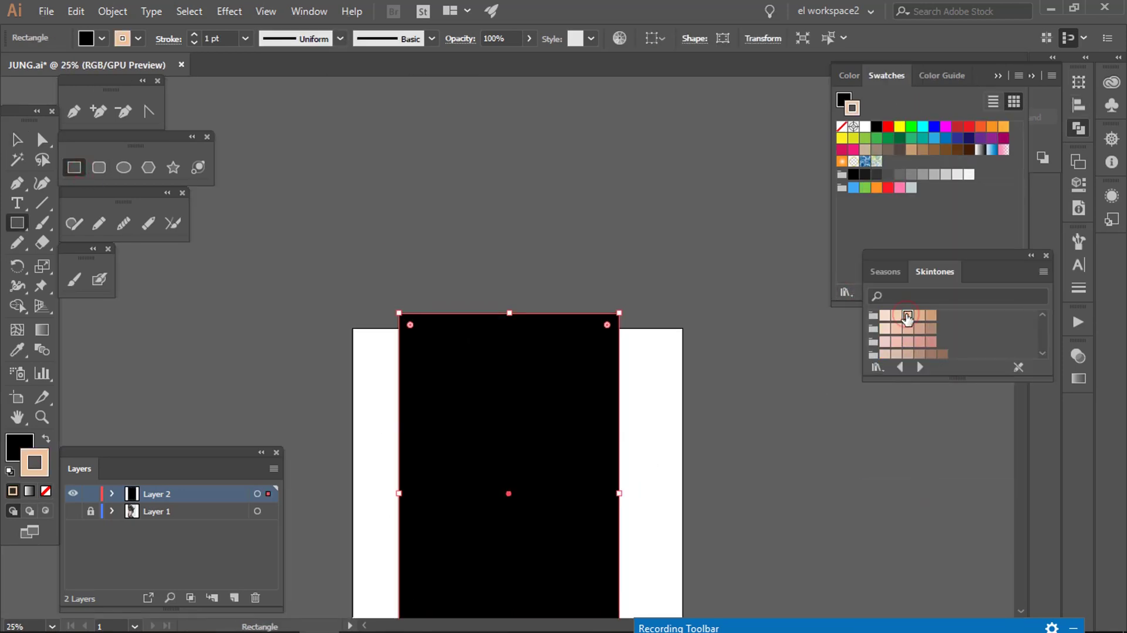
click(849, 108)
scroll(666, 468, down, 3)
key(ctrl+shift+bracketleft)
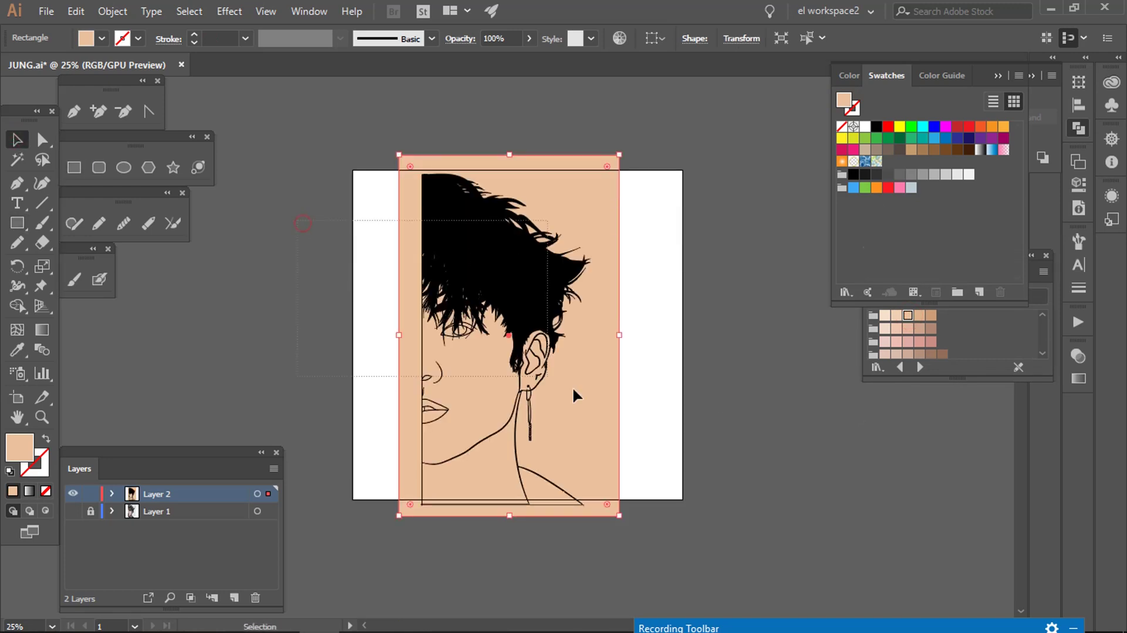
Step: Select all artwork and enter the portrait group to edit its parts
key(ctrl+a)
click(1079, 127)
double_click(586, 298)
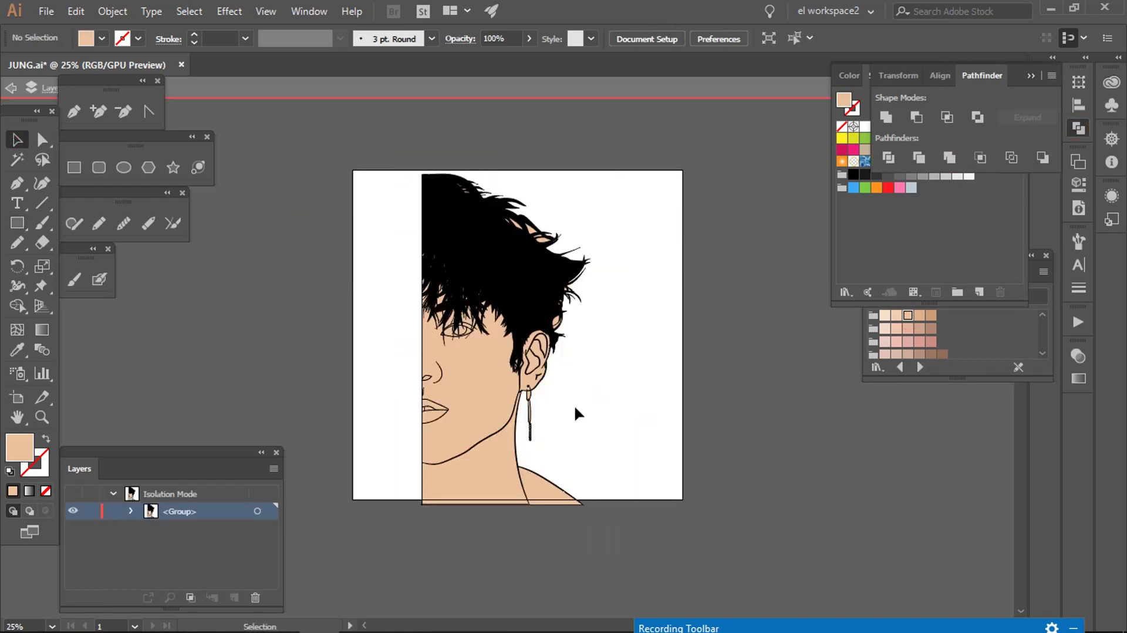
key(ctrl+equal)
key(ctrl+equal)
key(ctrl+equal)
click(557, 314)
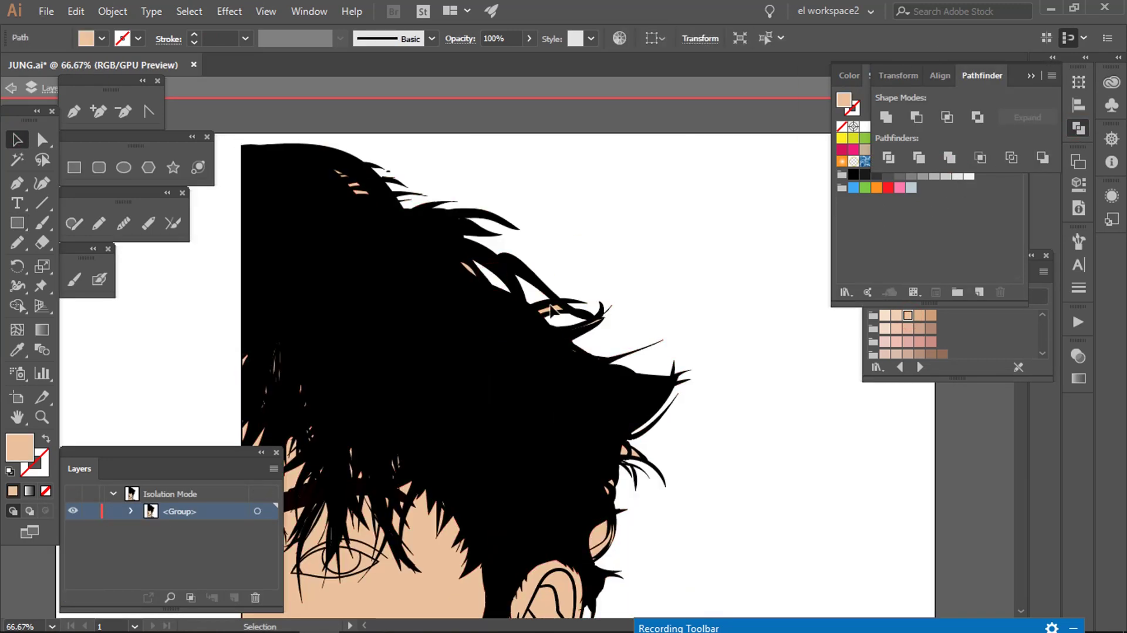
key(ctrl+equal)
key(ctrl+equal)
key(ctrl+equal)
click(653, 404)
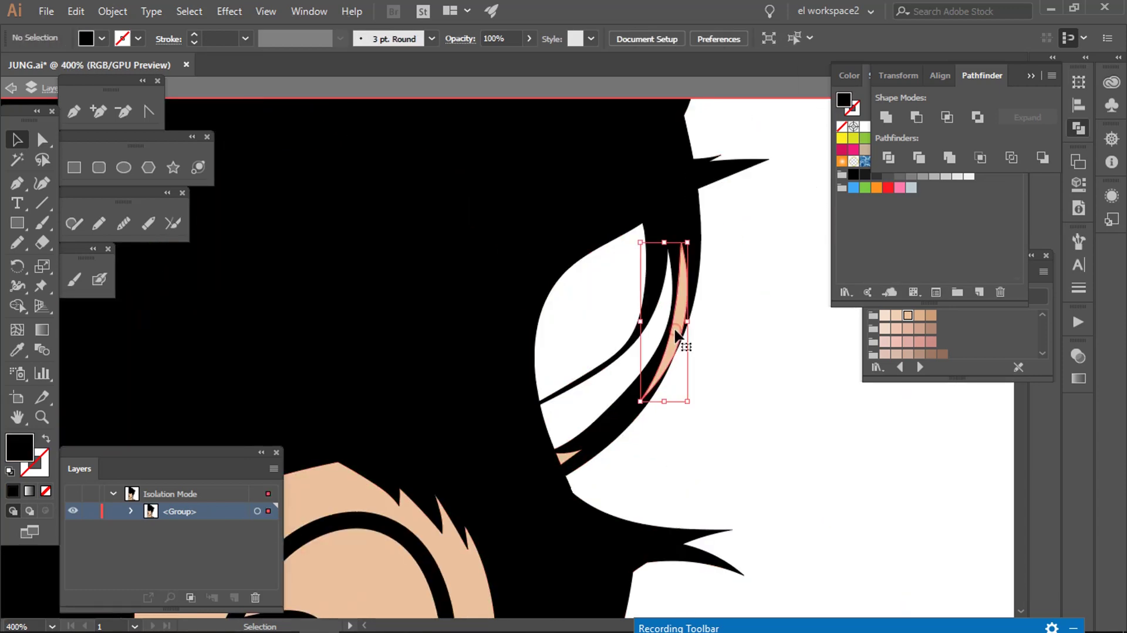
key(ctrl+equal)
key(ctrl+equal)
click(634, 452)
scroll(704, 352, up, 2)
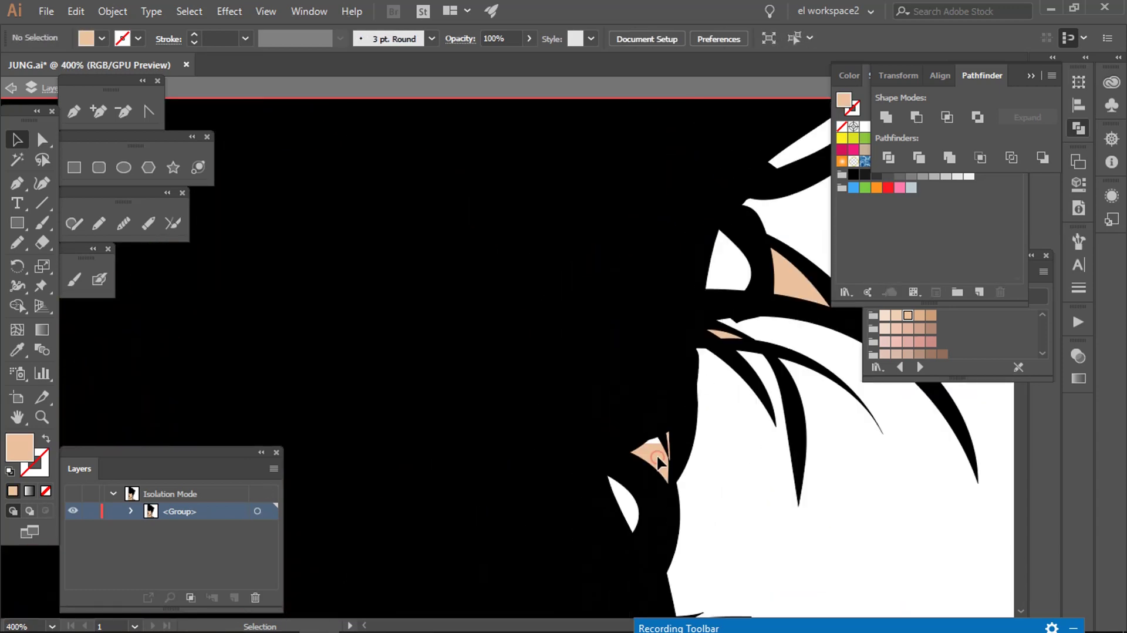
key(ctrl+minus)
key(ctrl+minus)
key(ctrl+minus)
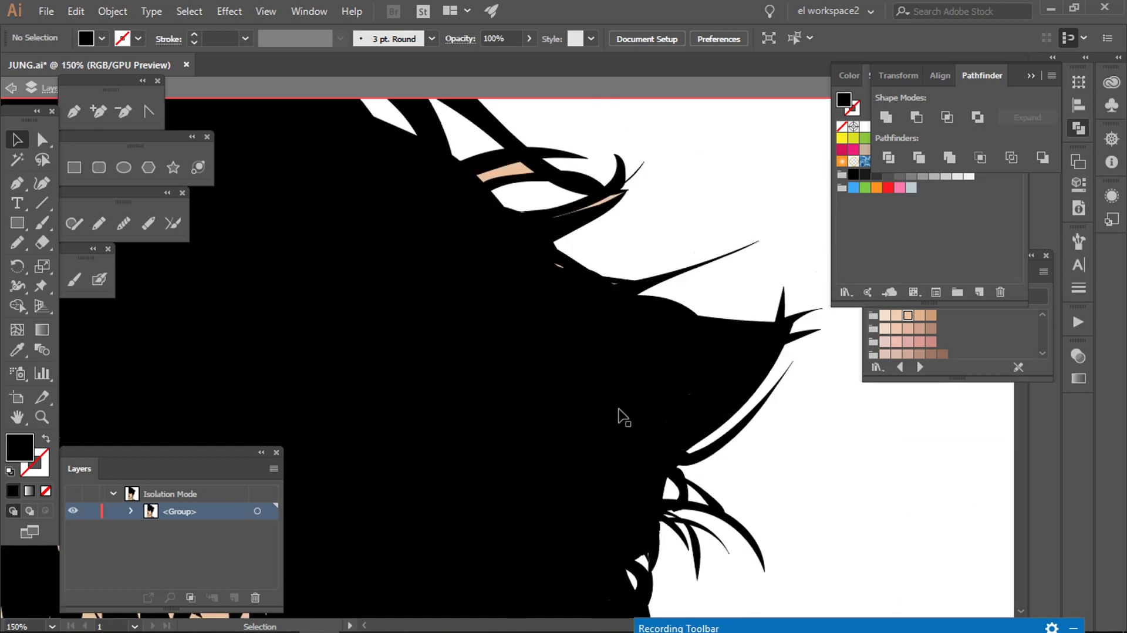
key(ctrl+equal)
key(ctrl+equal)
key(ctrl+equal)
click(599, 339)
key(ctrl+shift+a)
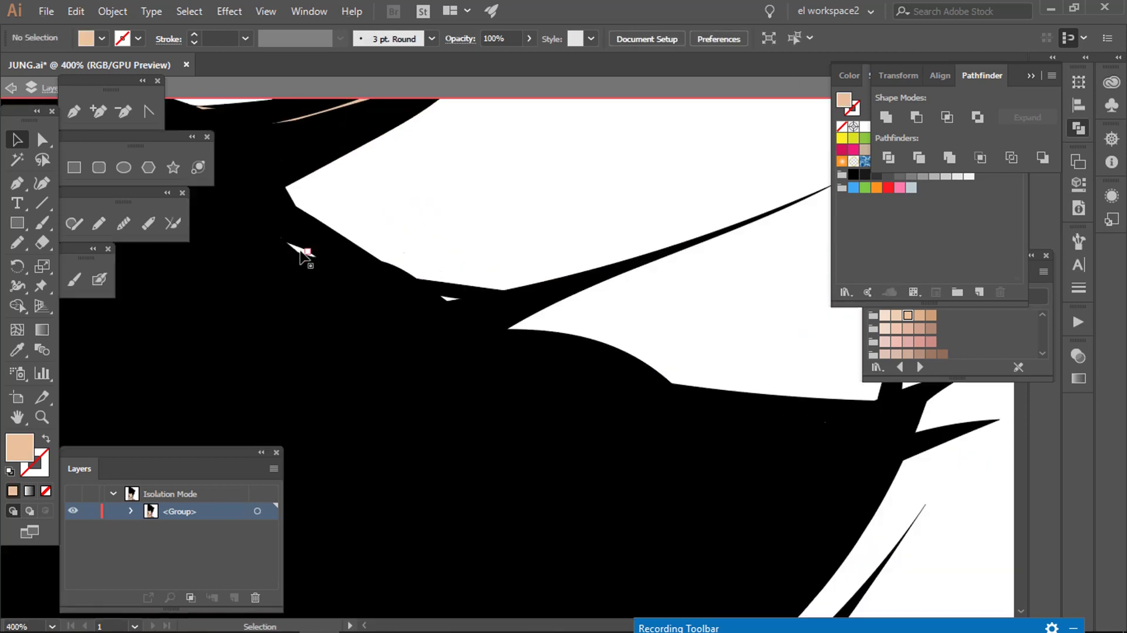
drag(300, 253, 500, 432)
click(616, 261)
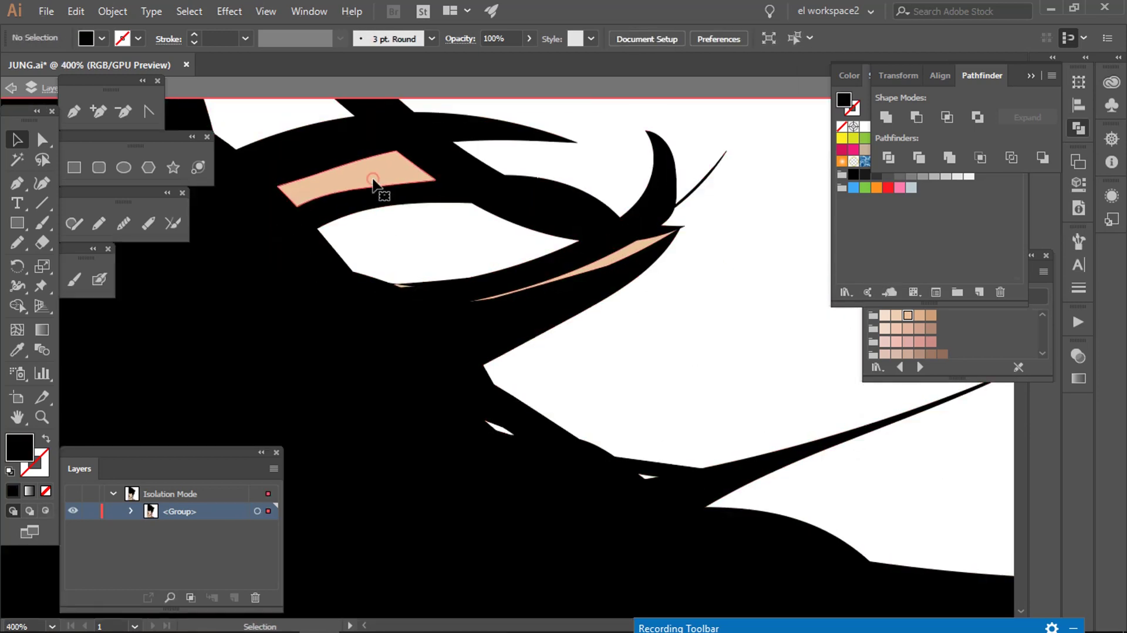
click(587, 264)
scroll(569, 289, up, 5)
scroll(449, 364, left, 3)
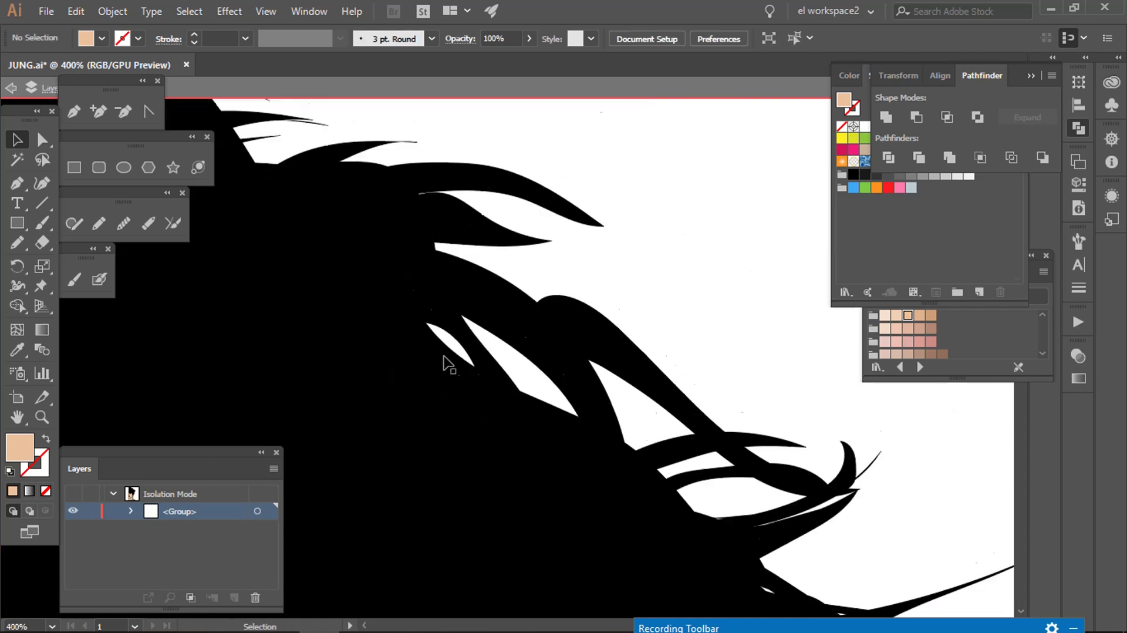
scroll(449, 364, up, 5)
click(305, 176)
click(405, 250)
click(367, 211)
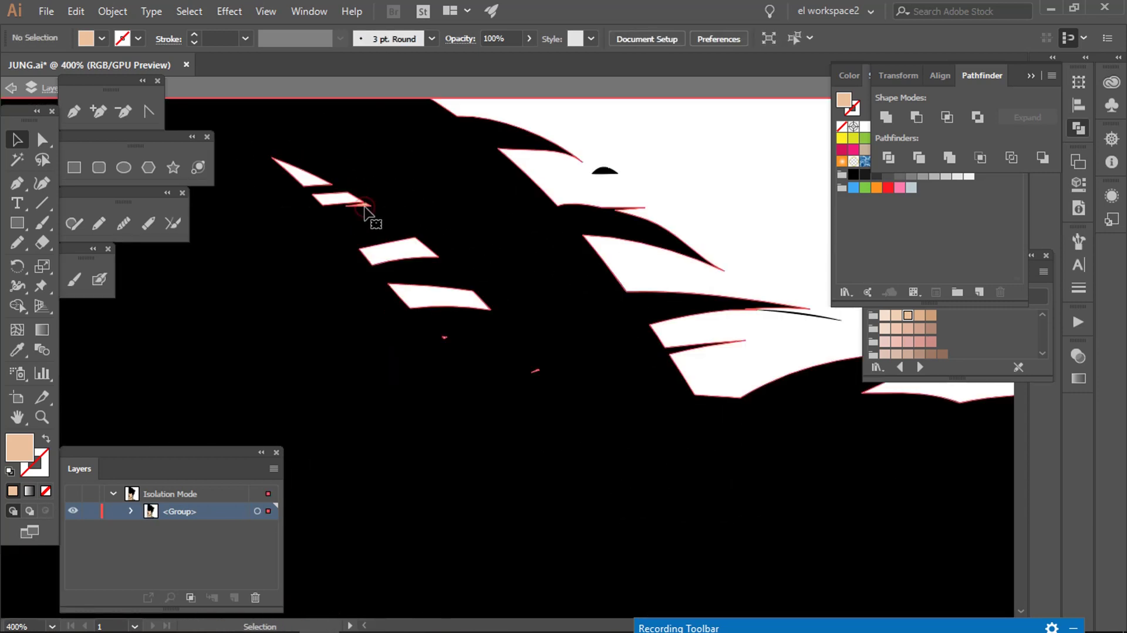
click(616, 144)
drag(443, 296, 546, 379)
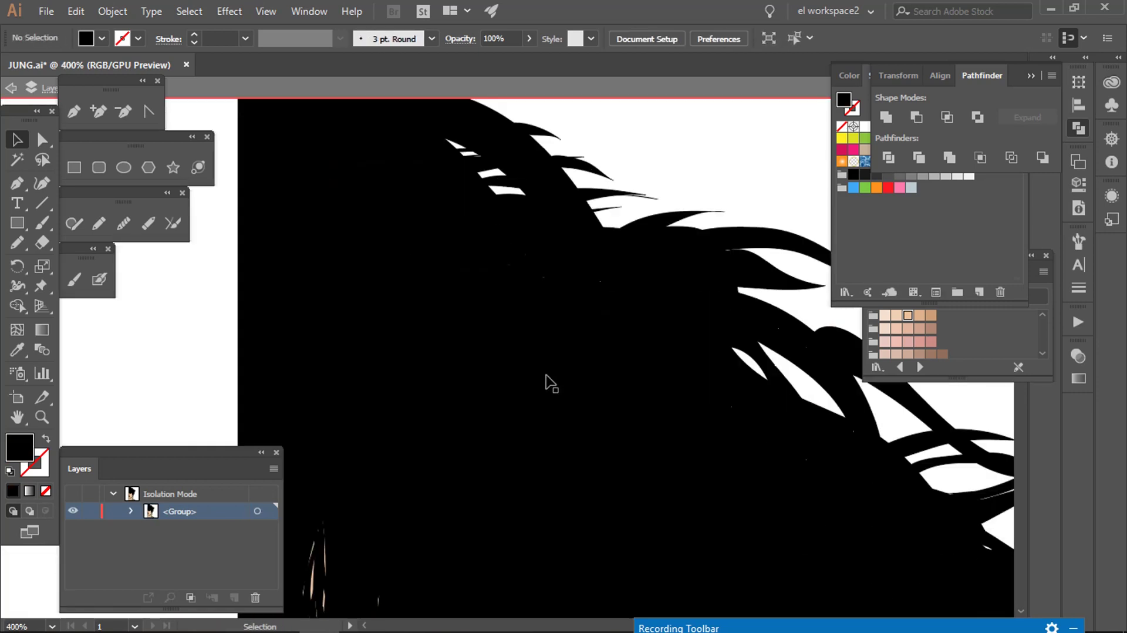
scroll(550, 382, down, 5)
scroll(646, 360, up, 2)
Step: Fill the earring bar with white
click(580, 319)
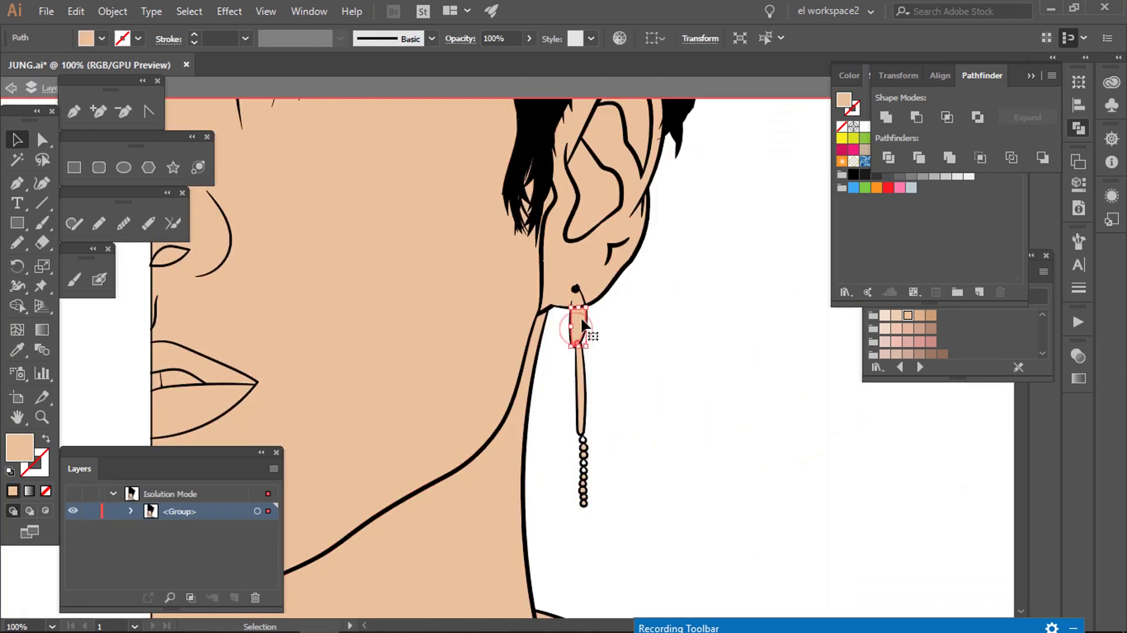
click(589, 399)
scroll(590, 399, up, 3)
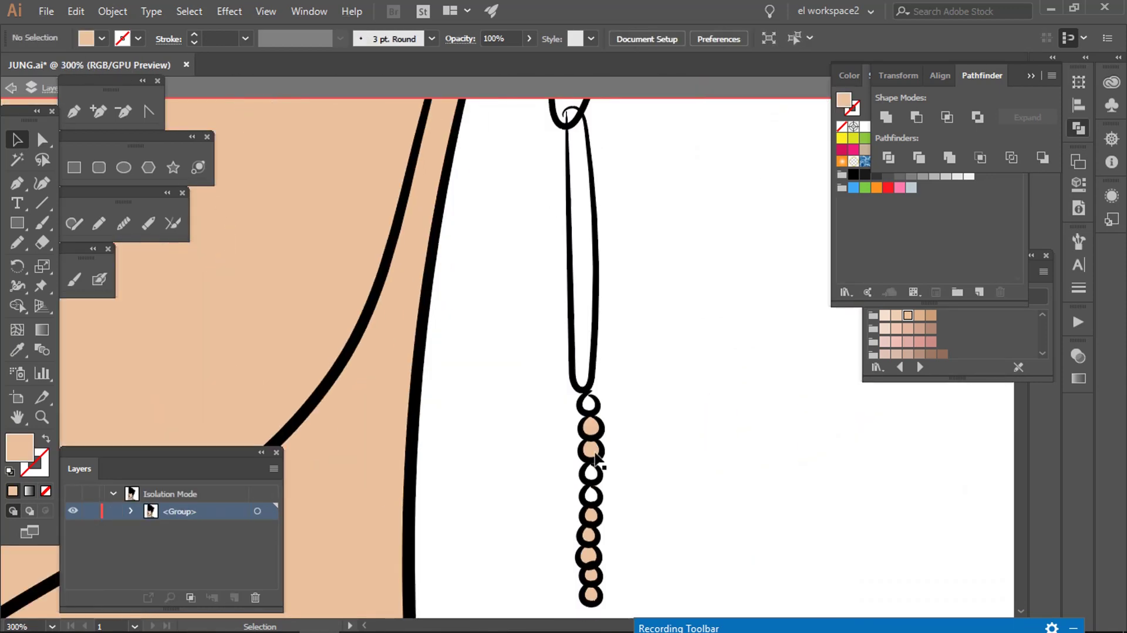
click(652, 397)
scroll(617, 187, down, 3)
scroll(615, 187, down, 2)
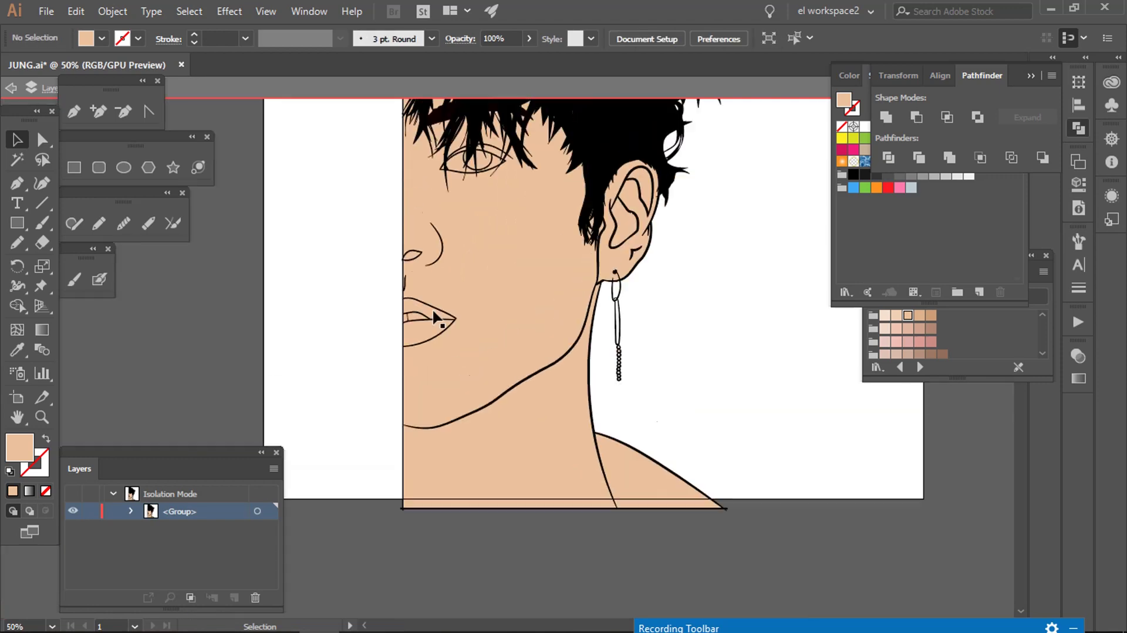
scroll(528, 235, up, 2)
scroll(452, 235, up, 3)
Step: Fill the eye shape with the white swatch
click(451, 197)
click(335, 251)
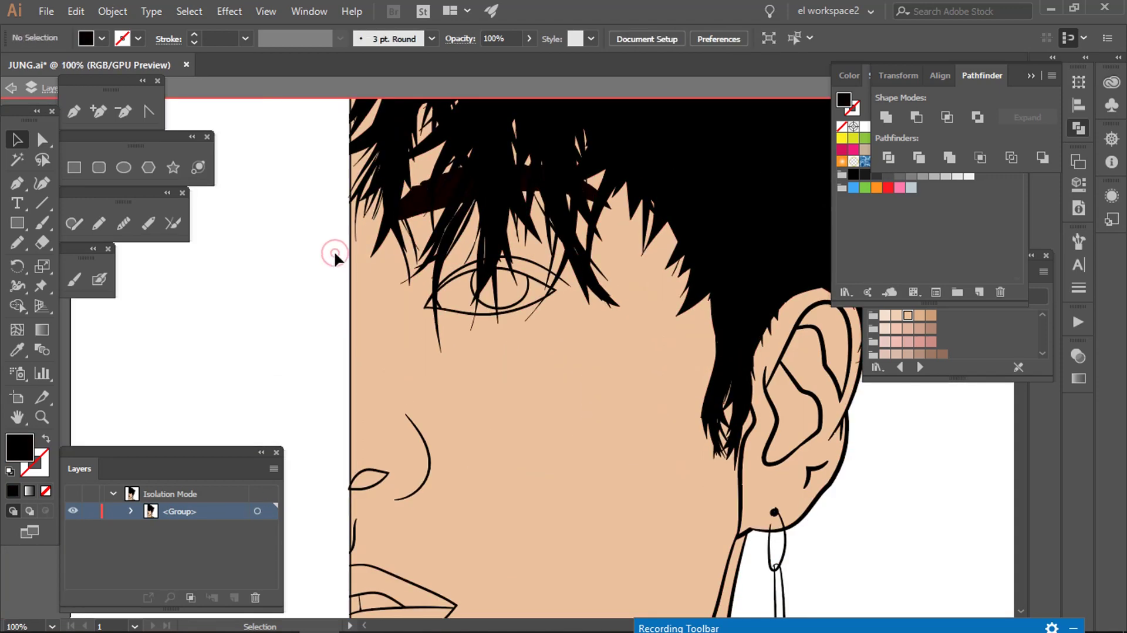
click(416, 212)
key(ctrl+a)
scroll(536, 315, down, 2)
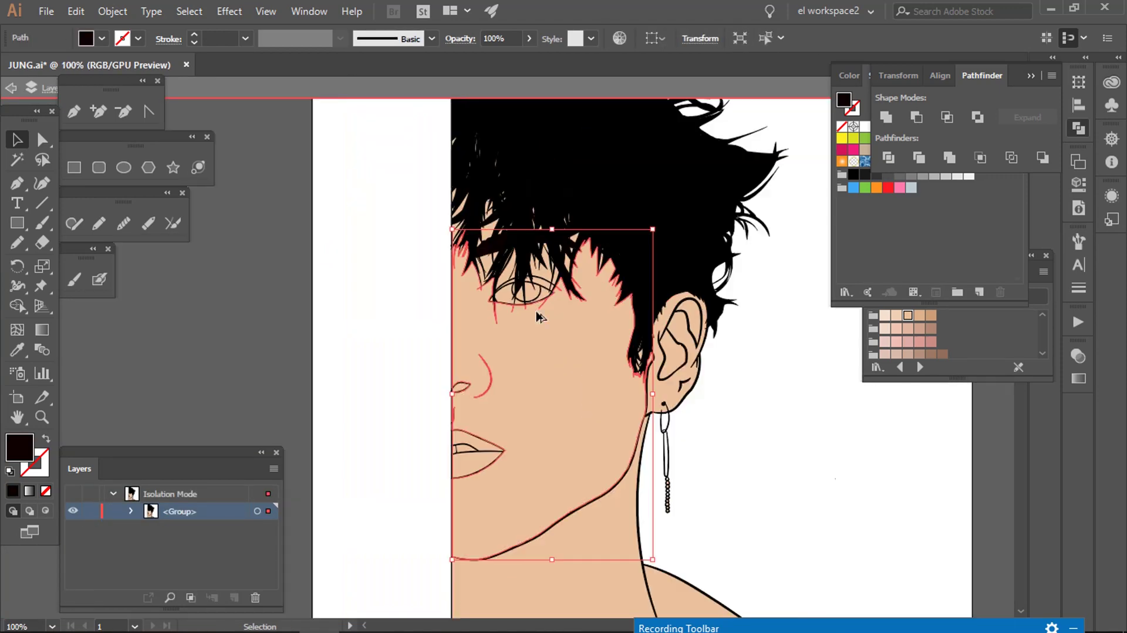
key(ctrl+shift+a)
scroll(530, 294, up, 1)
scroll(558, 257, up, 1)
scroll(557, 256, up, 1)
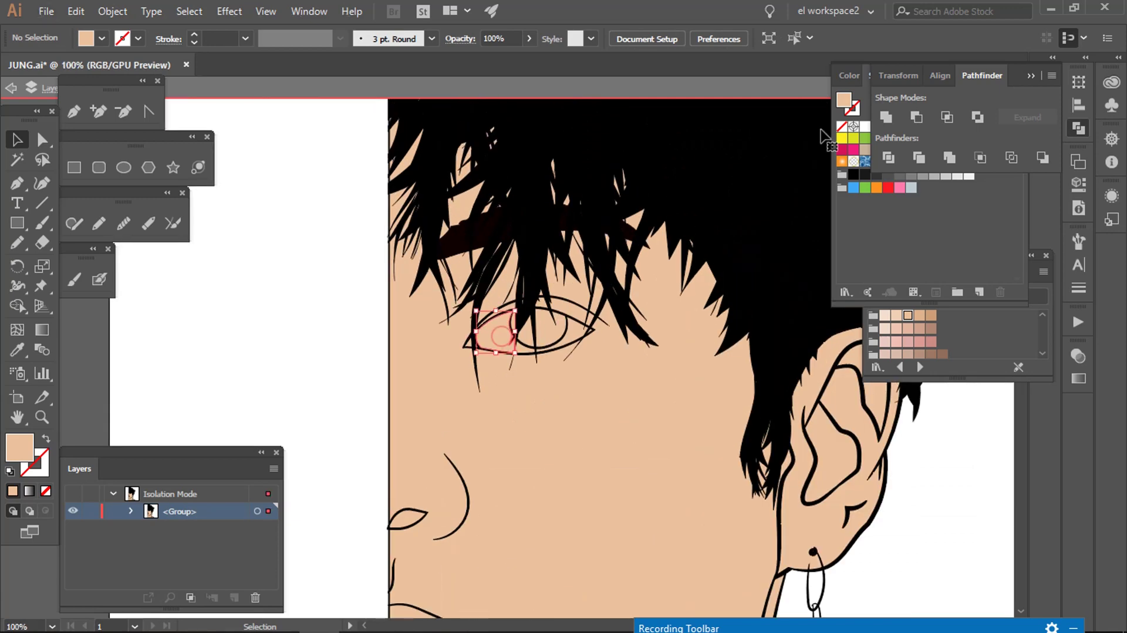
scroll(572, 300, up, 1)
click(865, 126)
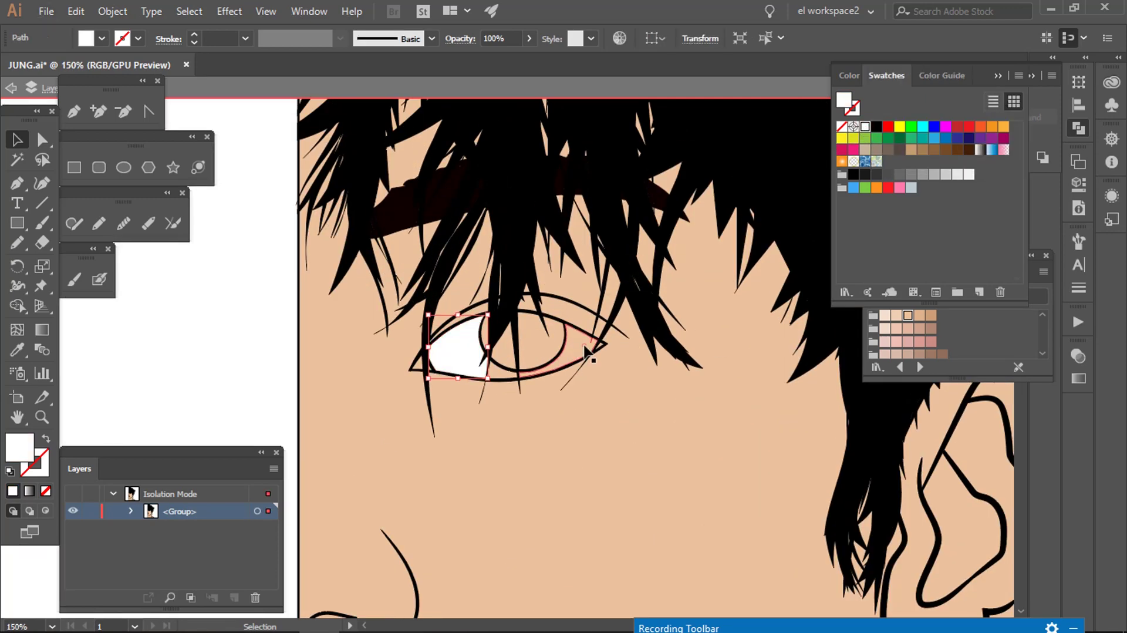
Step: Give the small triangle at the eye's inner corner a darker pinkish Skintones swatch
click(498, 375)
scroll(422, 370, up, 1)
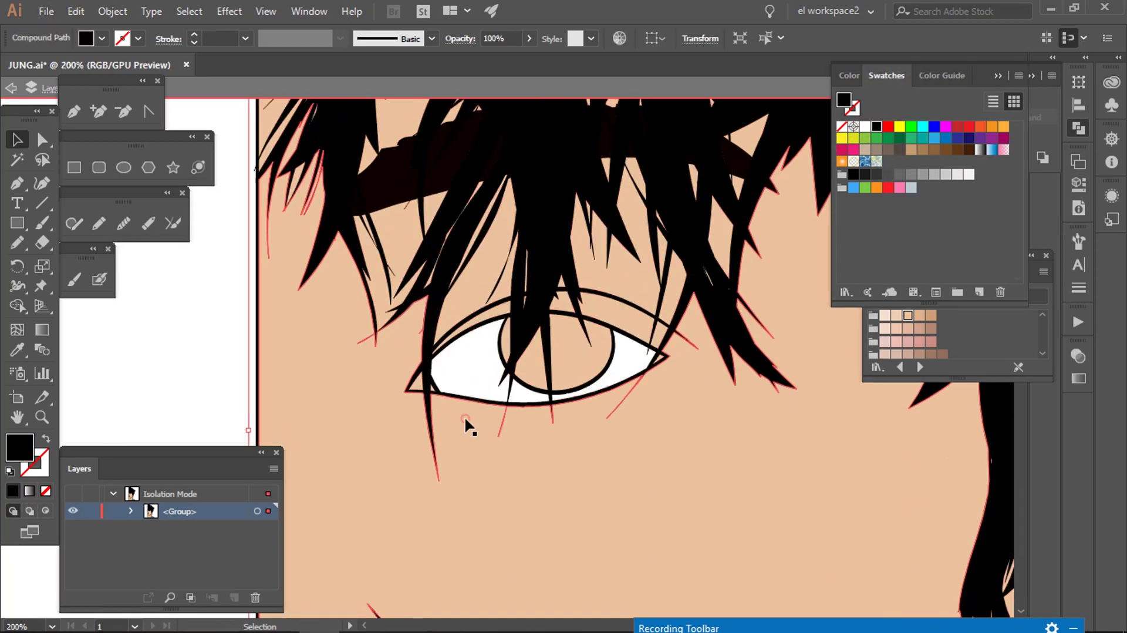
click(438, 400)
scroll(434, 410, up, 2)
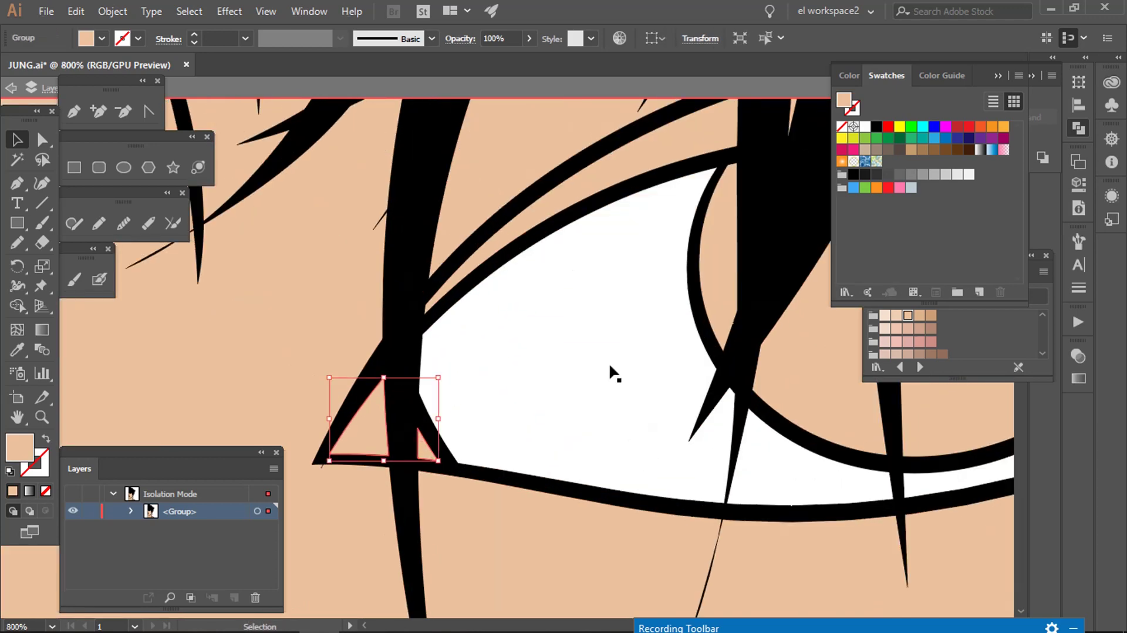
scroll(609, 362, down, 1)
click(570, 403)
scroll(570, 403, up, 2)
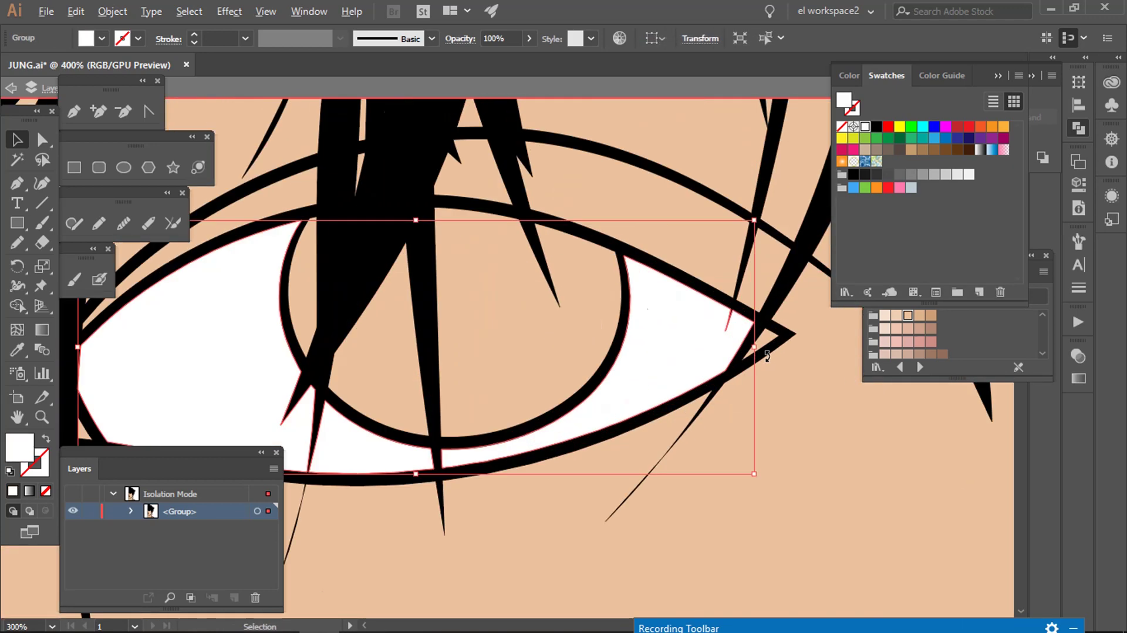
scroll(466, 334, down, 1)
click(466, 334)
click(250, 370)
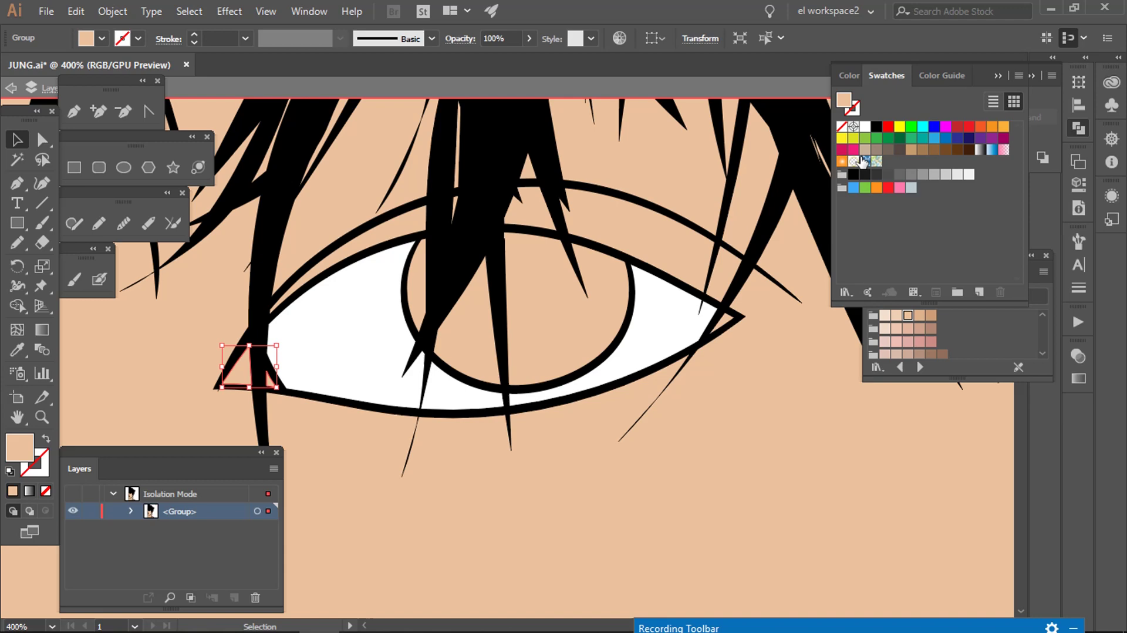
click(919, 341)
click(698, 402)
scroll(698, 403, down, 4)
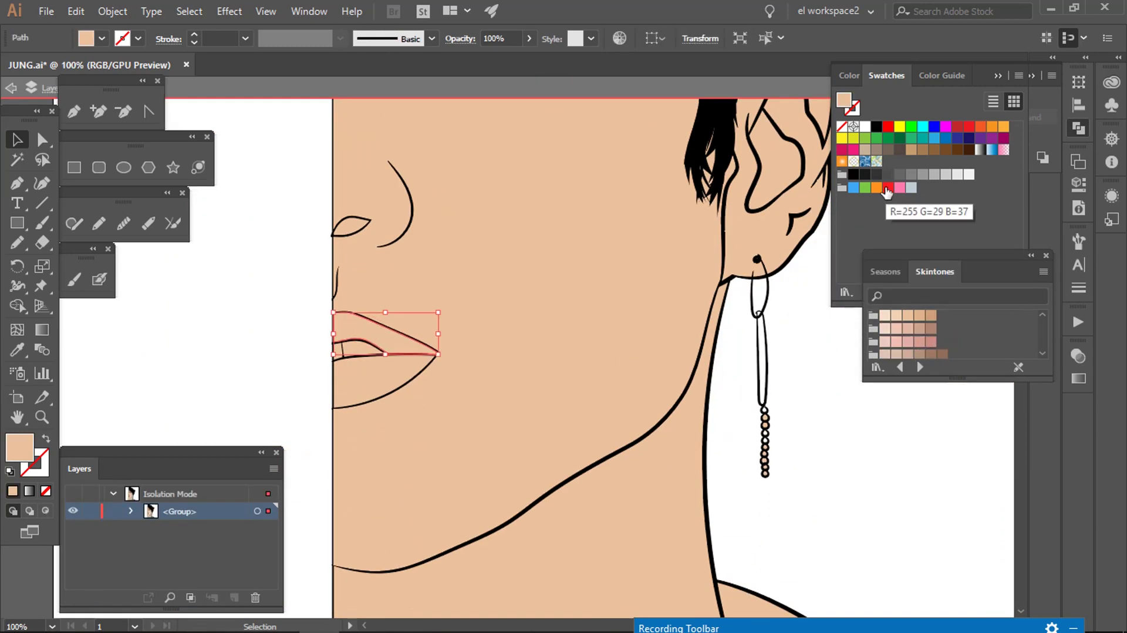
Step: Colour the upper lip red and the lower lip a deeper red, F24055
double_click(20, 447)
drag(741, 447, 756, 256)
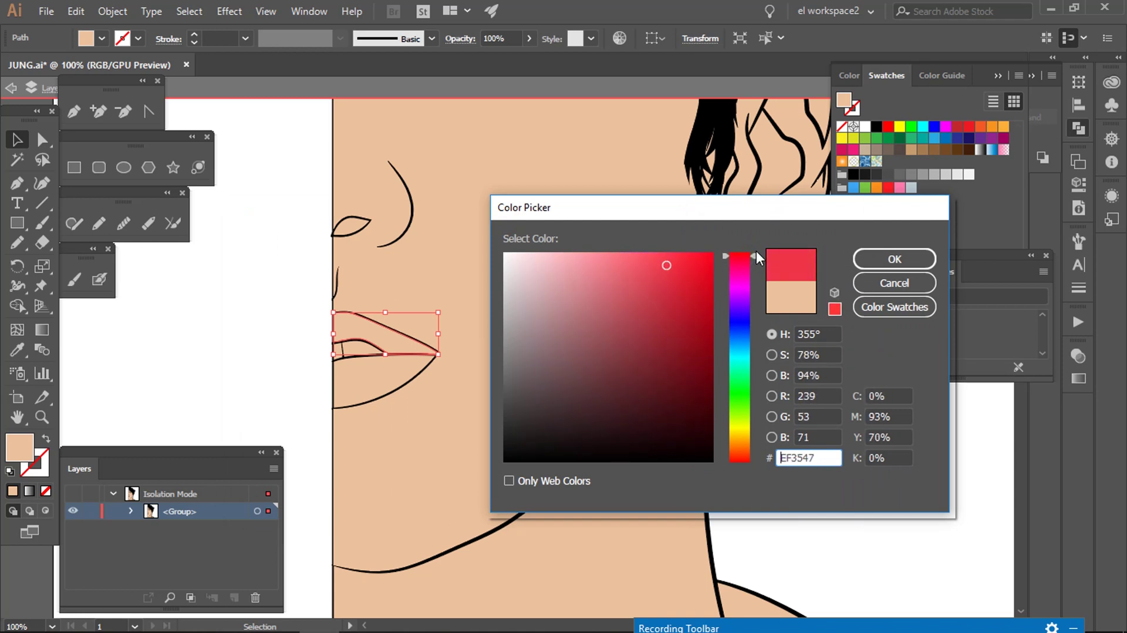
click(895, 263)
click(378, 387)
double_click(9, 452)
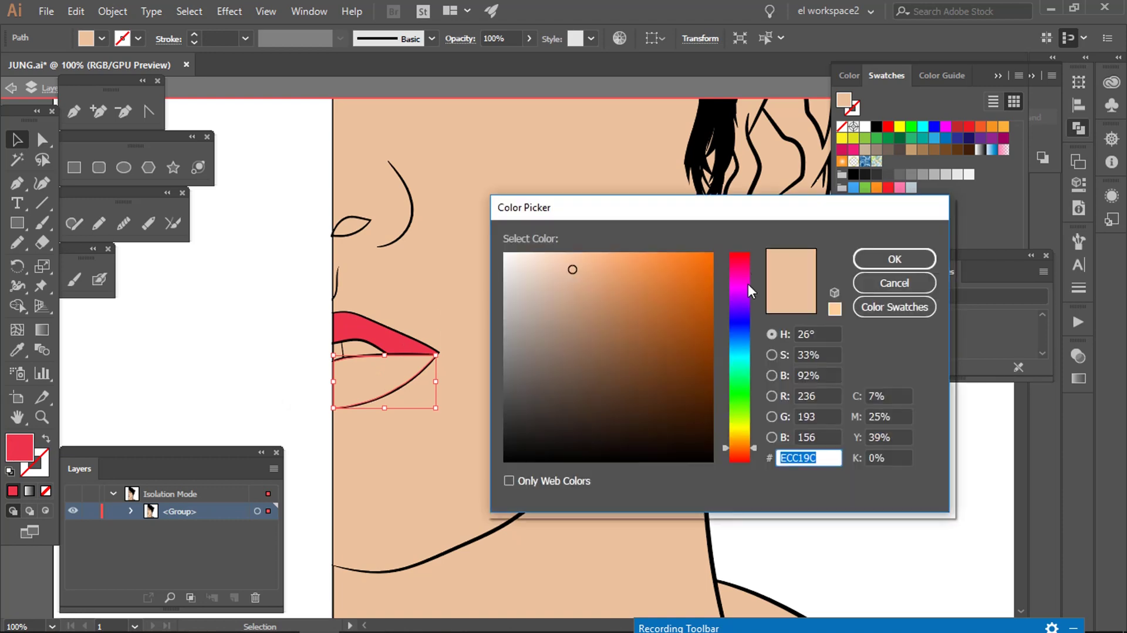
text(F24055)
key(Return)
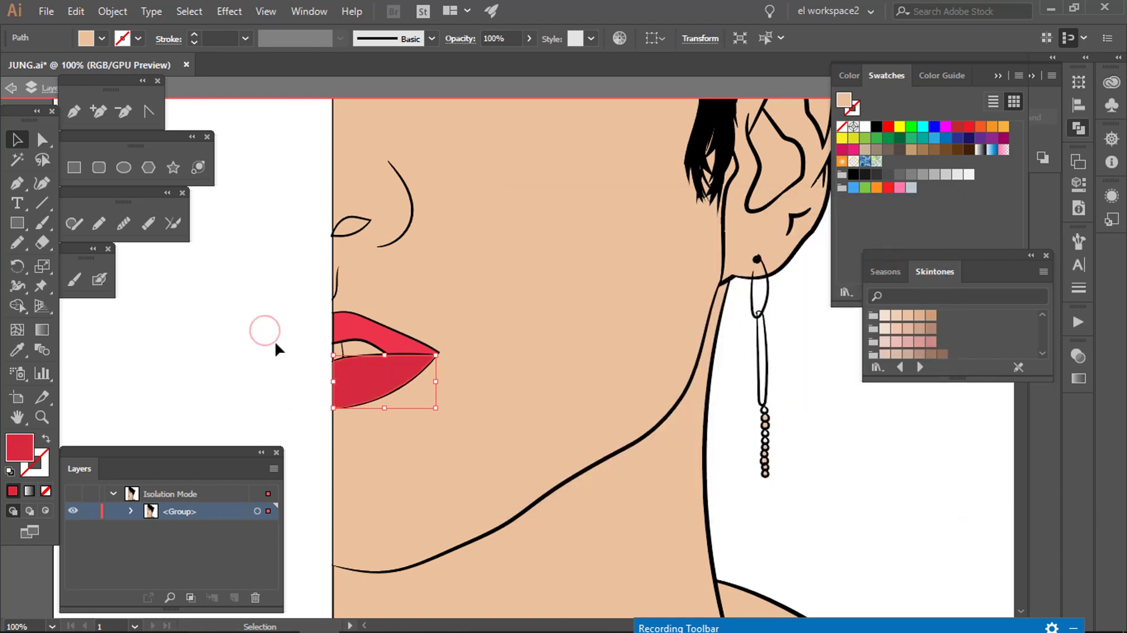
Step: Fill the teeth a pale cream
drag(358, 347, 351, 424)
key(Escape)
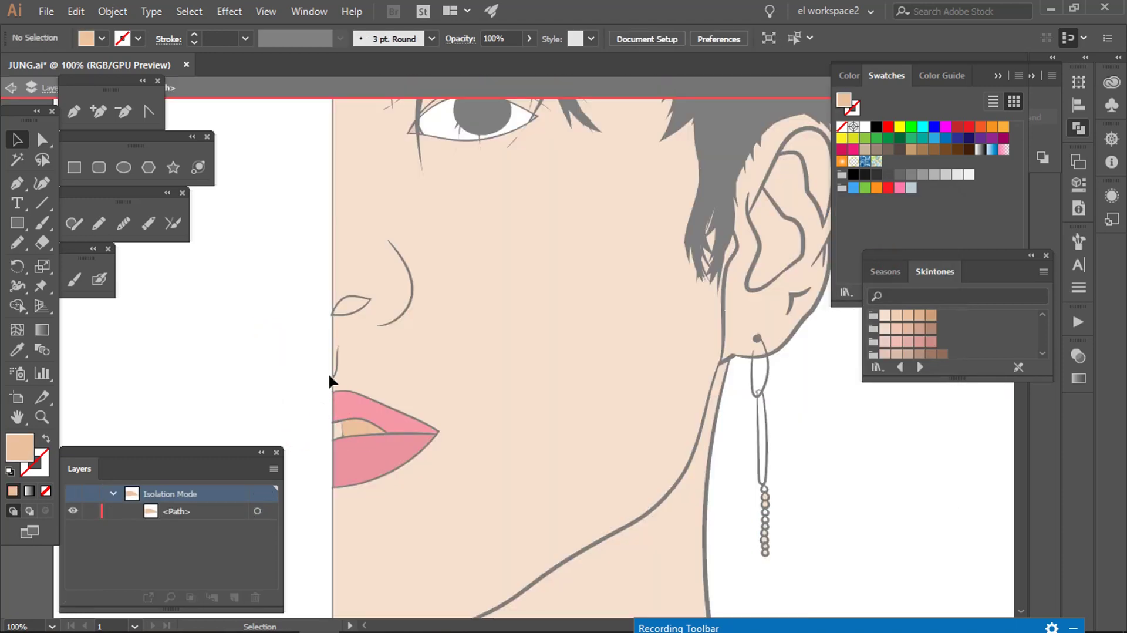
double_click(351, 428)
key(ctrl+plus)
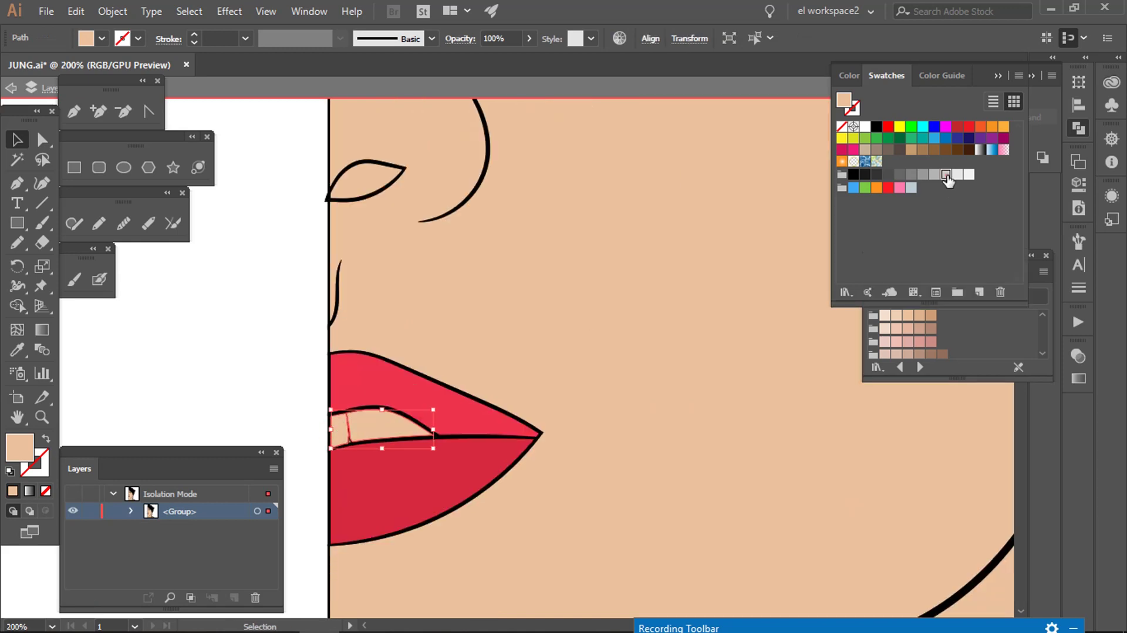
click(969, 174)
key(F6)
drag(970, 157, 966, 160)
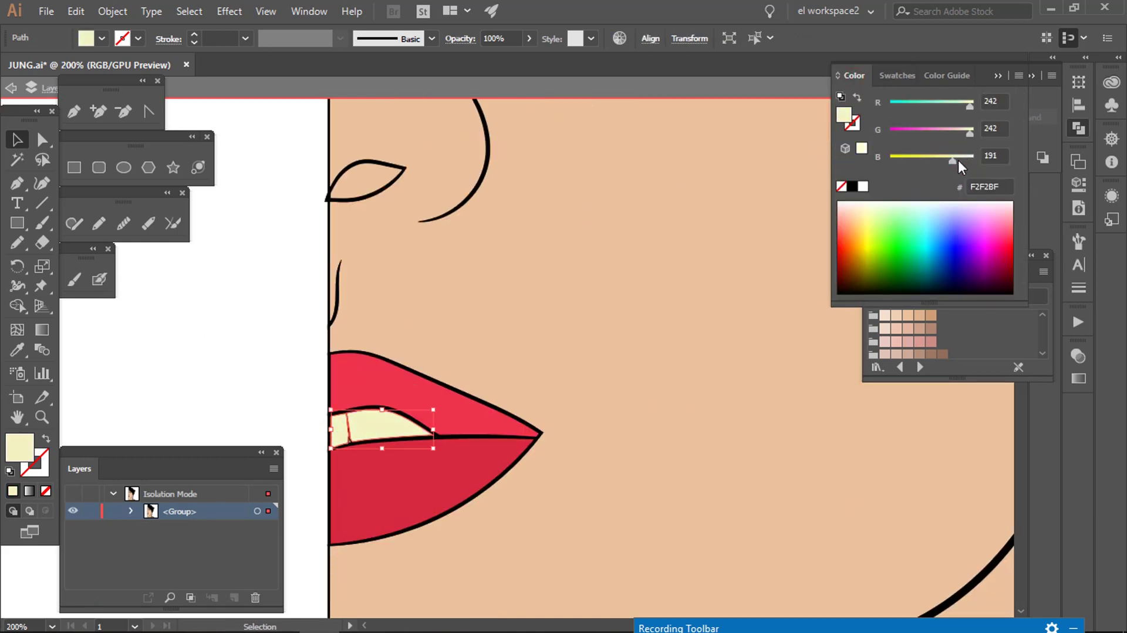
scroll(364, 460, up, 5)
Step: Fill the divider line between the teeth black
click(297, 397)
click(852, 187)
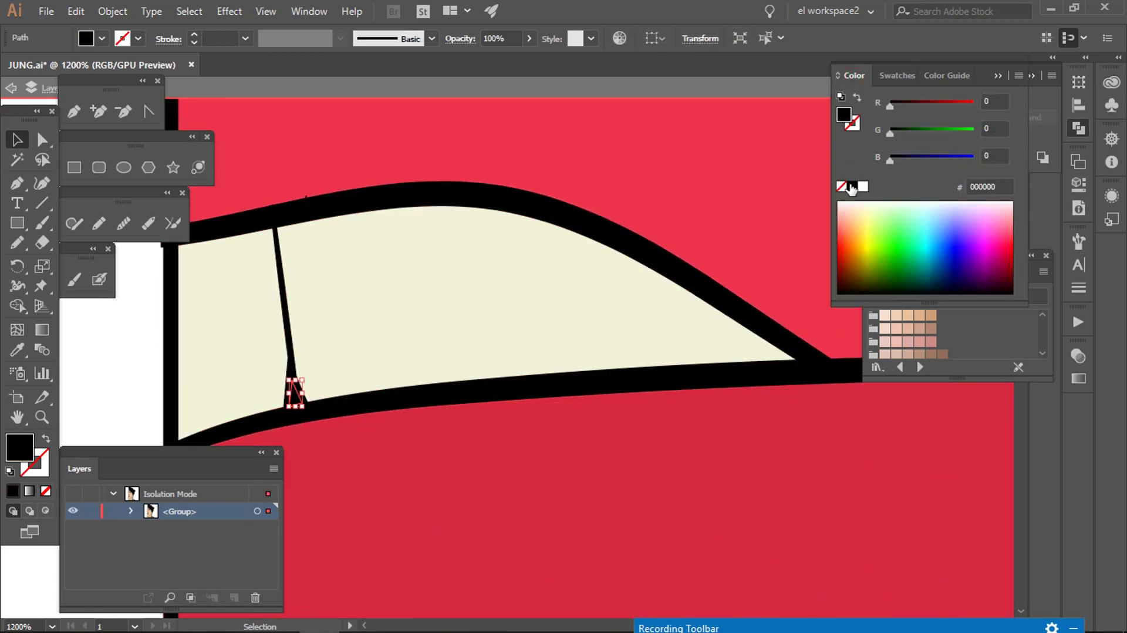
drag(960, 244, 874, 222)
click(851, 187)
scroll(544, 328, down, 5)
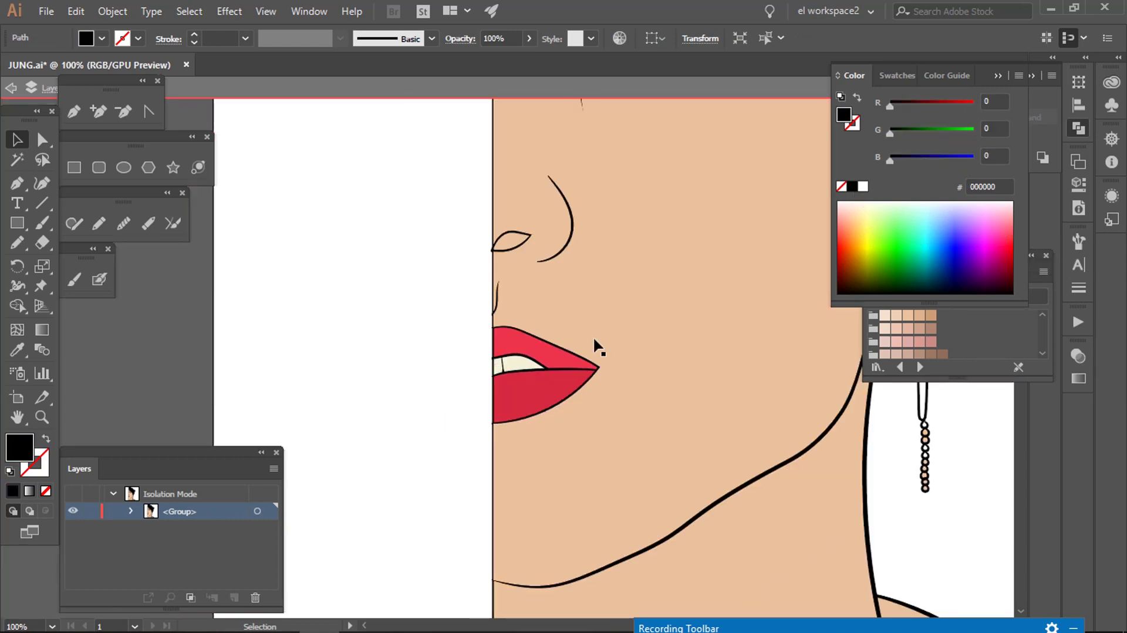
scroll(593, 337, down, 5)
scroll(673, 456, down, 1)
Step: Hide the vector drawing to compare the shoulder piece with the reference photo
scroll(675, 470, up, 2)
click(640, 463)
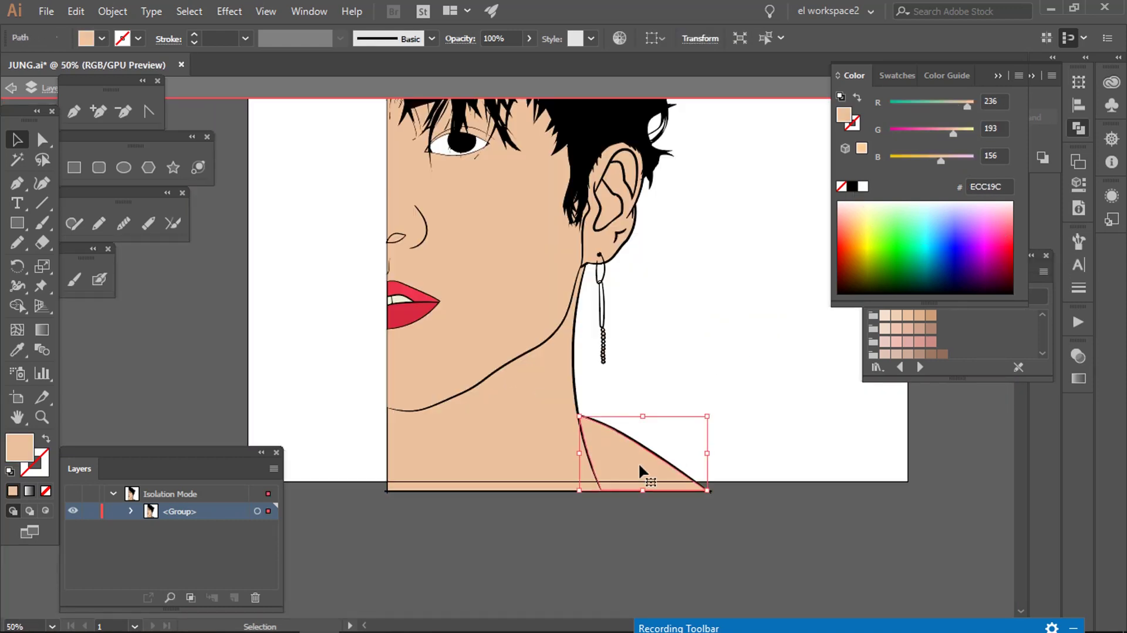
key(ctrl+shift+a)
scroll(420, 417, down, 1)
double_click(253, 310)
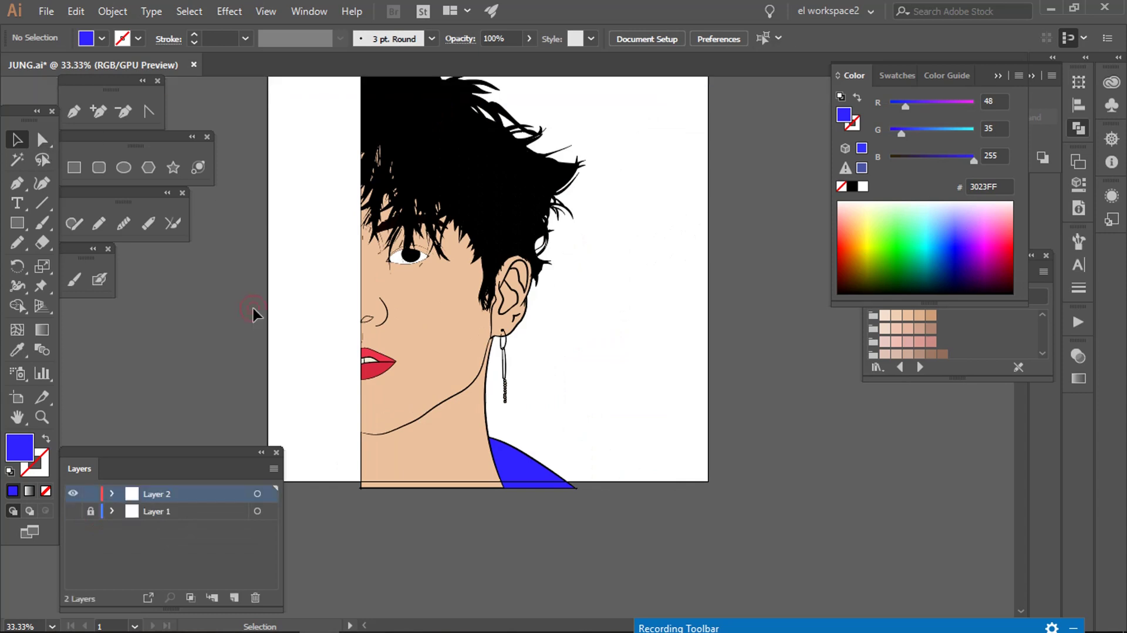
click(73, 511)
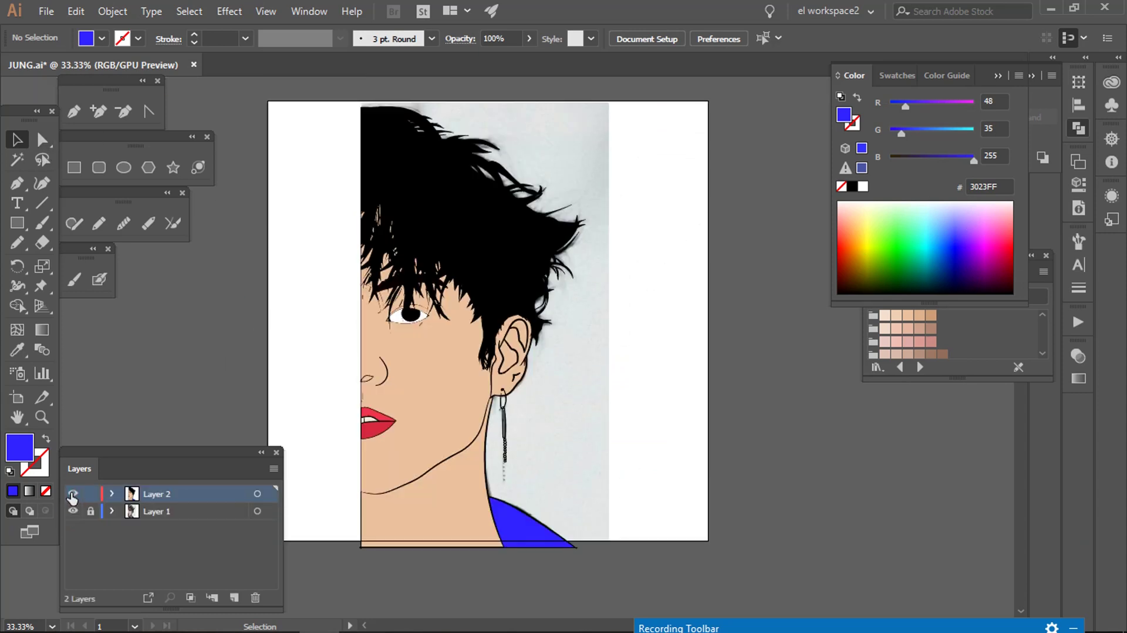
click(73, 494)
Step: Recolour the isolated shoulder piece near-black navy 000911, then hide the drawing again
double_click(528, 519)
click(951, 297)
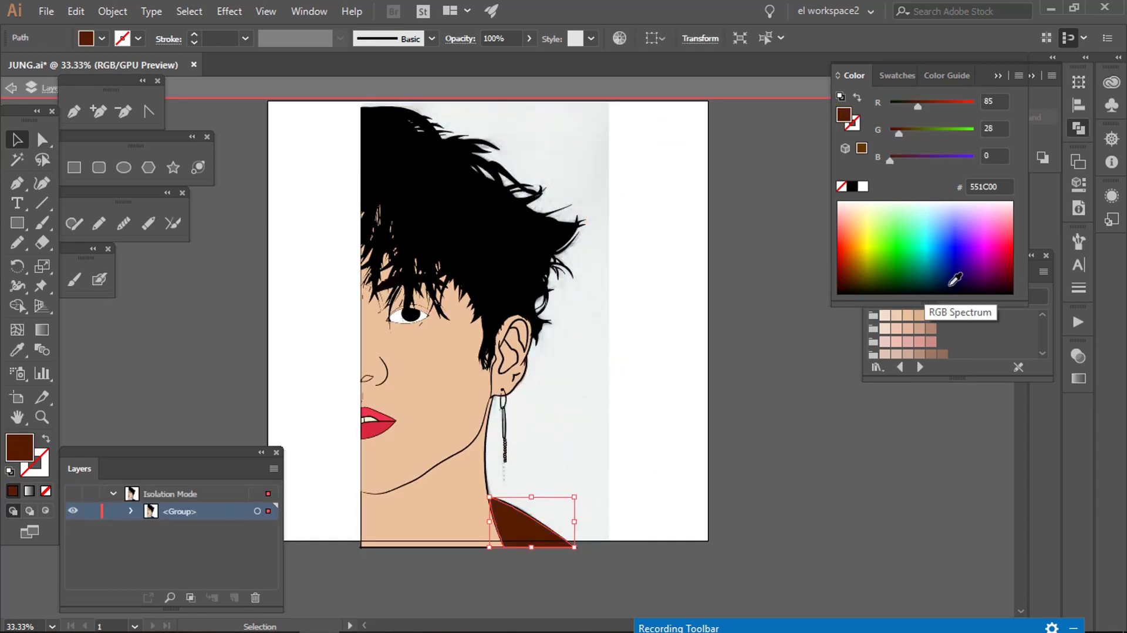
key(ctrl+shift+a)
scroll(600, 441, up, 2)
scroll(479, 503, down, 1)
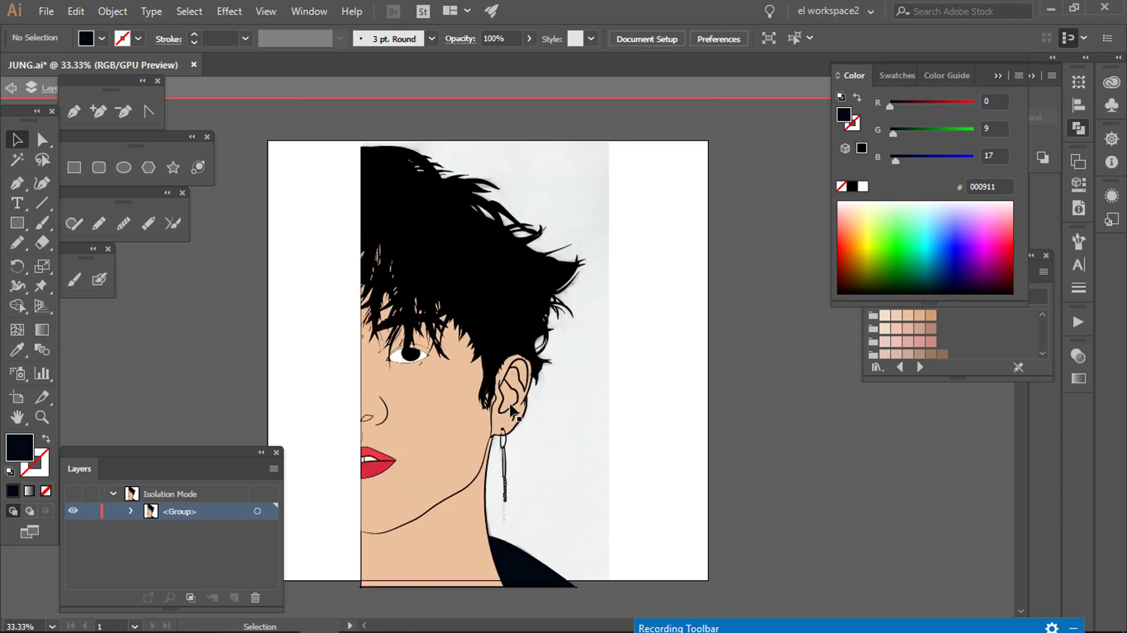
scroll(415, 359, up, 2)
scroll(434, 416, down, 2)
double_click(264, 411)
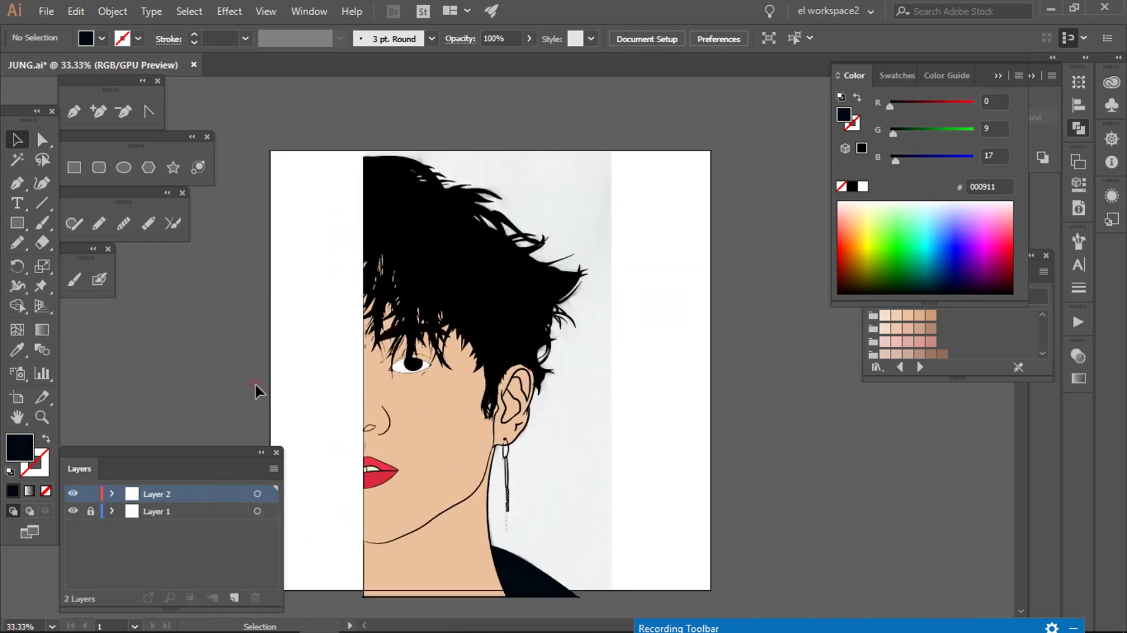
click(72, 494)
Step: Paint the ear clip with a black Paintbrush stroke and expand it into a shape
scroll(516, 364, up, 2)
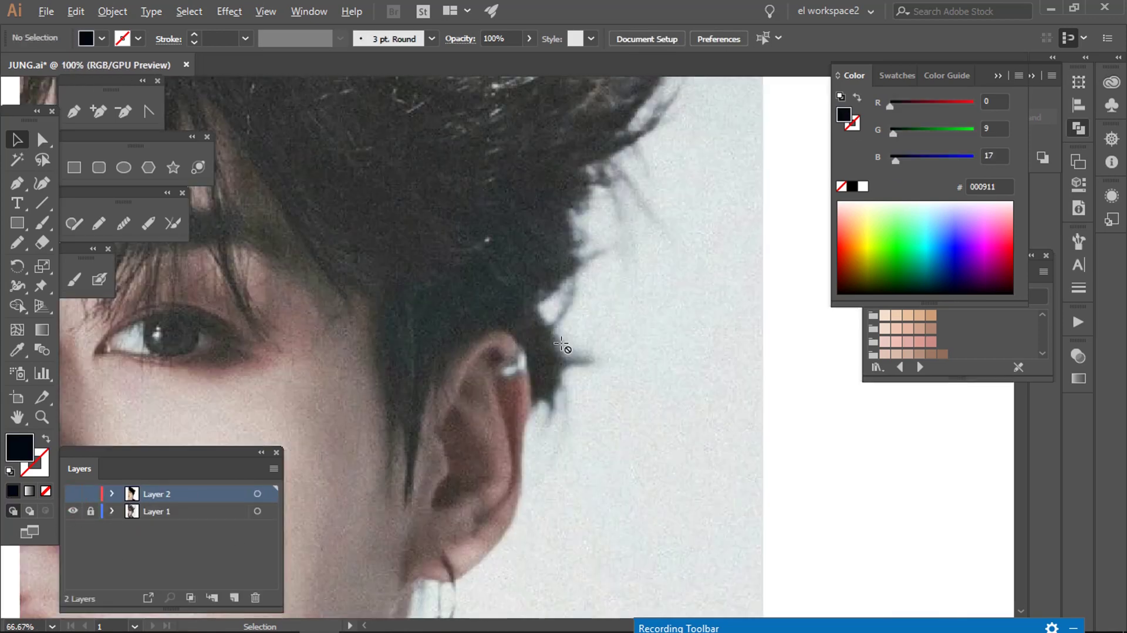
scroll(505, 329, up, 2)
key(b)
key(shift+x)
click(73, 494)
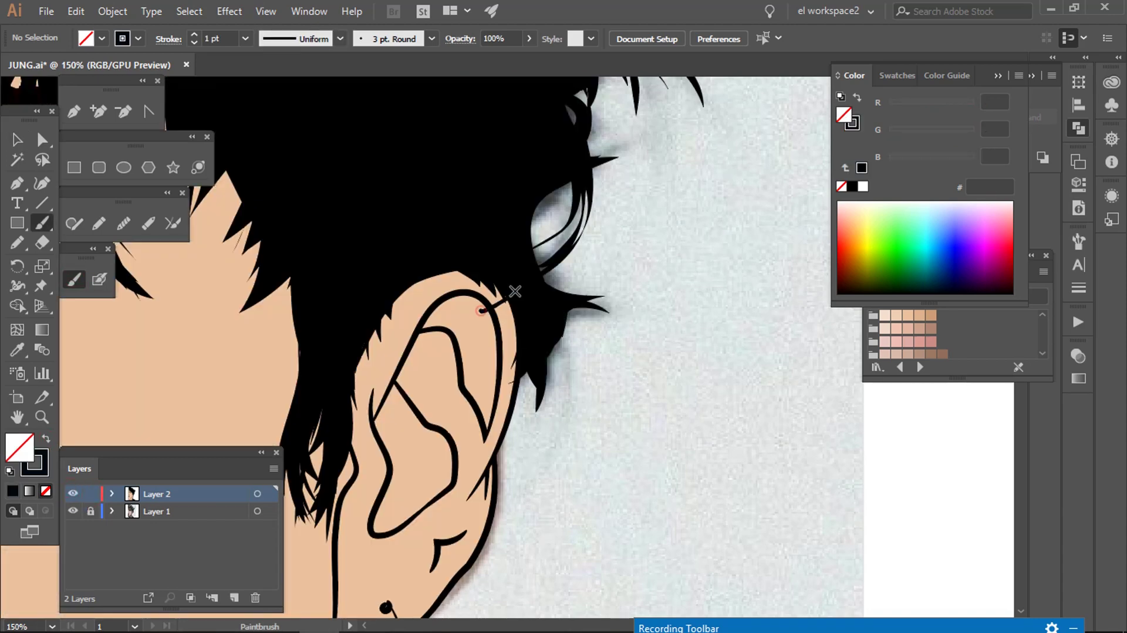
scroll(484, 316, up, 2)
scroll(554, 317, up, 1)
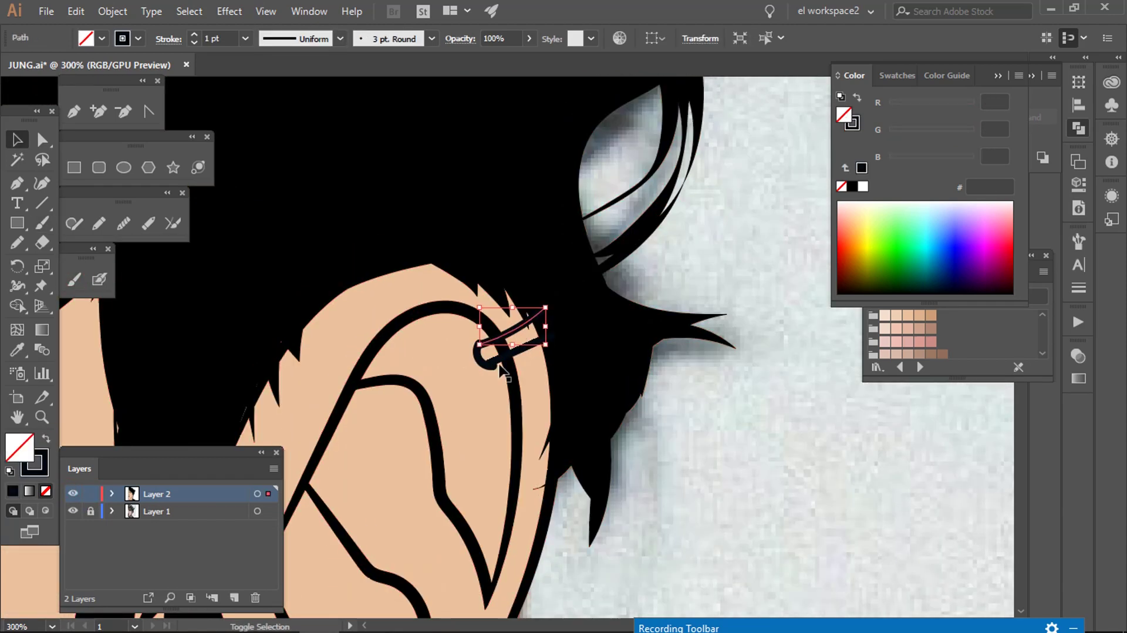
key(alt+o)
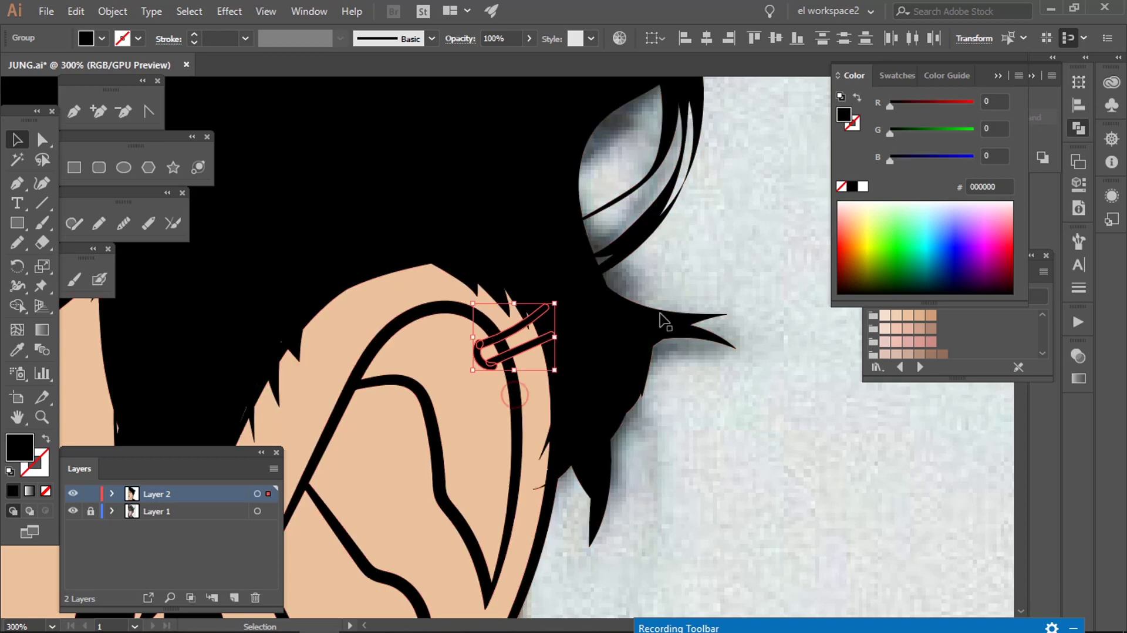
Step: Merge the clip pieces with the Blob Brush and Pathfinder Unite
scroll(517, 348, up, 1)
scroll(517, 347, up, 2)
key(shift+b)
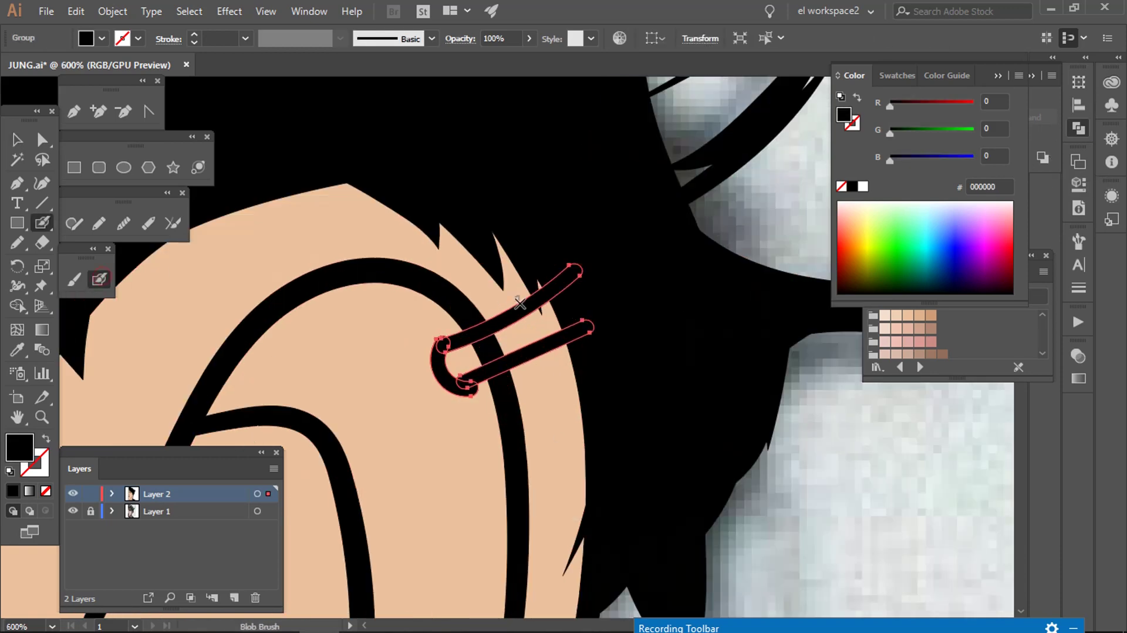
drag(591, 321, 578, 271)
key(v)
key(ctrl+minus)
key(shift+ctrl+F9)
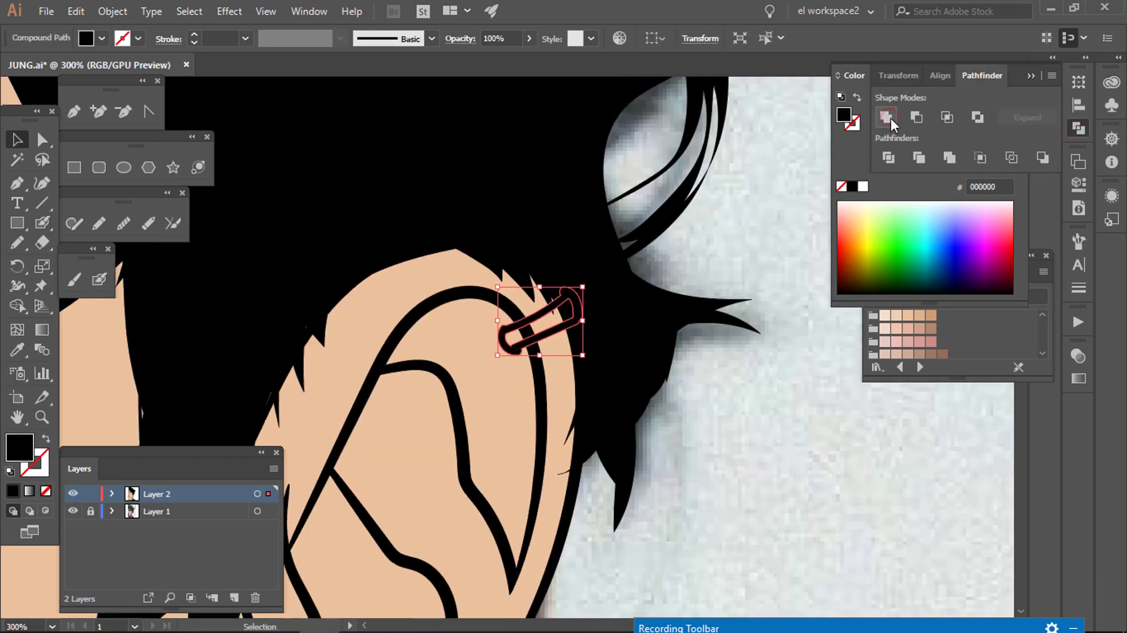
click(887, 117)
Step: Fill the merged piercing with a pale near-white colour
click(934, 203)
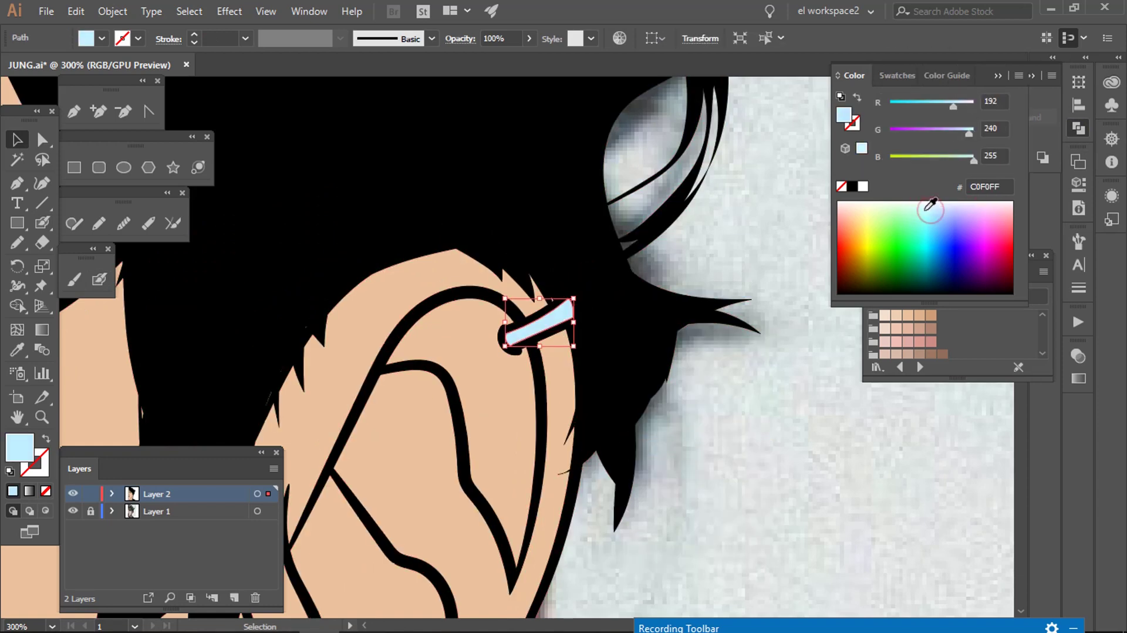
click(988, 199)
click(897, 76)
click(865, 126)
key(ctrl+shift+a)
scroll(509, 480, down, 6)
scroll(510, 480, down, 2)
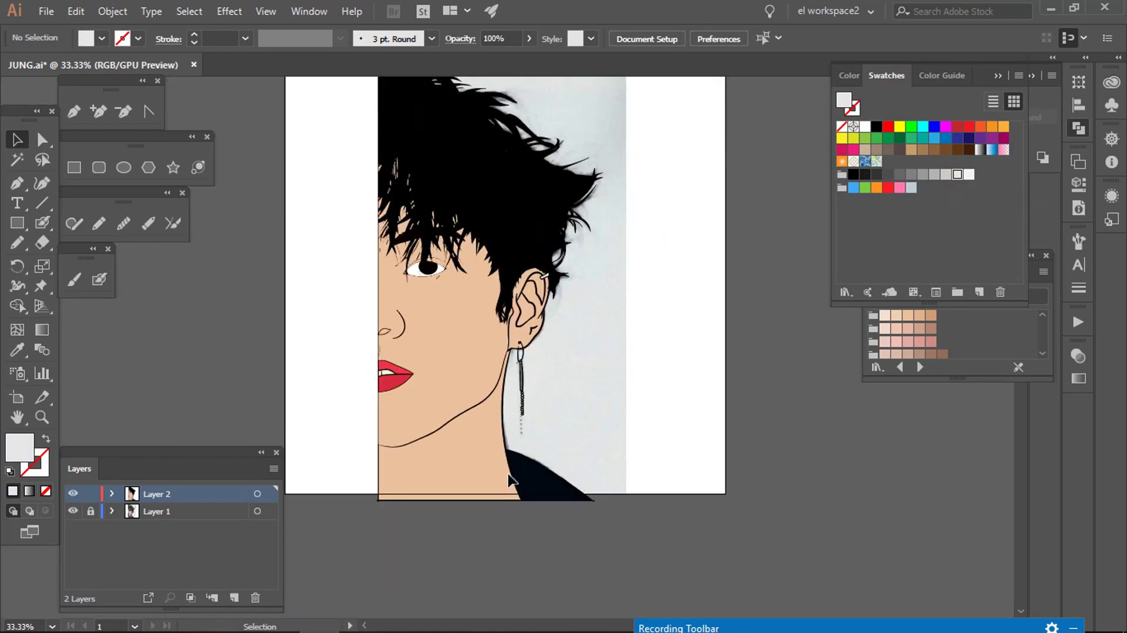
scroll(510, 480, up, 1)
scroll(554, 438, up, 1)
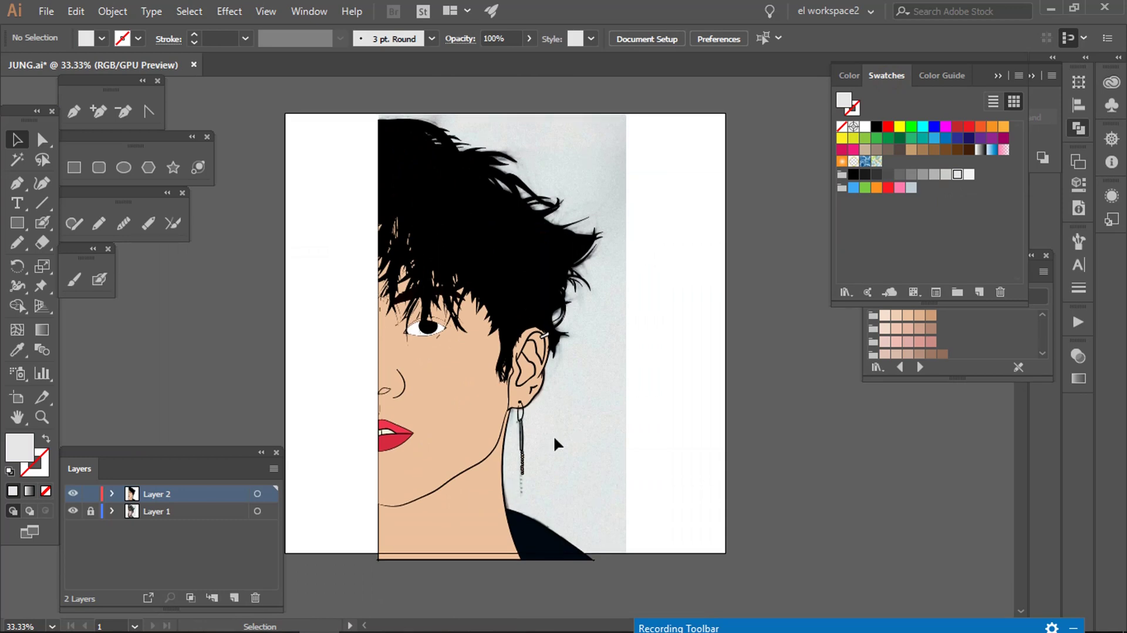
Step: Check the photo group and toggle the vector drawing's visibility
click(555, 438)
double_click(627, 411)
double_click(647, 437)
click(72, 493)
click(154, 511)
Step: Move the black hair shape onto Layer 3 and add Layer 4 beneath it
click(72, 510)
scroll(365, 527, up, 1)
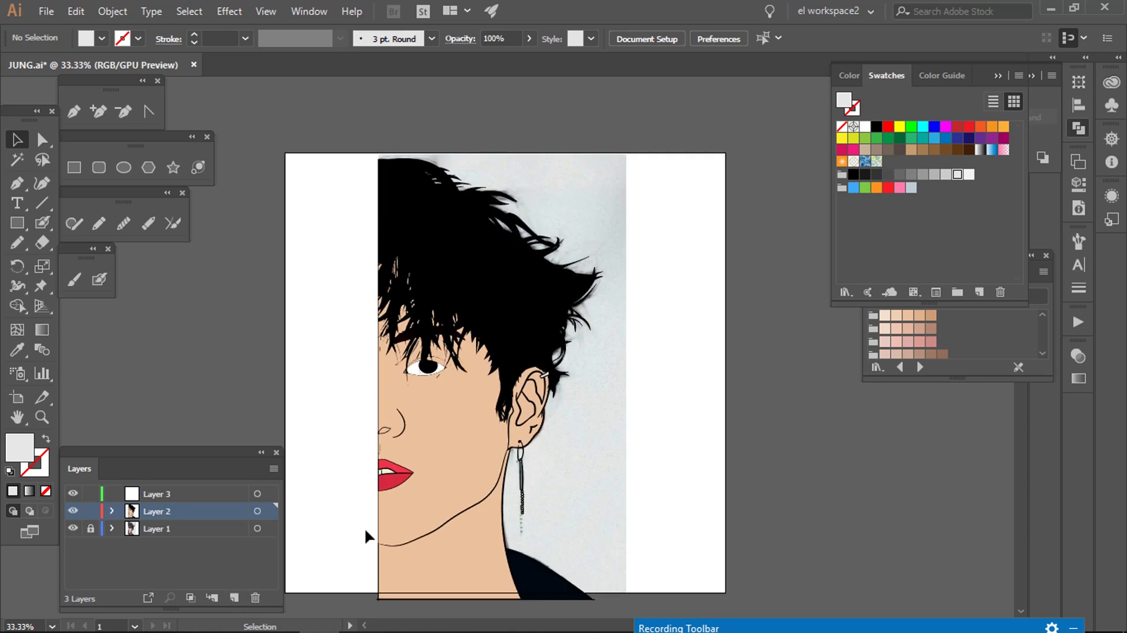
click(112, 510)
click(132, 563)
click(247, 529)
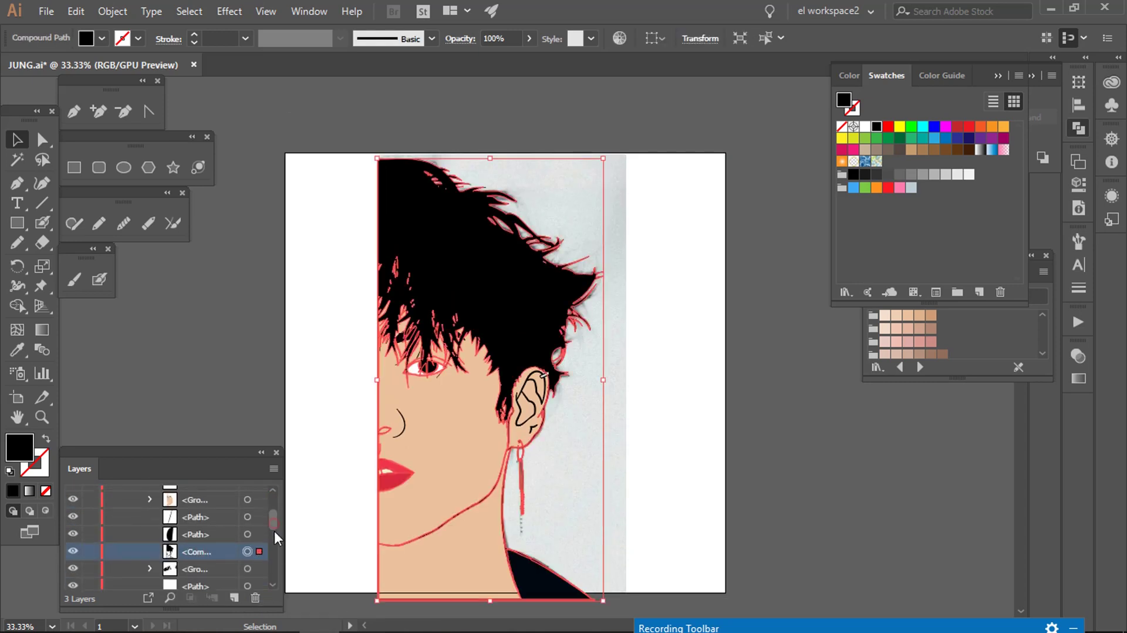
click(266, 496)
drag(170, 498, 167, 519)
click(73, 528)
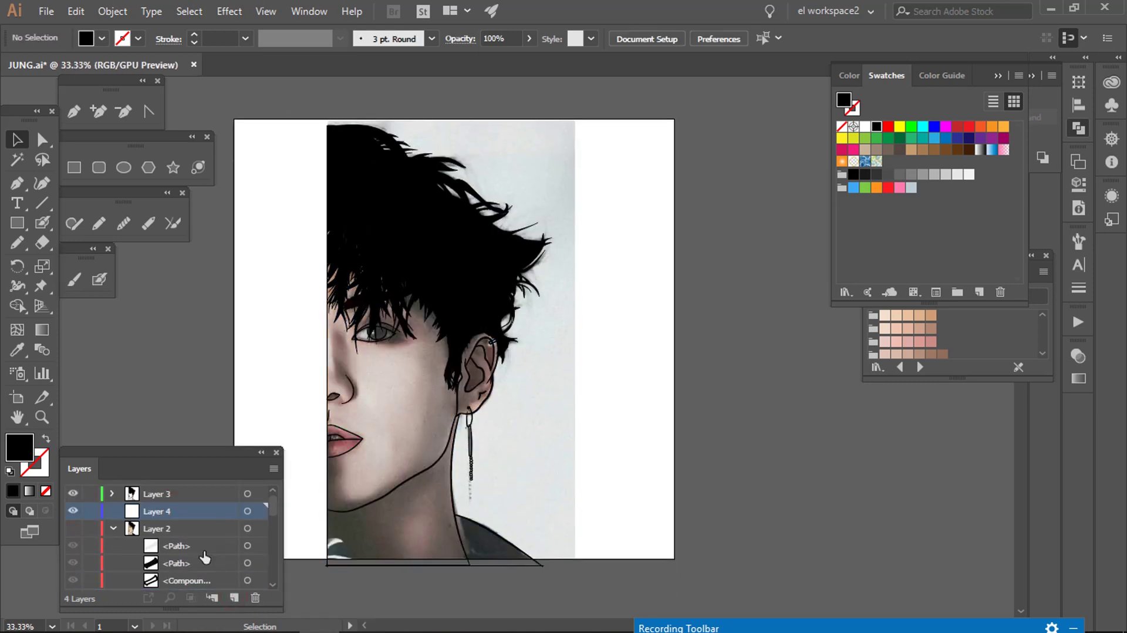
Step: Hide and lock Layer 2's flat fills, hide the linked photo, and lock Layer 3
click(112, 528)
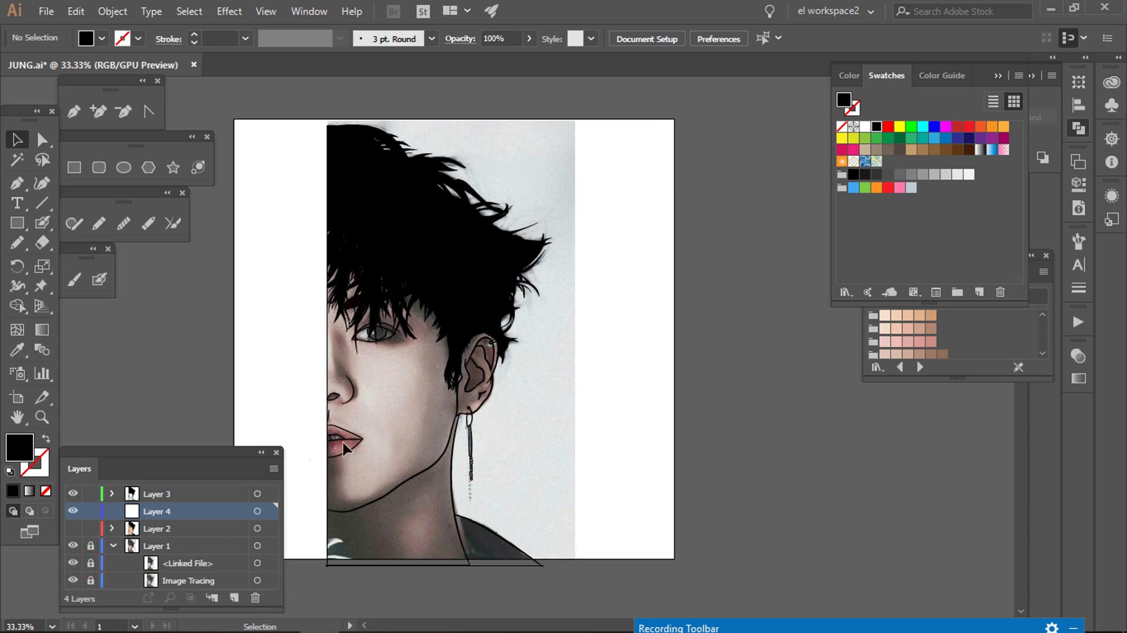
click(112, 11)
click(73, 528)
click(112, 11)
click(91, 545)
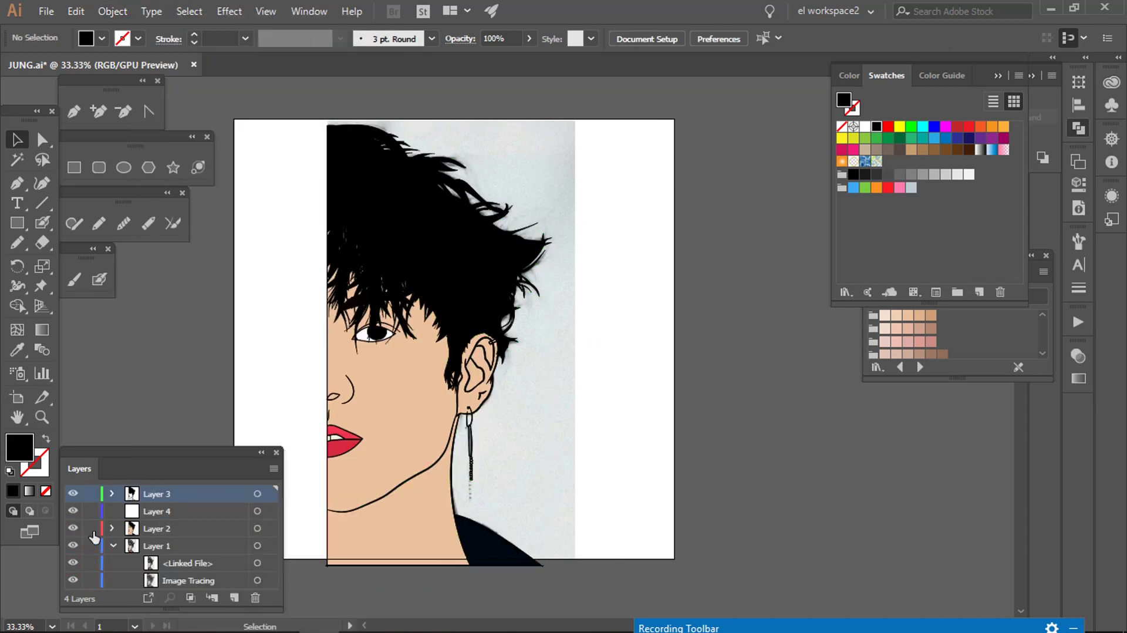
click(73, 529)
click(73, 563)
scroll(489, 448, up, 1)
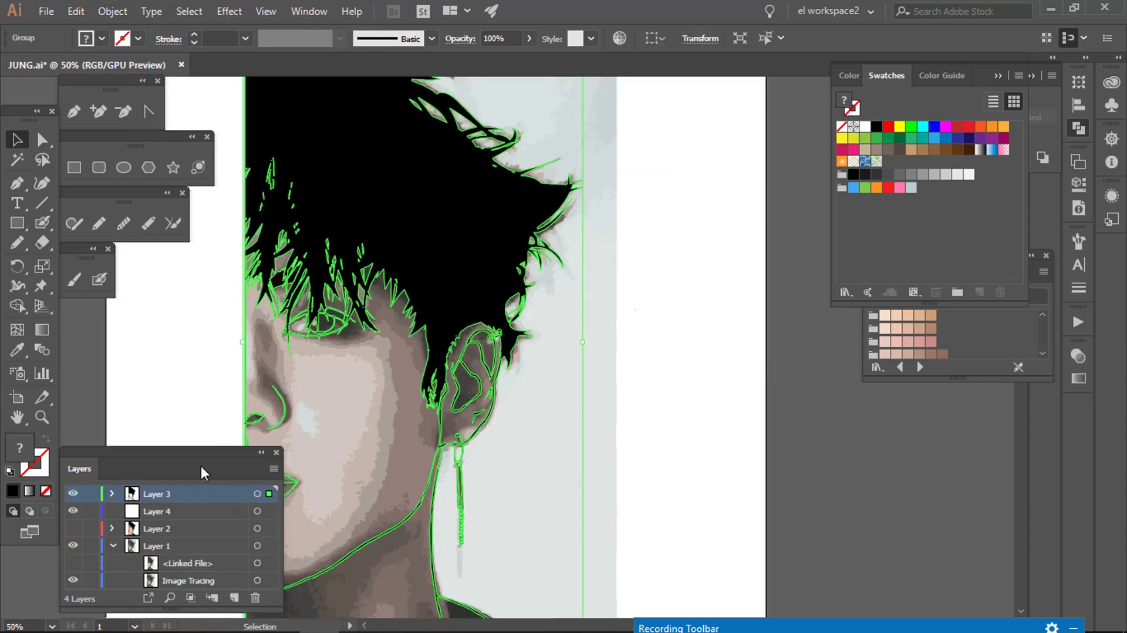
click(91, 493)
click(90, 511)
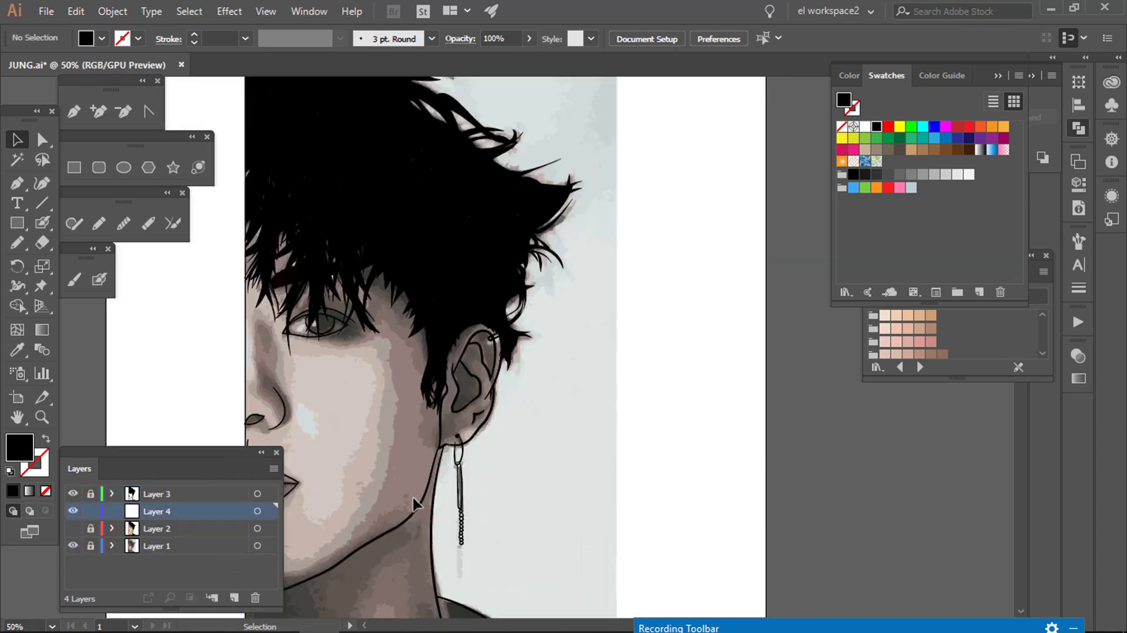
click(931, 315)
Step: Set the Pencil tool options and pencil skin-tone shapes along the hairline and hair edge
scroll(528, 352, down, 3)
double_click(98, 223)
click(572, 442)
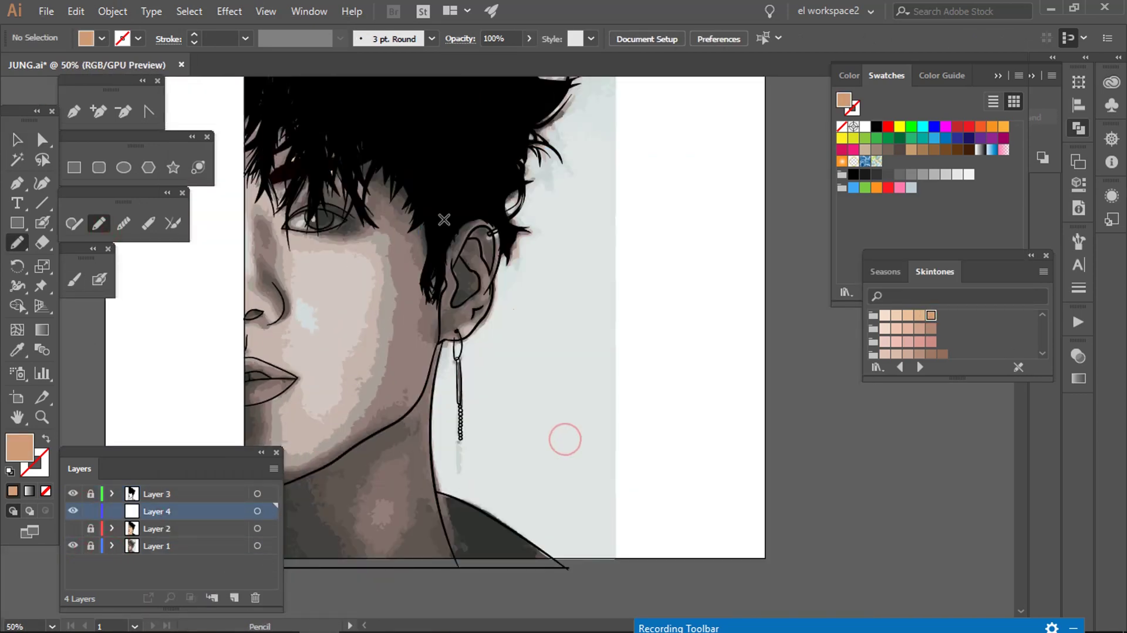
scroll(563, 437, up, 1)
drag(347, 168, 433, 271)
scroll(467, 286, up, 1)
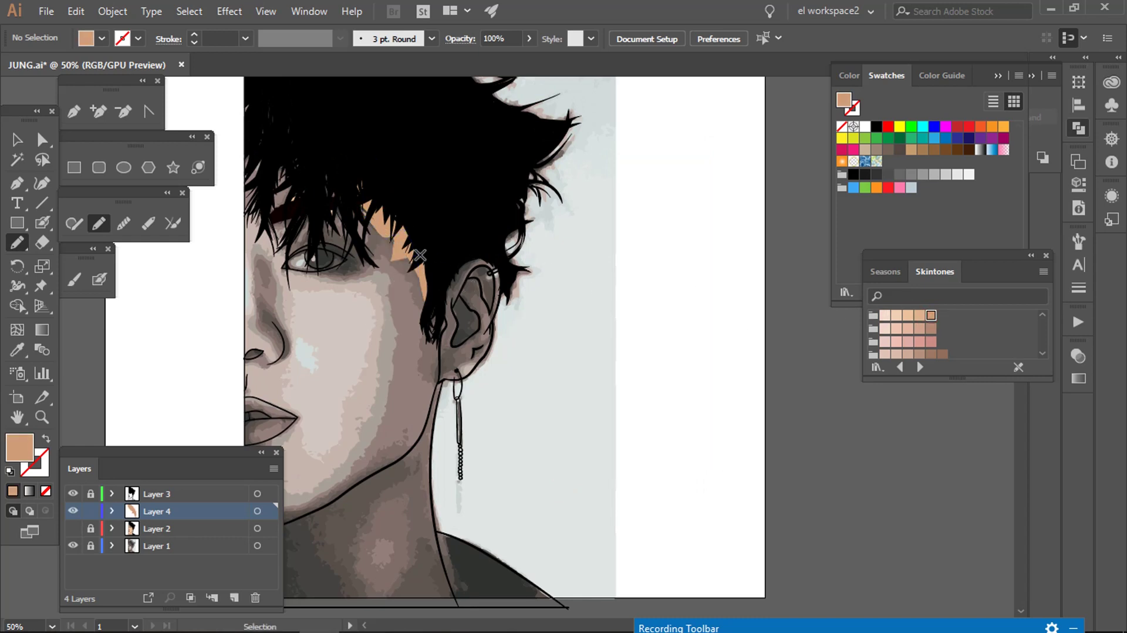
drag(435, 276, 429, 321)
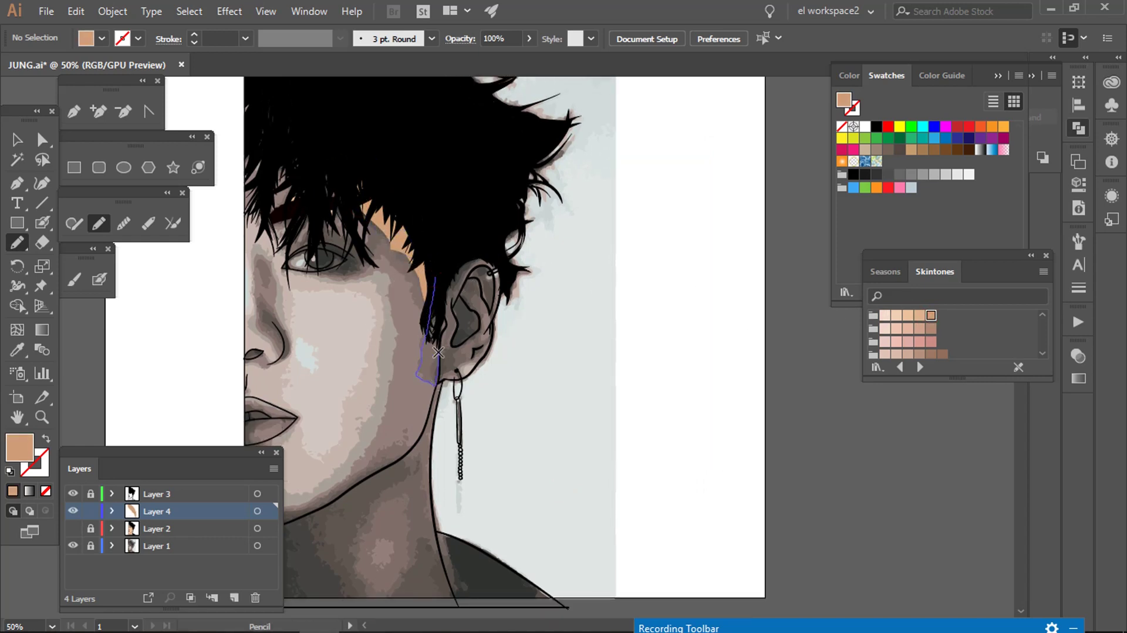
Step: Pencil peach skin shapes along the cheek and jawline
scroll(438, 345, up, 2)
scroll(446, 364, up, 2)
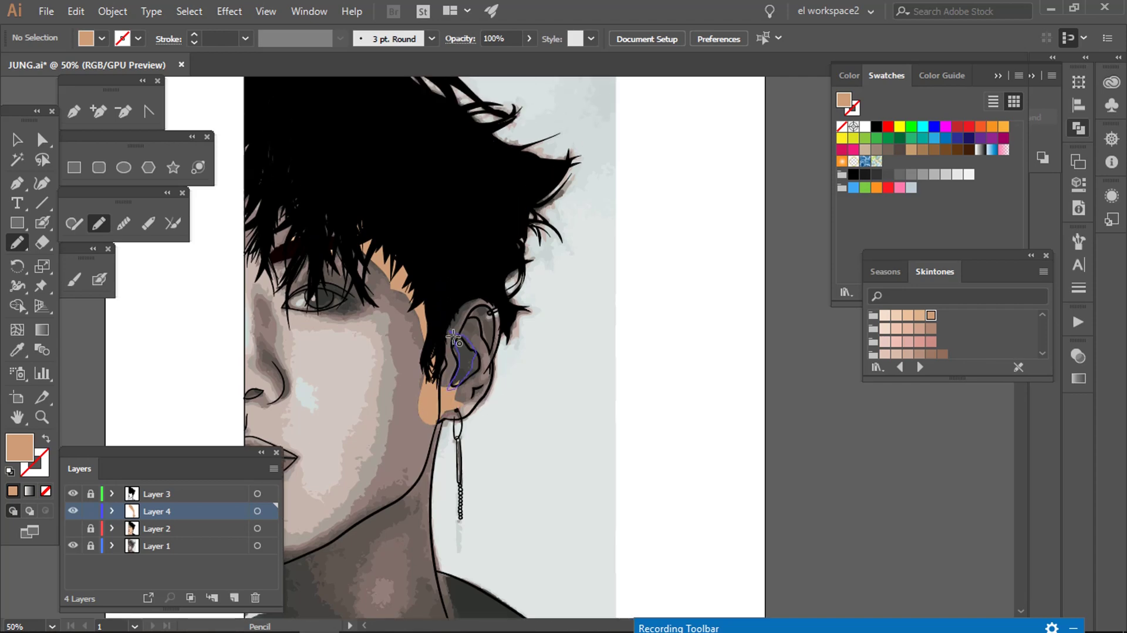
scroll(452, 352, up, 1)
drag(449, 361, 474, 300)
scroll(479, 329, up, 1)
scroll(485, 352, up, 1)
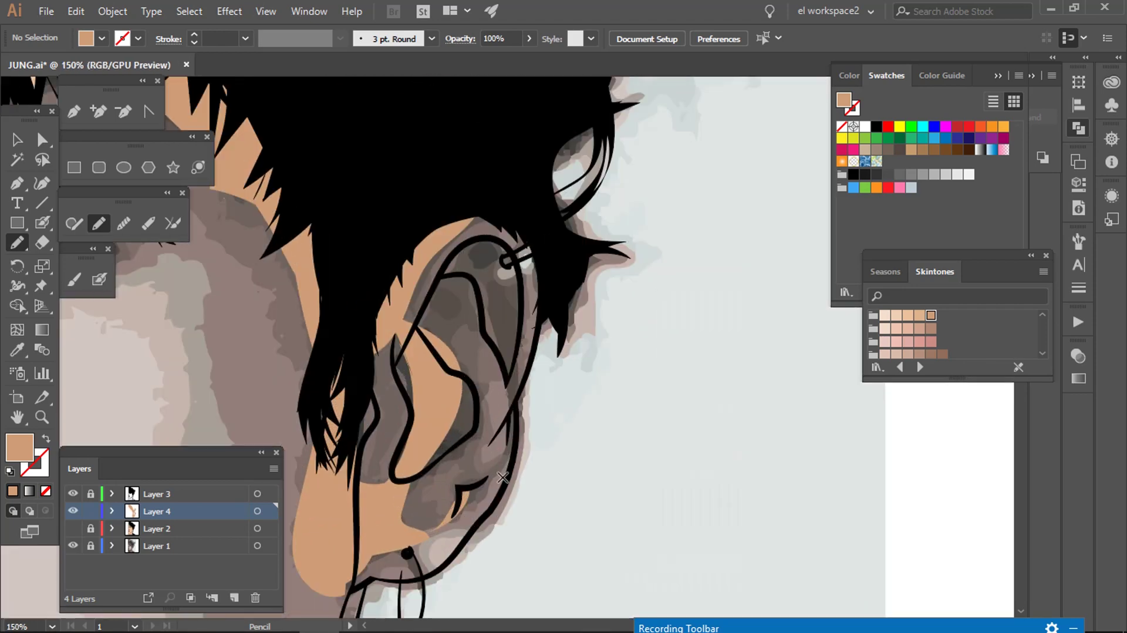
scroll(499, 375, up, 1)
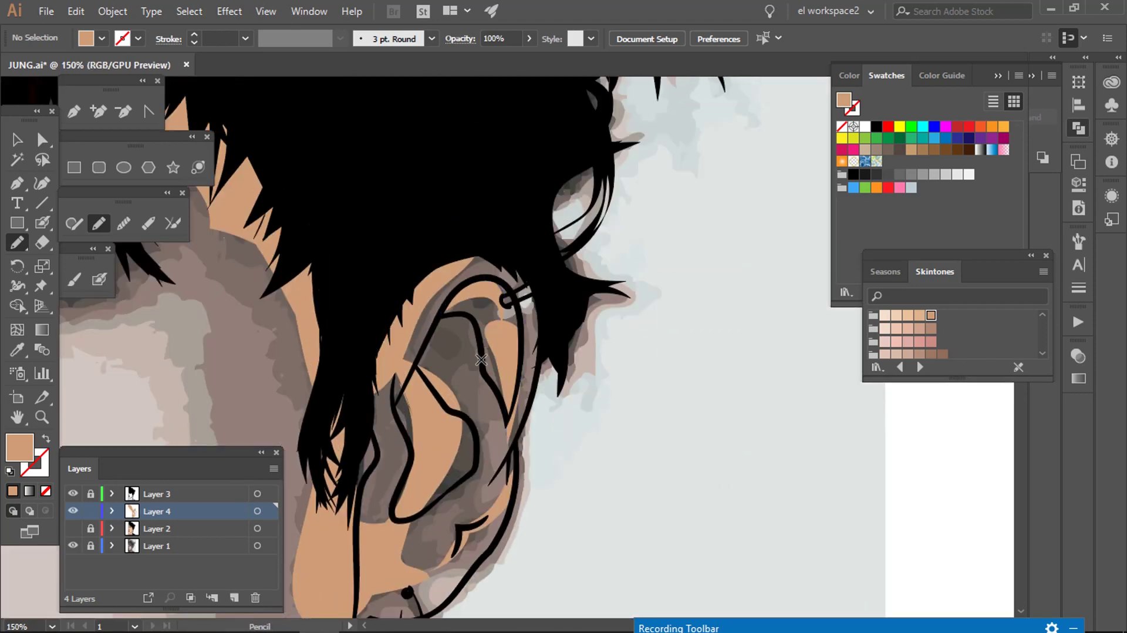
scroll(422, 381, down, 4)
scroll(352, 369, up, 2)
scroll(439, 353, down, 1)
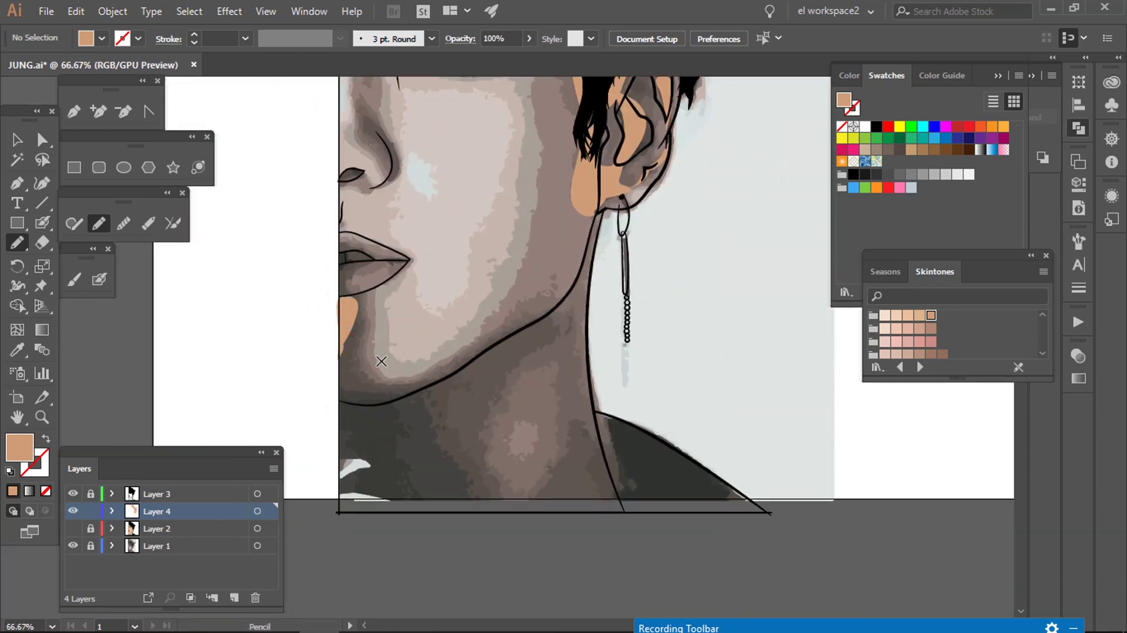
scroll(338, 336, up, 1)
scroll(354, 357, down, 2)
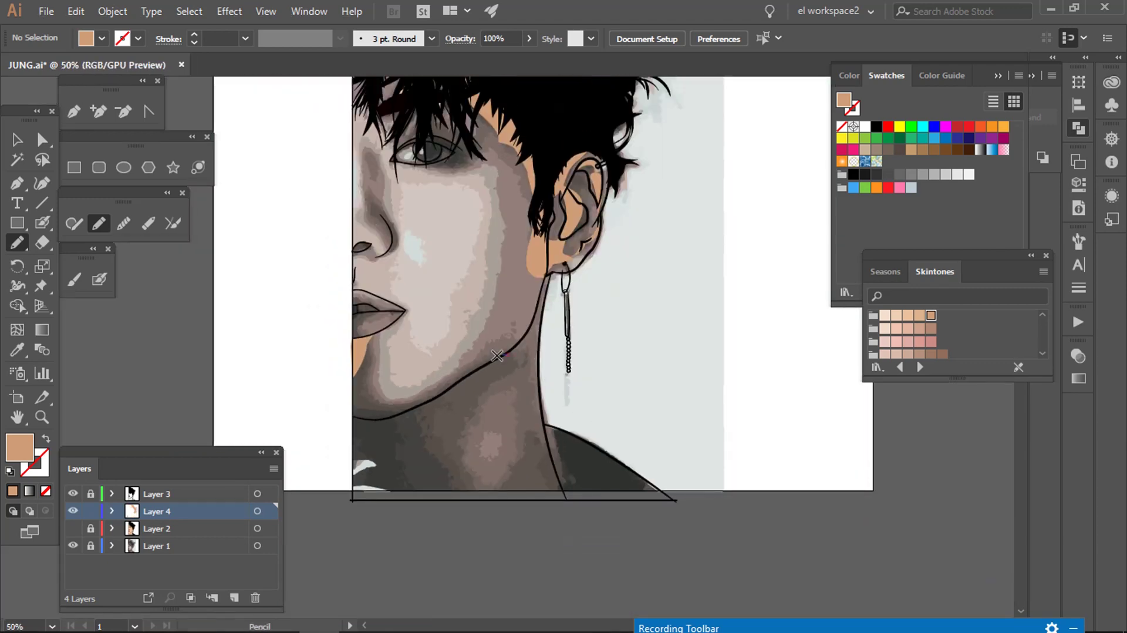
drag(487, 365, 414, 405)
Step: Pencil brown and peach skin shapes on the neck, running up to the jaw
scroll(408, 420, up, 2)
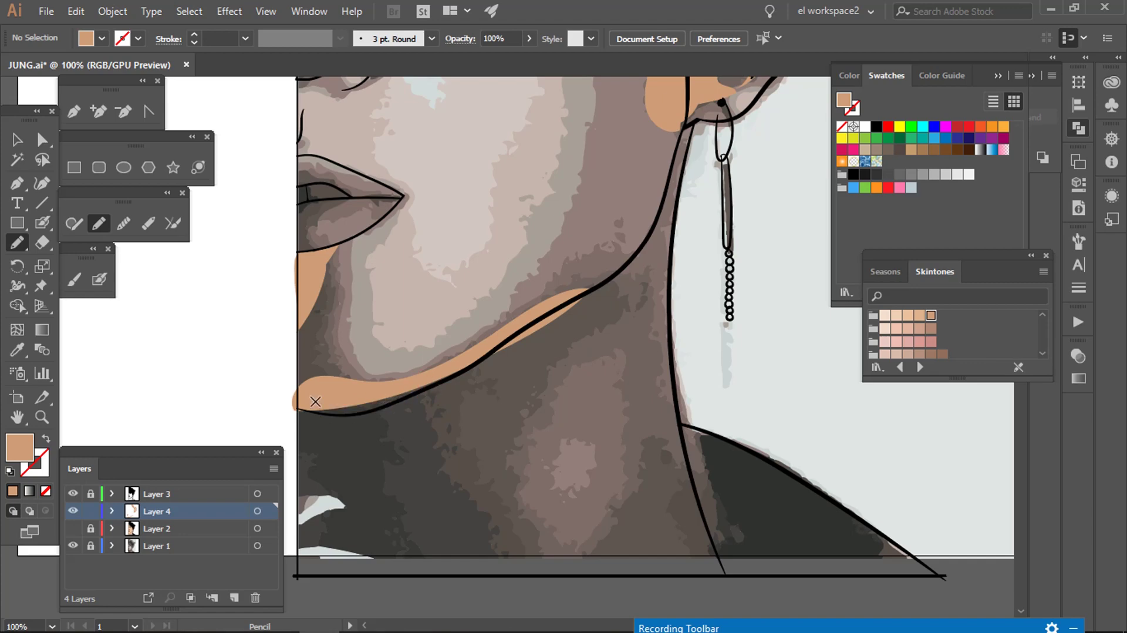
scroll(397, 425, down, 1)
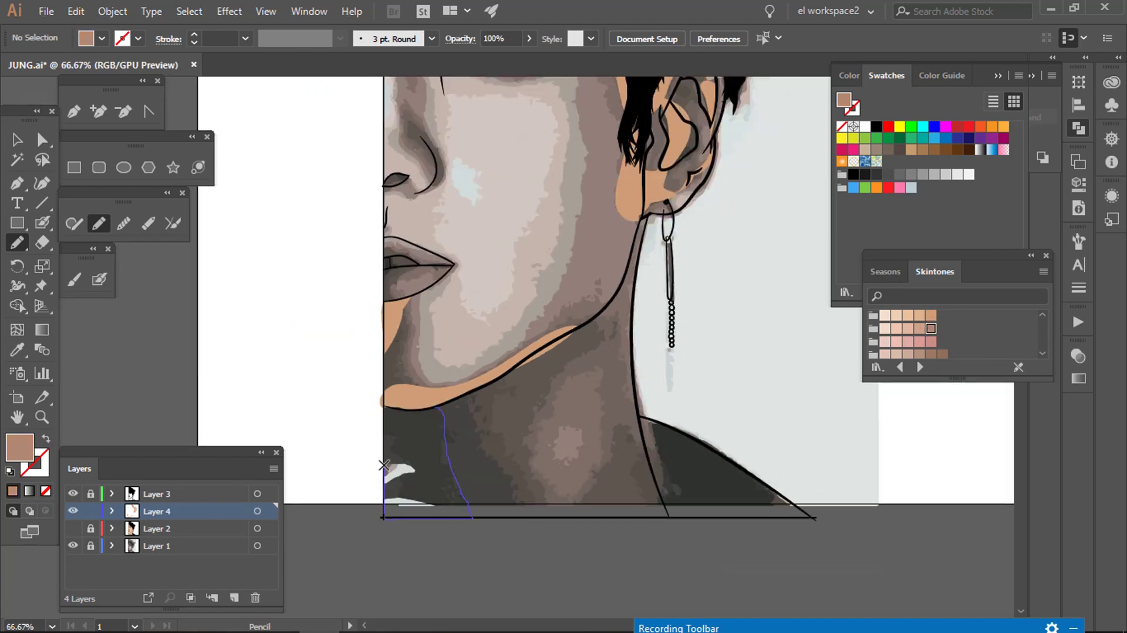
drag(384, 465, 384, 405)
scroll(384, 405, up, 2)
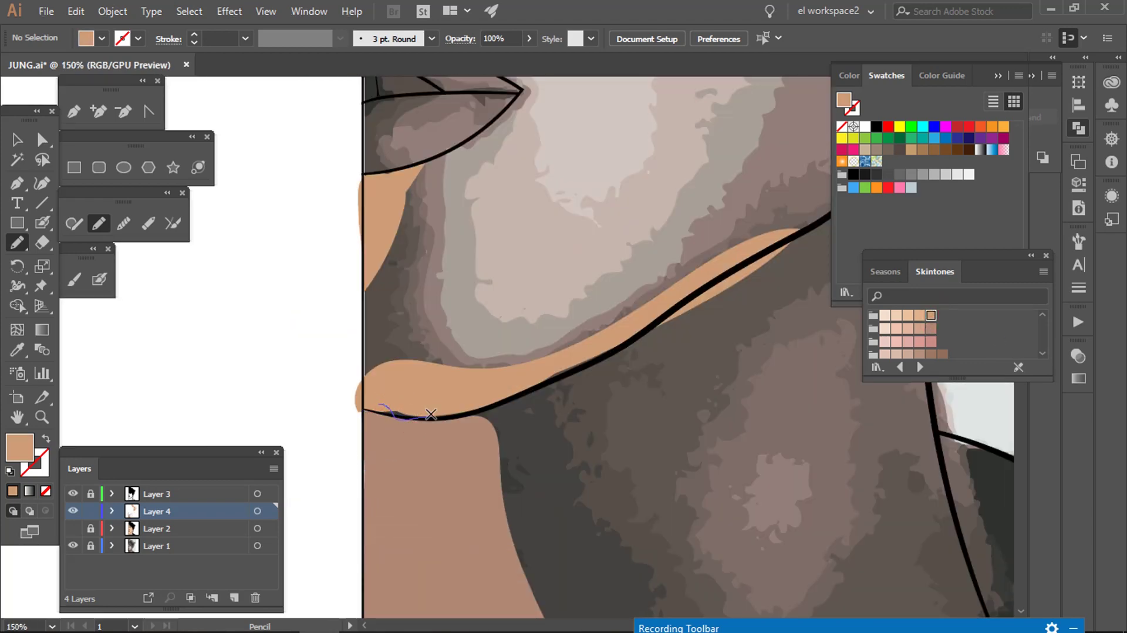
scroll(499, 376, down, 2)
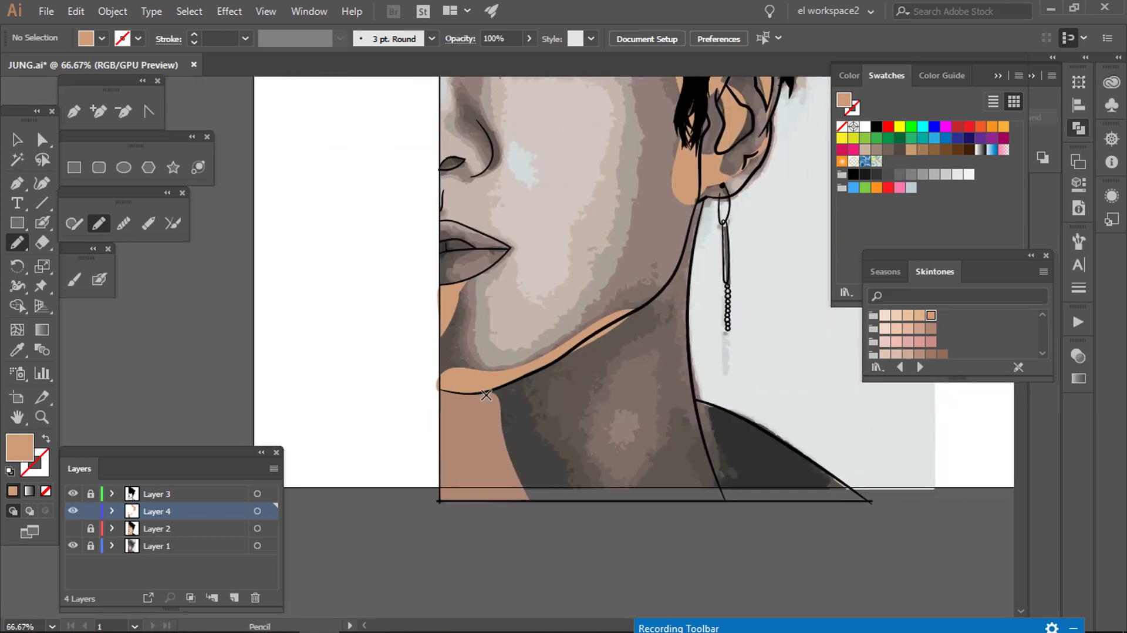
drag(490, 391, 508, 414)
scroll(523, 475, up, 3)
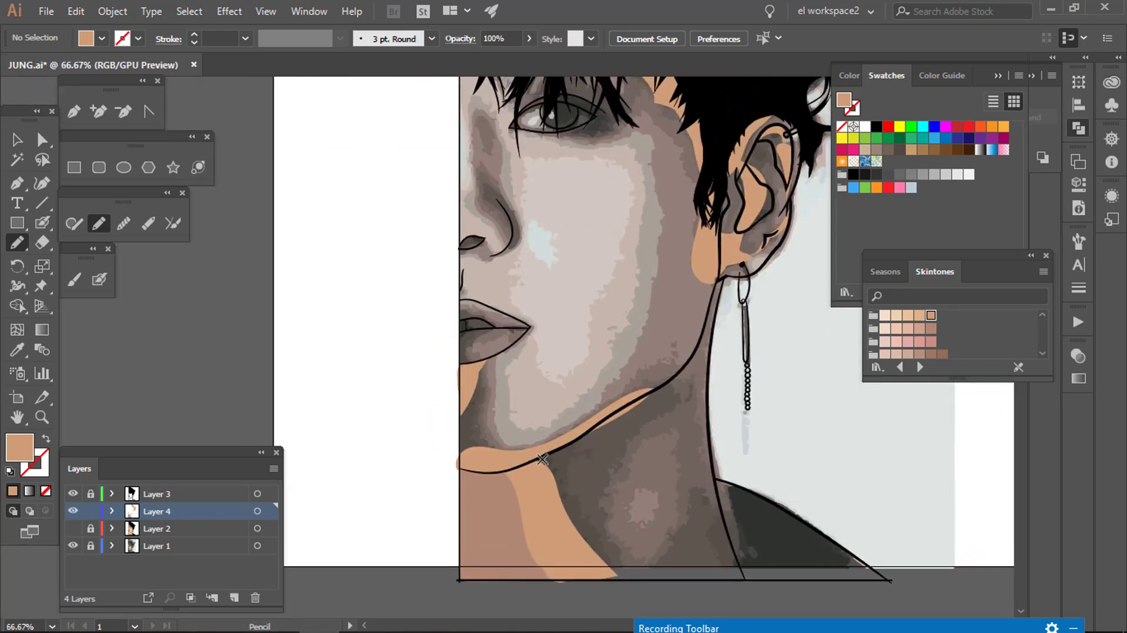
scroll(534, 480, right, 3)
drag(464, 489, 436, 458)
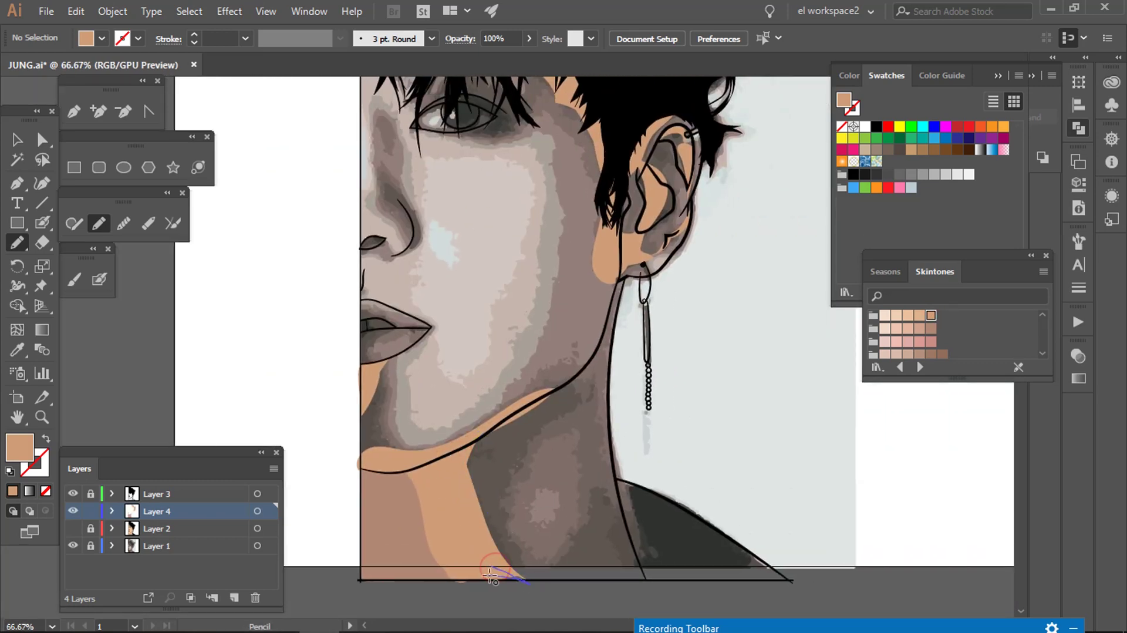
Step: Close a tan skin-tone shape around the eye
scroll(492, 578, up, 2)
scroll(446, 487, down, 2)
scroll(405, 397, up, 1)
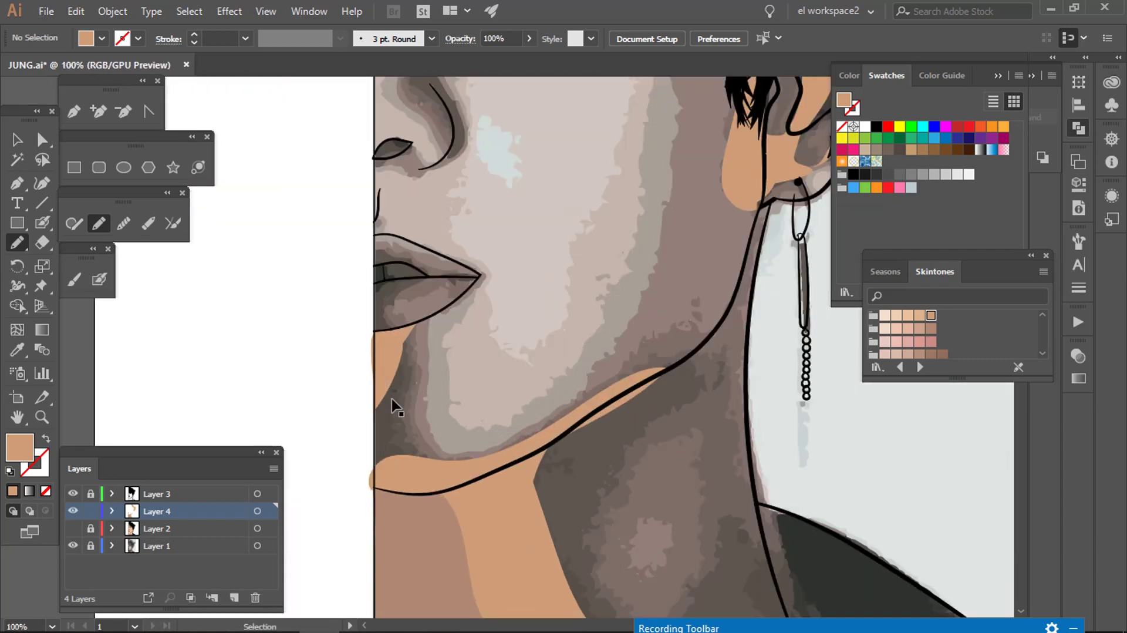
scroll(403, 459, down, 3)
scroll(511, 415, up, 2)
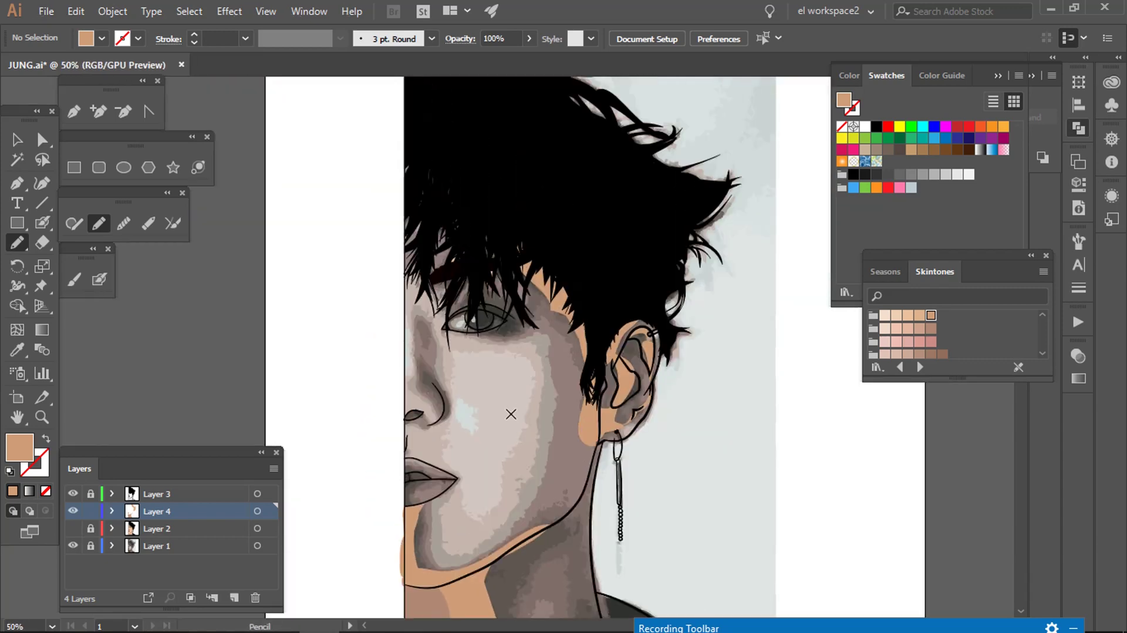
scroll(442, 448, up, 4)
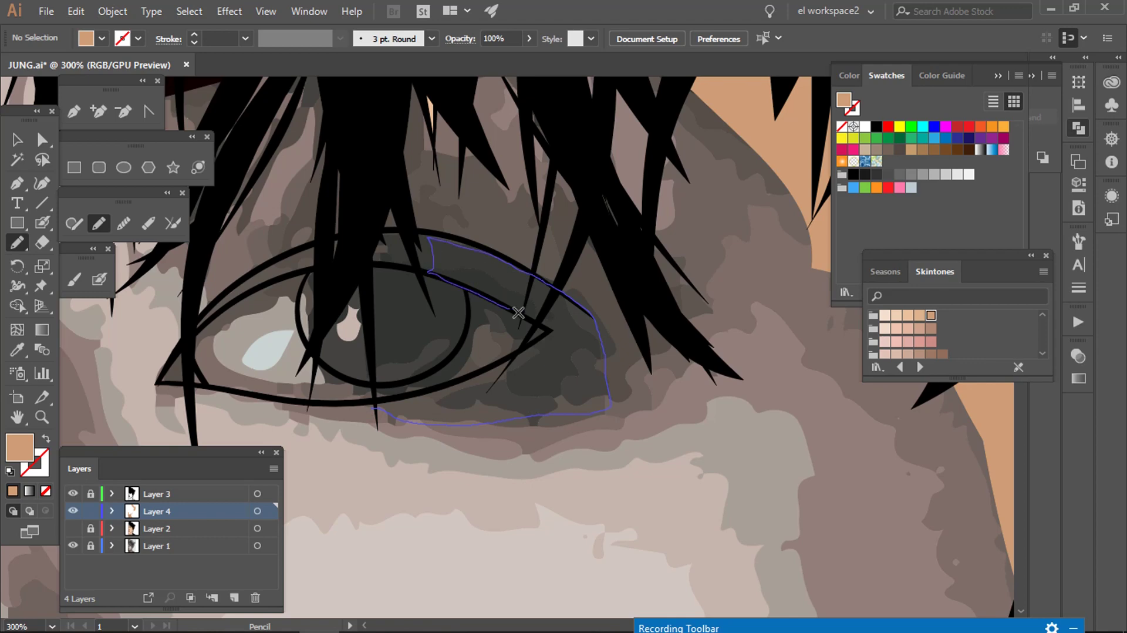
drag(518, 313, 521, 316)
scroll(538, 331, up, 2)
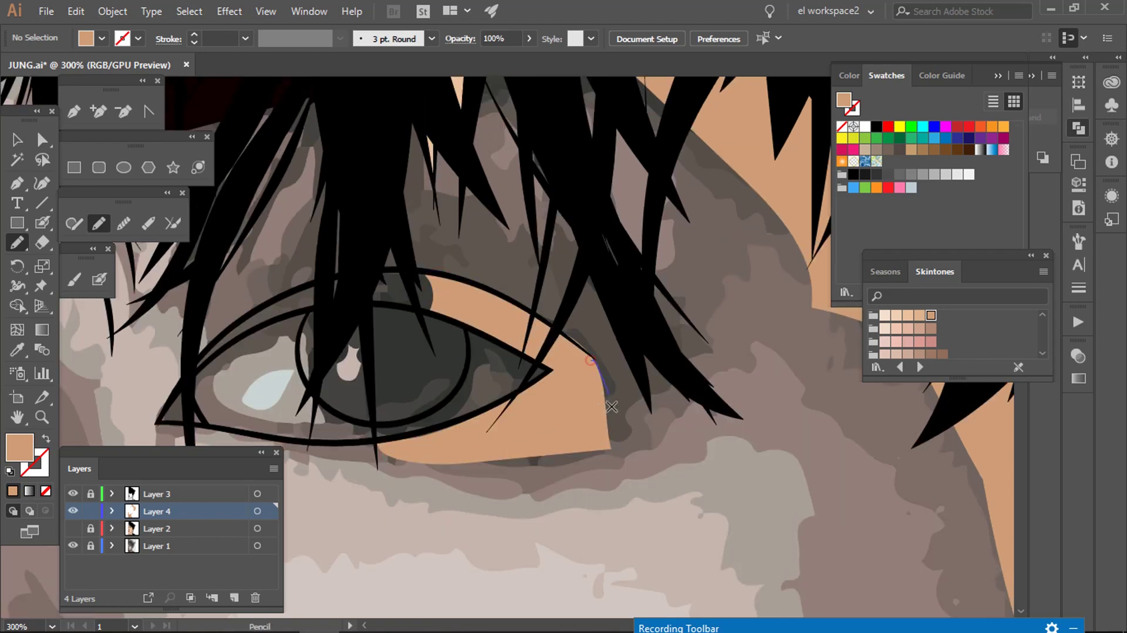
scroll(523, 413, down, 6)
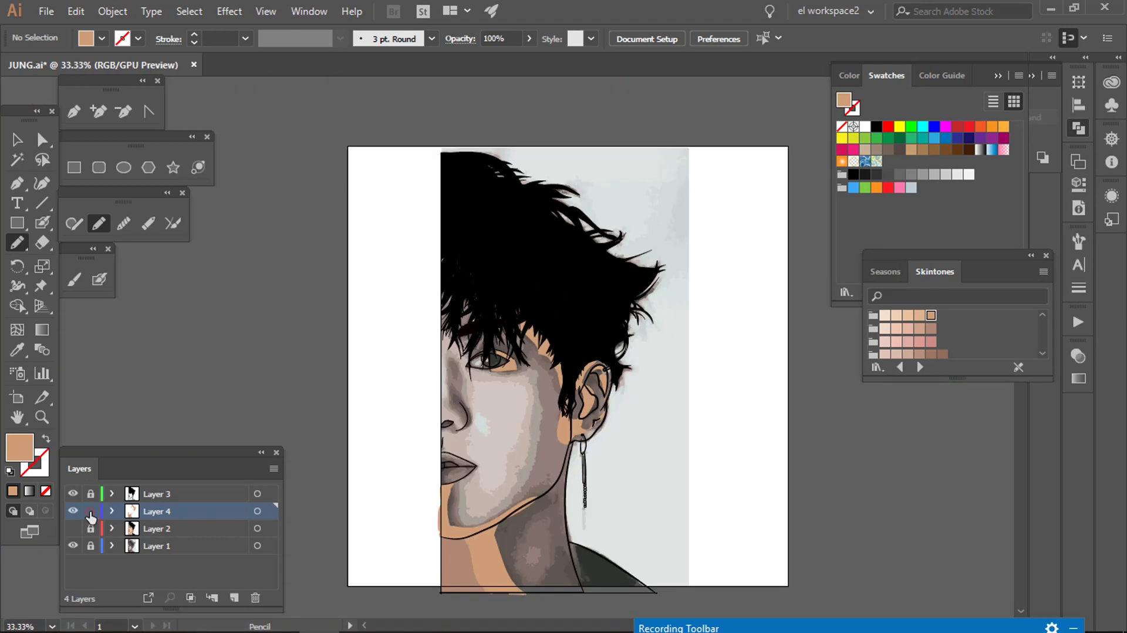
Step: Check the Layer 2 colour reference and close a brown skin-tone shape around the ear
click(73, 528)
scroll(608, 458, up, 2)
scroll(608, 458, up, 1)
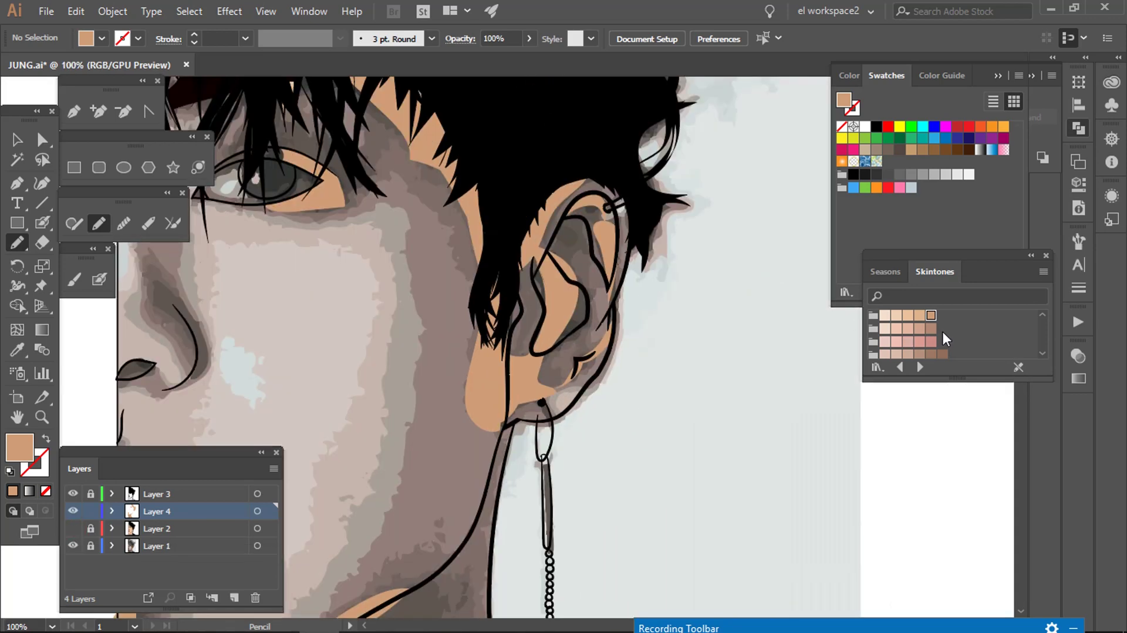
drag(536, 415, 563, 194)
Step: Move Layer 5 below Layer 4 and pencil a skin shape along the jaw and neck
drag(157, 511, 157, 535)
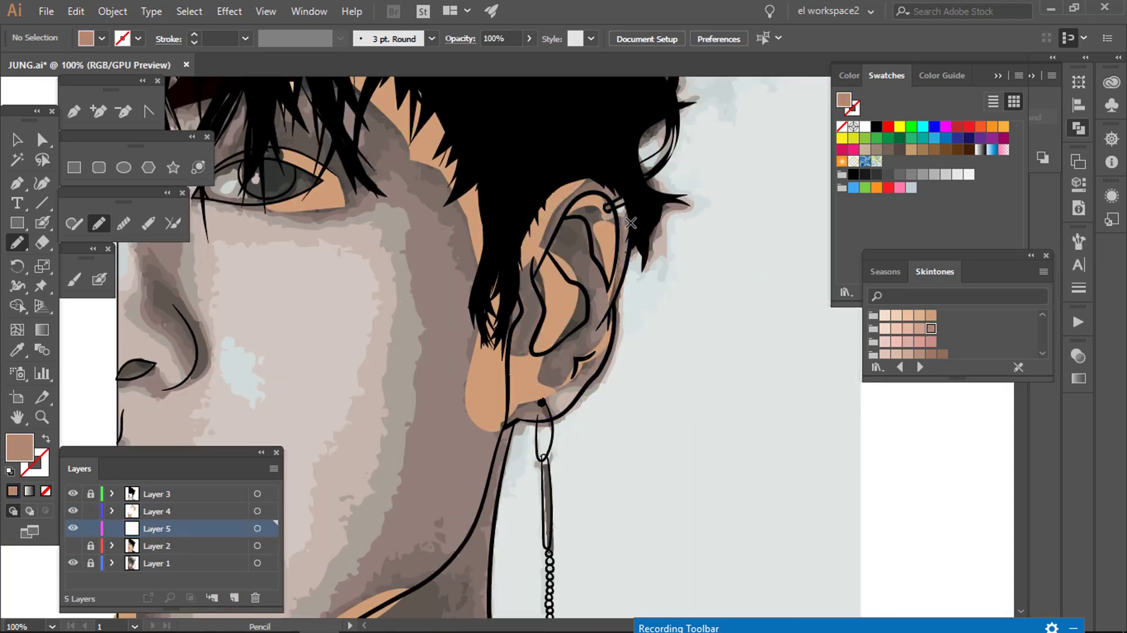
key(ctrl+minus)
key(ctrl+plus)
key(ctrl+minus)
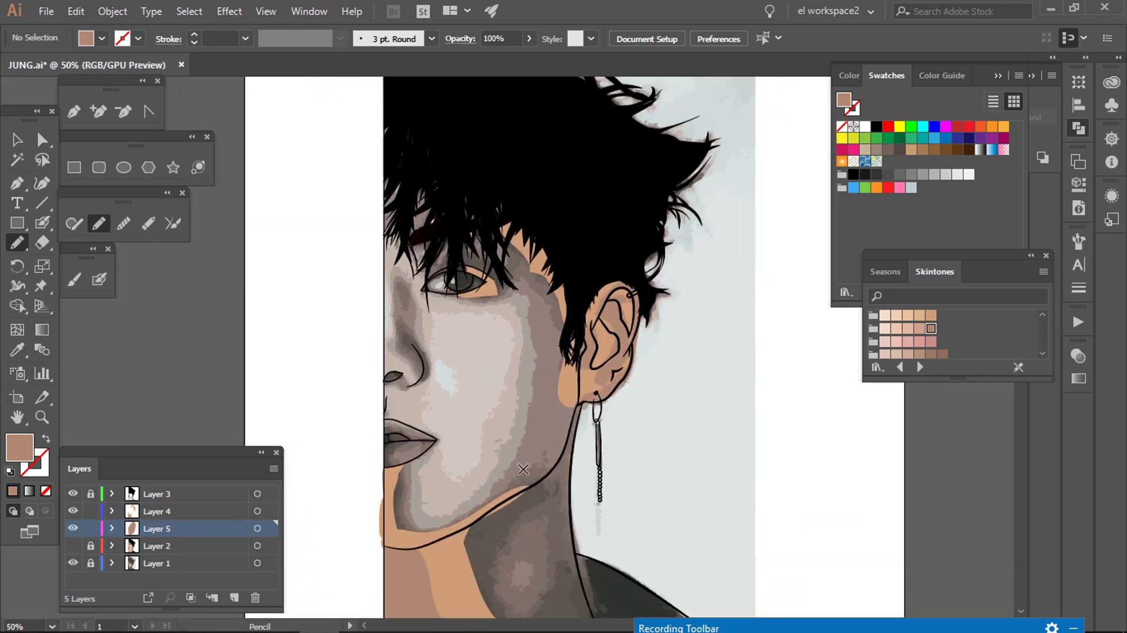
alt+scroll(482, 452, up, 1)
drag(572, 352, 462, 493)
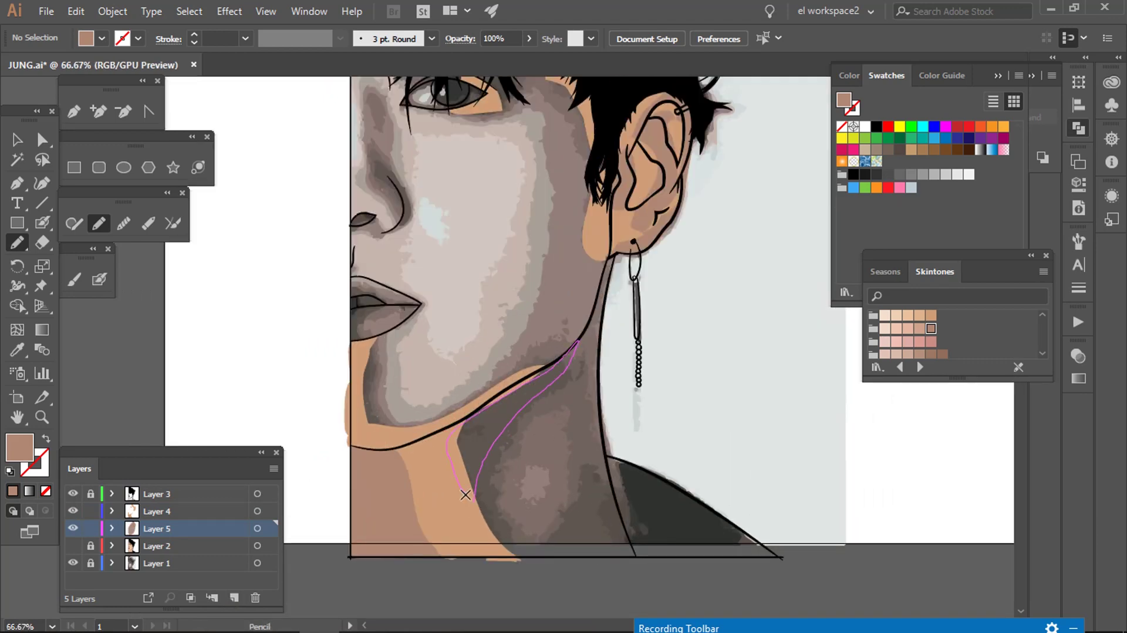
Step: Undo the two stray paths along the nose and add a new Layer 6
scroll(460, 467, up, 1)
scroll(470, 411, up, 5)
alt+scroll(428, 255, up, 2)
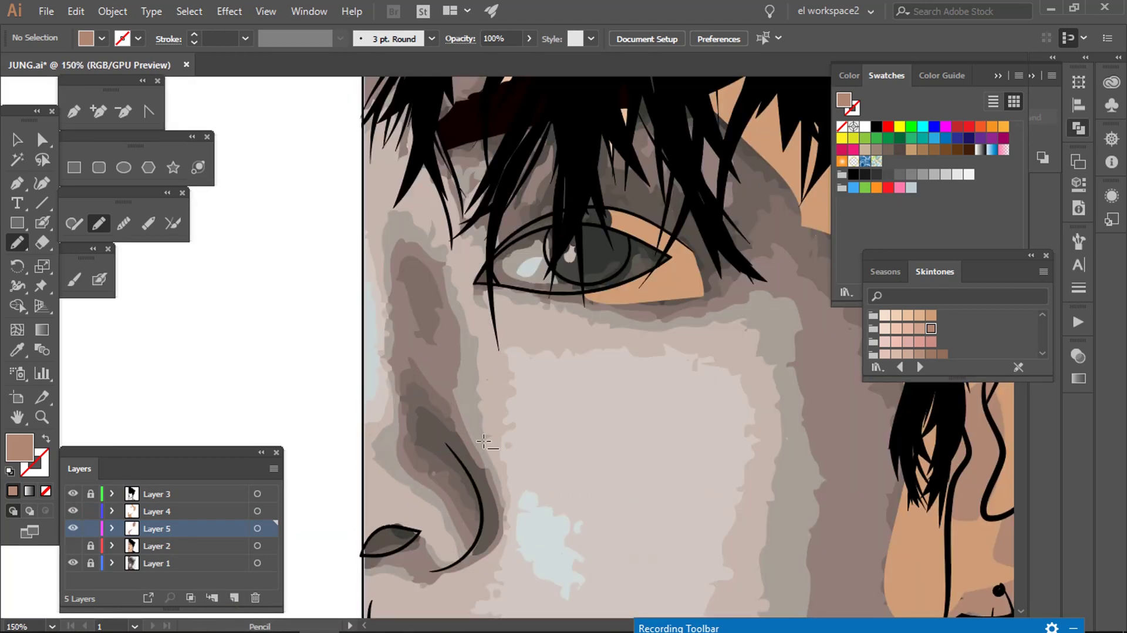
key(ctrl+z)
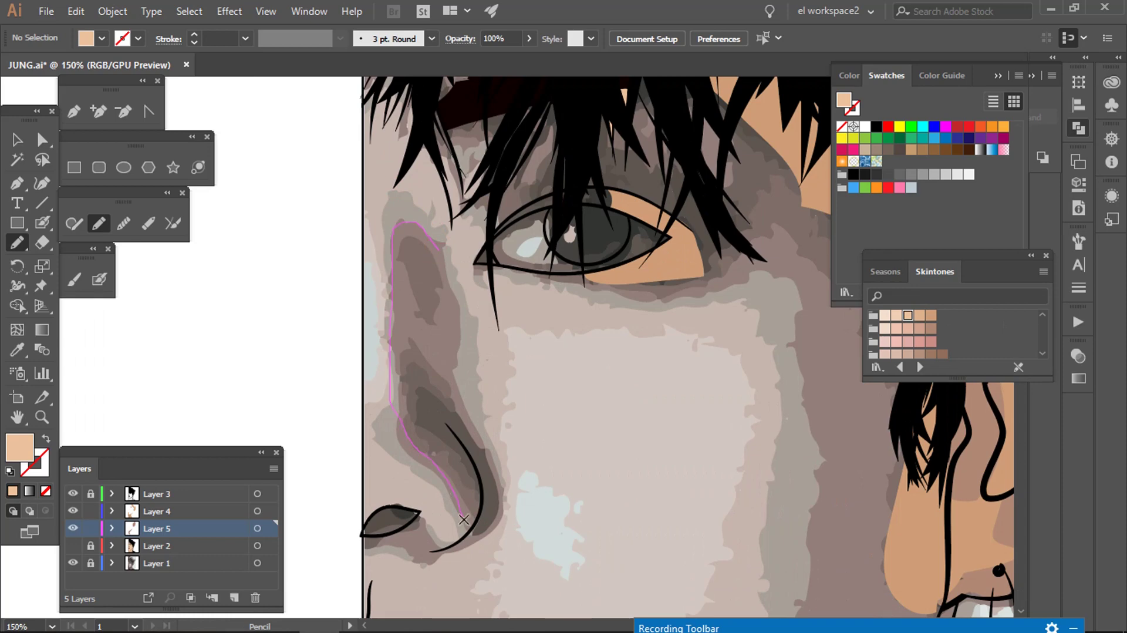
key(ctrl+z)
key(ctrl+z)
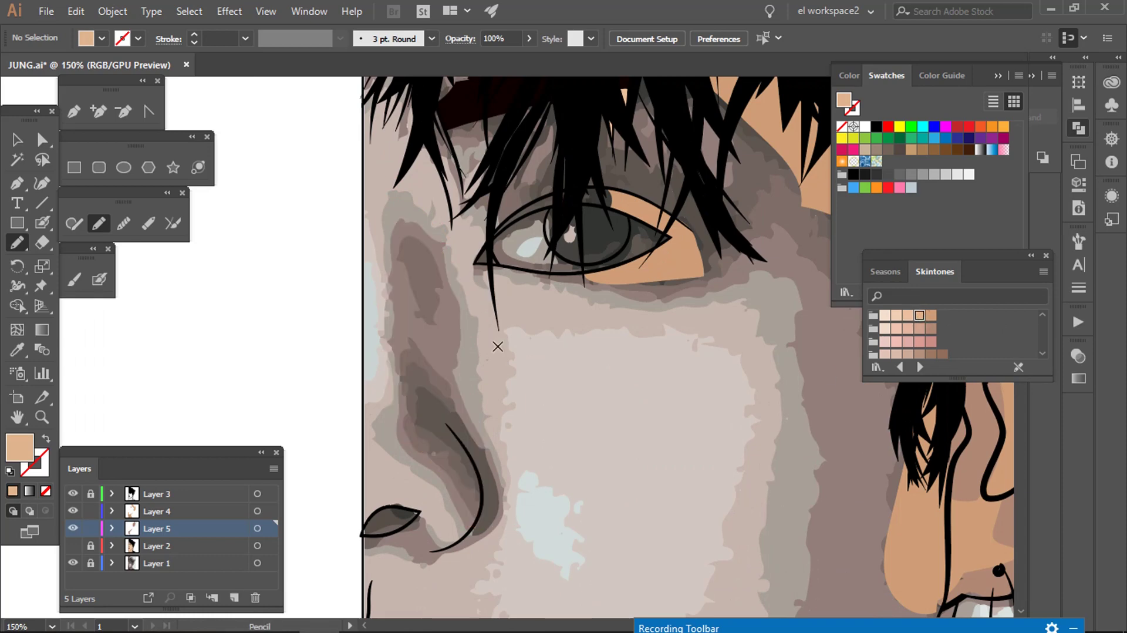
click(161, 511)
key(ctrl+l)
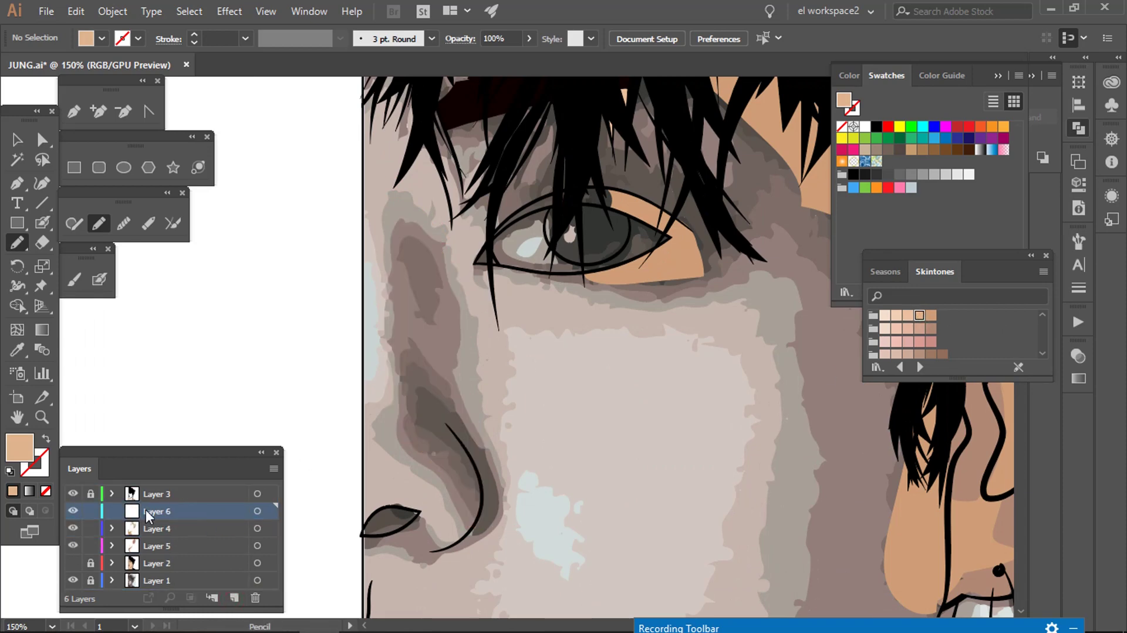
Step: Return to Layer 4 and pencil a closed peach skin shape over the nose
alt+scroll(477, 458, up, 1)
alt+scroll(476, 458, down, 3)
alt+scroll(573, 347, up, 2)
key(ctrl+z)
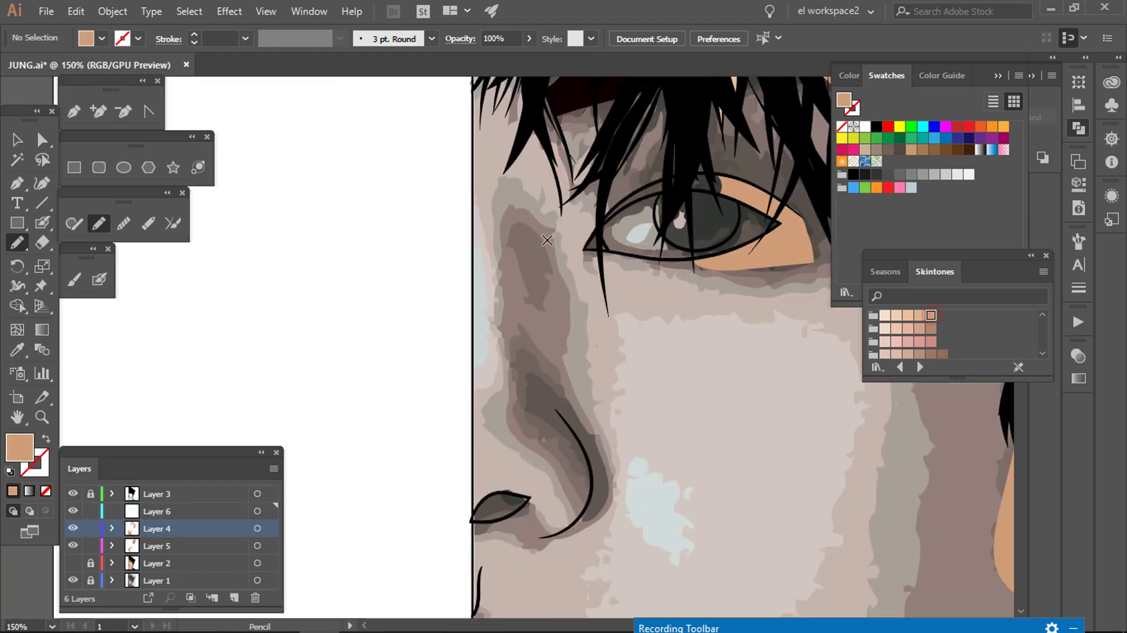
drag(598, 497, 555, 230)
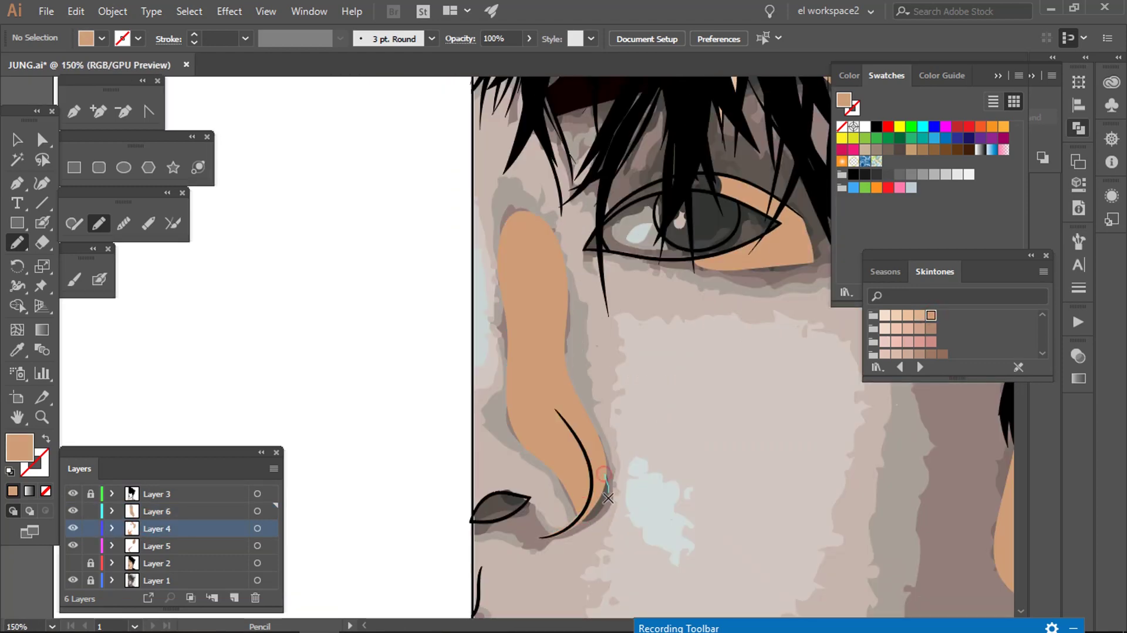
alt+scroll(593, 524, up, 2)
alt+scroll(609, 363, down, 4)
alt+scroll(608, 363, up, 1)
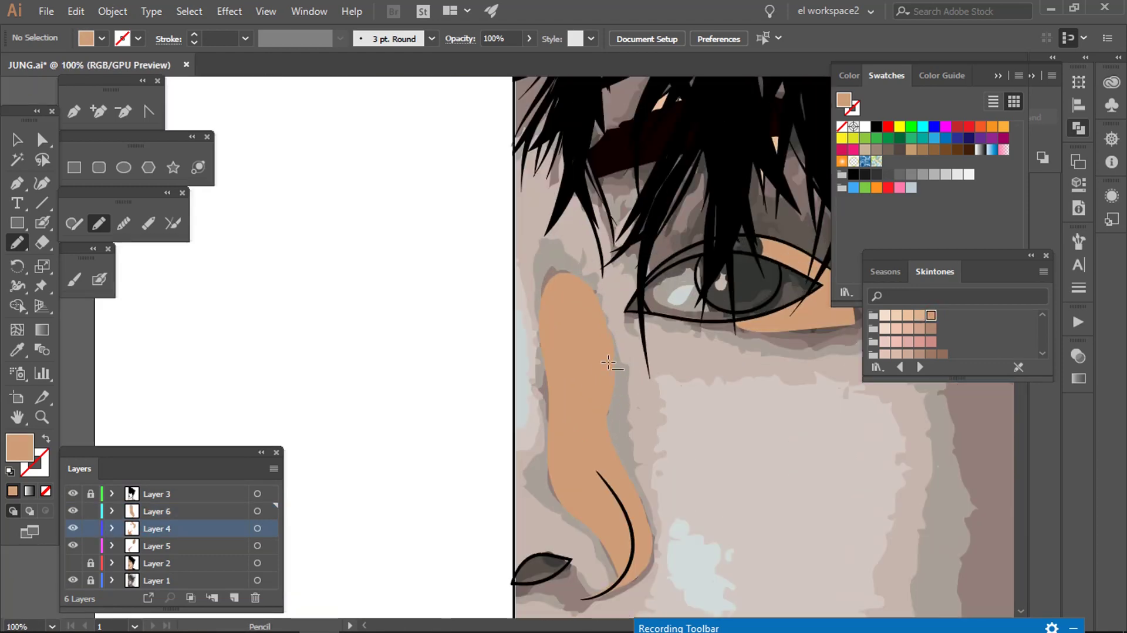
scroll(548, 493, down, 2)
scroll(548, 492, down, 1)
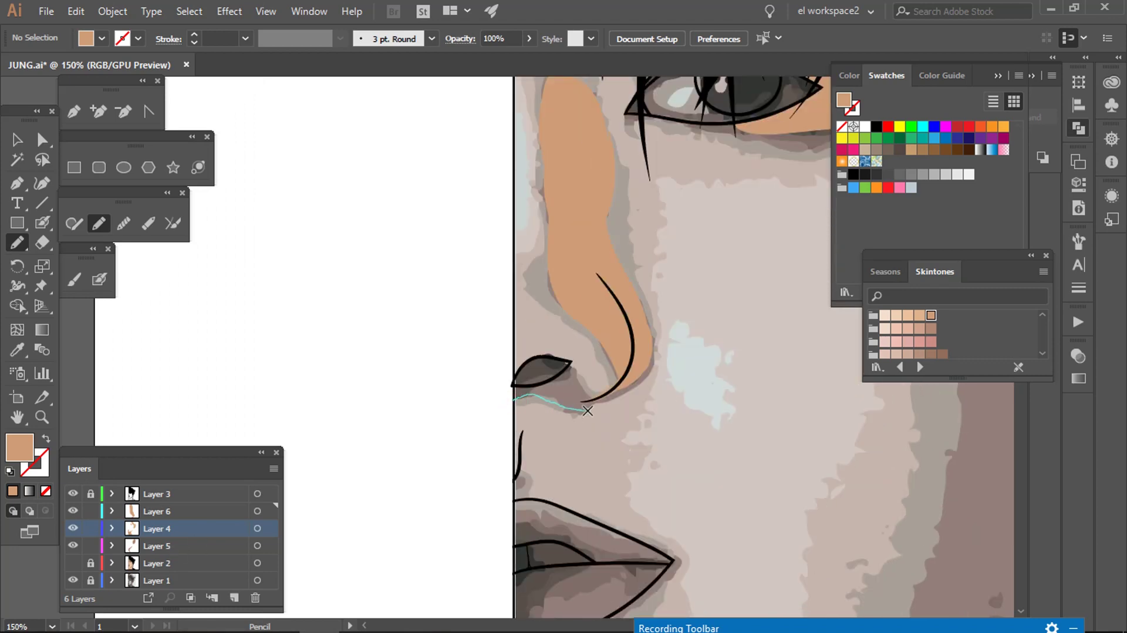
alt+scroll(587, 358, up, 2)
drag(619, 365, 576, 324)
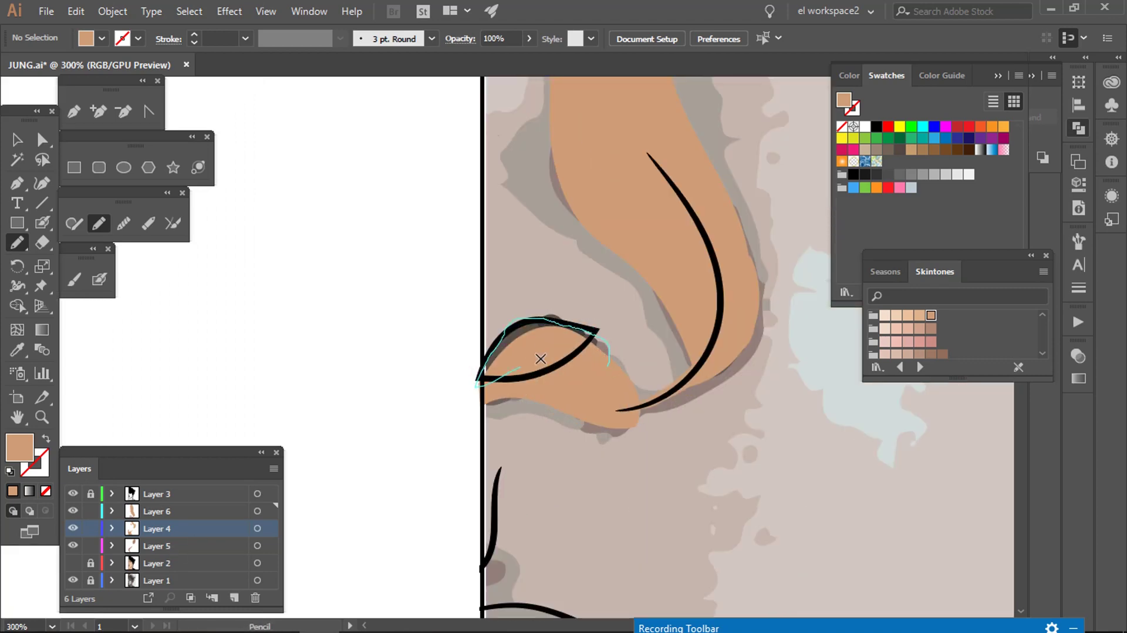
Step: Add a new Layer 7 above Layer 2
scroll(540, 358, down, 1)
alt+scroll(637, 399, down, 2)
alt+scroll(622, 398, down, 2)
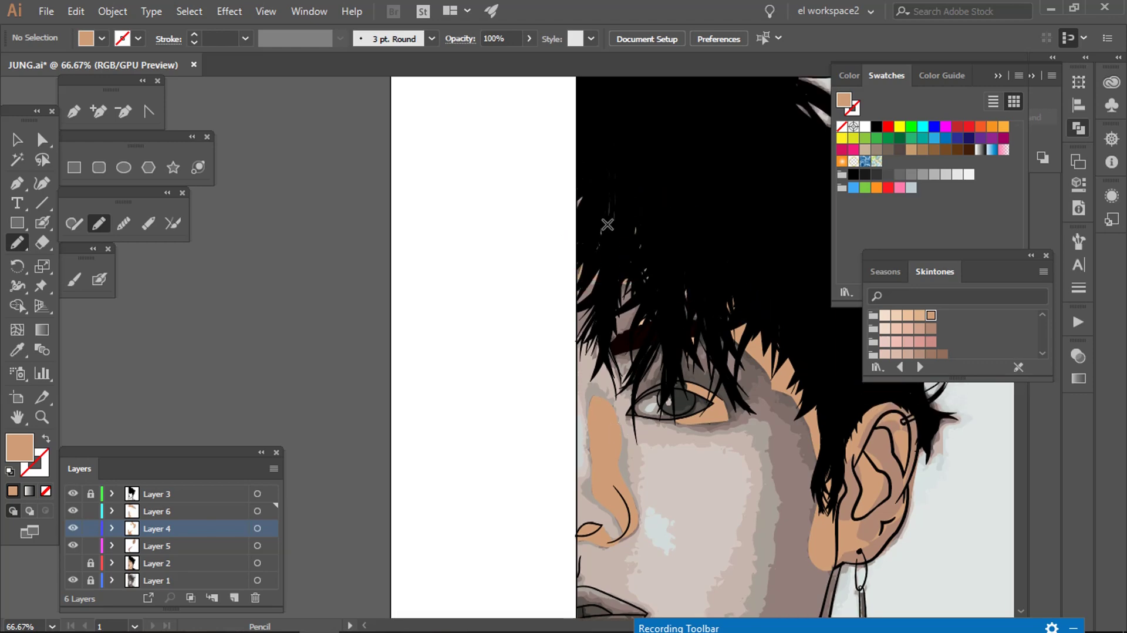
scroll(665, 258, down, 1)
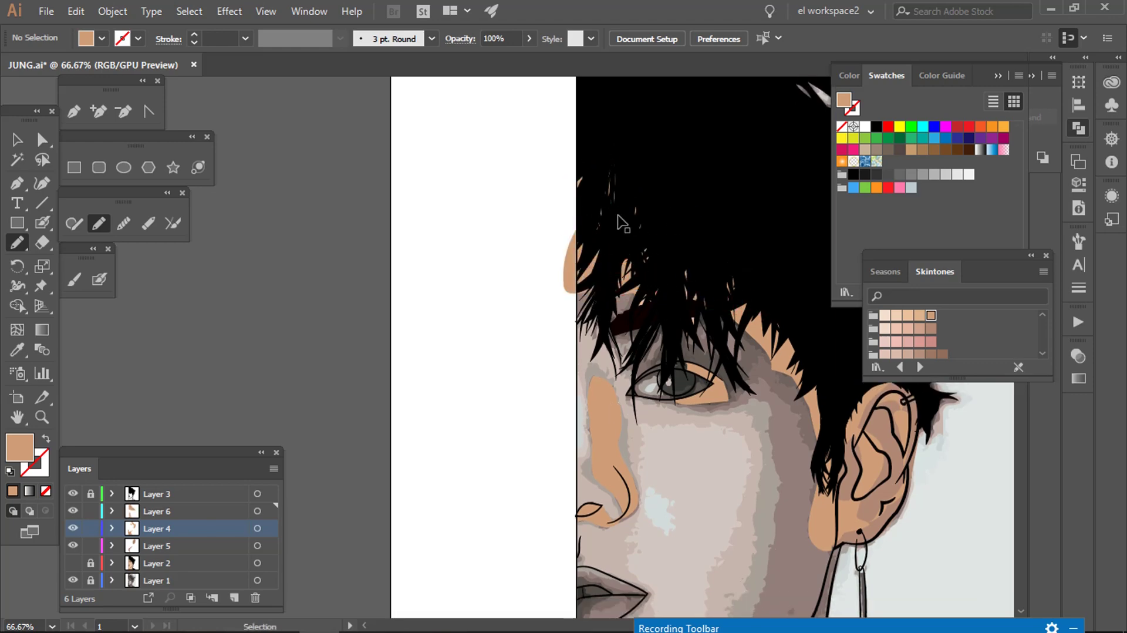
scroll(720, 359, down, 3)
alt+scroll(720, 359, down, 1)
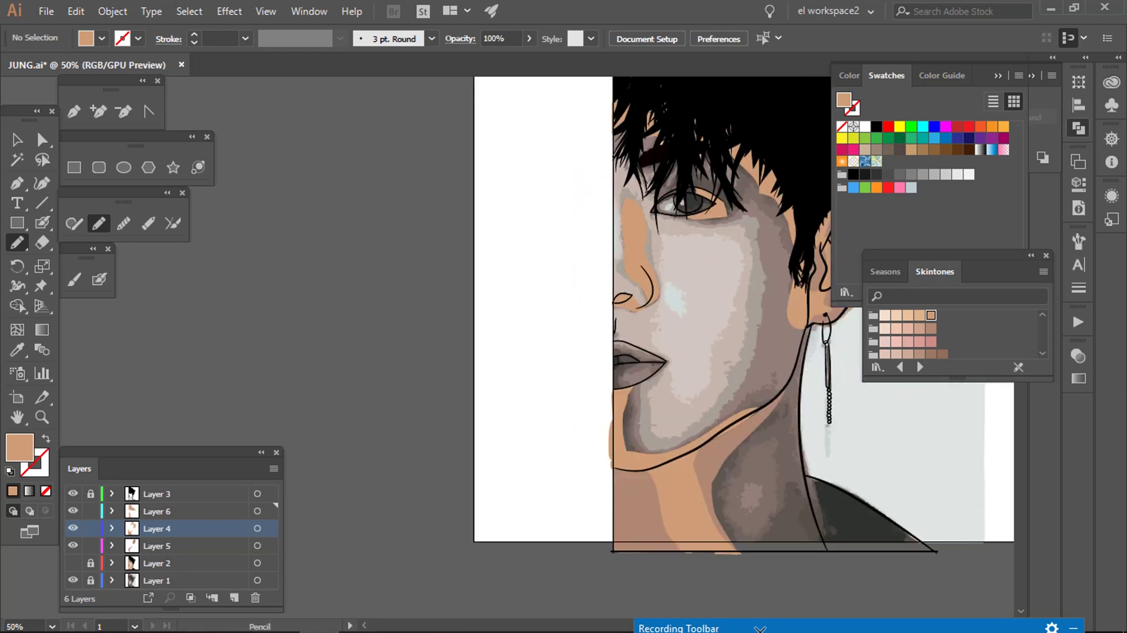
click(167, 563)
key(ctrl+l)
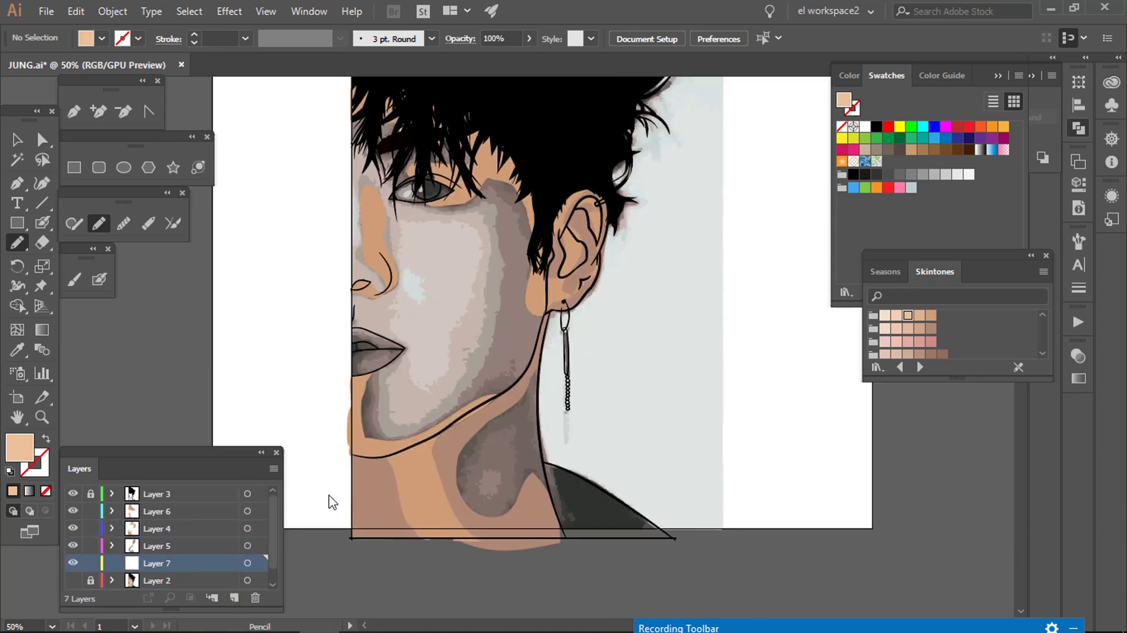
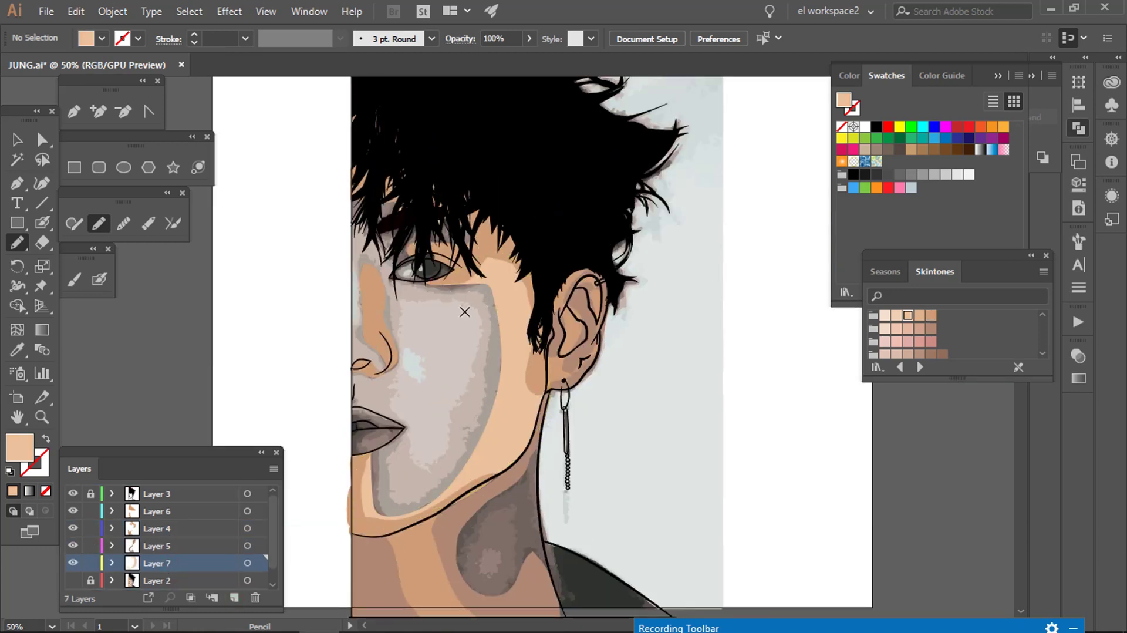
Step: Finish the tan jaw shading and pencil a shading shape along the side of the nose
key(v)
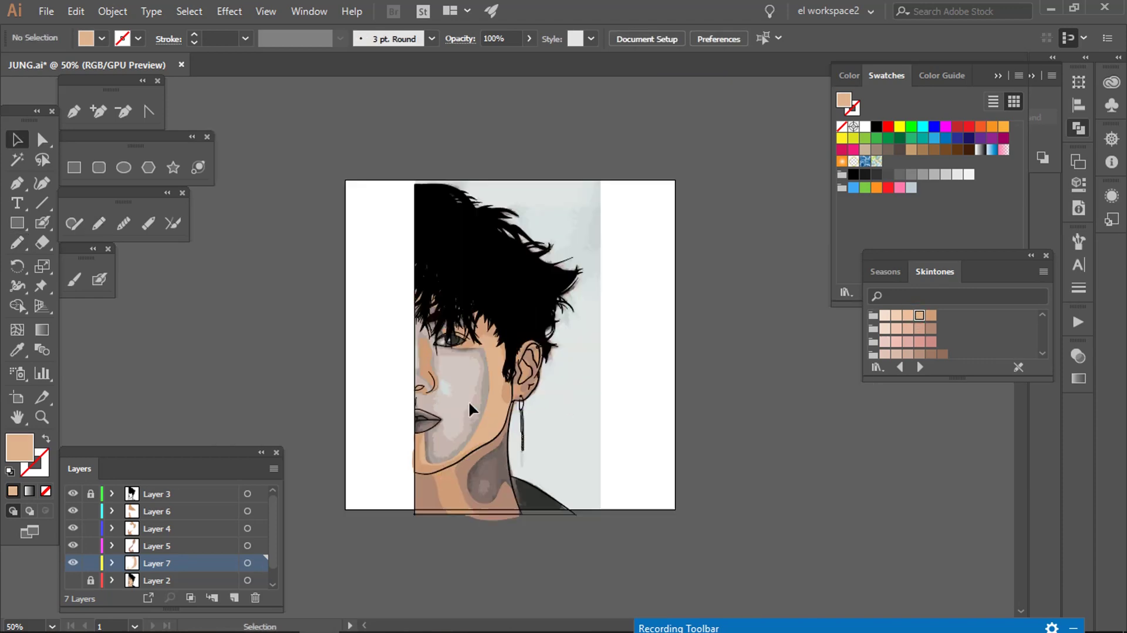
key(n)
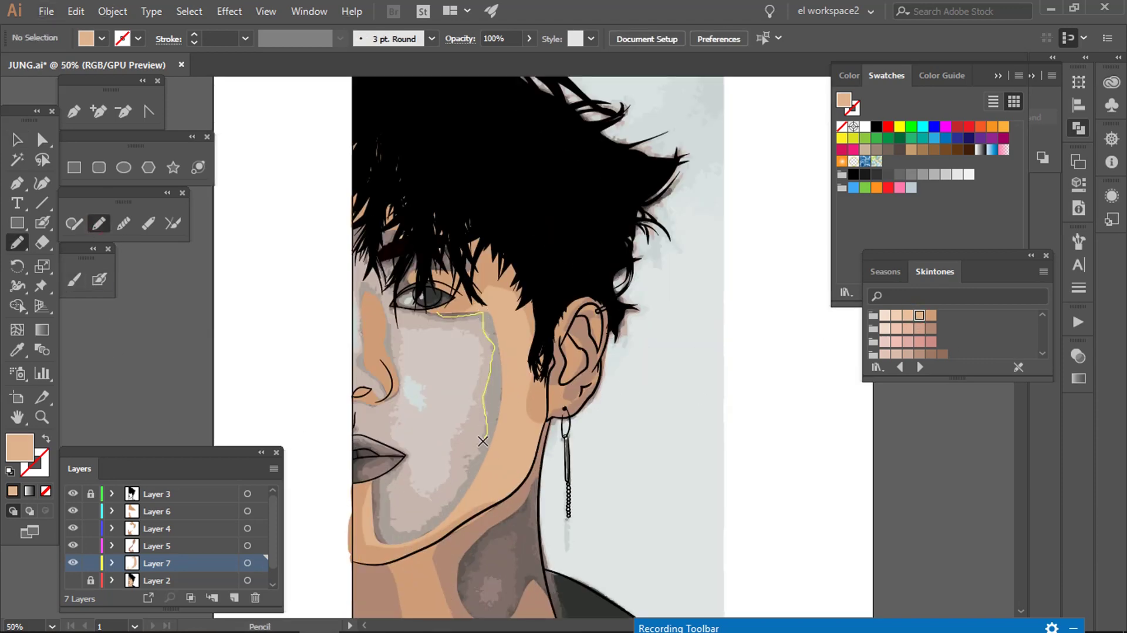
scroll(455, 276, up, 3)
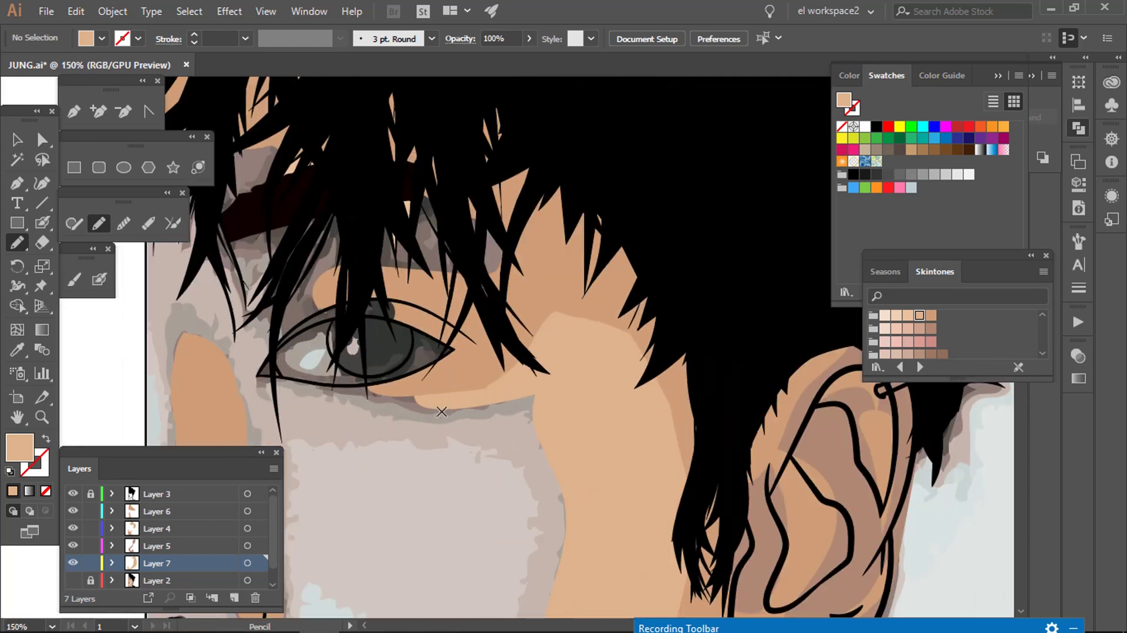
scroll(471, 367, down, 2)
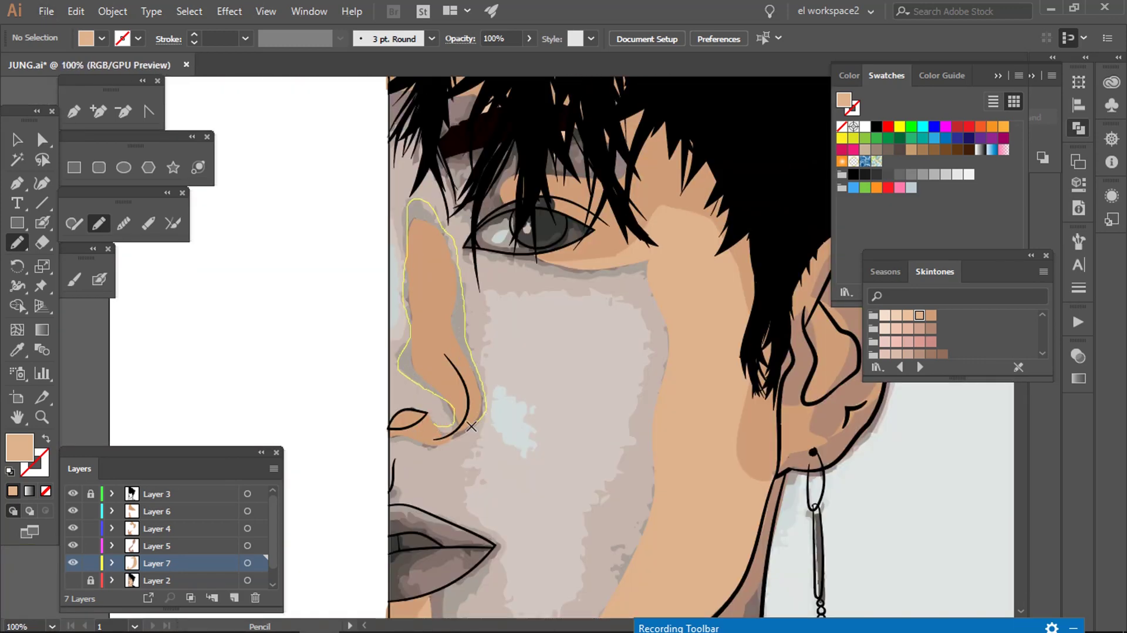
drag(471, 426, 470, 428)
scroll(419, 279, up, 1)
scroll(427, 321, down, 2)
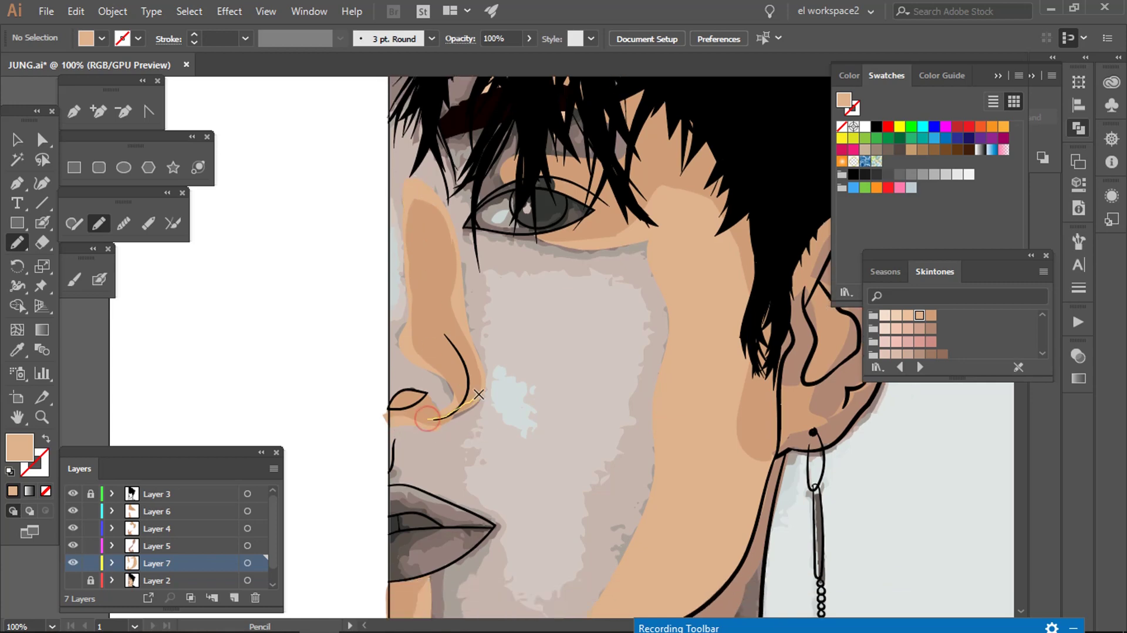
scroll(489, 405, down, 1)
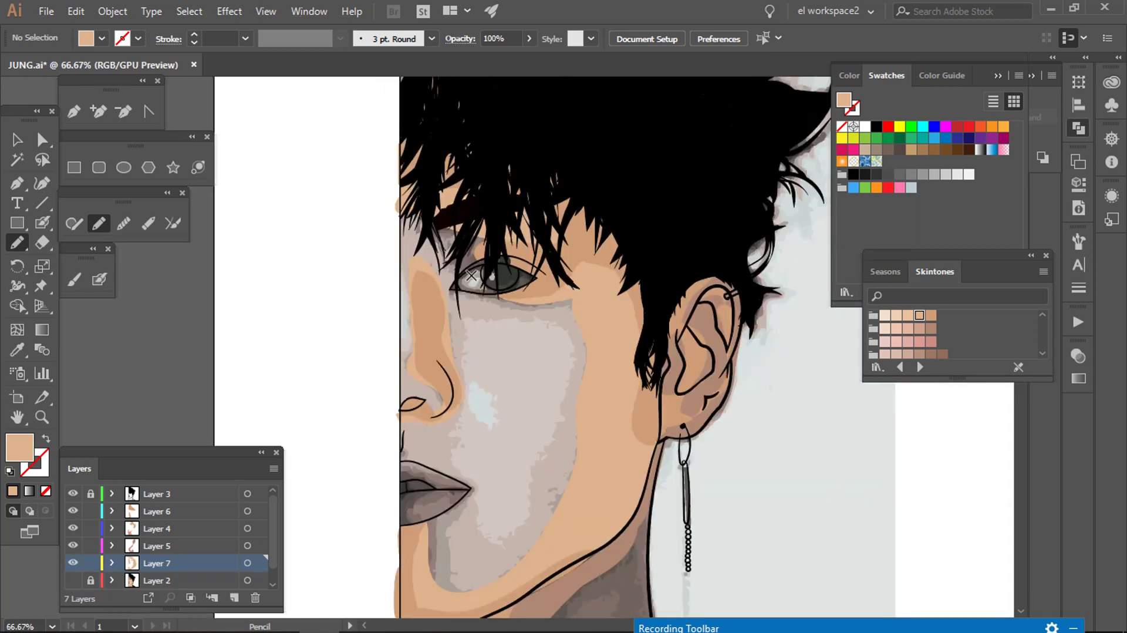
scroll(587, 352, down, 1)
Step: Draw a light peach highlight shape across the cheek in a lighter skin tone
click(907, 317)
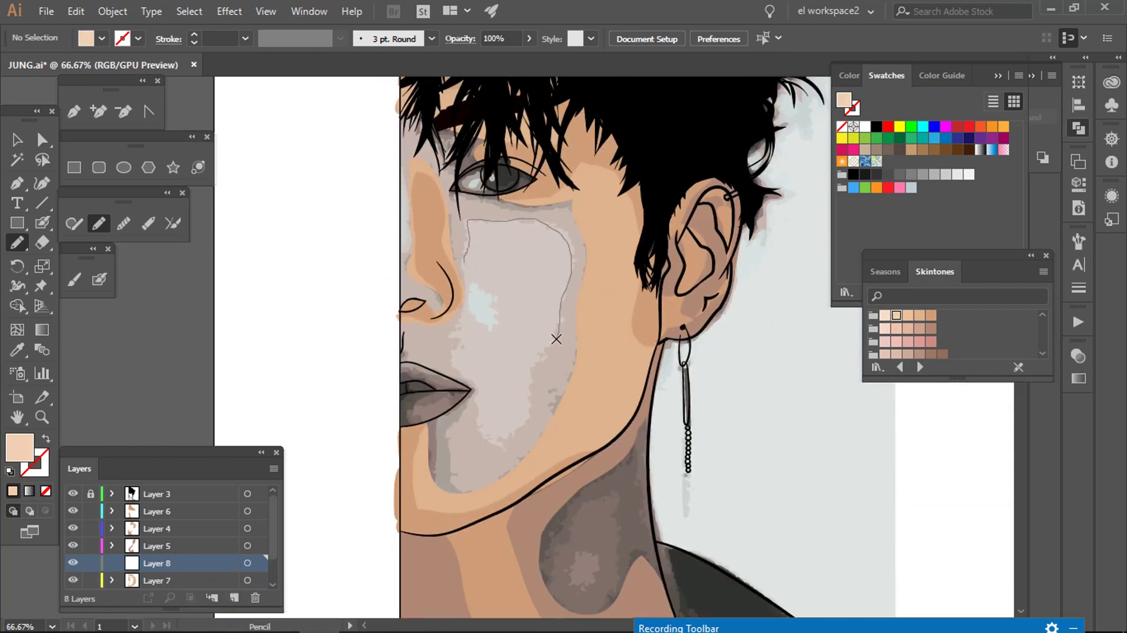
drag(459, 341, 468, 276)
scroll(406, 237, up, 2)
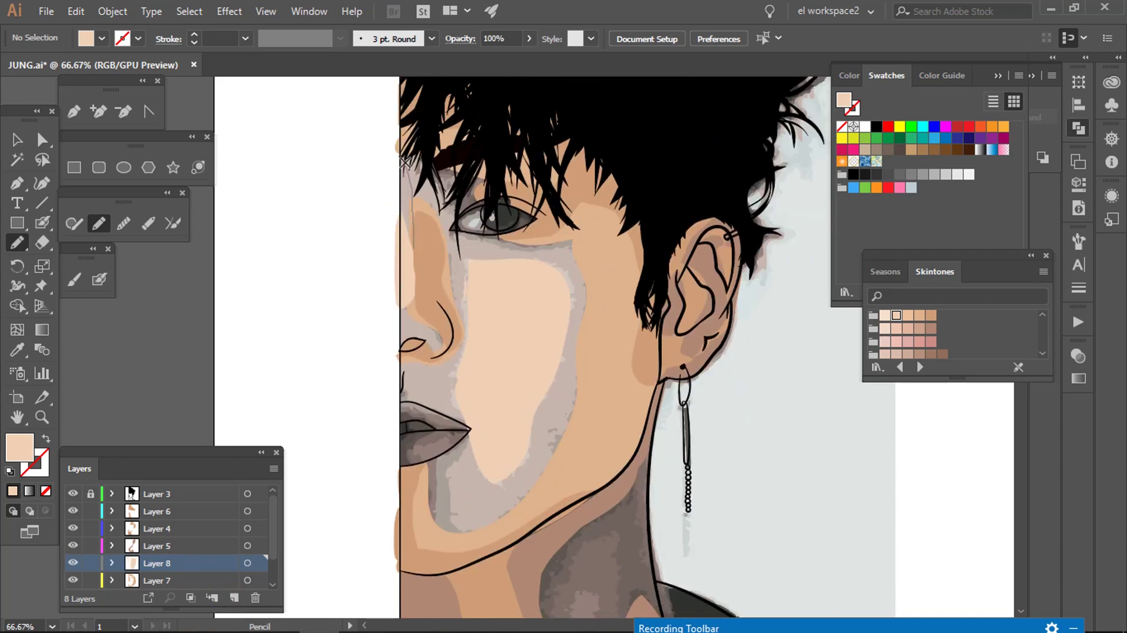
scroll(416, 256, up, 1)
Step: Add darker skin-tone shading above the eye and over the eyelid on the eye-shading layer
click(920, 315)
click(156, 546)
drag(484, 214, 397, 181)
scroll(479, 217, up, 3)
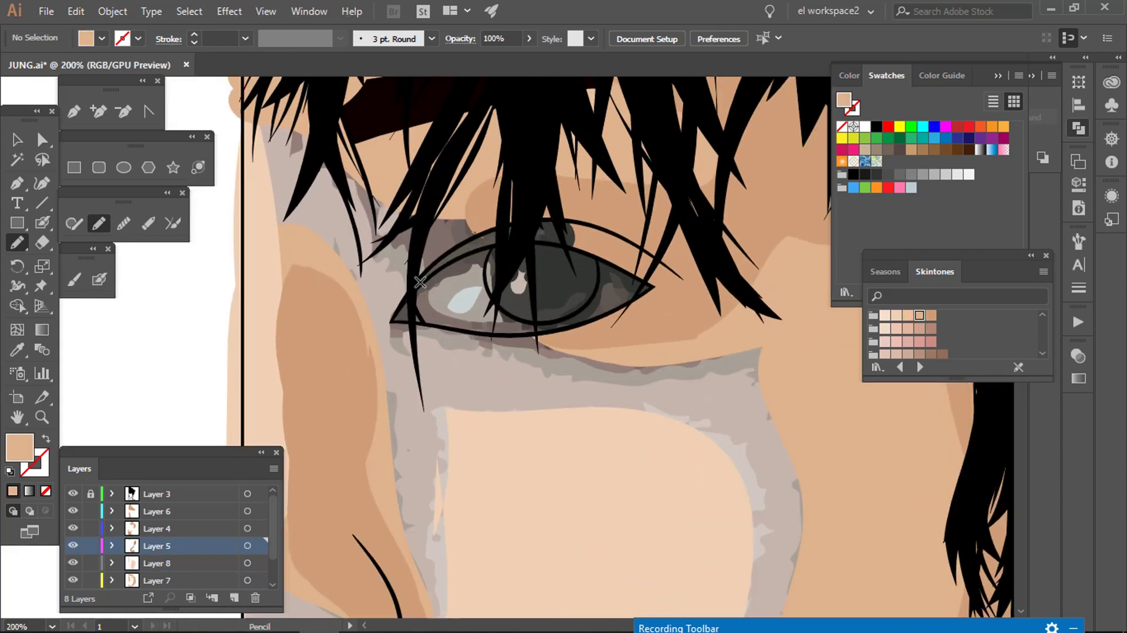
drag(556, 244, 391, 206)
Step: Select the shading beside the nose and pencil another shading stroke along the nose
key(ctrl+minus)
key(ctrl+minus)
key(ctrl+minus)
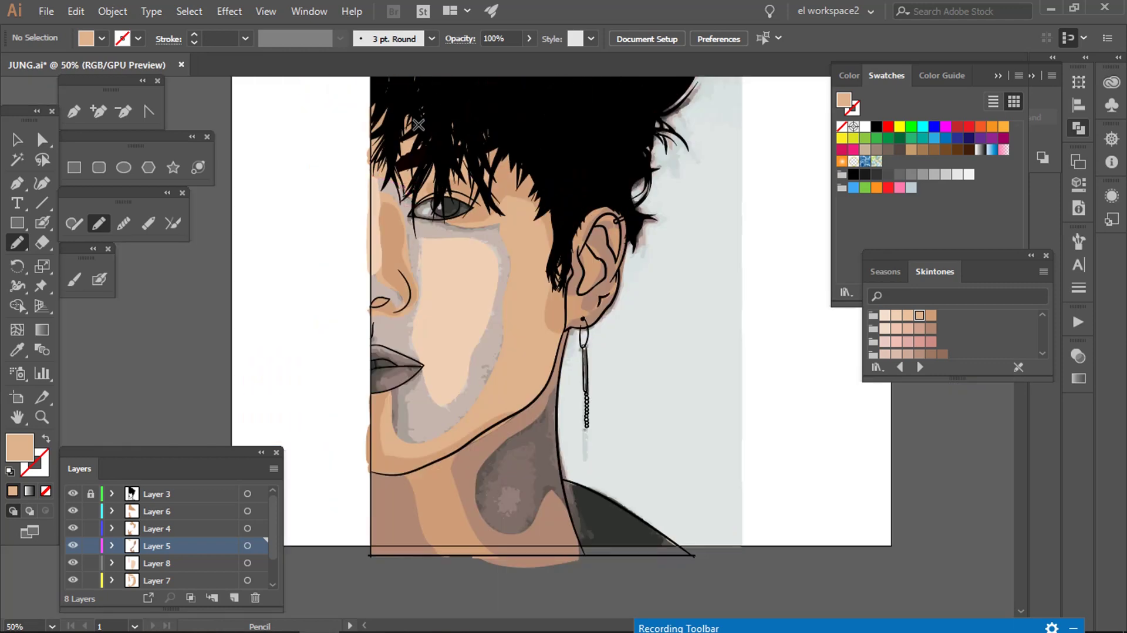
scroll(562, 292, down, 2)
key(ctrl+plus)
key(v)
click(418, 369)
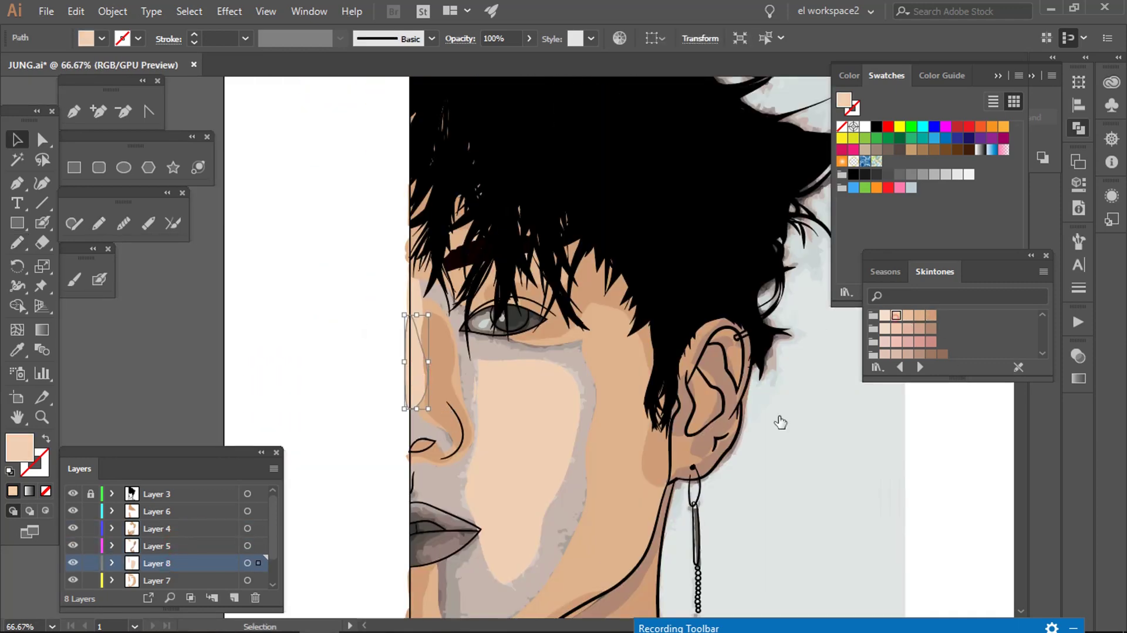
key(n)
drag(411, 405, 438, 422)
scroll(562, 346, down, 2)
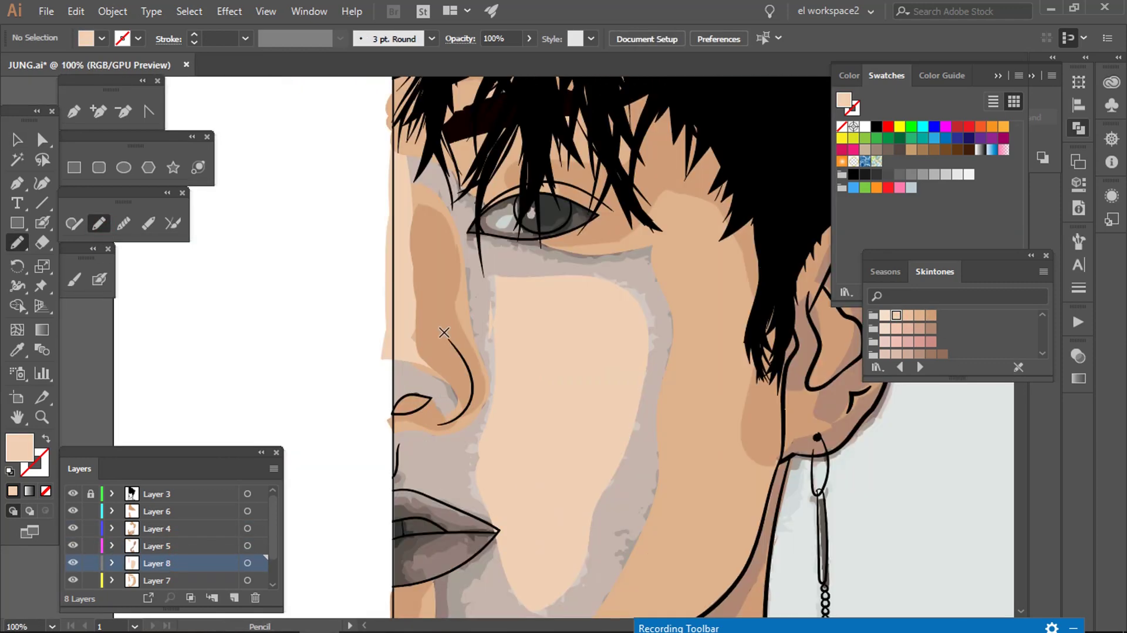
Step: Zoom out to the whole artboard and toggle visibility of the layer over the lips
key(v)
key(ctrl+minus)
key(ctrl+minus)
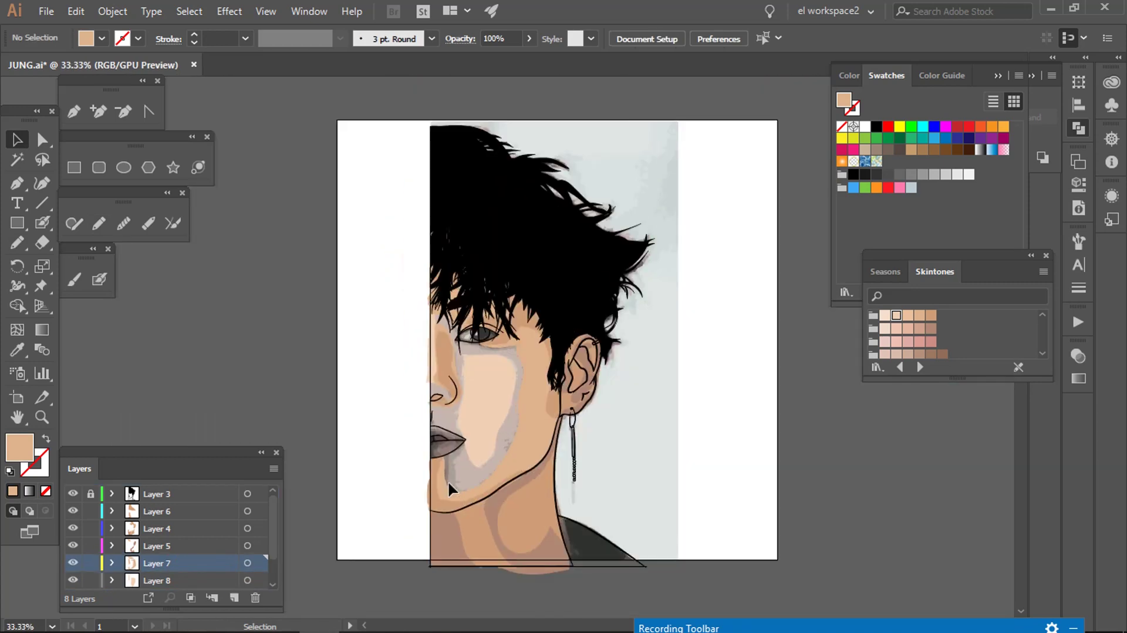
click(73, 494)
scroll(170, 546, down, 1)
scroll(453, 492, up, 5)
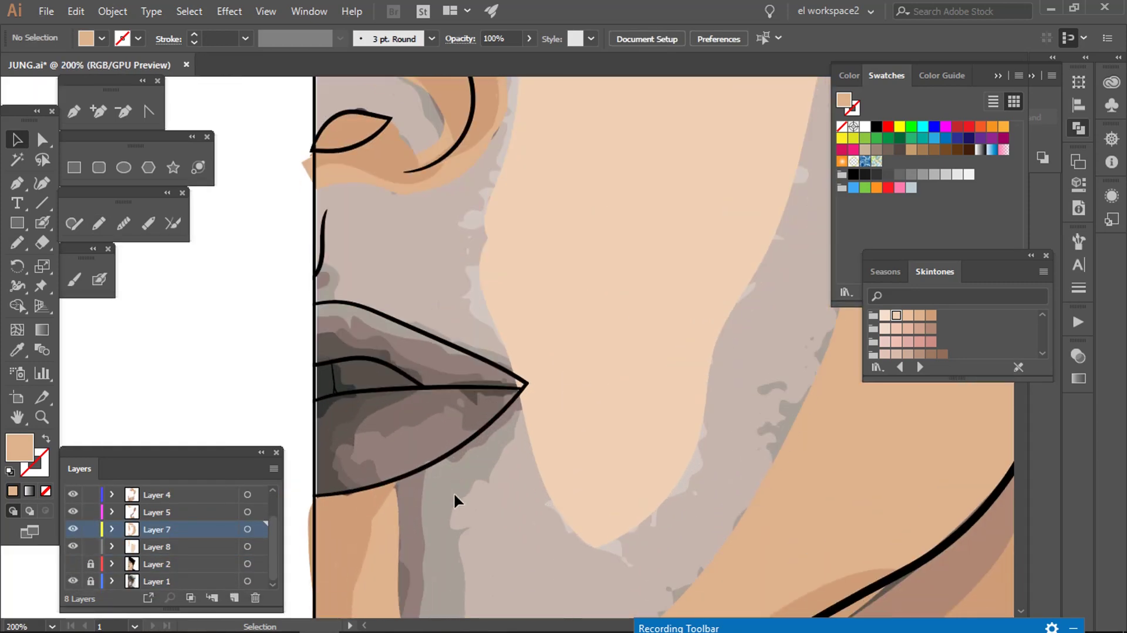
Step: On a new layer, pencil dark brown lip shapes, including the lower lip and a lip corner
scroll(951, 335, down, 3)
click(907, 348)
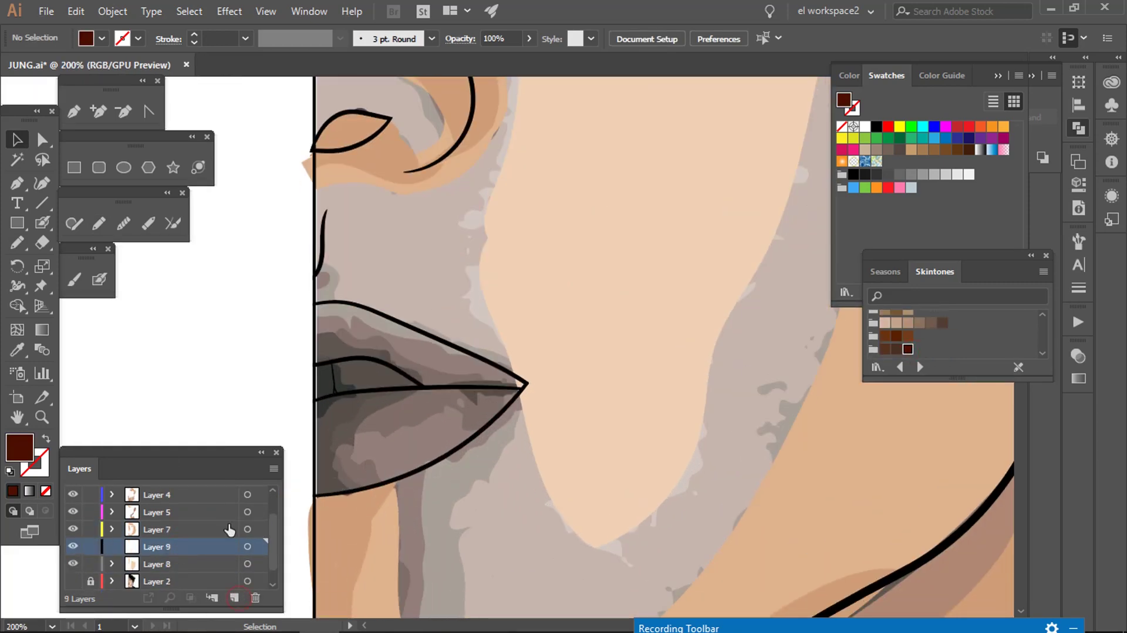
click(234, 597)
click(100, 226)
drag(382, 390, 385, 390)
scroll(387, 399, up, 1)
key(ctrl+z)
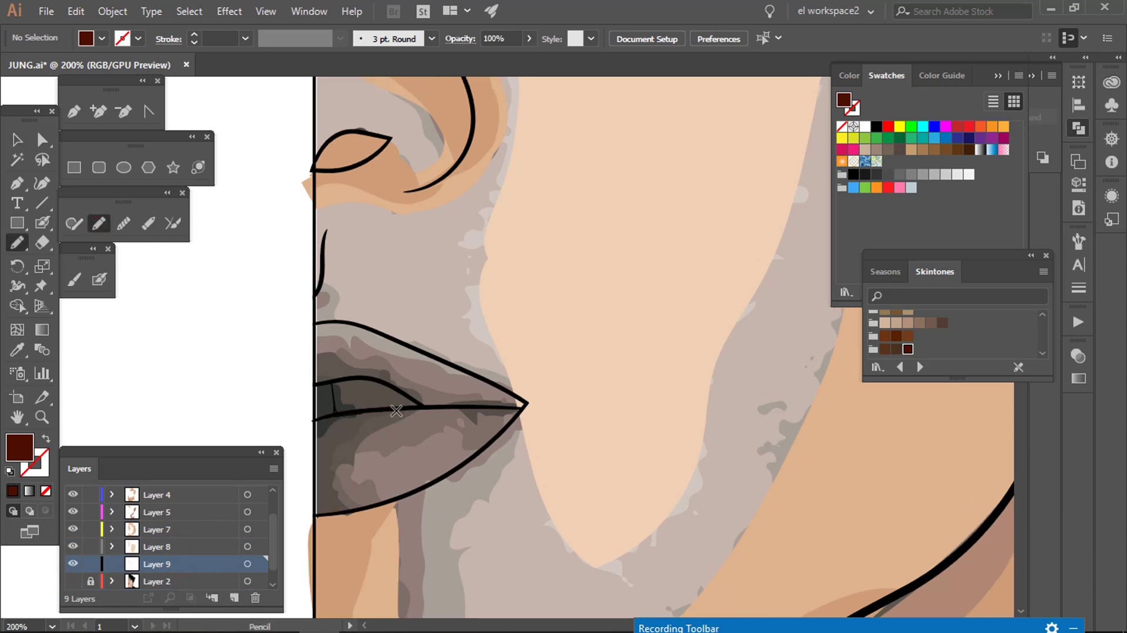
drag(318, 427, 315, 421)
scroll(317, 426, up, 2)
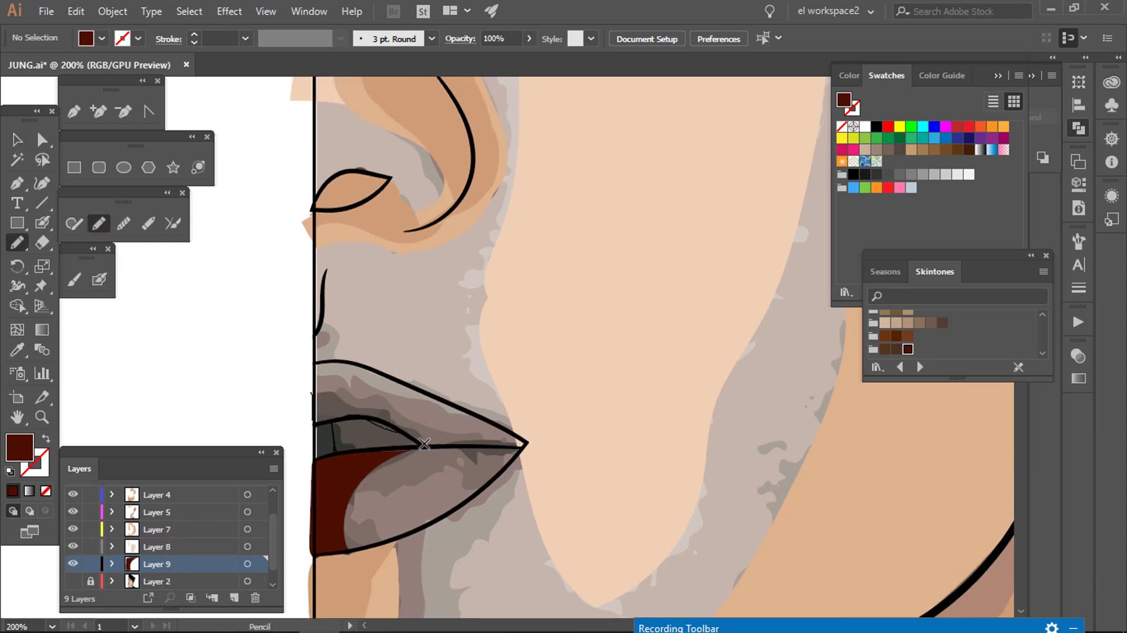
scroll(501, 495, up, 2)
scroll(502, 494, down, 1)
drag(502, 495, 508, 466)
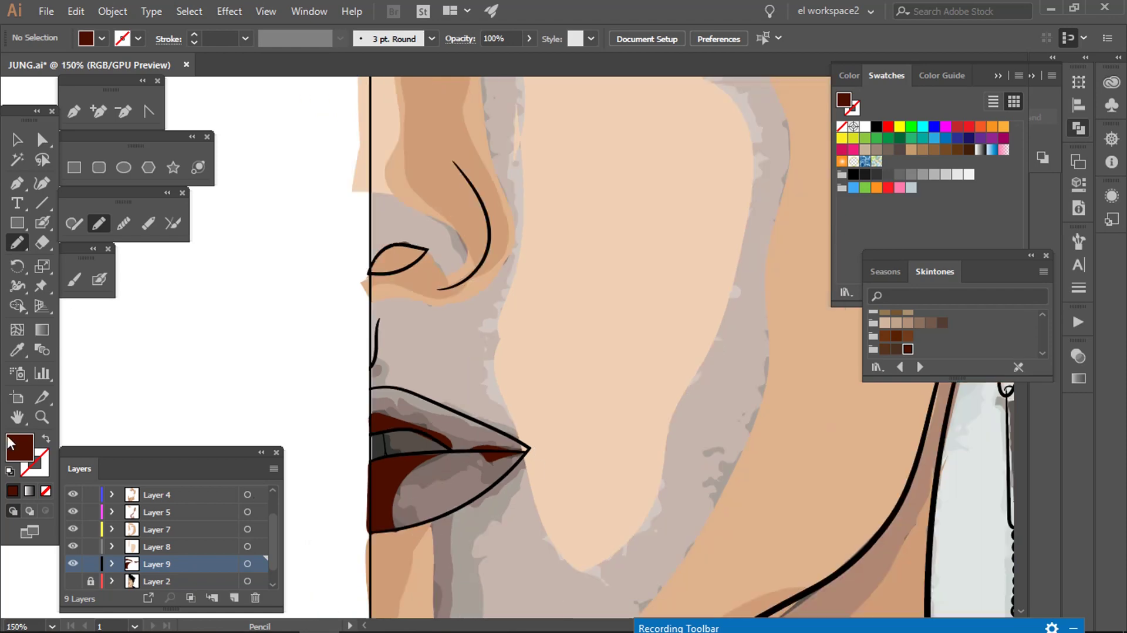
Step: Hide the grey overlay layer and recolour the lower lip bright red via the Color Picker
click(73, 495)
key(v)
click(490, 458)
key(ctrl+plus)
double_click(20, 447)
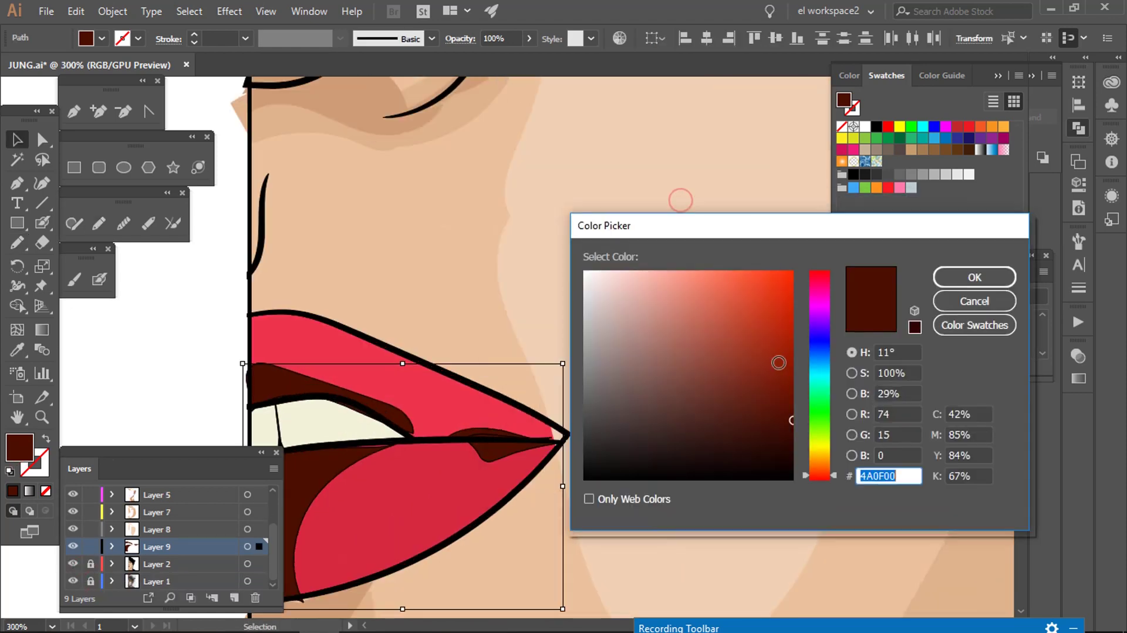
drag(779, 359, 780, 334)
click(958, 277)
key(ctrl+shift+a)
key(ctrl+minus)
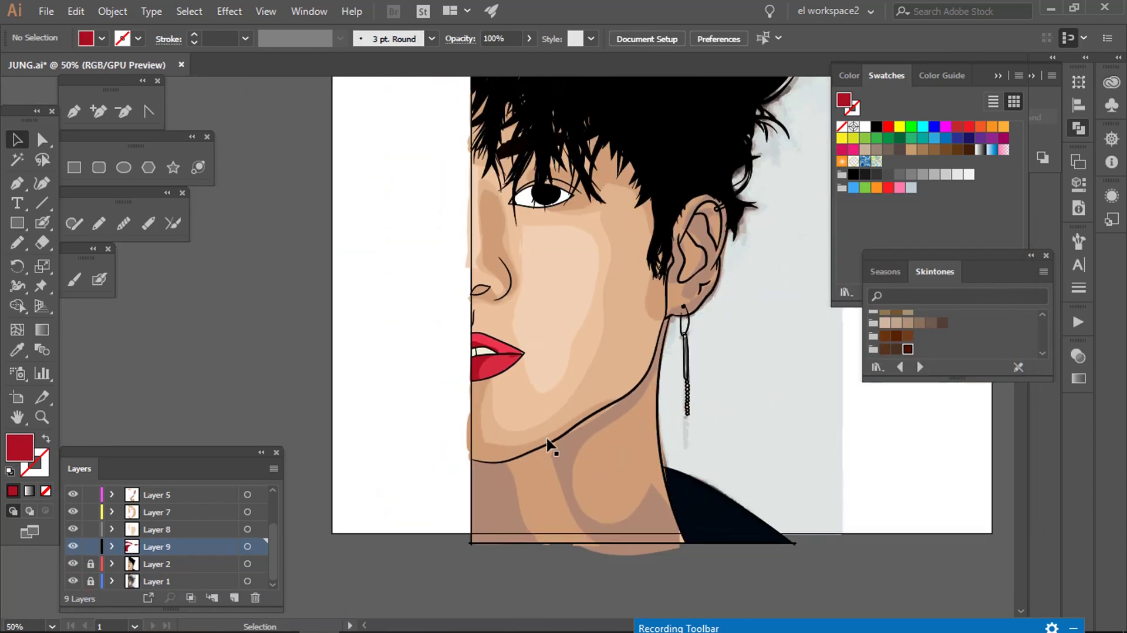
Step: On a new layer, draw a light grey (D8D7D6) highlight shape in the eye
scroll(594, 382, down, 4)
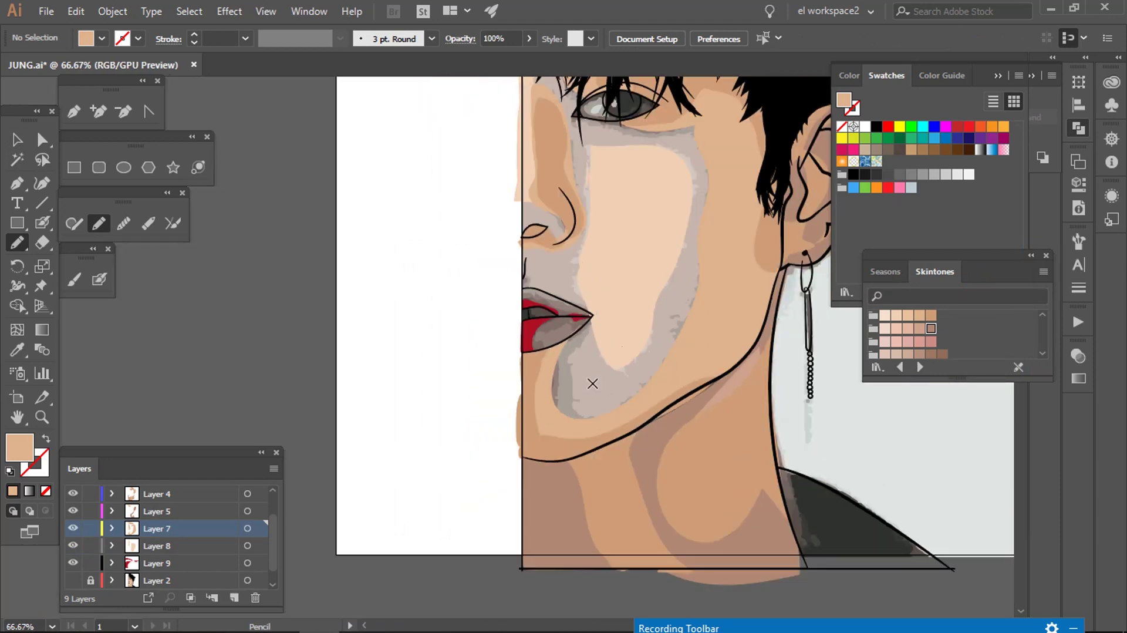
scroll(612, 327, up, 6)
click(194, 579)
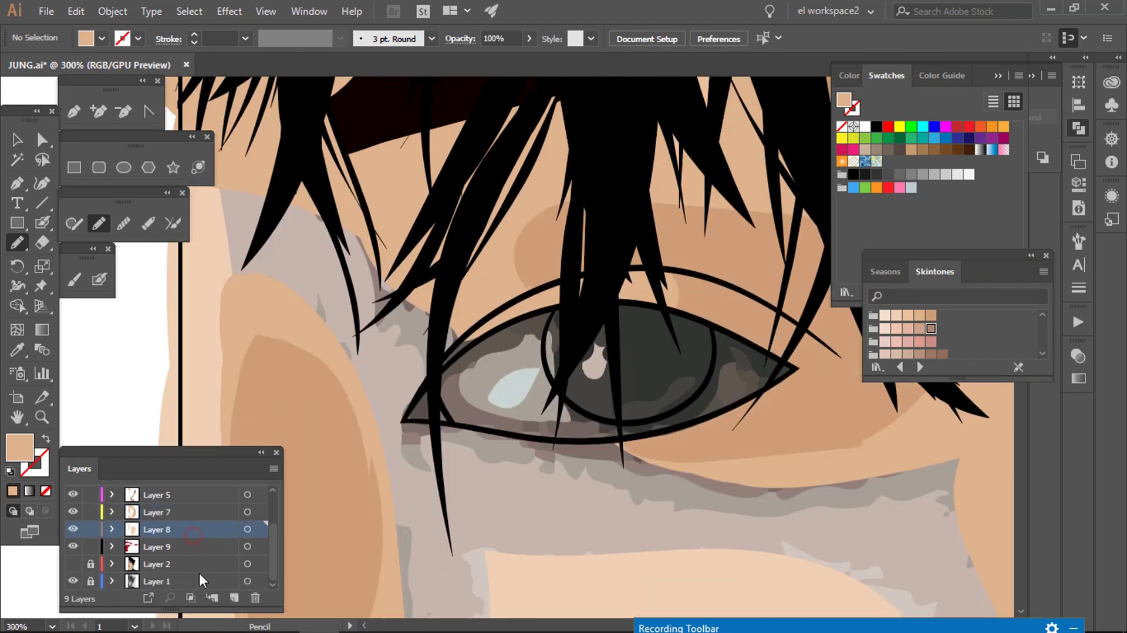
click(234, 597)
double_click(19, 448)
key(Return)
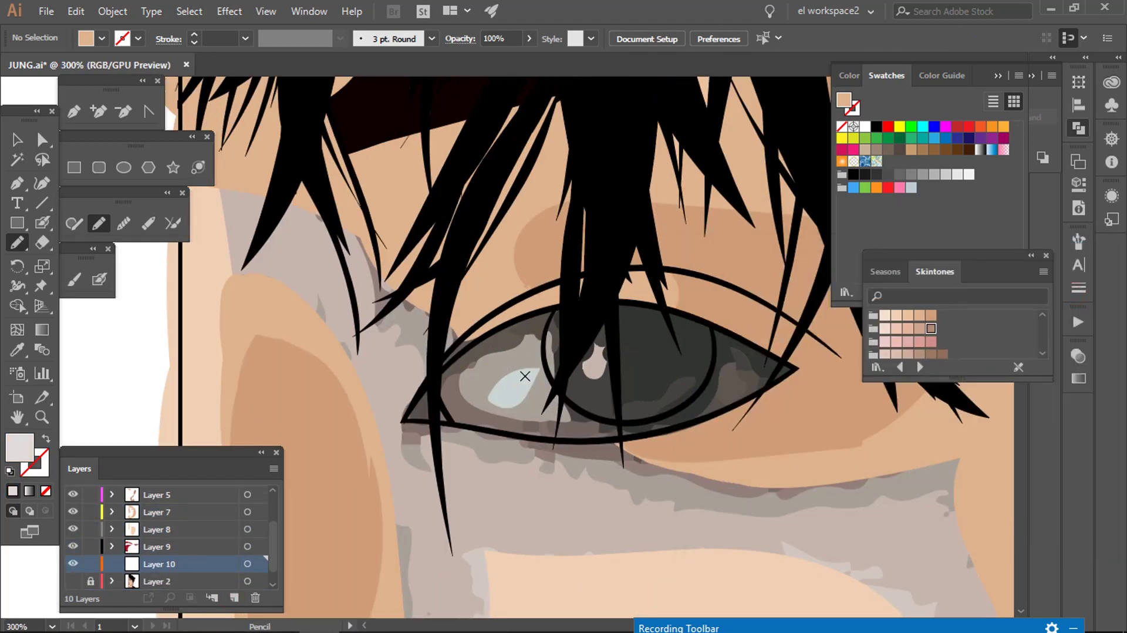
drag(523, 377, 518, 373)
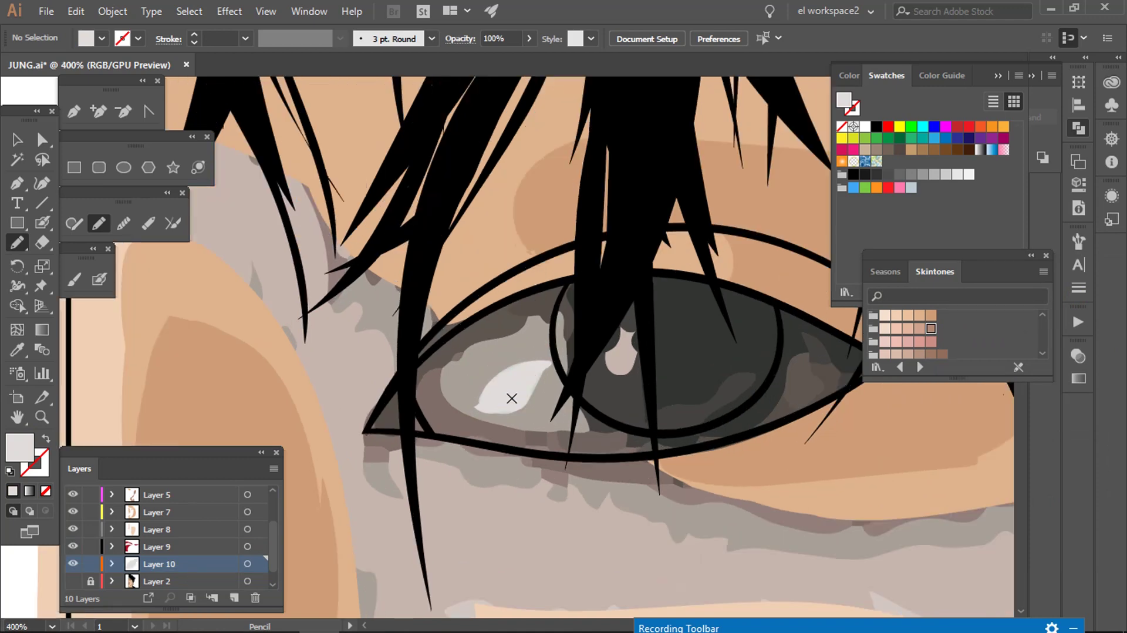
Step: Switch the fill to a lighter grey and sketch a highlight in the eye white, undoing the last stroke
scroll(510, 398, up, 1)
double_click(19, 447)
click(707, 304)
click(986, 300)
drag(587, 449, 563, 346)
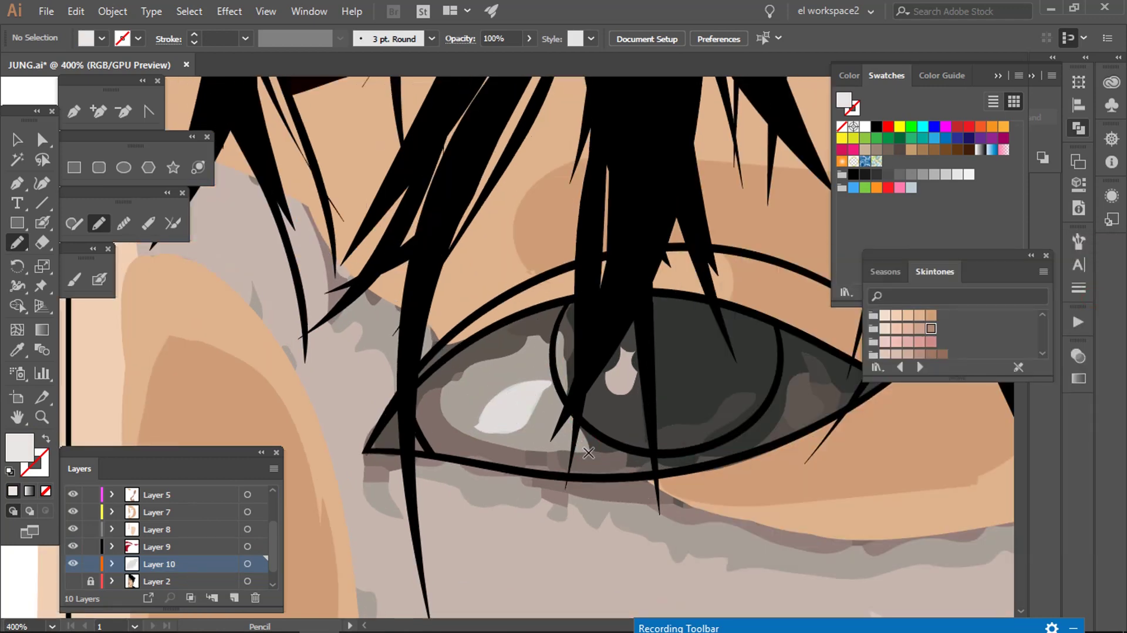
drag(463, 374, 461, 375)
key(ctrl+z)
Step: Add another layer and draw the white of the eye
click(233, 597)
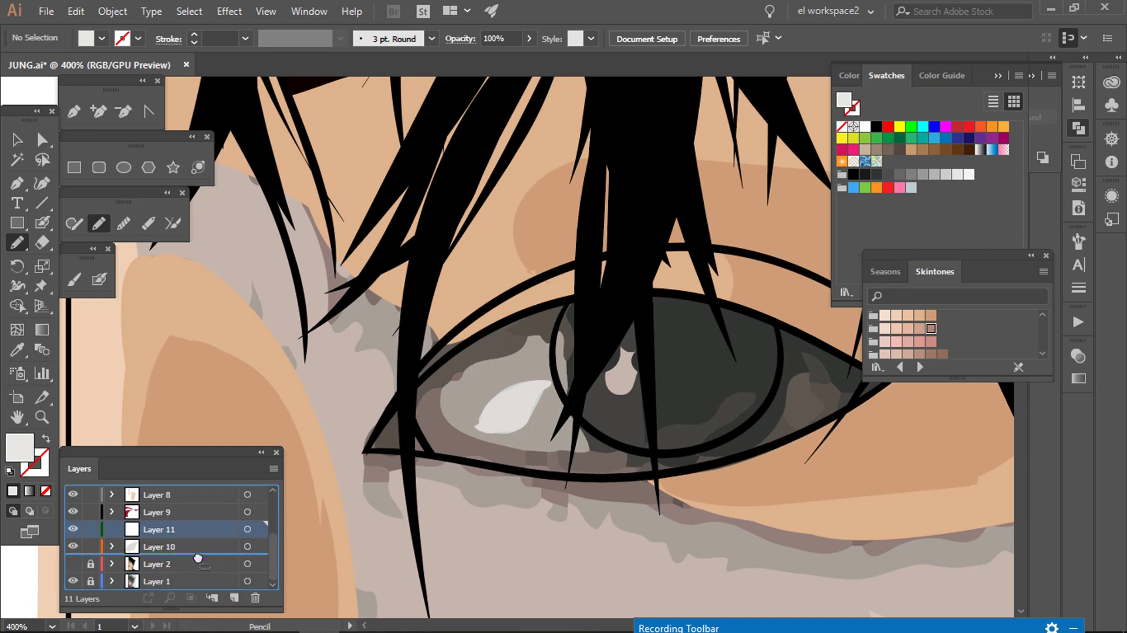
mouse_move(587, 449)
mouse_down()
mouse_move(490, 355)
mouse_move(587, 449)
mouse_up()
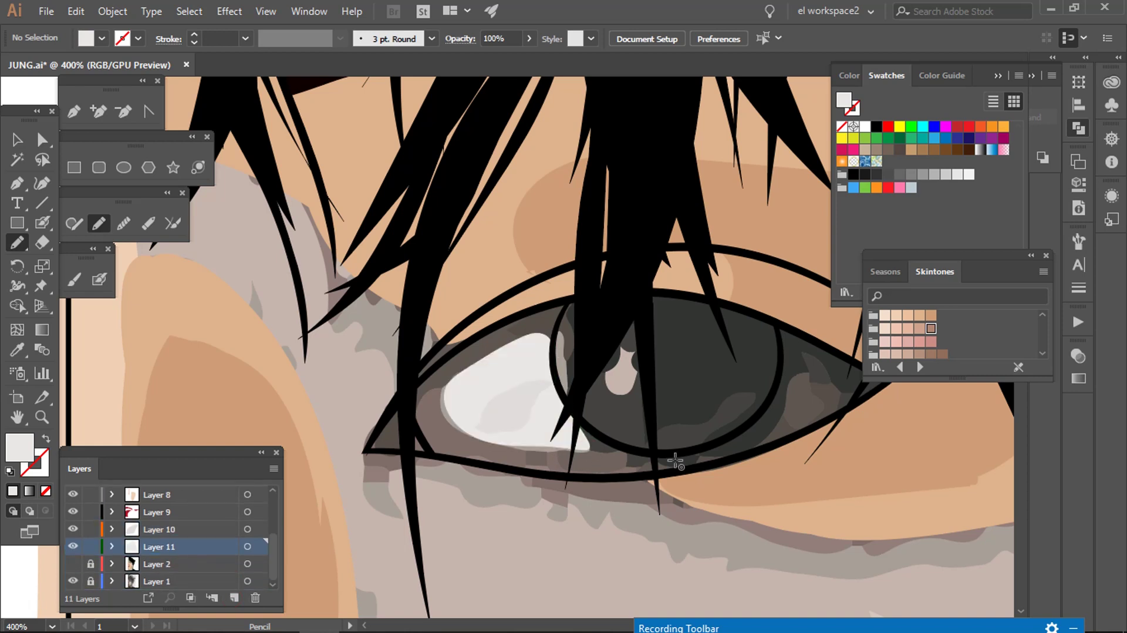
ctrl+click(499, 423)
key(ctrl+shift+a)
key(ctrl+minus)
key(ctrl+minus)
key(ctrl+minus)
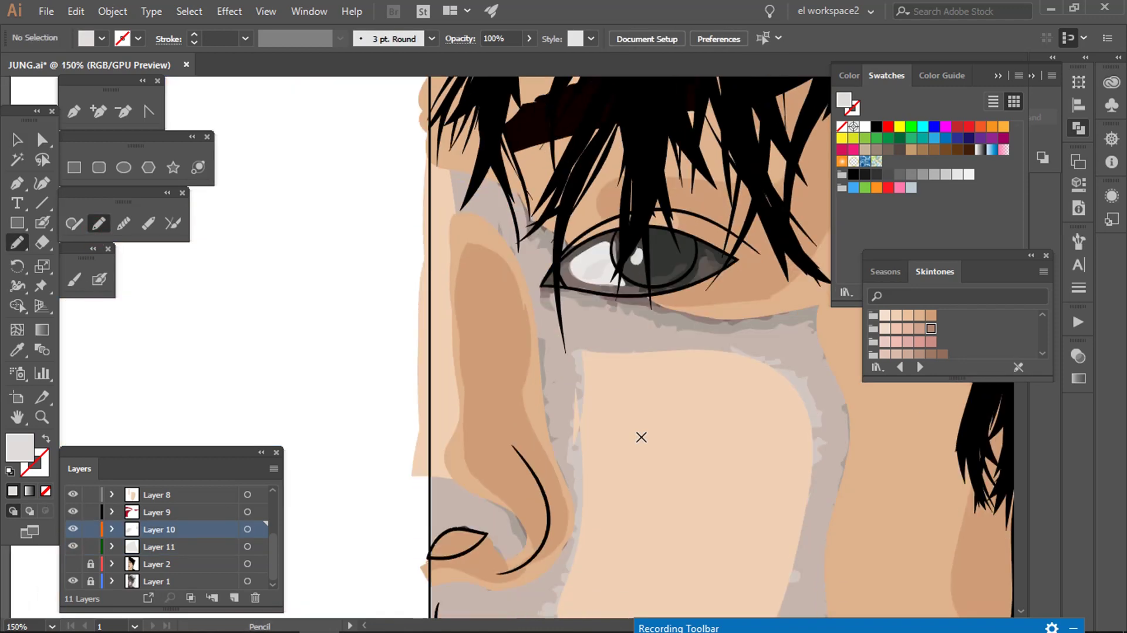
key(ctrl+plus)
key(ctrl+plus)
key(ctrl+plus)
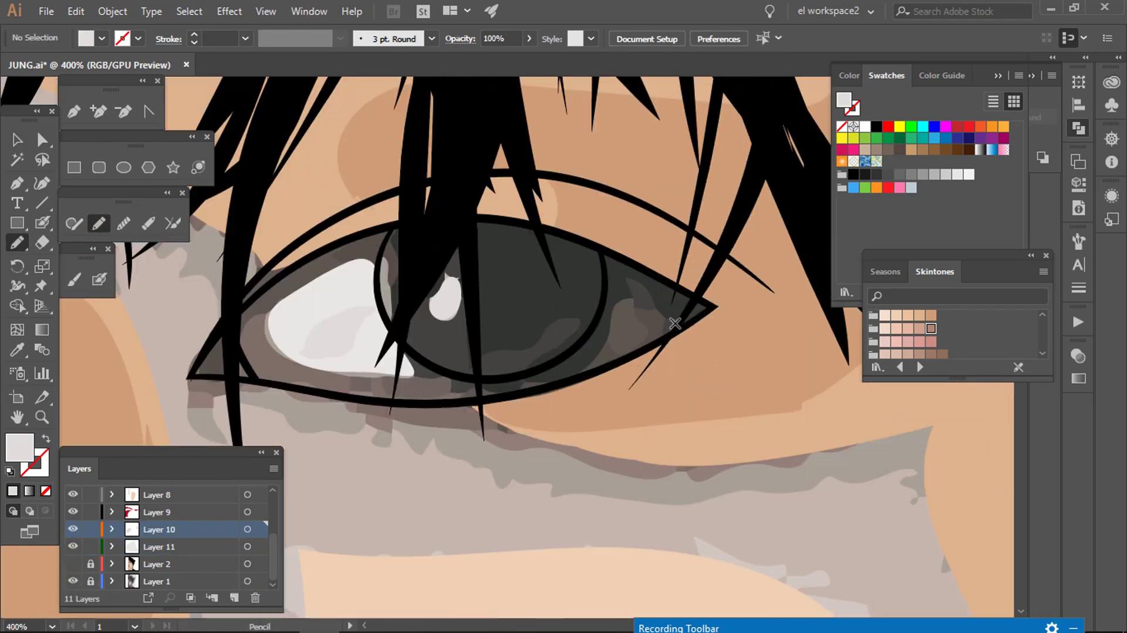
Step: Select the eye-white shape and redraw its lower edge with the Pencil
ctrl+click(340, 317)
mouse_move(616, 279)
mouse_down()
mouse_move(656, 326)
mouse_move(613, 268)
mouse_up()
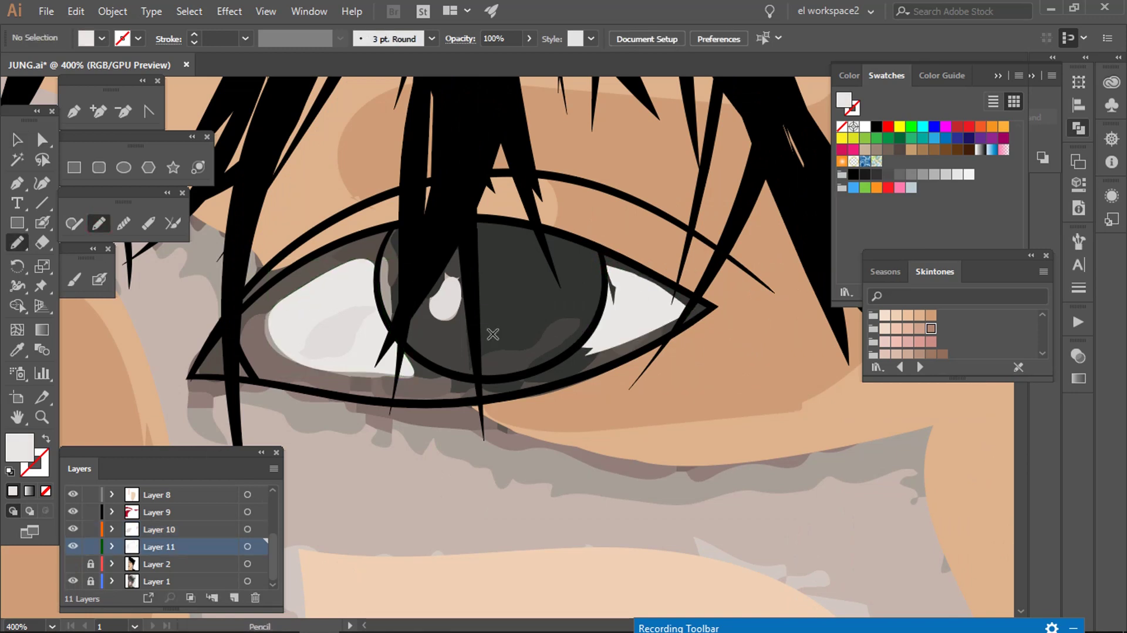
drag(612, 320, 607, 287)
drag(439, 370, 591, 351)
key(Return)
key(Return)
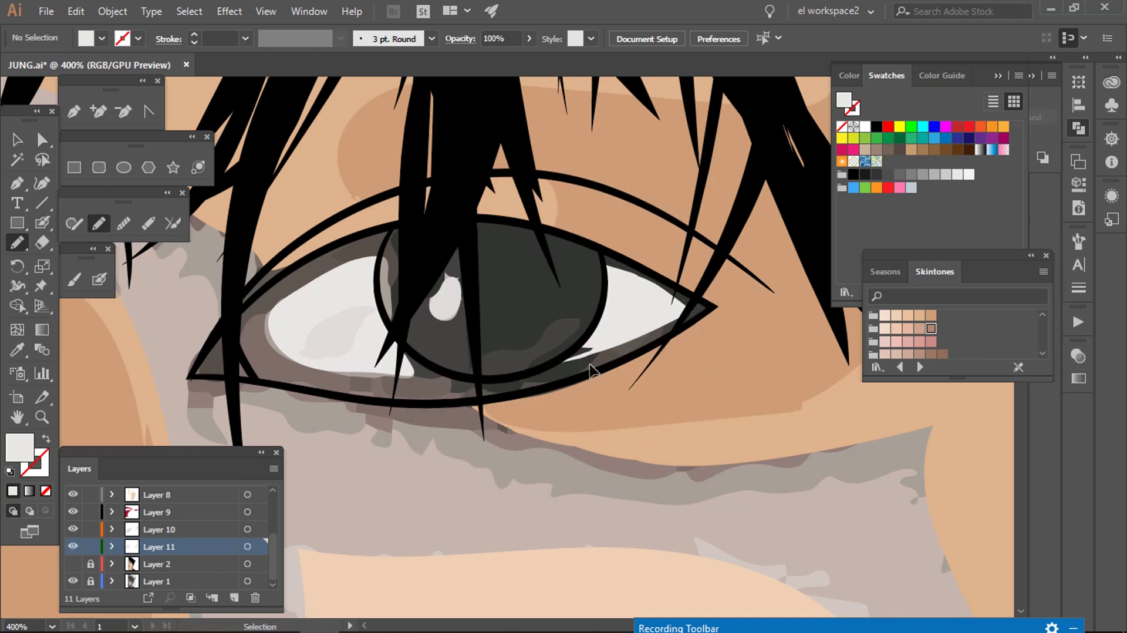
Step: Extend the eye white along the lower eyelid line so no gap remains
scroll(463, 362, up, 2)
drag(406, 389, 368, 384)
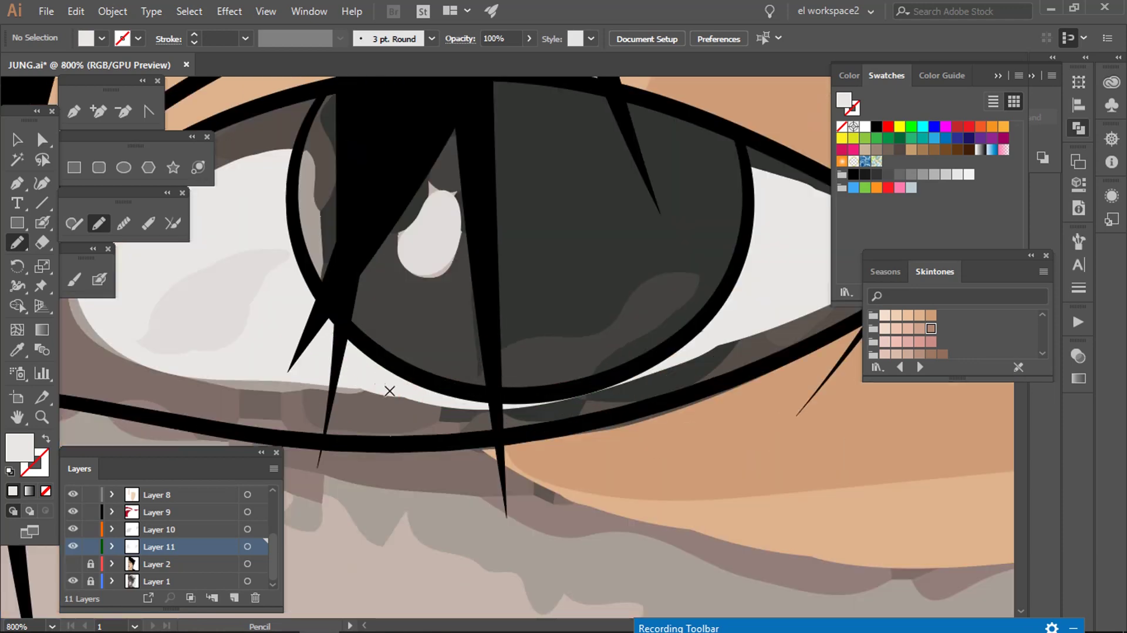
drag(666, 371, 750, 321)
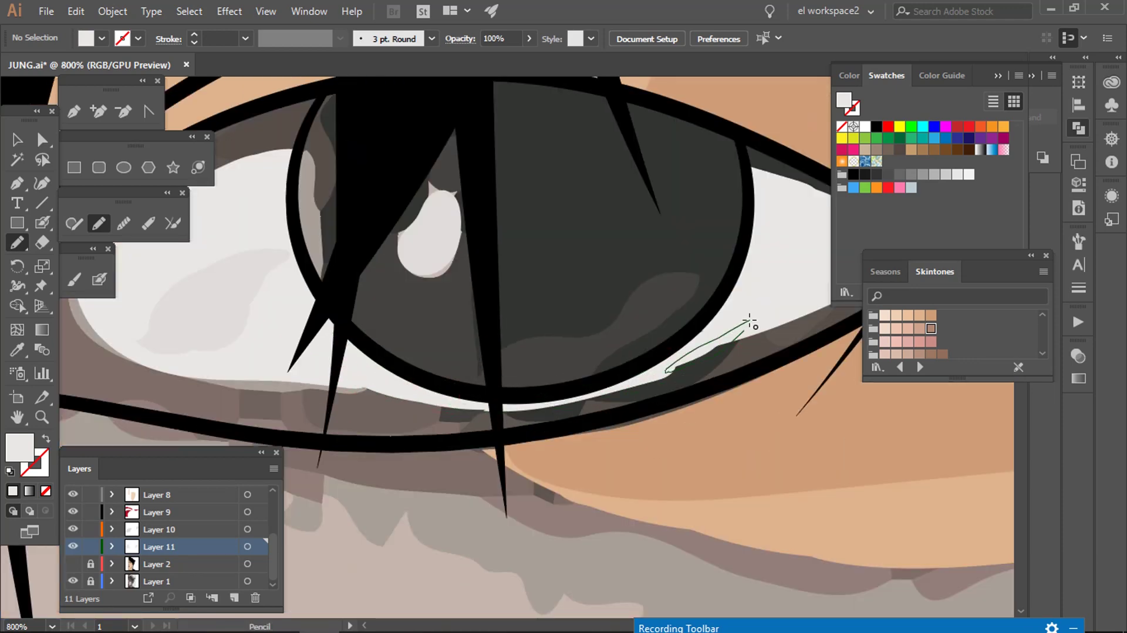
scroll(707, 357, down, 3)
scroll(755, 322, up, 3)
scroll(473, 264, down, 3)
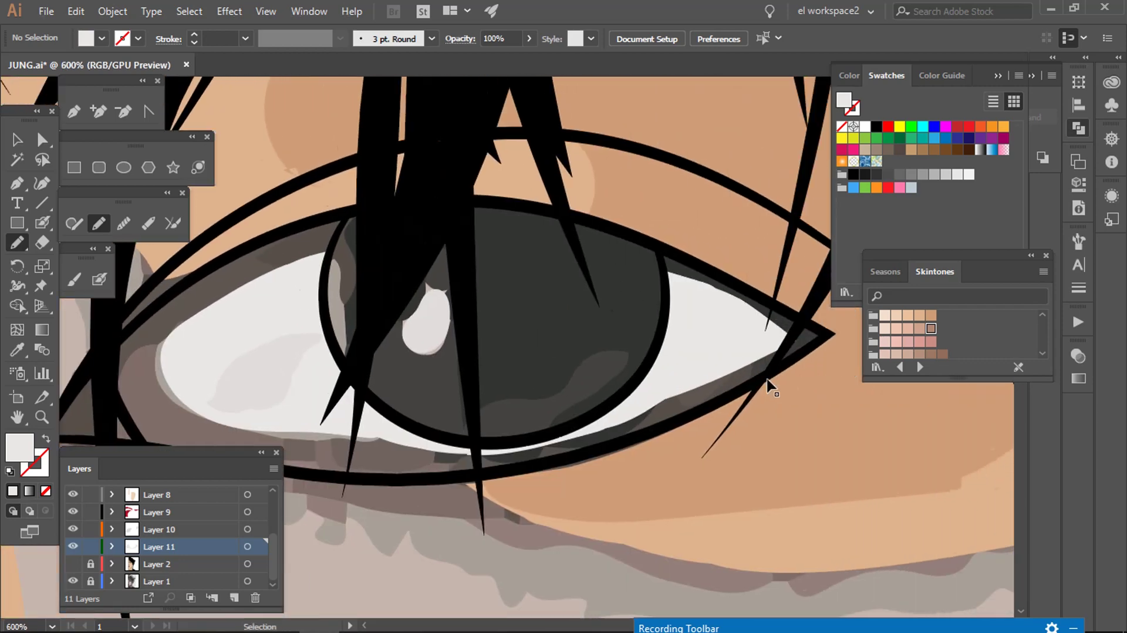
scroll(422, 449, down, 3)
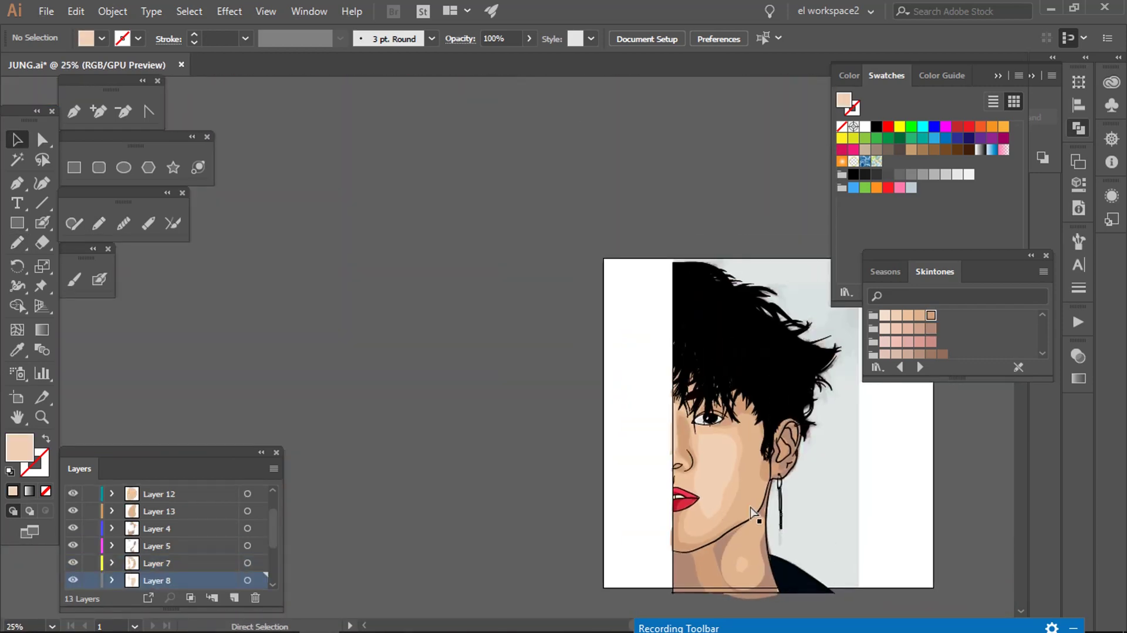
Step: Select the neck shading and pencil a new darker-skin edge beneath the jawline, then fit the artboard in view
click(638, 522)
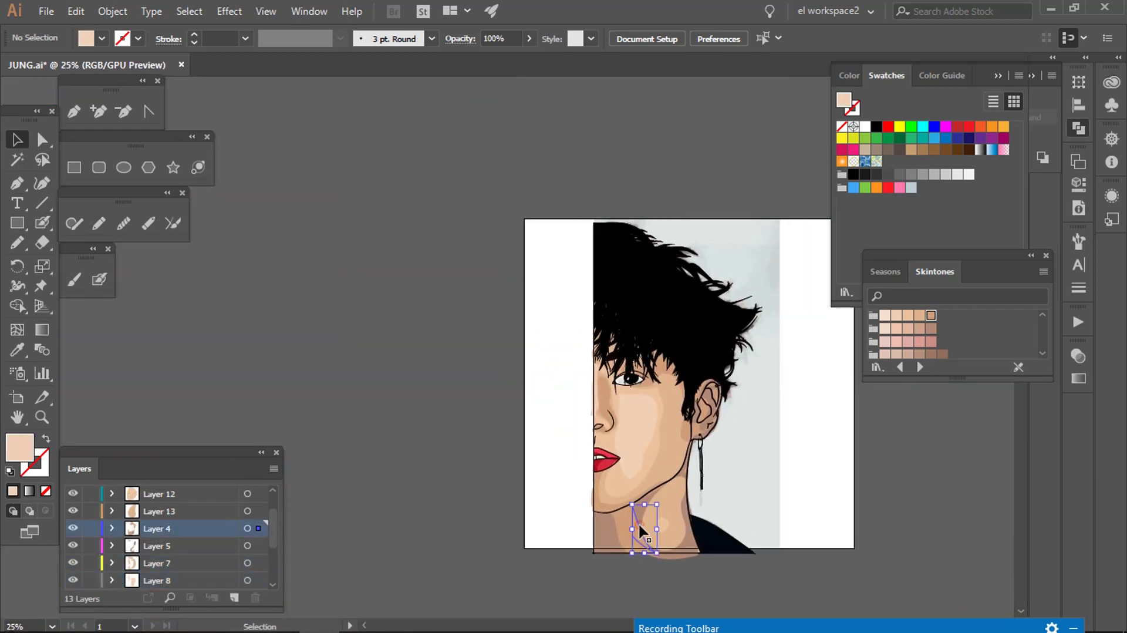
key(n)
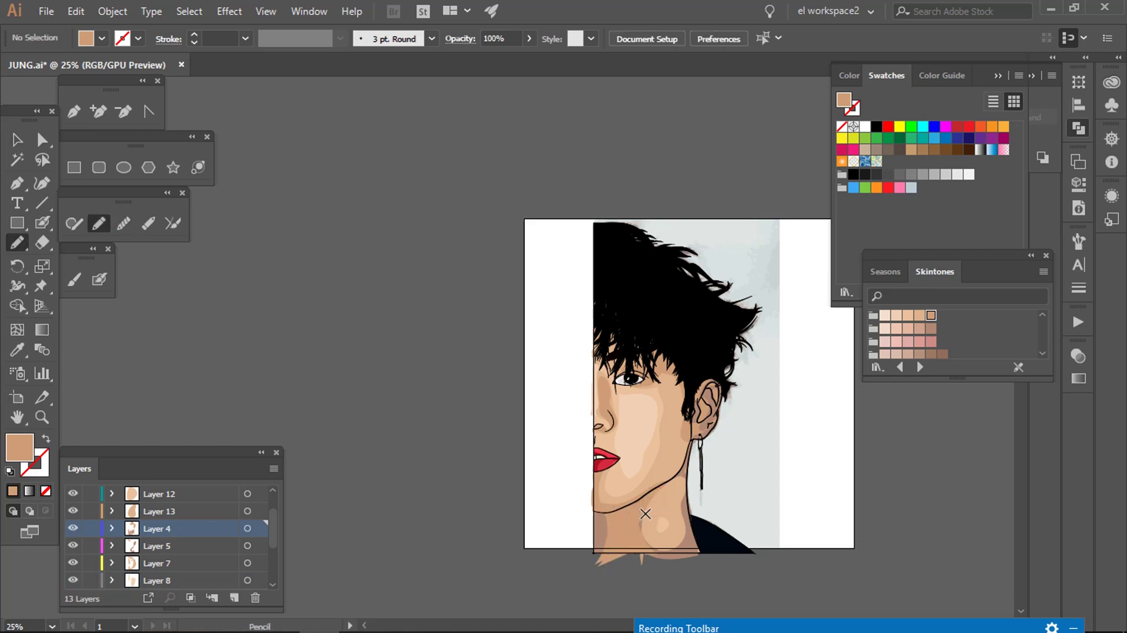
scroll(677, 490, up, 2)
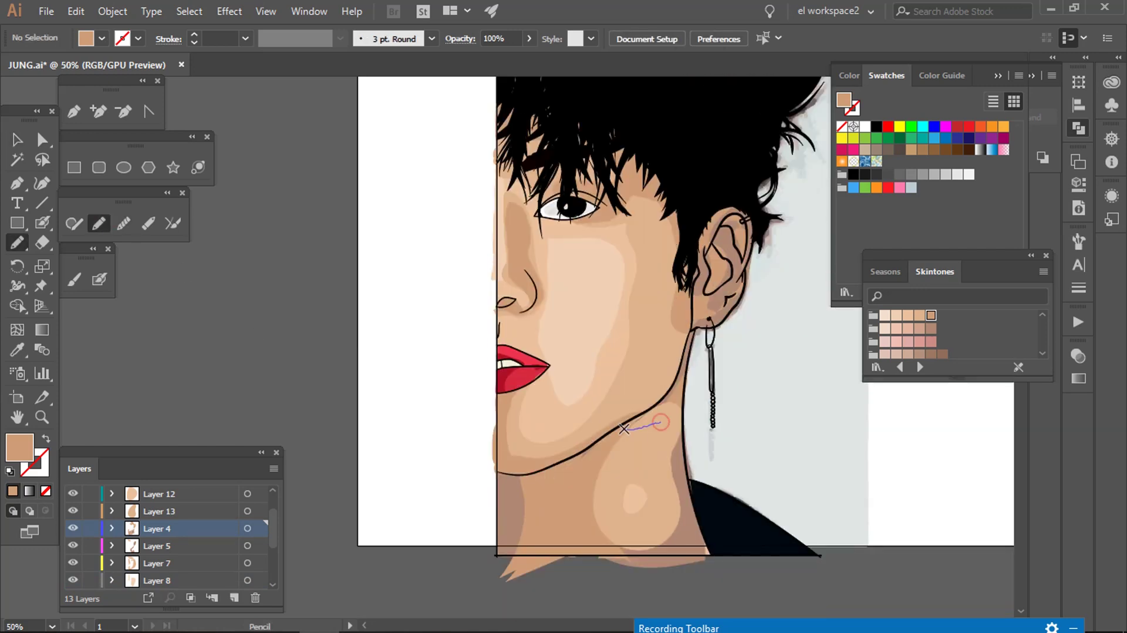
scroll(646, 493, down, 1)
key(v)
click(607, 489)
key(ctrl+shift+a)
key(n)
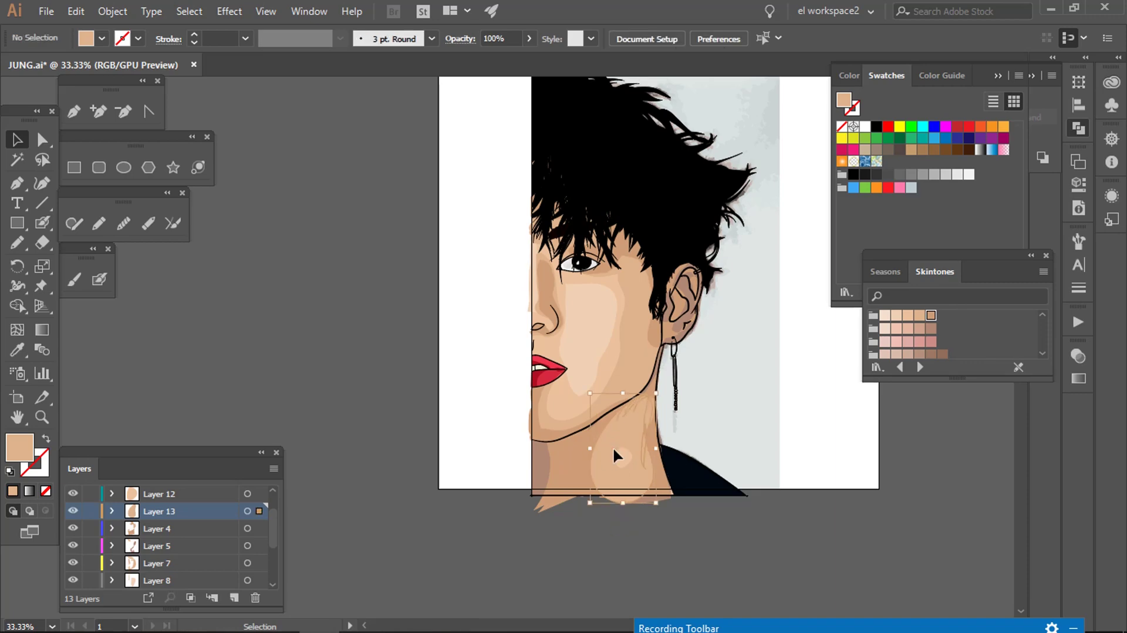
scroll(639, 385, up, 3)
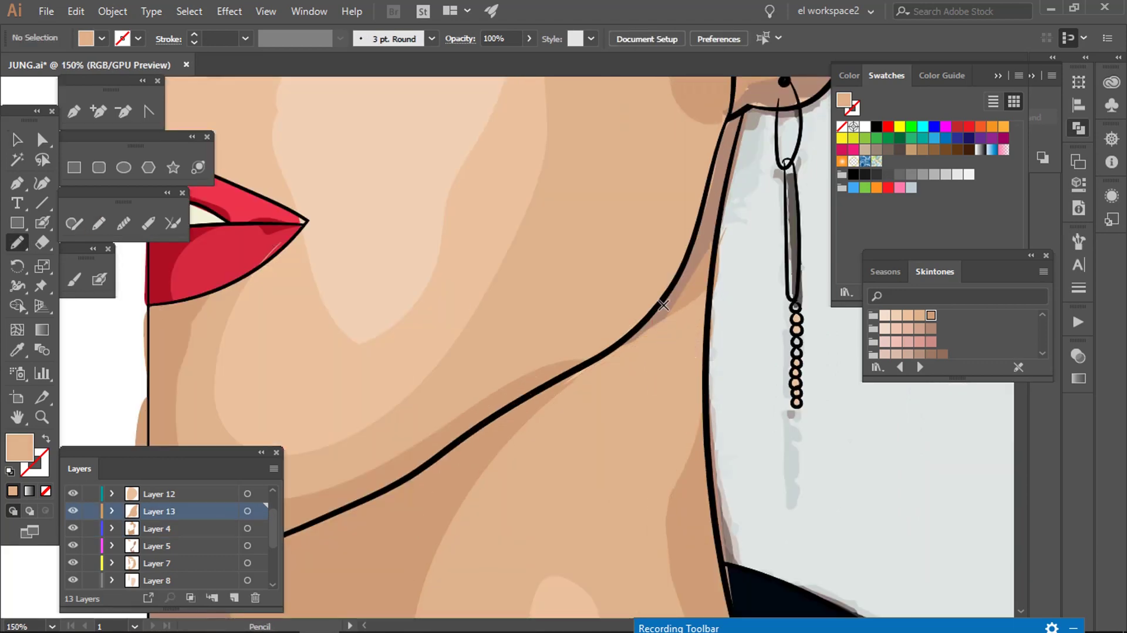
key(ctrl+shift+a)
key(v)
key(ctrl+0)
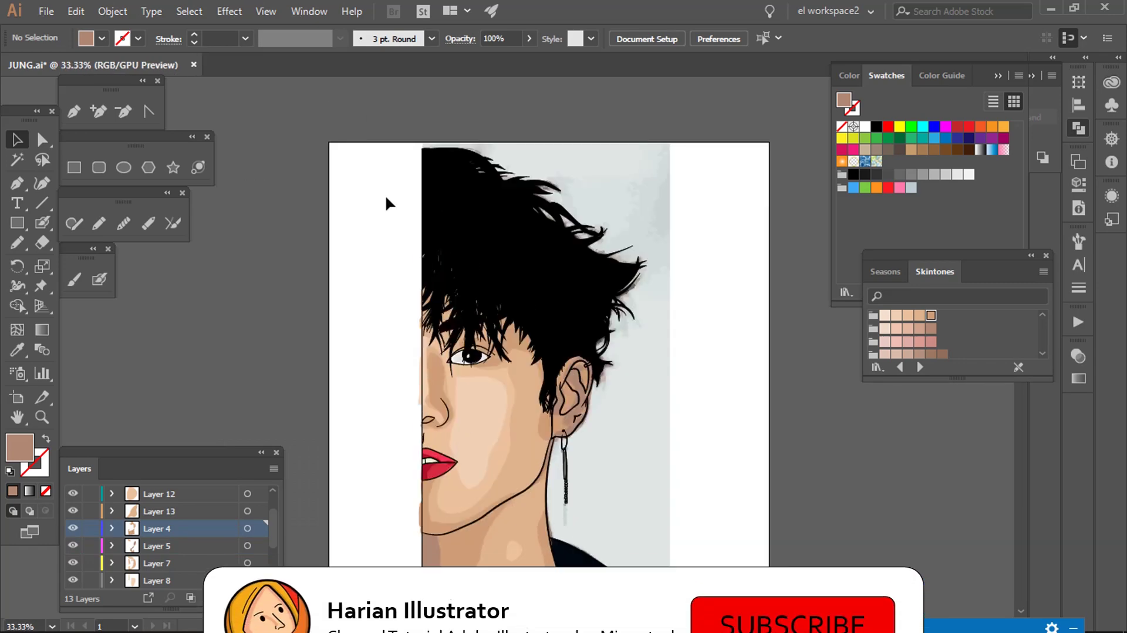
Step: Select all artwork and erase the stray pieces along the face's left edge
key(ctrl+plus)
key(ctrl+plus)
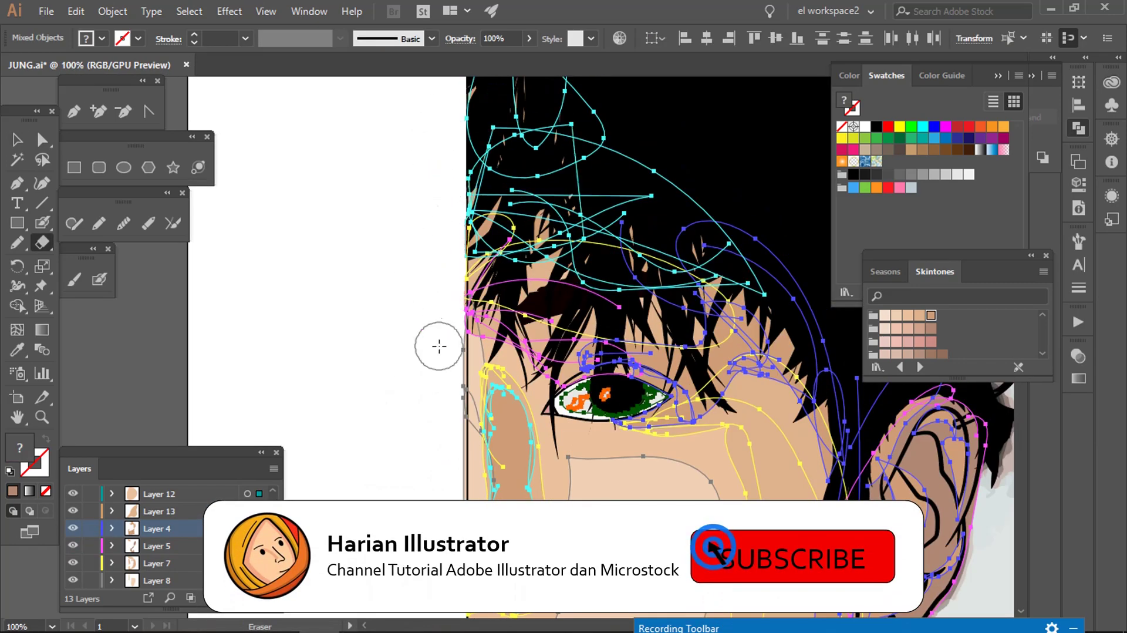
key(ctrl+plus)
click(527, 405)
key(ctrl+a)
key(shift+e)
scroll(440, 377, down, 2)
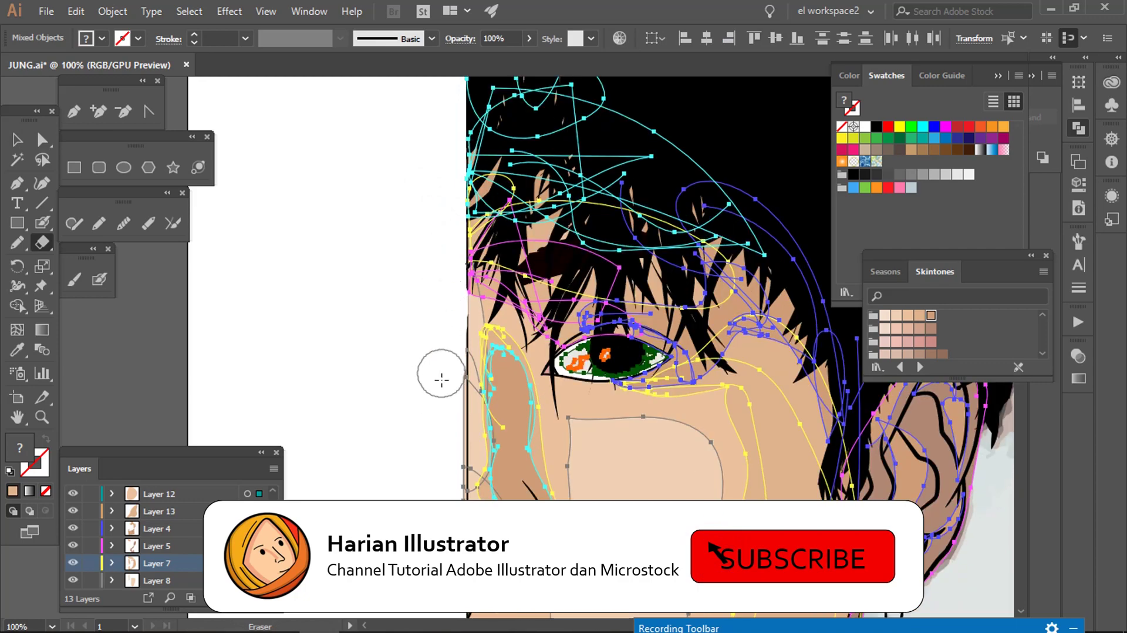
scroll(443, 382, down, 6)
scroll(442, 397, down, 1)
scroll(442, 376, down, 4)
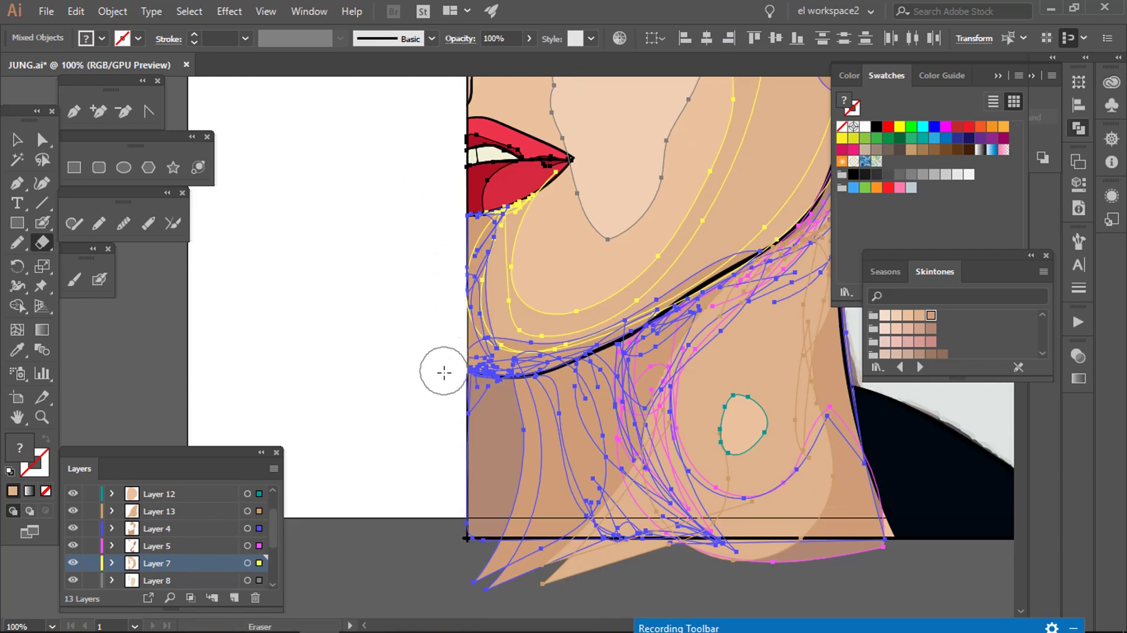
drag(444, 440, 597, 417)
key(ctrl+minus)
key(ctrl+minus)
key(ctrl+minus)
key(v)
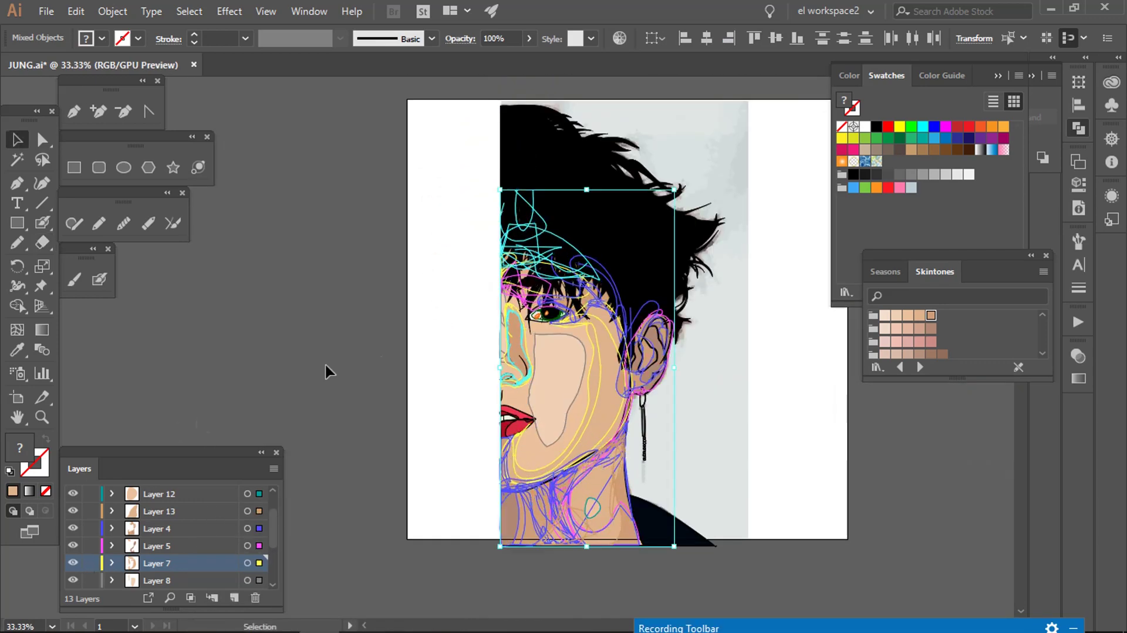
key(ctrl+shift+a)
Step: Hide the background reference photo on Layer 1 so only the vector portrait shows
scroll(543, 463, down, 2)
scroll(544, 461, up, 5)
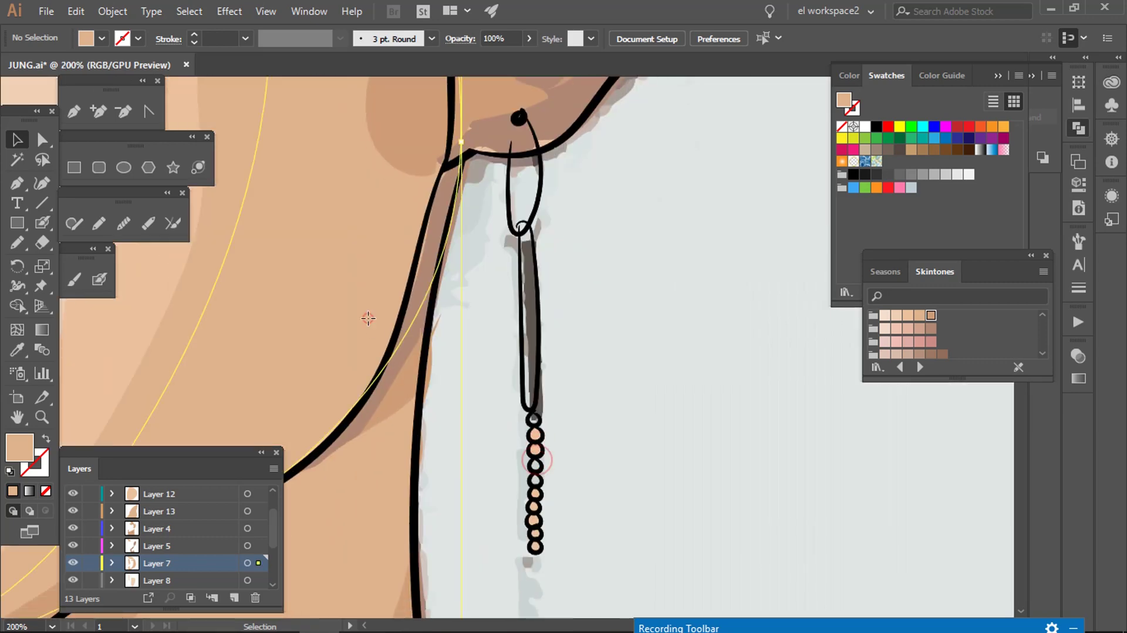
click(116, 17)
key(Escape)
key(ctrl+minus)
key(ctrl+minus)
key(ctrl+minus)
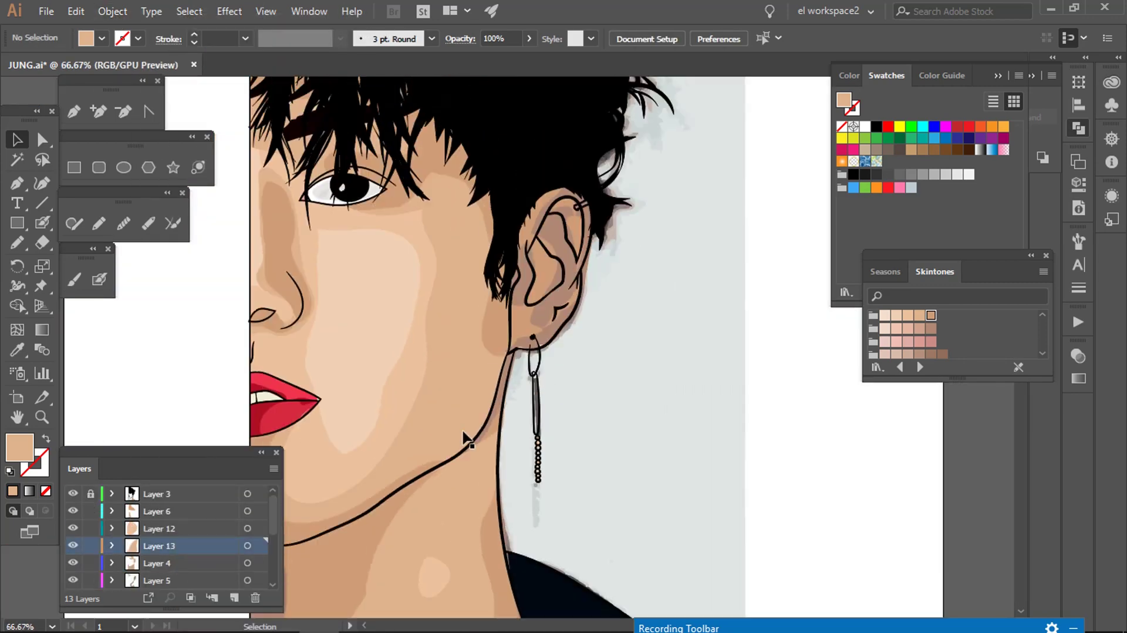
scroll(524, 445, up, 3)
scroll(523, 444, down, 2)
scroll(523, 444, down, 2)
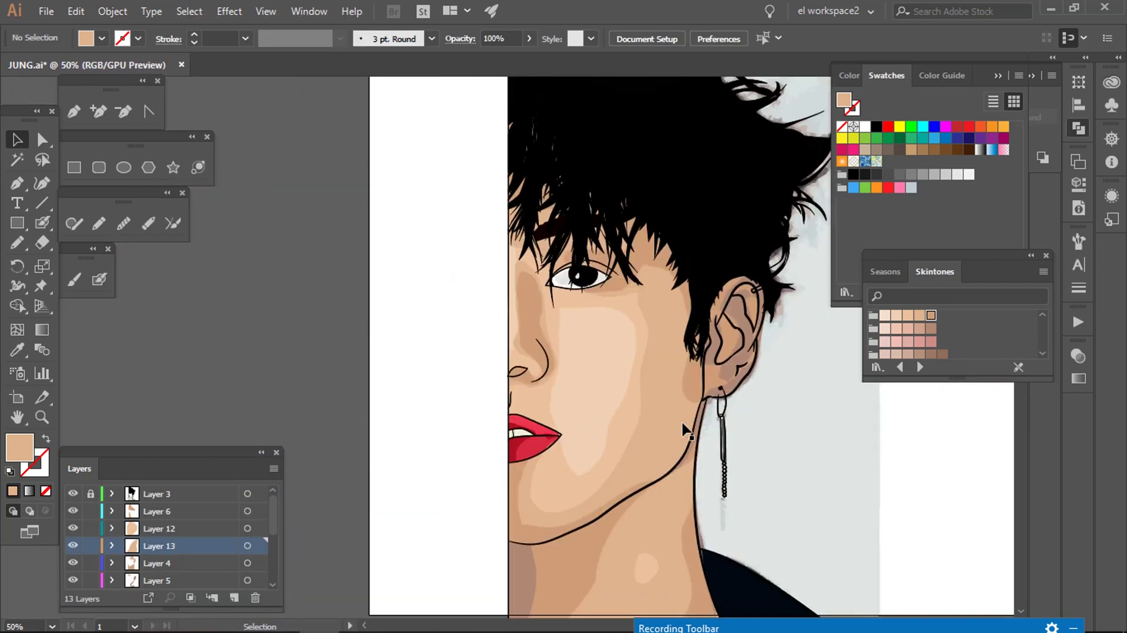
scroll(524, 444, down, 1)
scroll(73, 581, down, 3)
click(73, 581)
scroll(708, 382, right, 3)
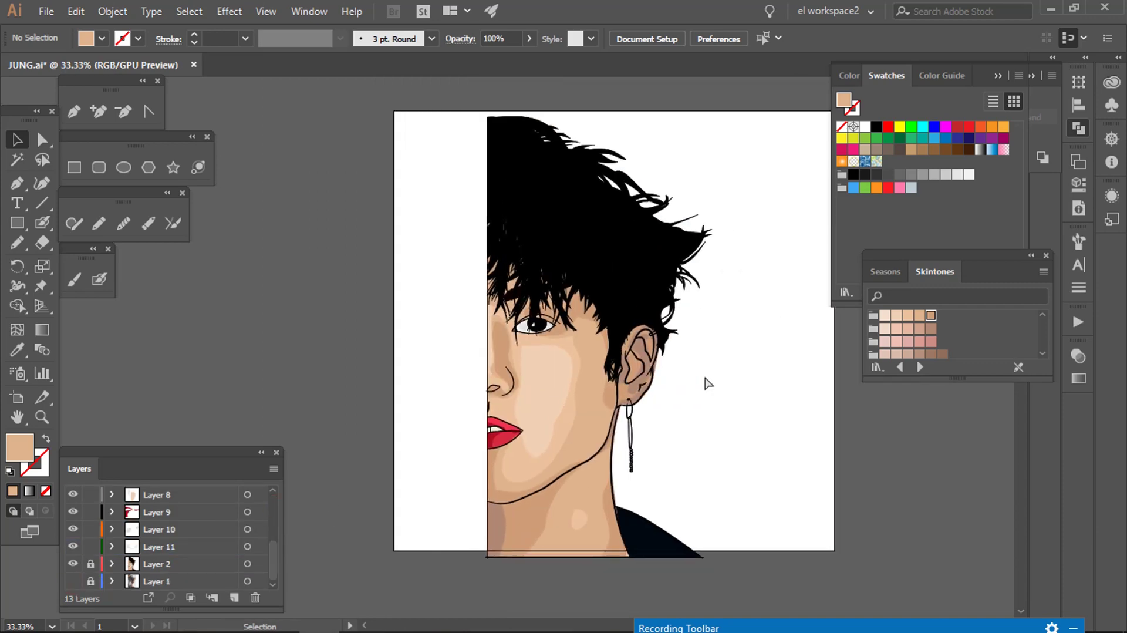
scroll(616, 471, down, 1)
Step: Select the portrait group and drag it left against the artboard edge, then deselect it
scroll(617, 470, up, 1)
scroll(79, 502, up, 4)
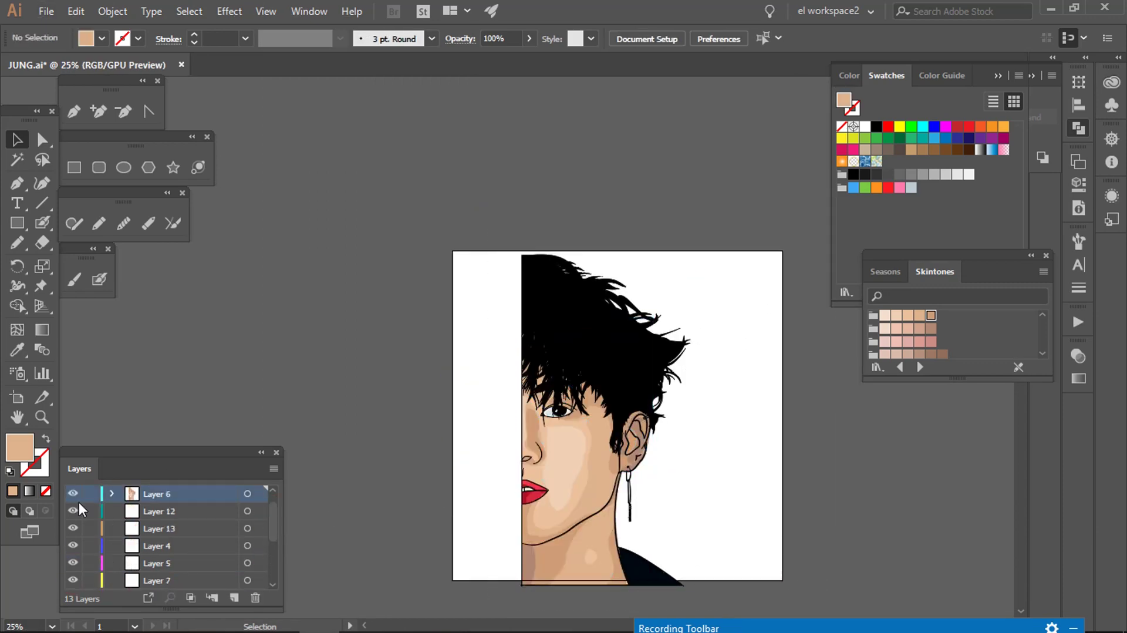
scroll(79, 502, up, 1)
click(703, 519)
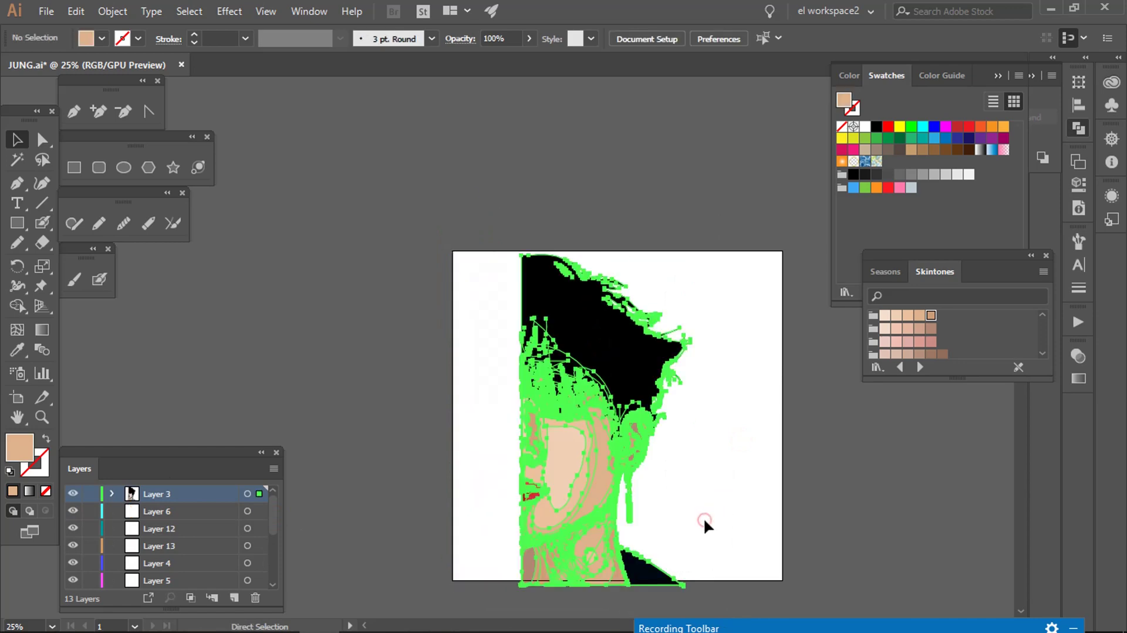
click(304, 368)
scroll(170, 528, down, 3)
drag(639, 355, 562, 365)
scroll(611, 554, down, 2)
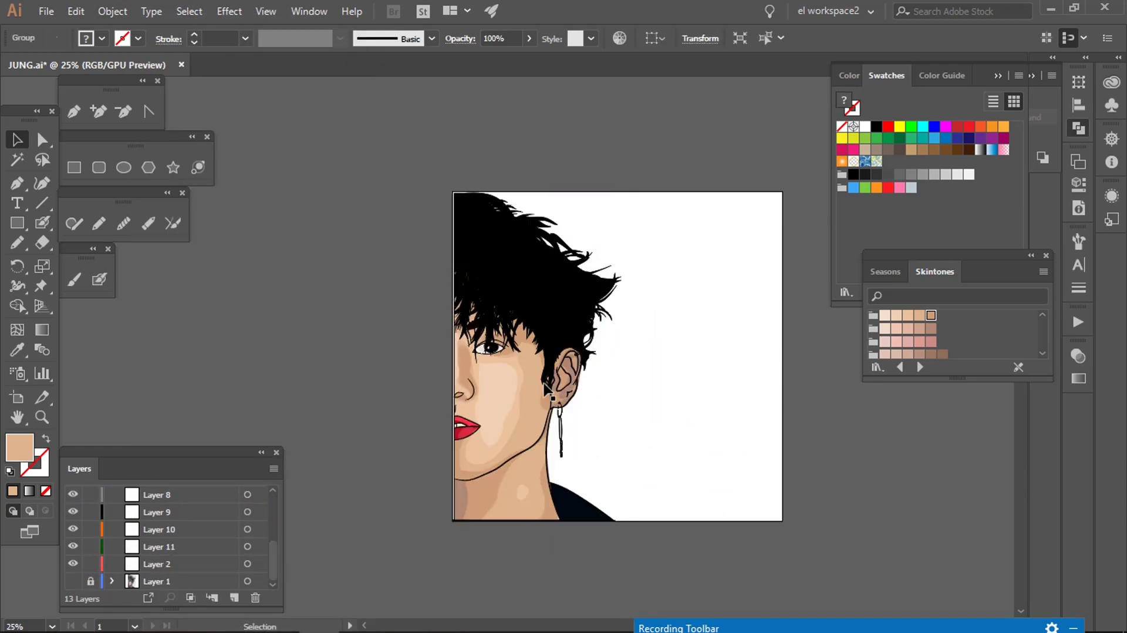
scroll(545, 388, up, 1)
click(567, 562)
Step: Add the JUNGKOOK title beside the hair and a BTS text line below it
key(t)
click(735, 371)
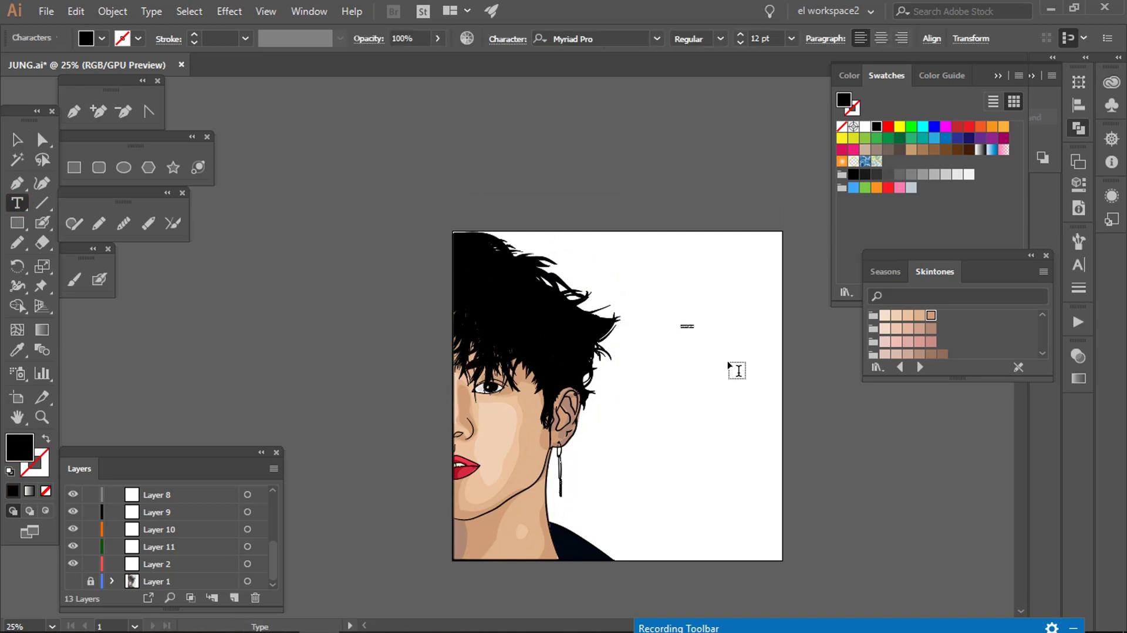
key(Delete)
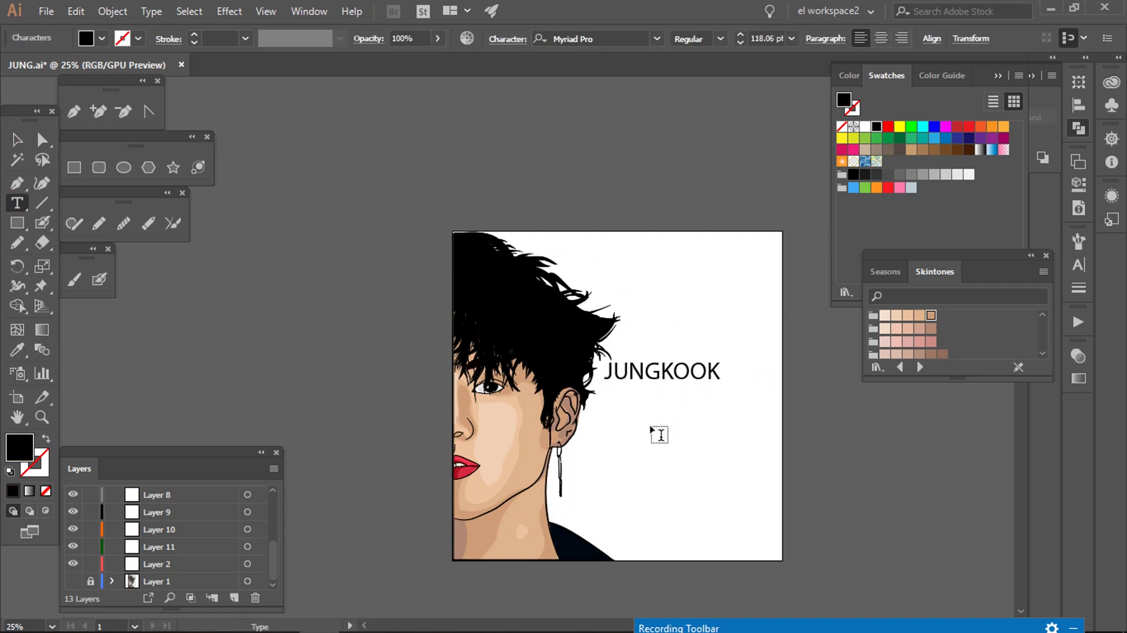
key(Escape)
click(623, 438)
text(BTS)
key(Escape)
Step: Set JUNGKOOK and BTS in Bebas Neue and move BTS up under JUNGKOOK
click(661, 371)
click(624, 40)
key(Return)
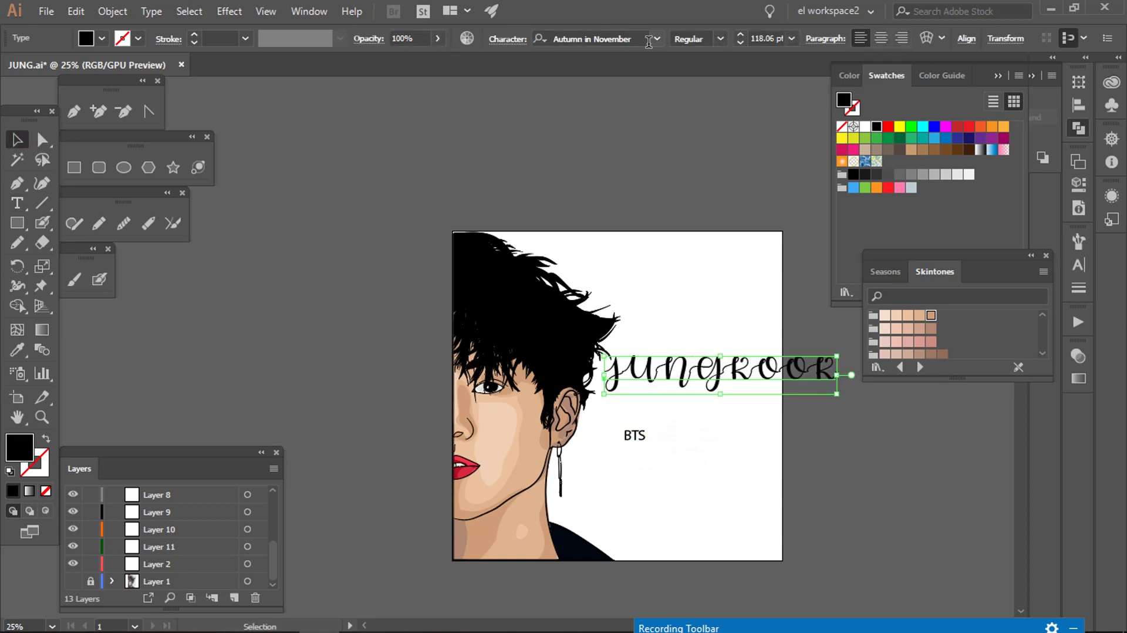
click(657, 38)
click(614, 184)
click(634, 435)
click(657, 38)
text(bebas)
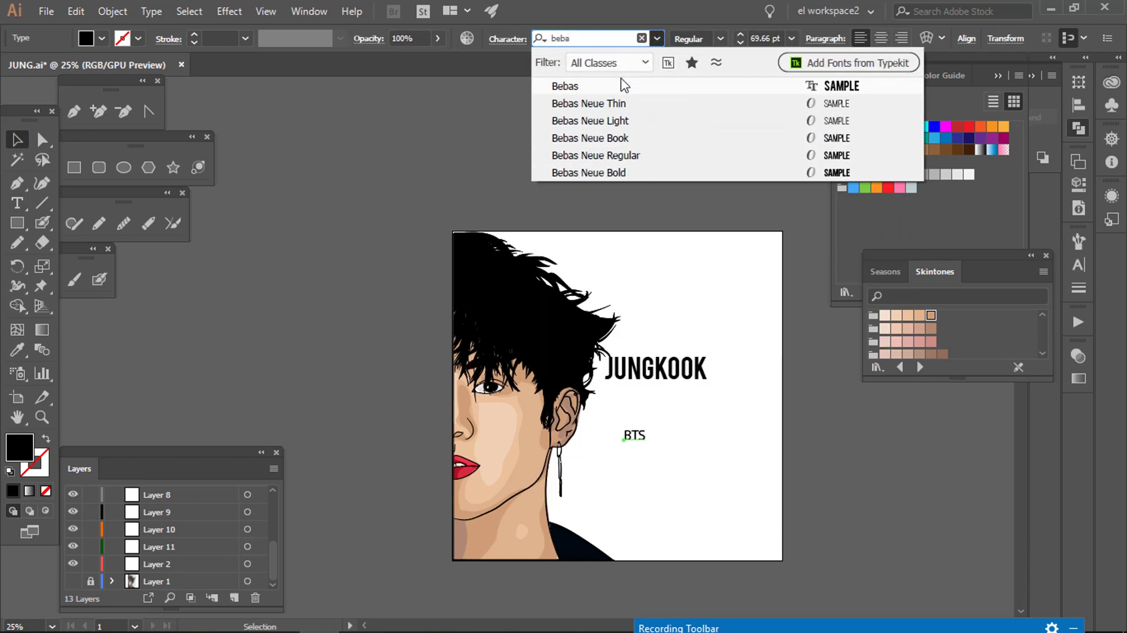
key(Return)
drag(678, 470, 662, 424)
click(756, 357)
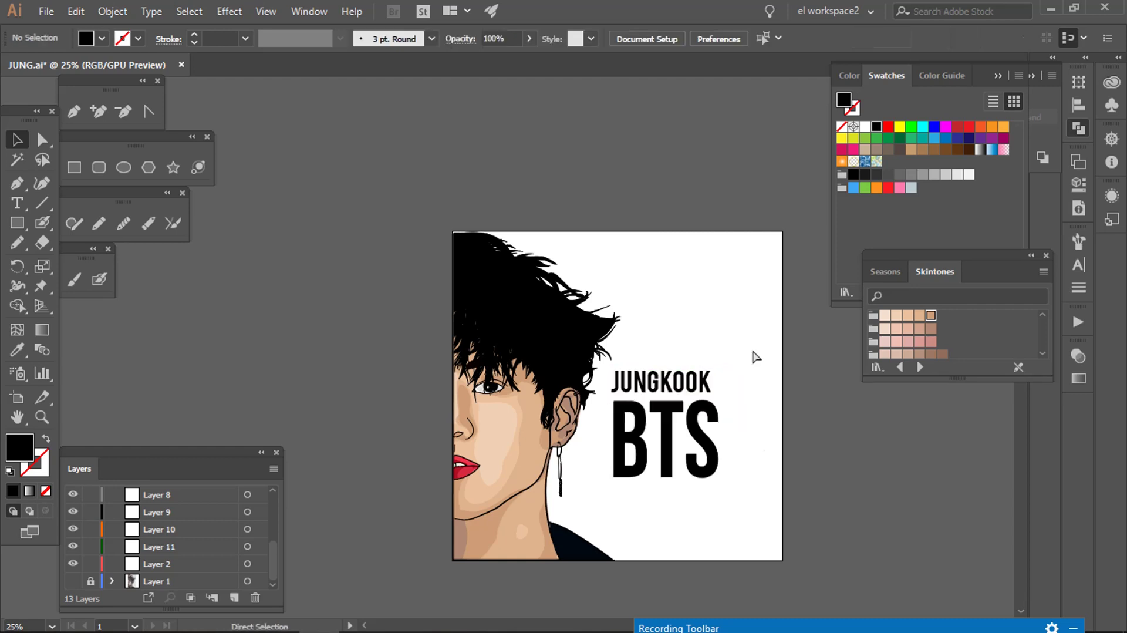